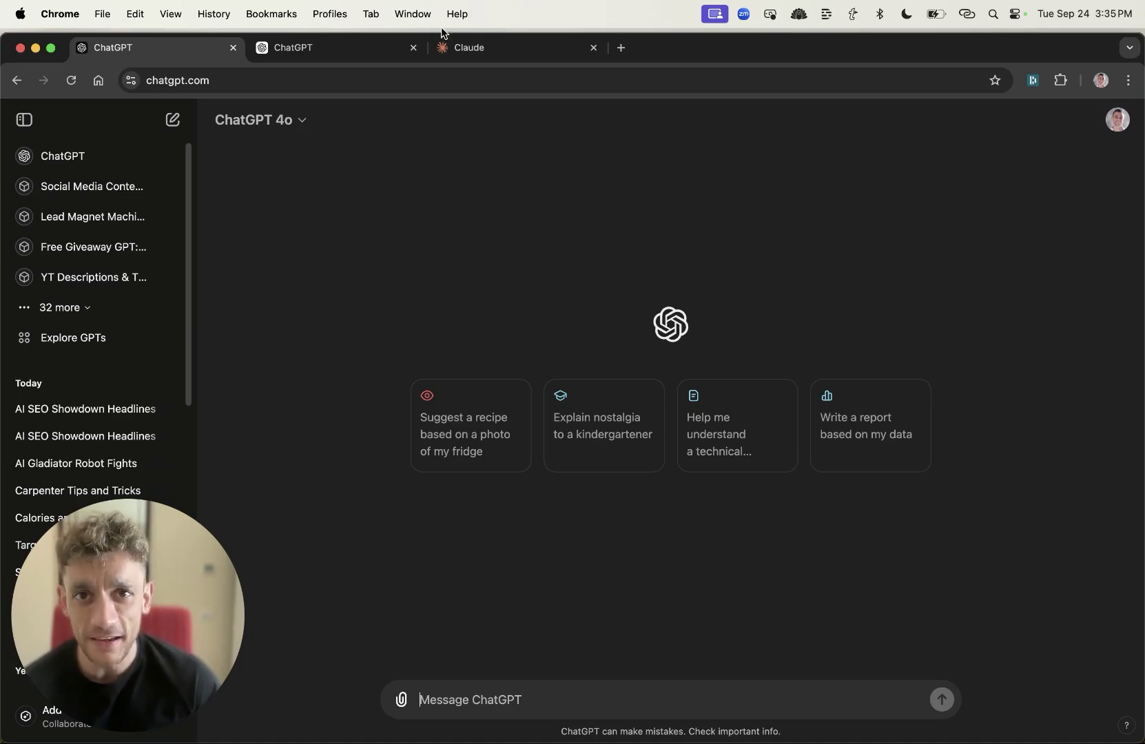
Set the second ChatGPT chat to use the o1-preview model
right_click(439, 47)
click(316, 268)
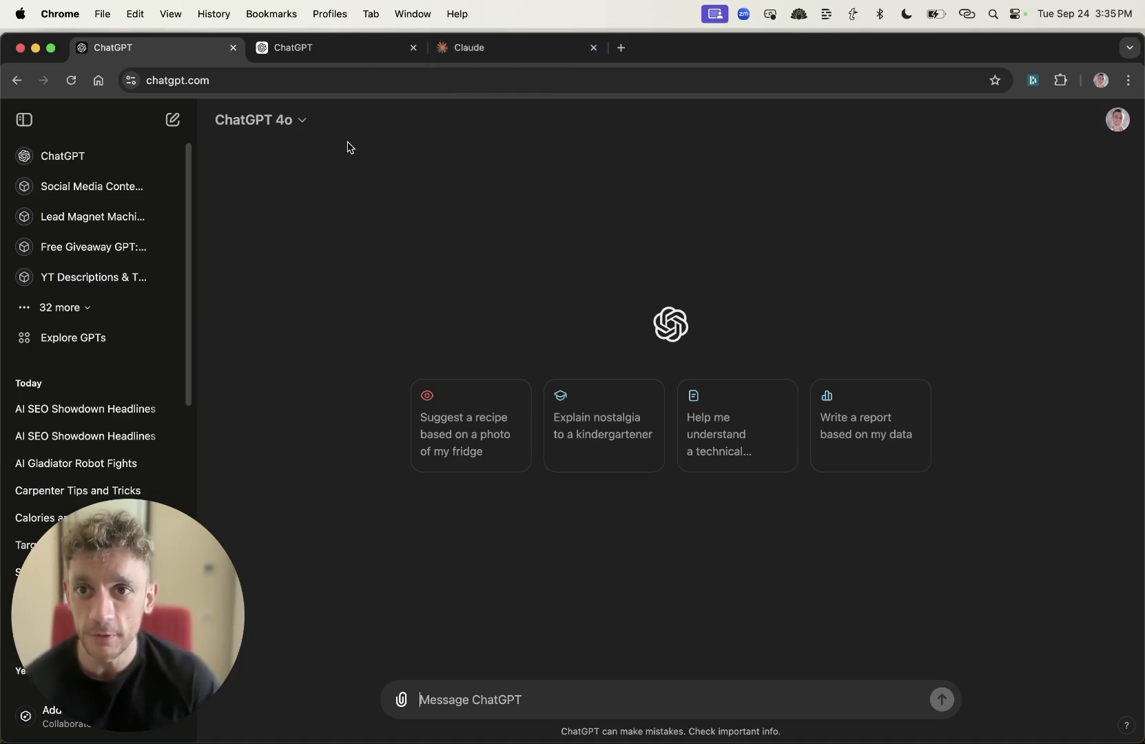
click(308, 53)
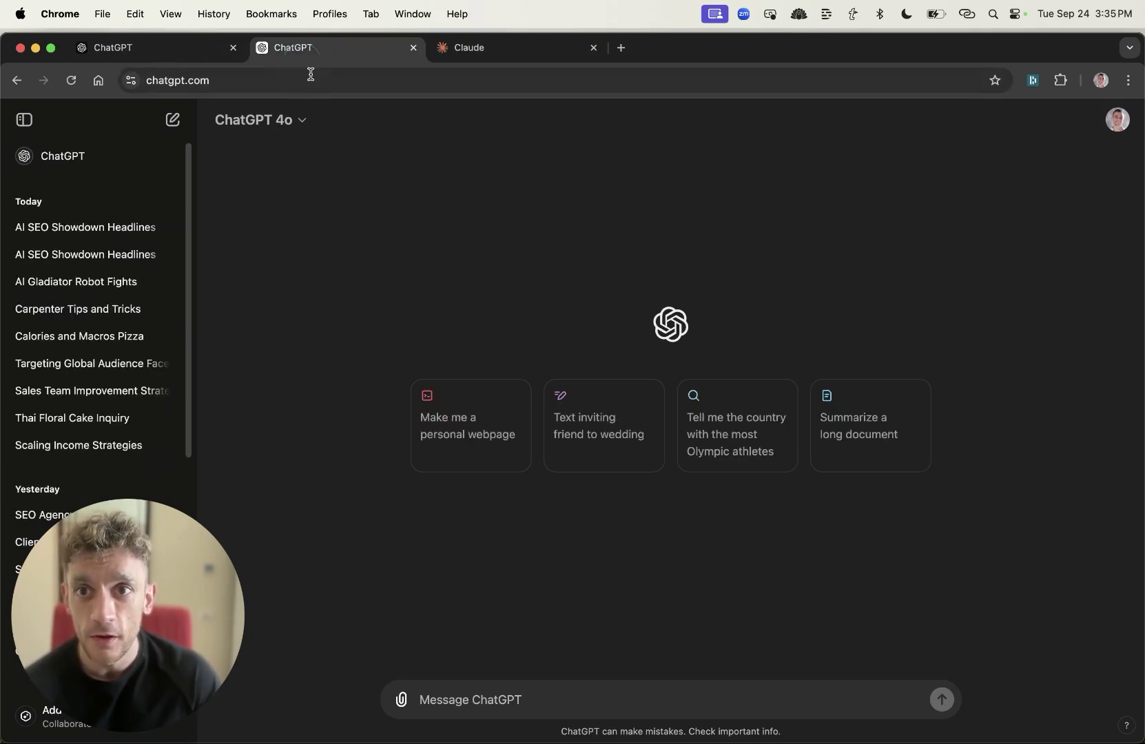
click(289, 118)
click(303, 238)
key(ctrl+Tab)
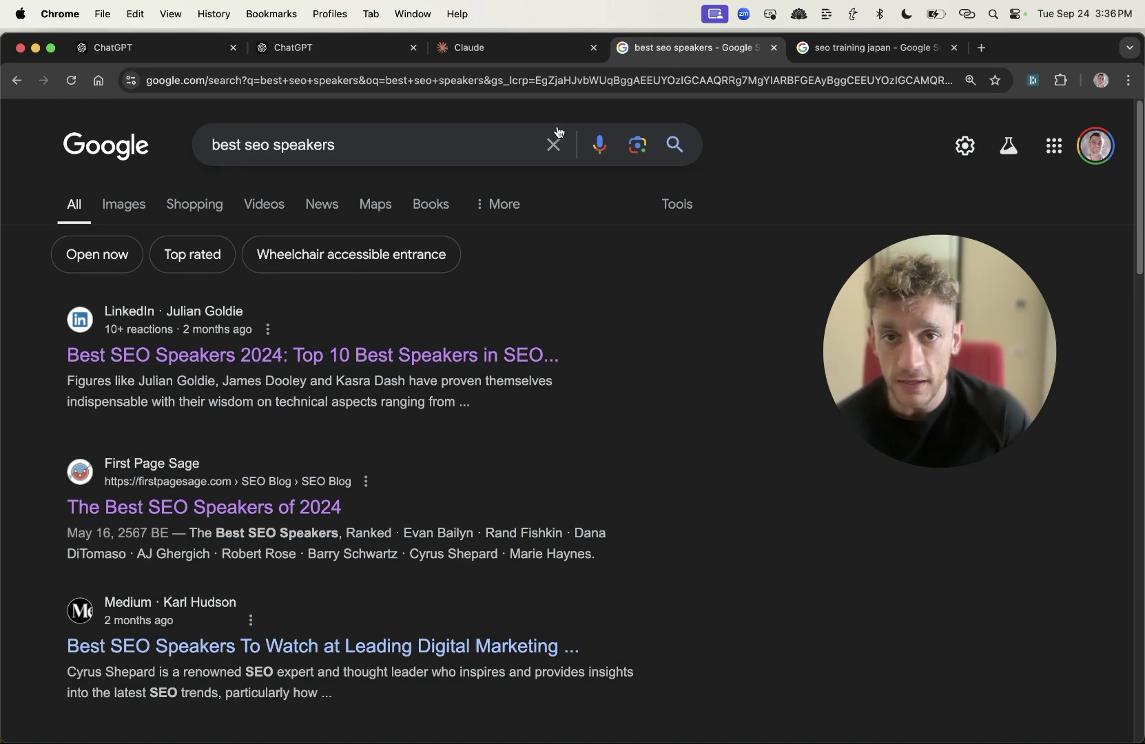
Close the 'best seo speakers' and 'seo training japan' Google results tabs
key(super+w)
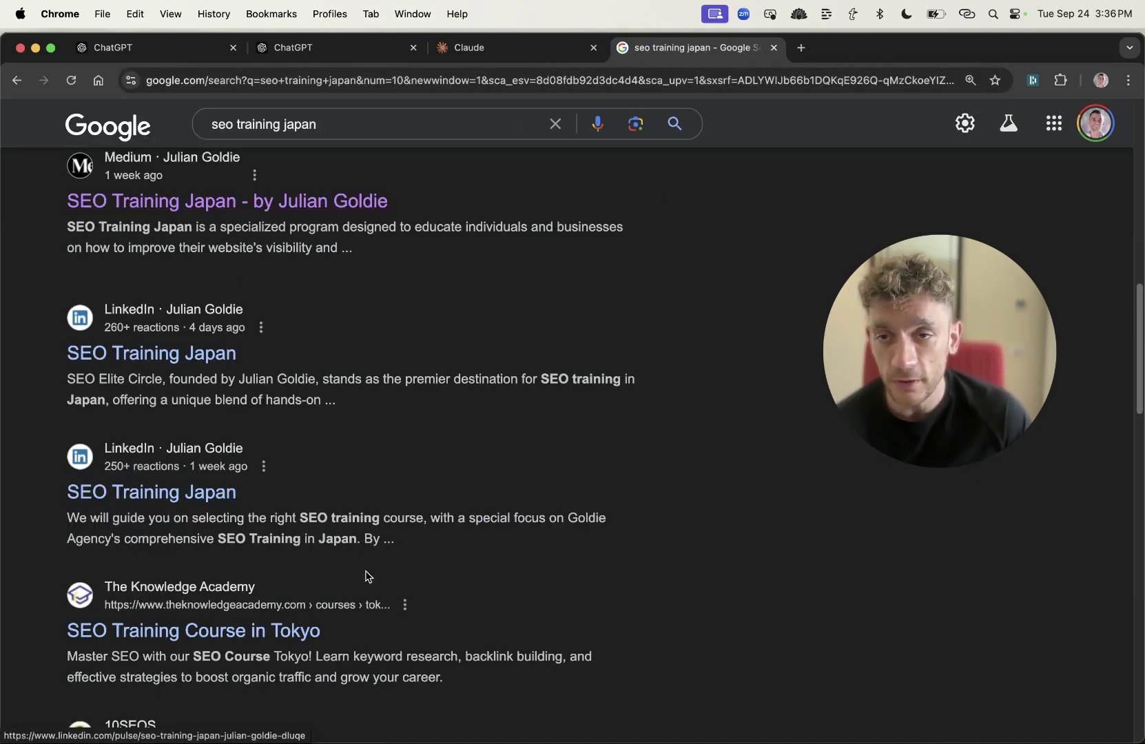
click(493, 46)
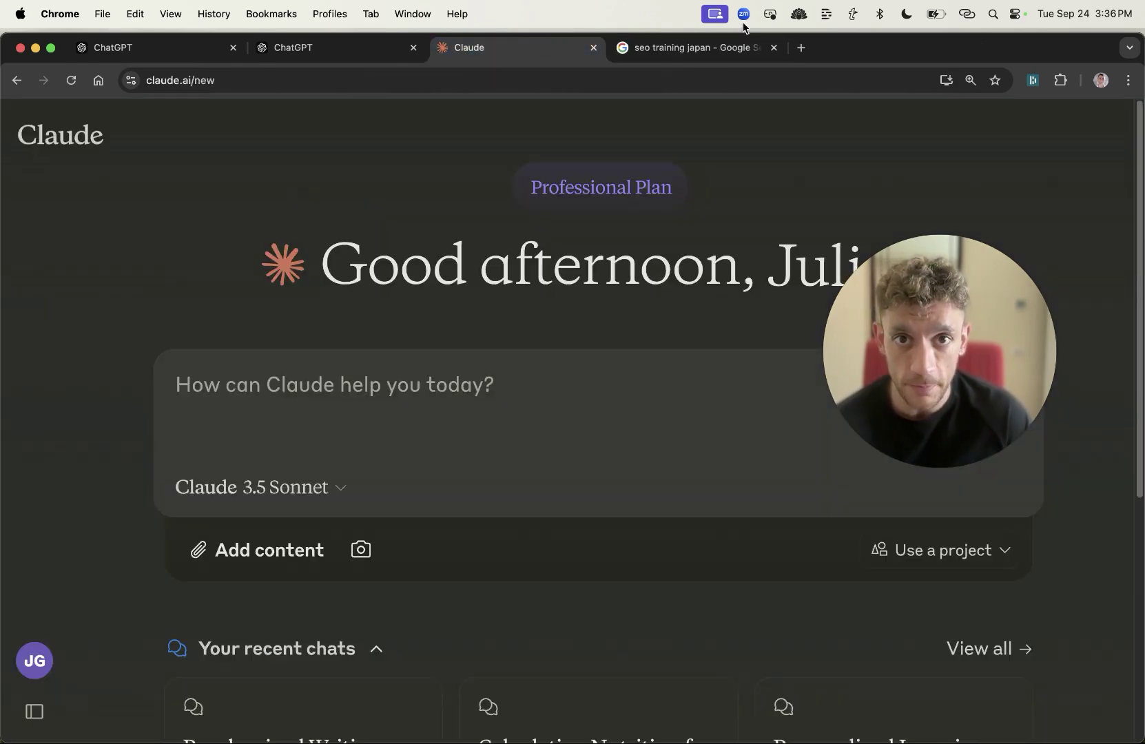
click(773, 47)
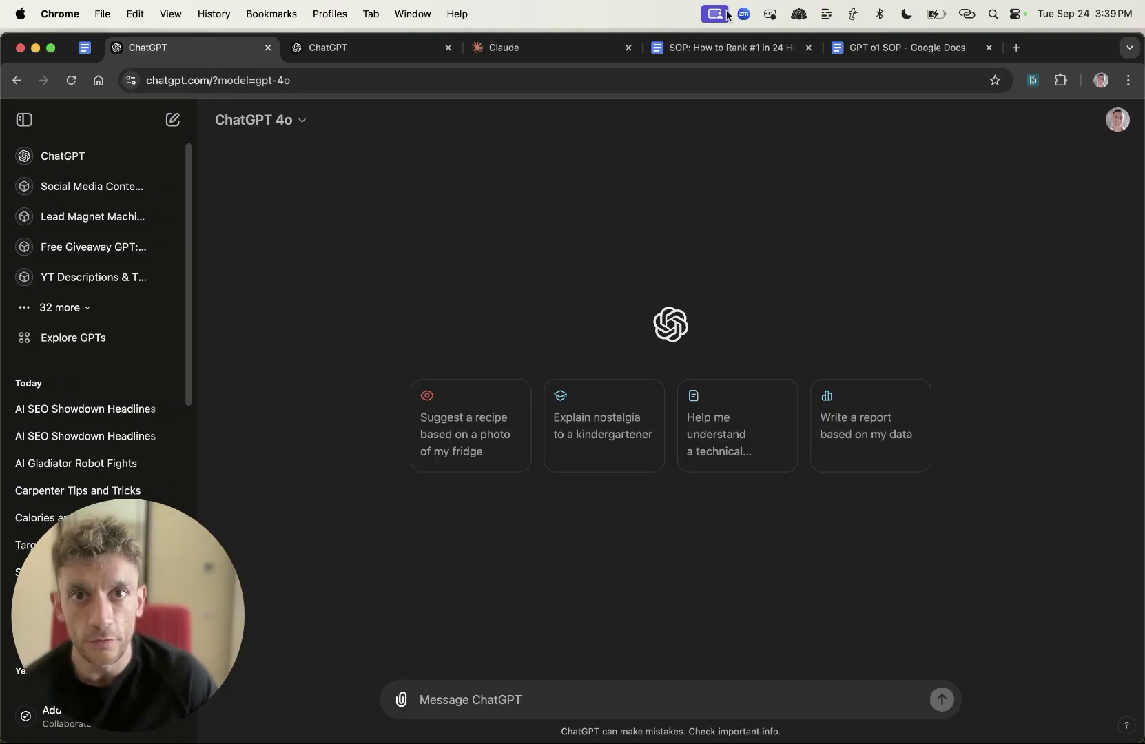
Copy the SOP prompt from 'Heading = What Is SEO' through 'Simplify the language'
click(723, 46)
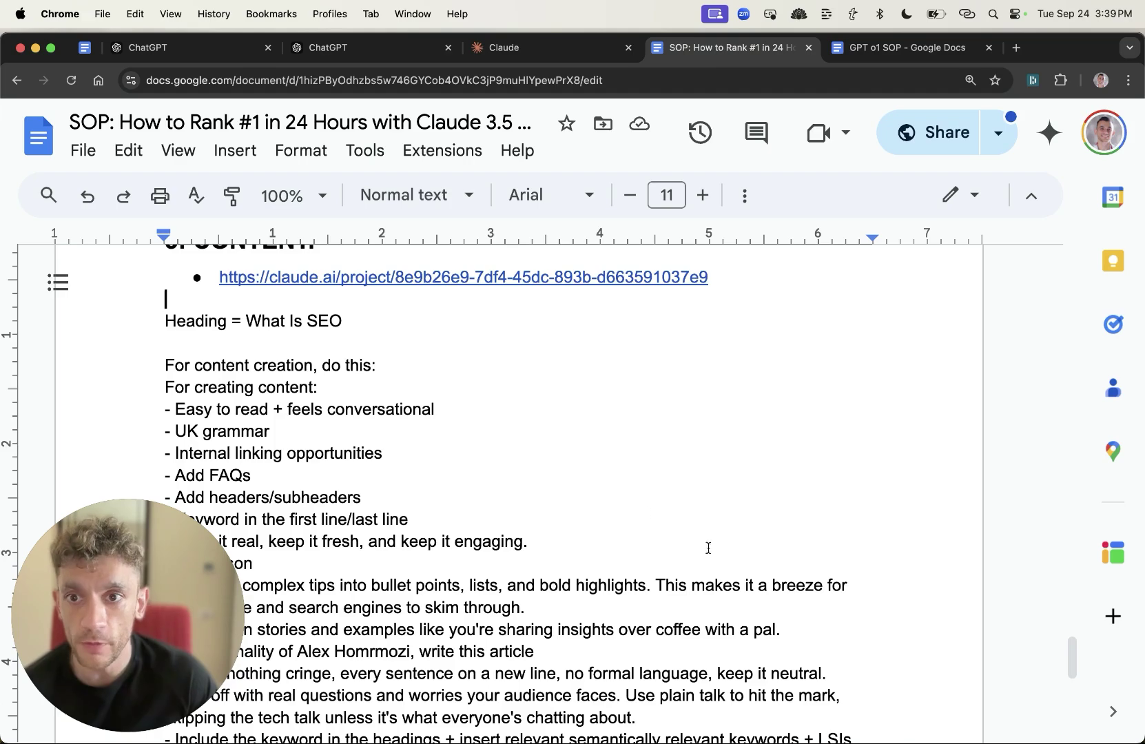
click(165, 321)
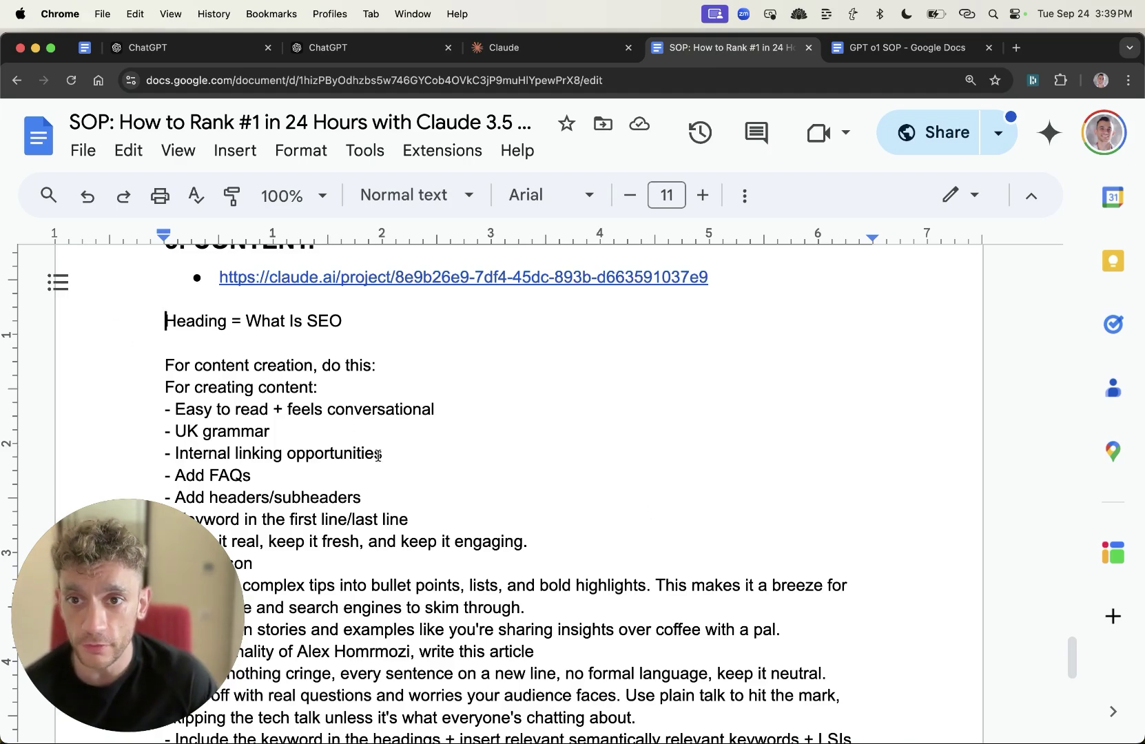
scroll(508, 577, down, 5)
shift+click(477, 509)
drag(481, 509, 483, 527)
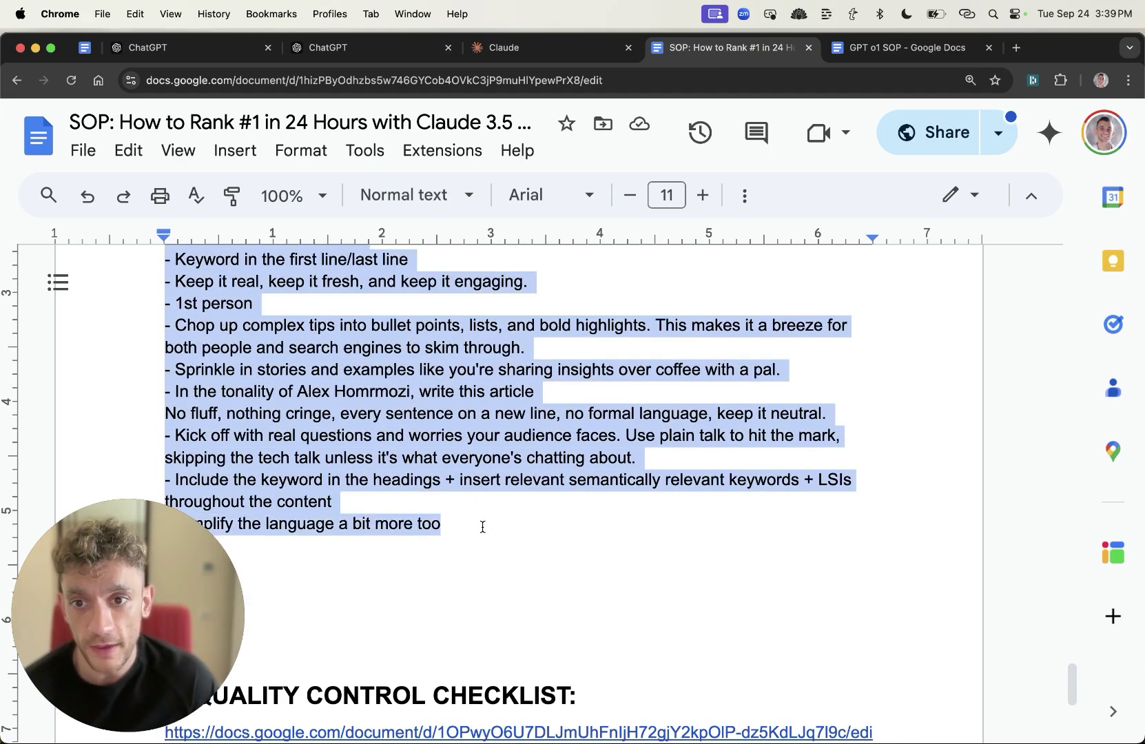
scroll(413, 427, up, 4)
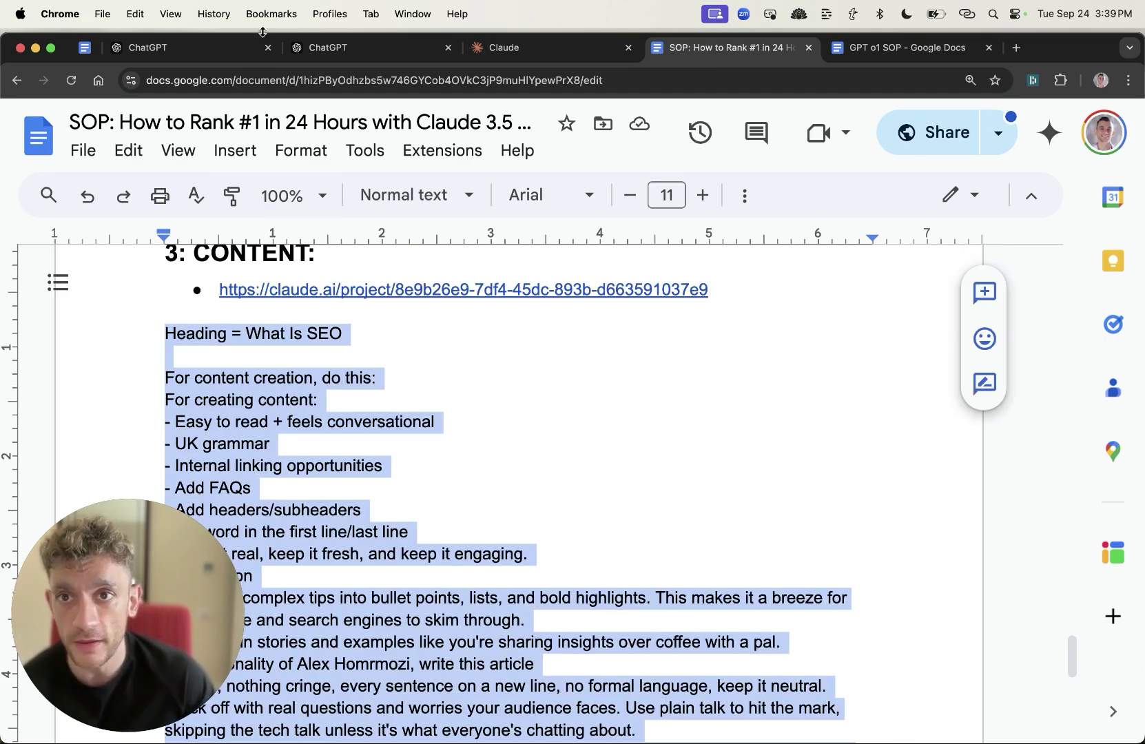
click(236, 50)
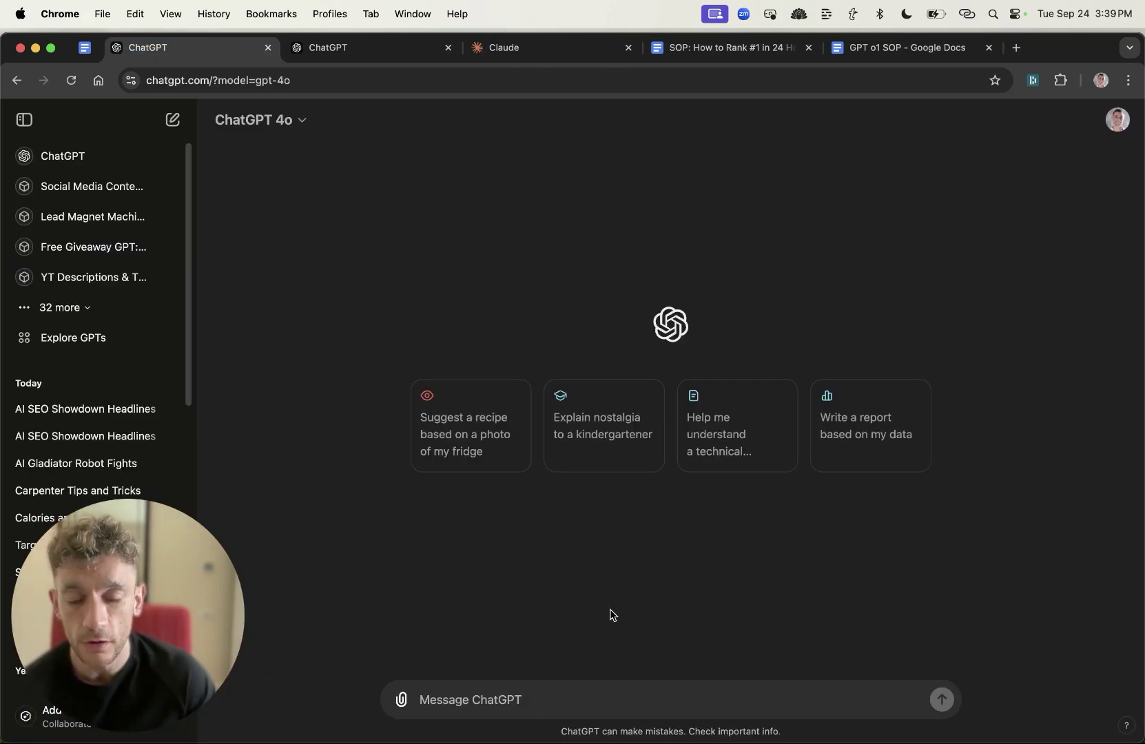
Paste the prompt into ChatGPT 4o, change 'Heading' to 'Keyword', copy it and send
key(super+v)
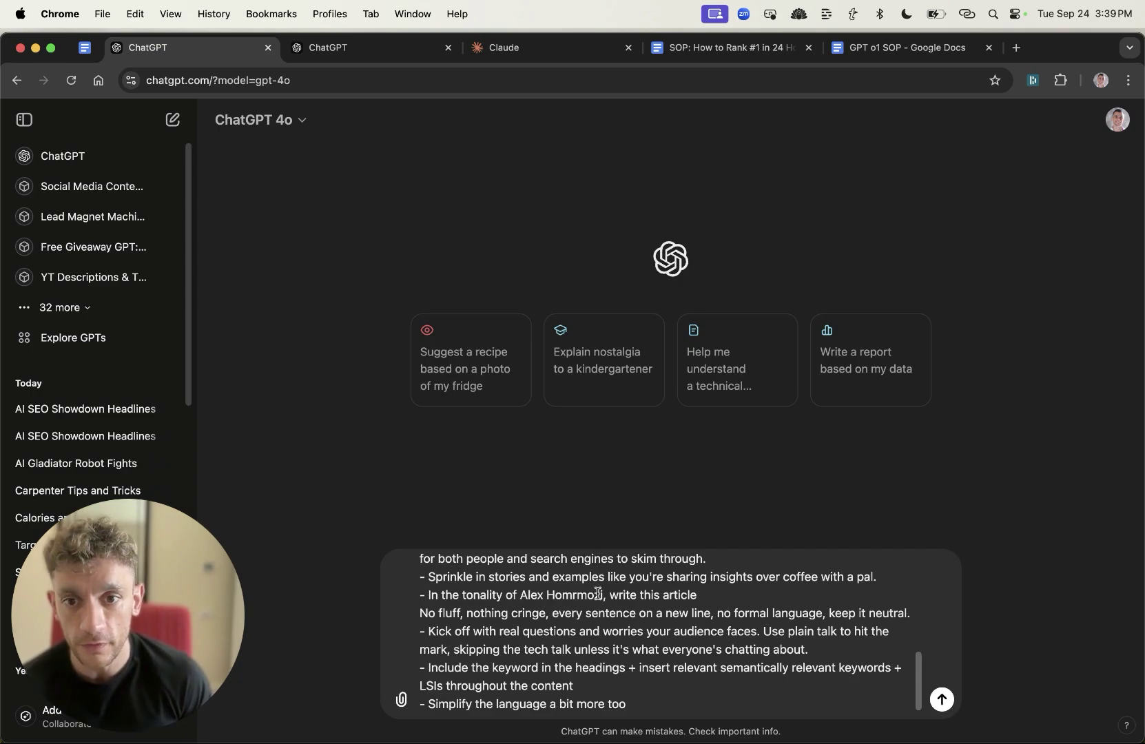
key(super+Up)
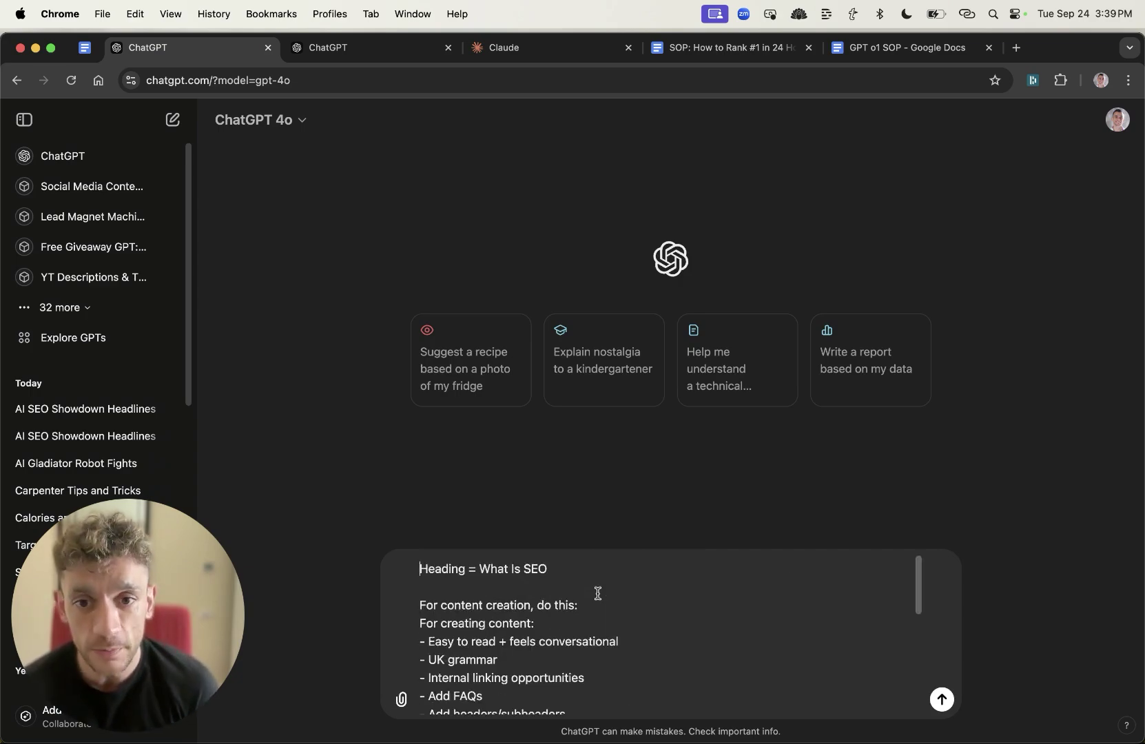
key(alt+shift+Right)
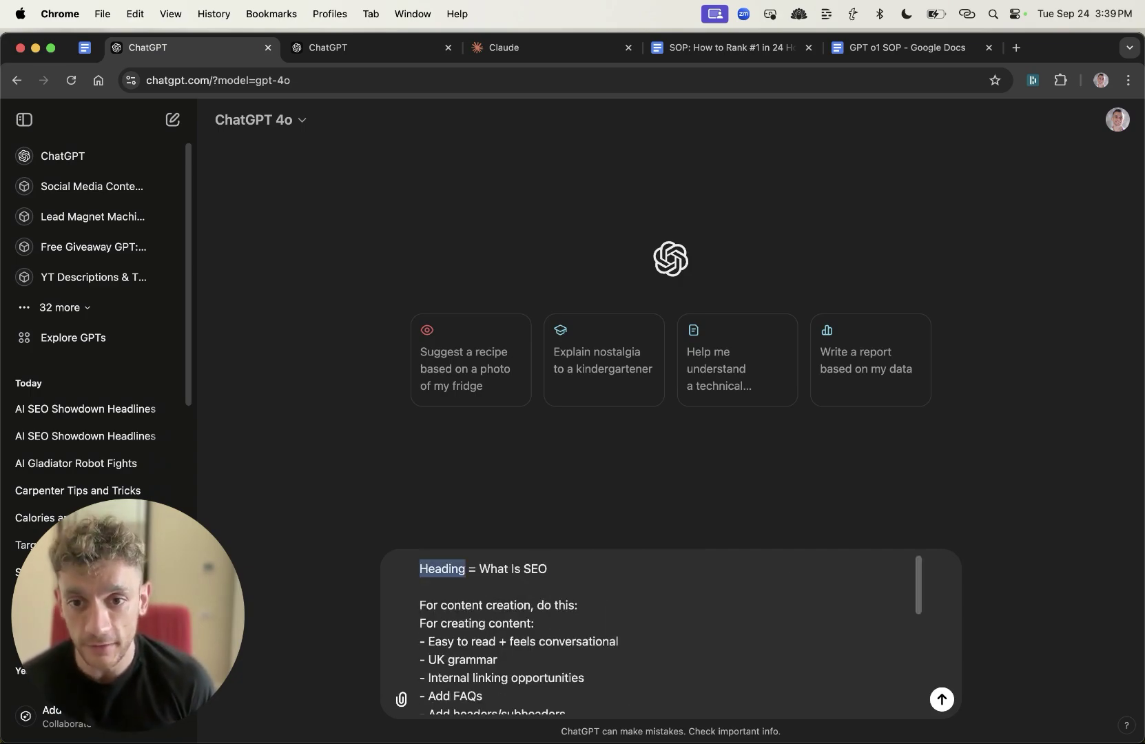
text(Keyword)
key(super+a)
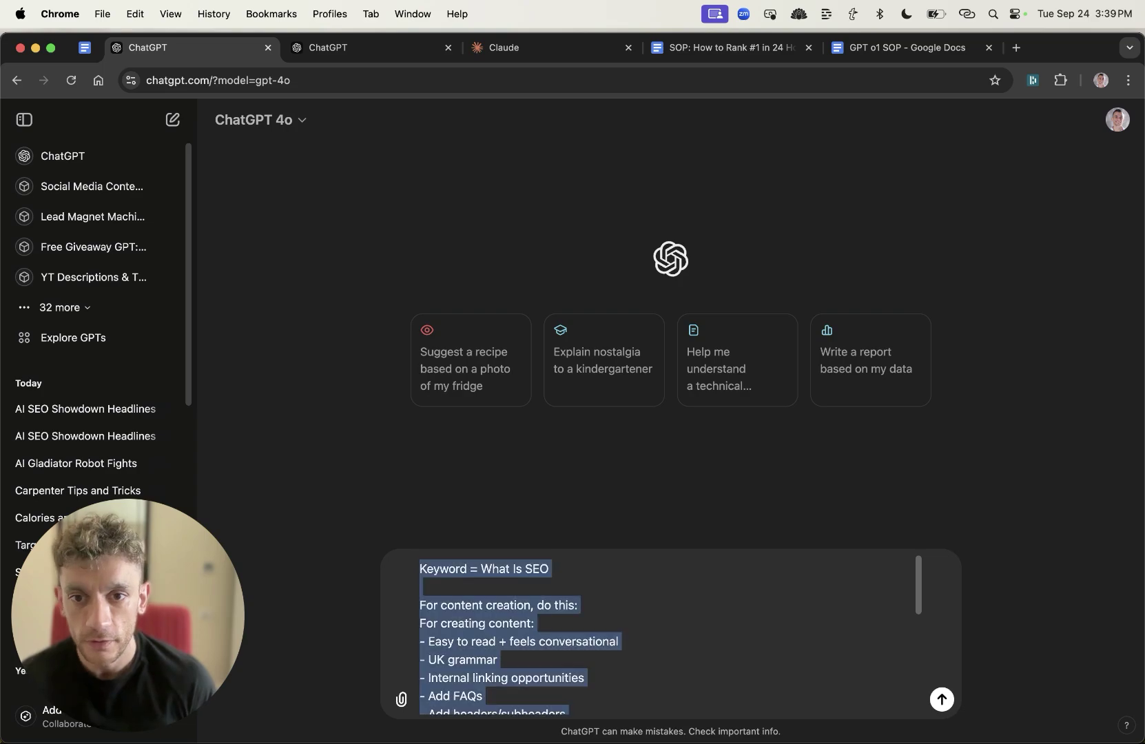
key(super+c)
key(Return)
Send the same 'Keyword = What Is SEO' prompt to o1-mini and Claude
click(385, 39)
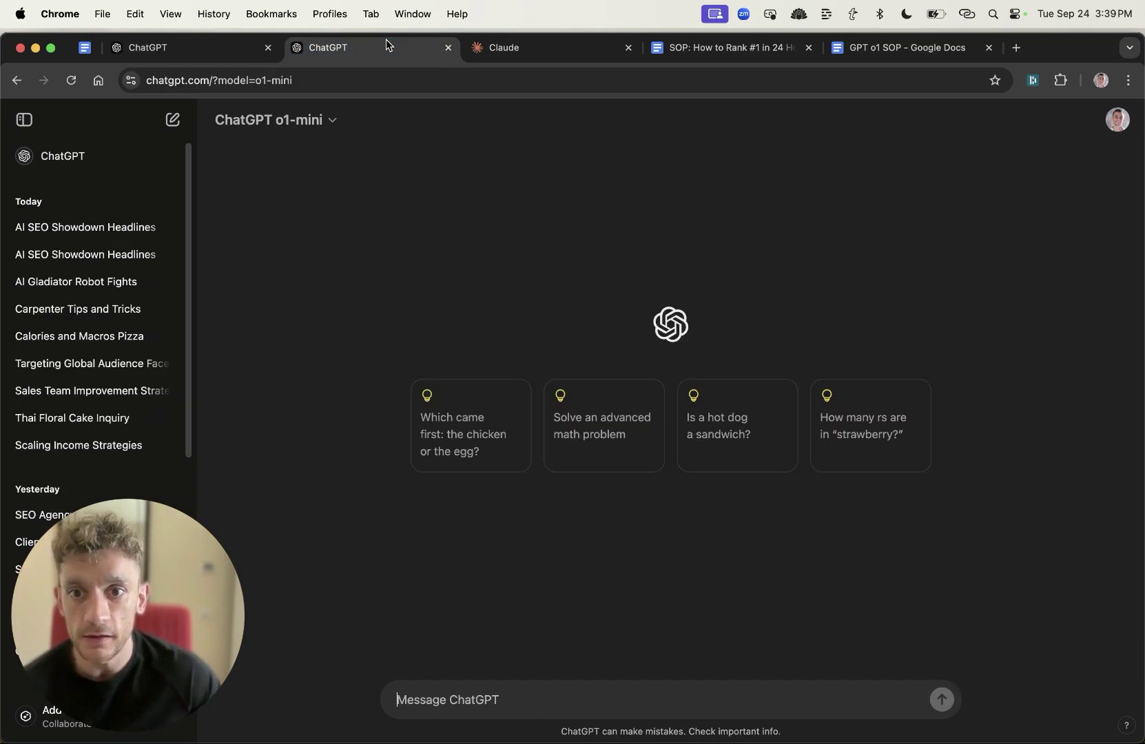
key(super+v)
key(Return)
key(ctrl+Tab)
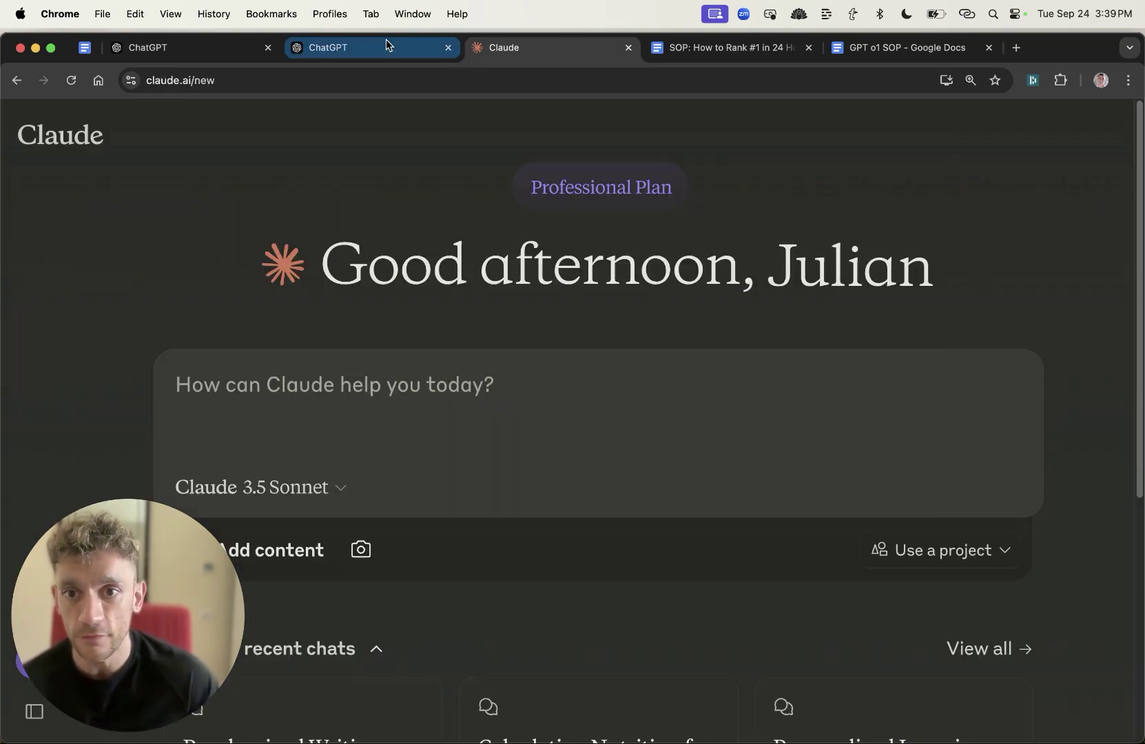
key(super+v)
key(Return)
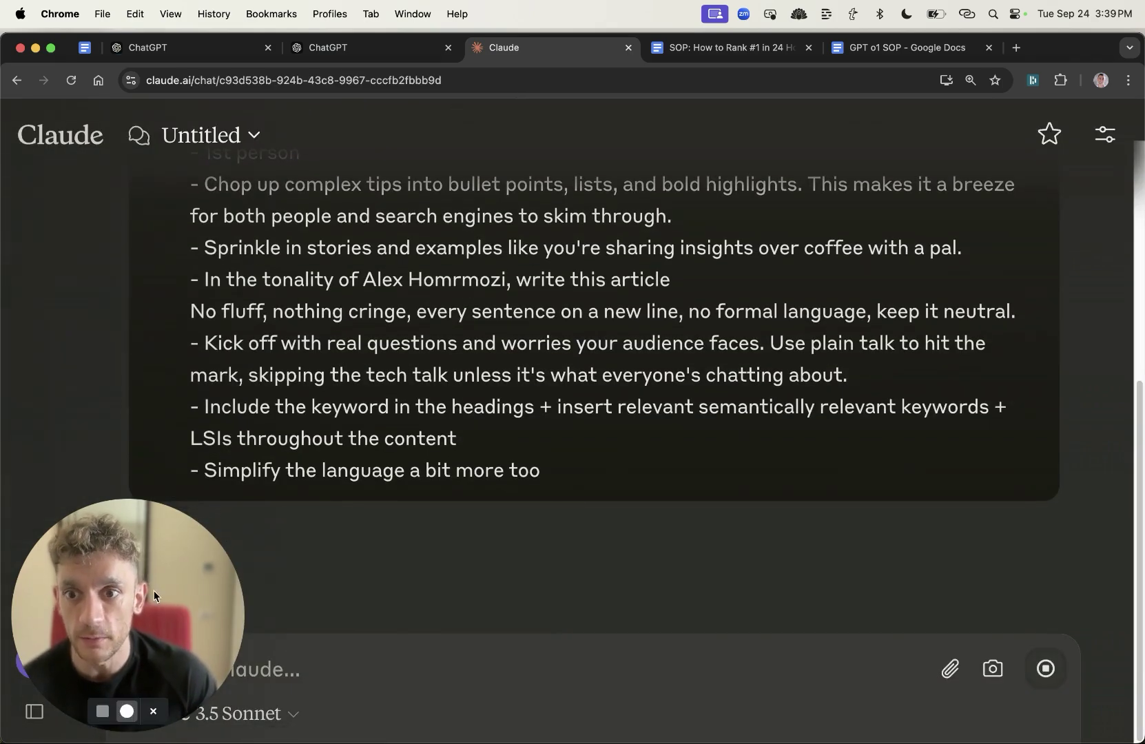
Reset the Claude page to normal zoom as its reply begins
drag(128, 613, 909, 458)
click(768, 395)
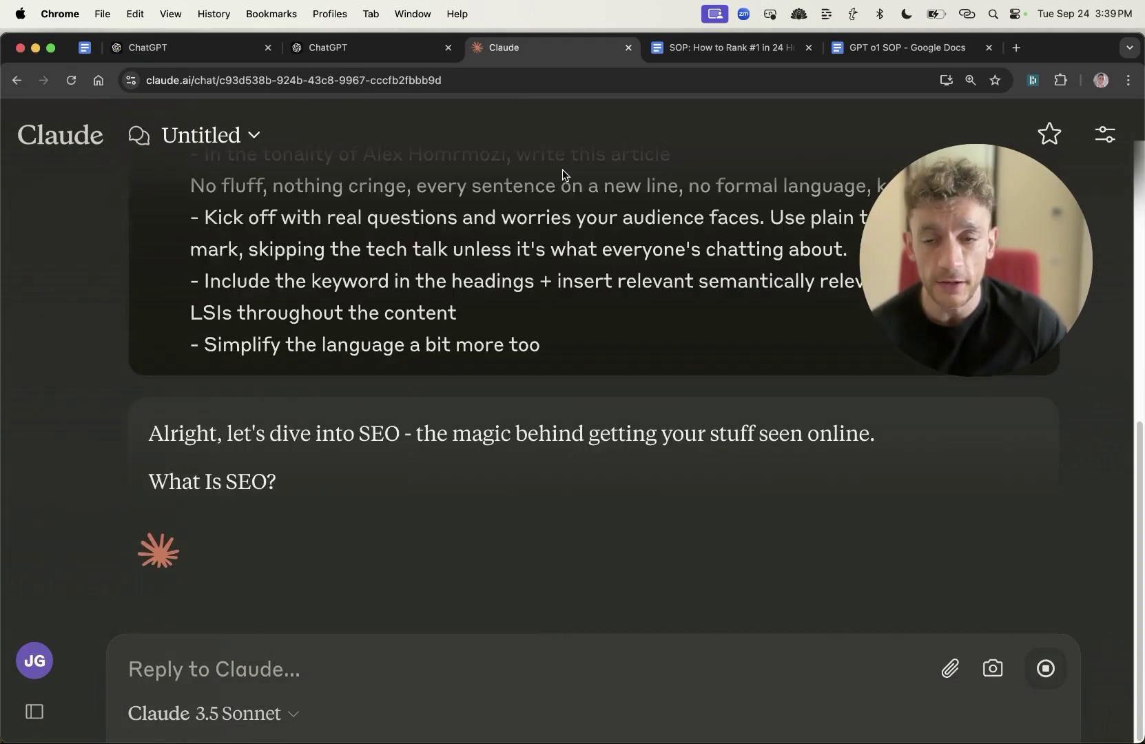
drag(971, 289, 1027, 569)
click(692, 486)
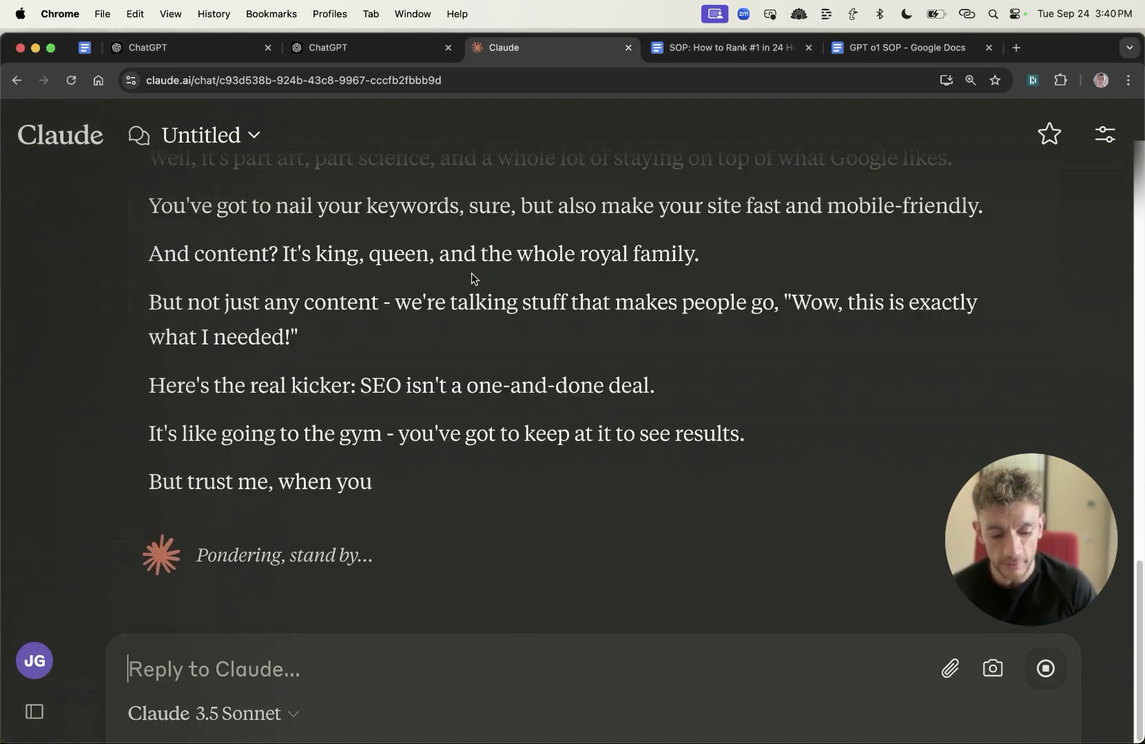
key(super+0)
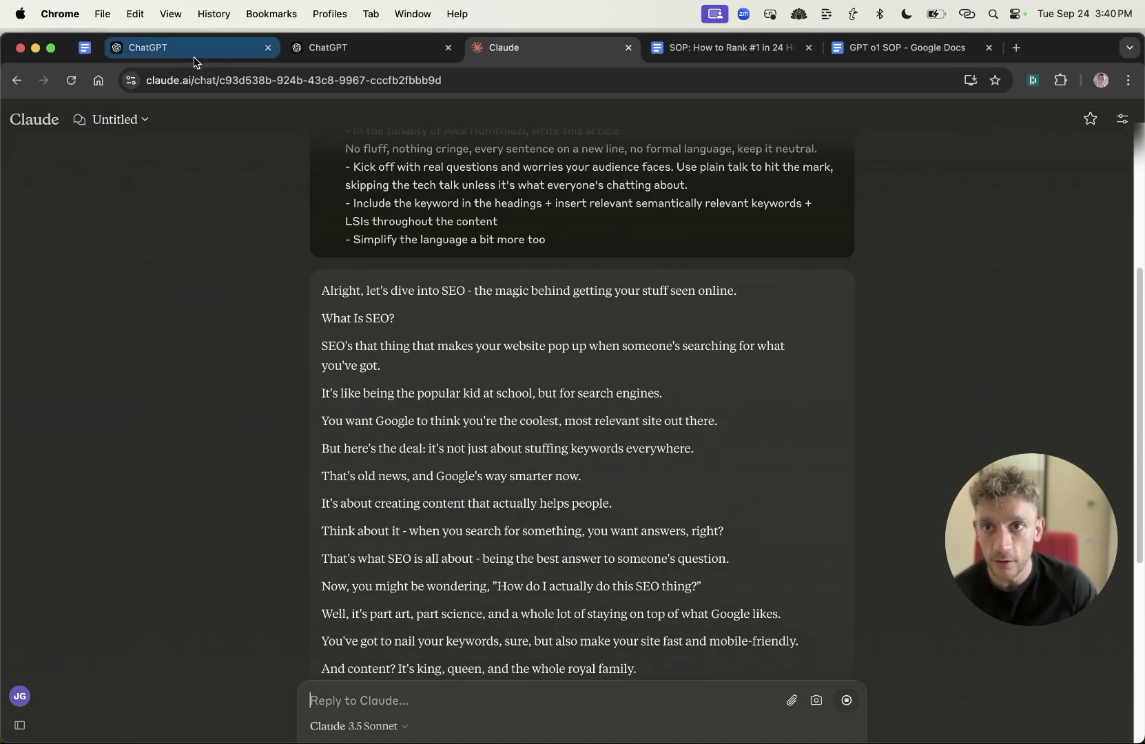
Read the opening of the 4o article, highlighting the 'What Is SEO' and 'Ever wonder' lines
click(149, 48)
scroll(848, 401, down, 12)
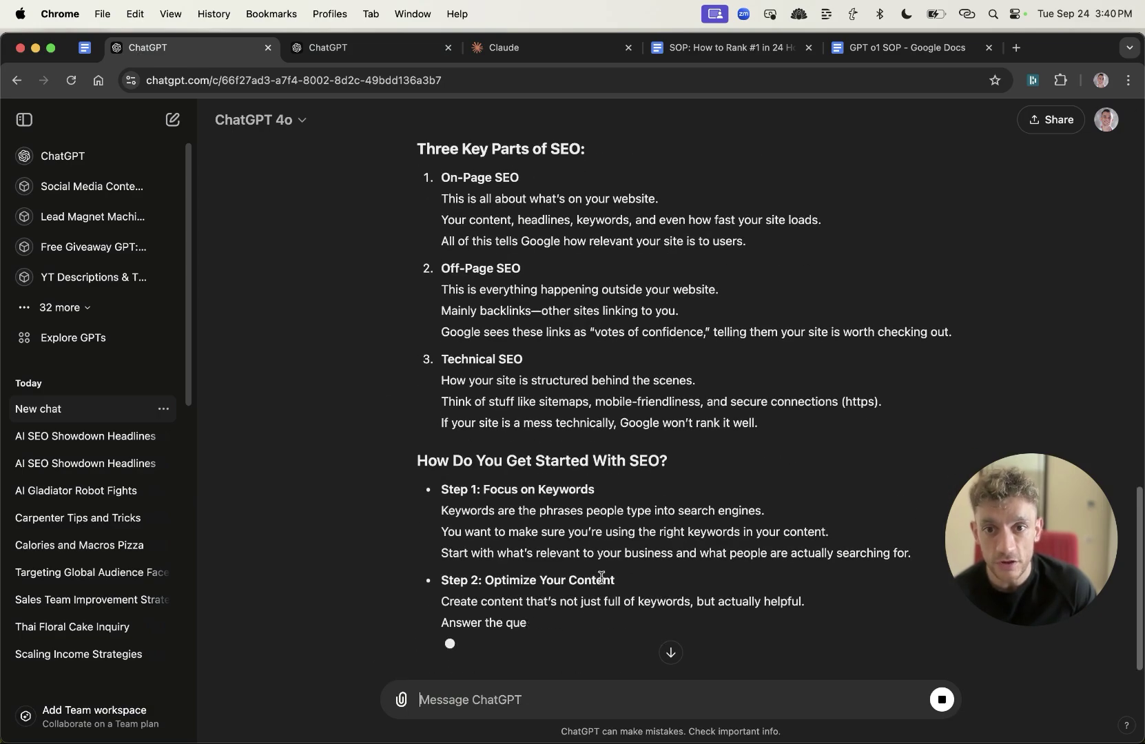
scroll(524, 500, up, 10)
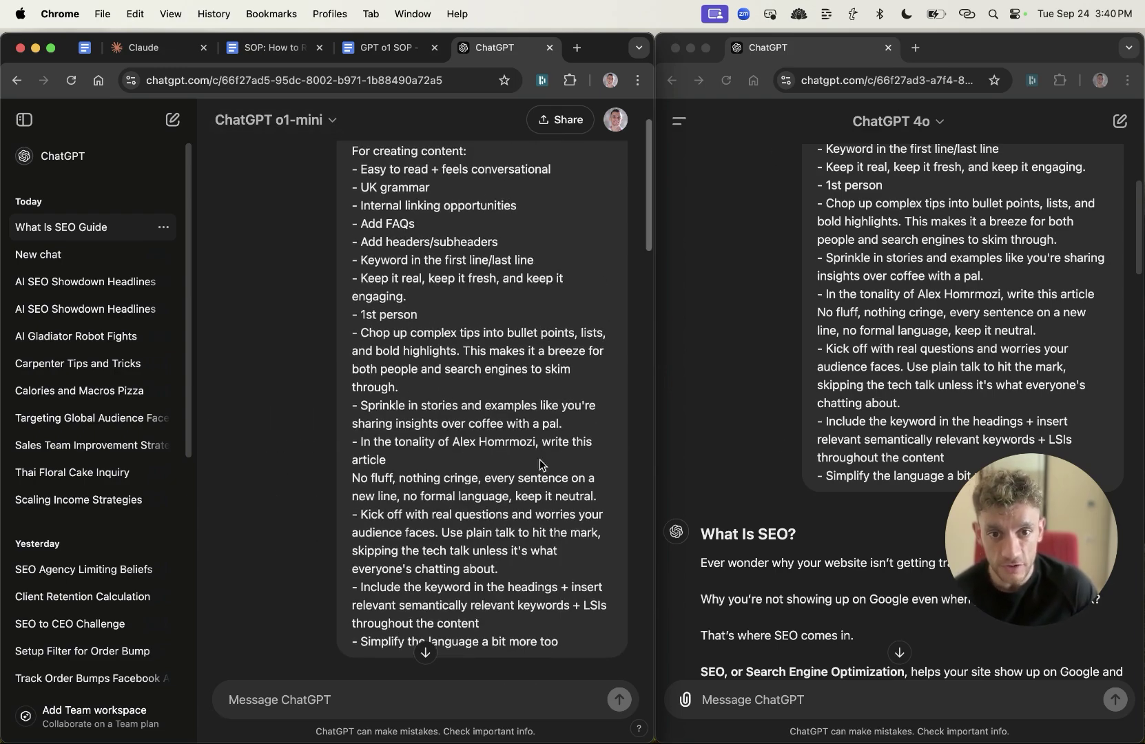
scroll(697, 155, down, 5)
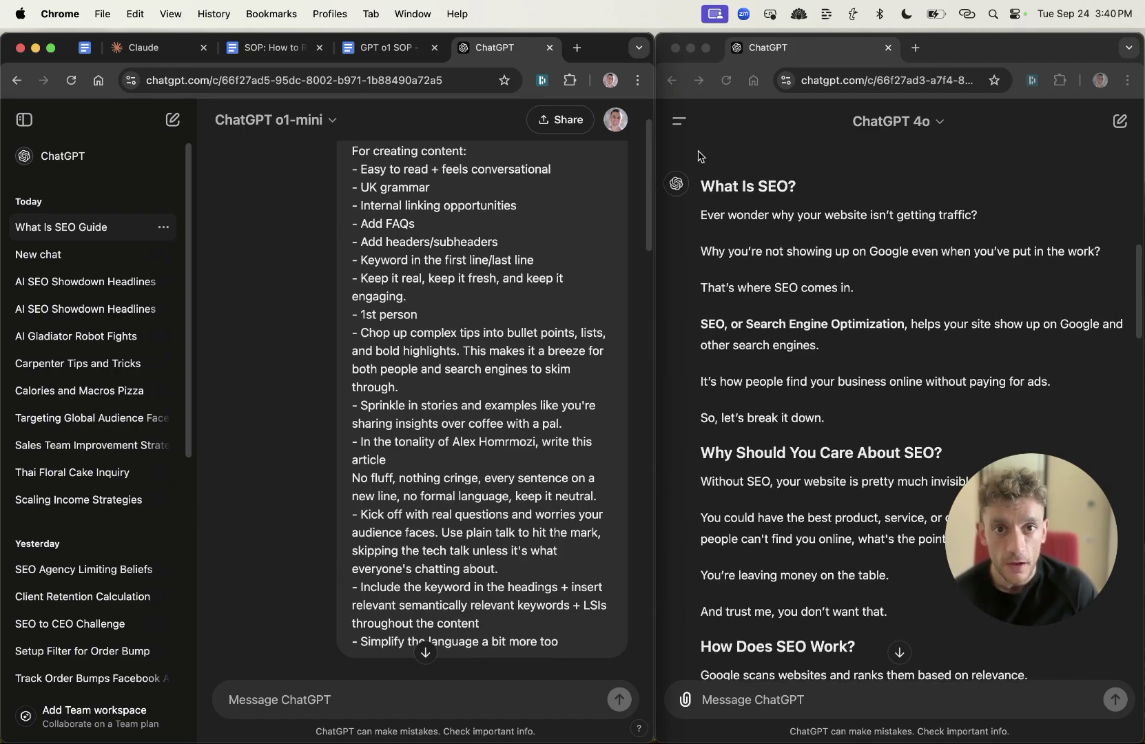
click(720, 217)
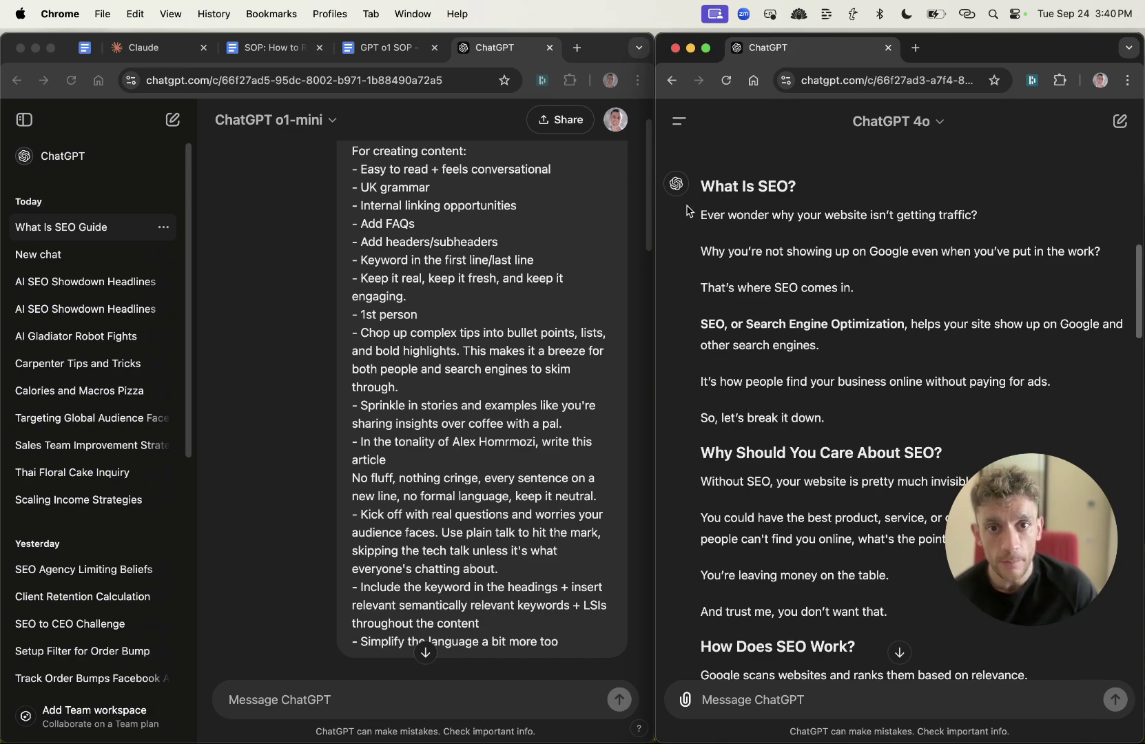
drag(695, 190, 779, 214)
click(778, 215)
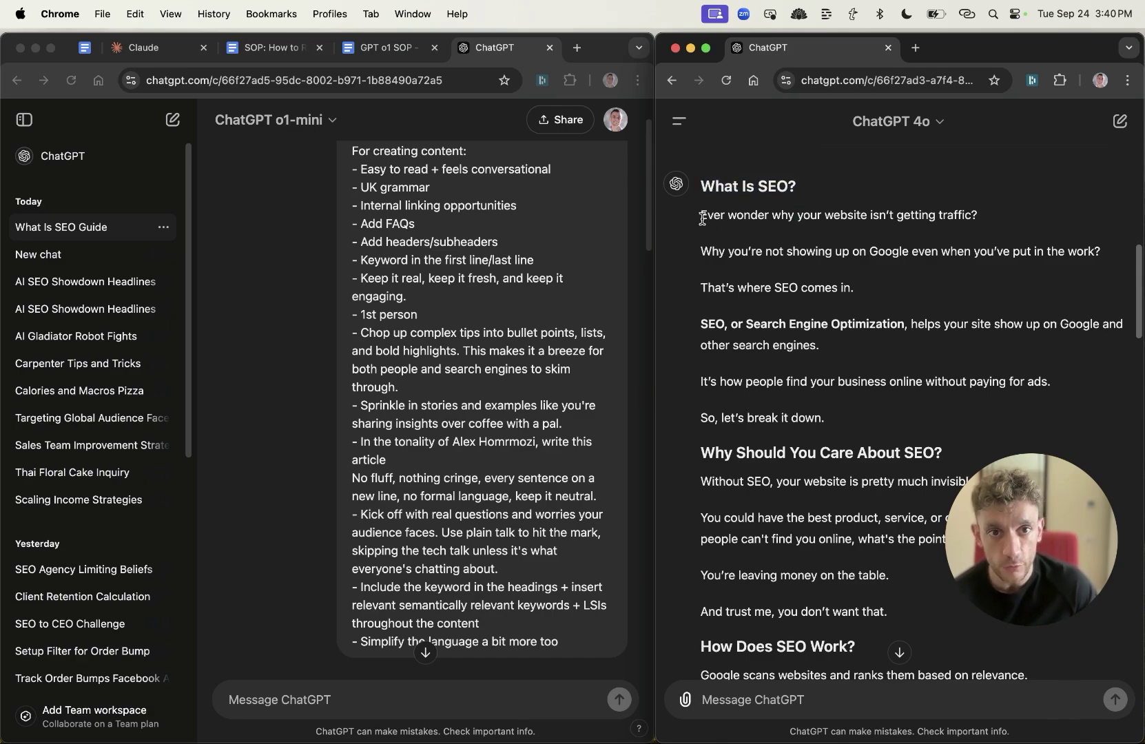
drag(700, 215, 1102, 256)
click(883, 303)
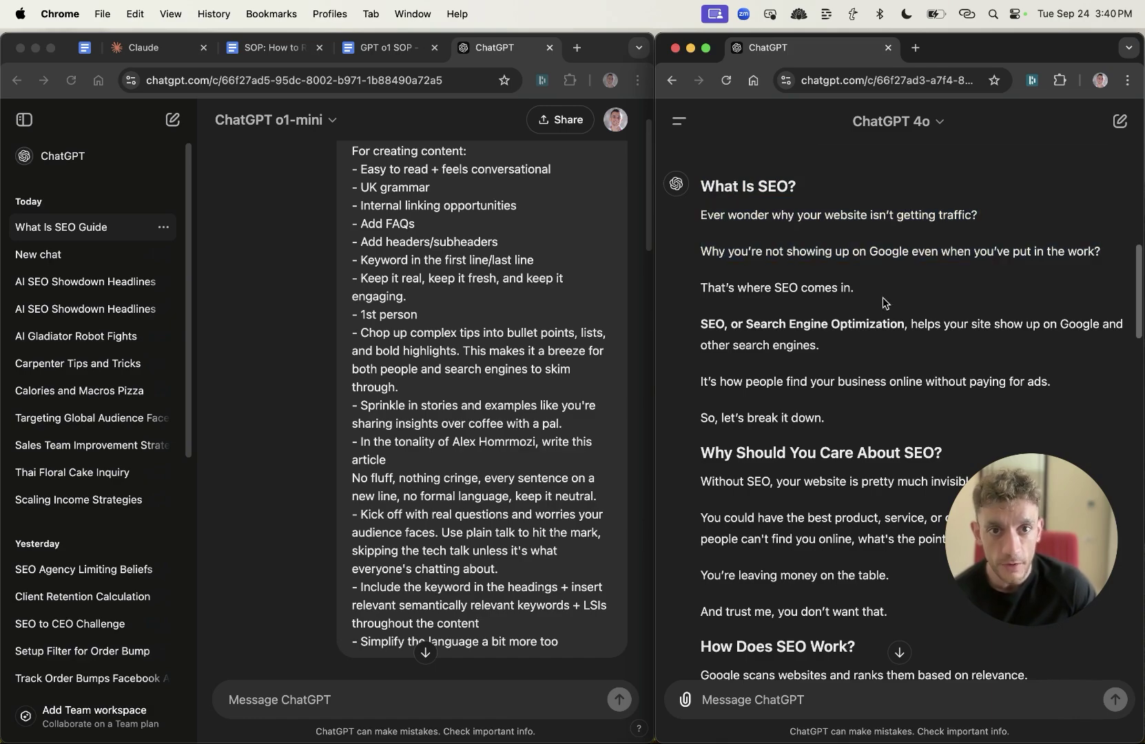
Scroll through the rest of the 4o article down to 'Ready to Start with SEO?'
scroll(841, 384, down, 1)
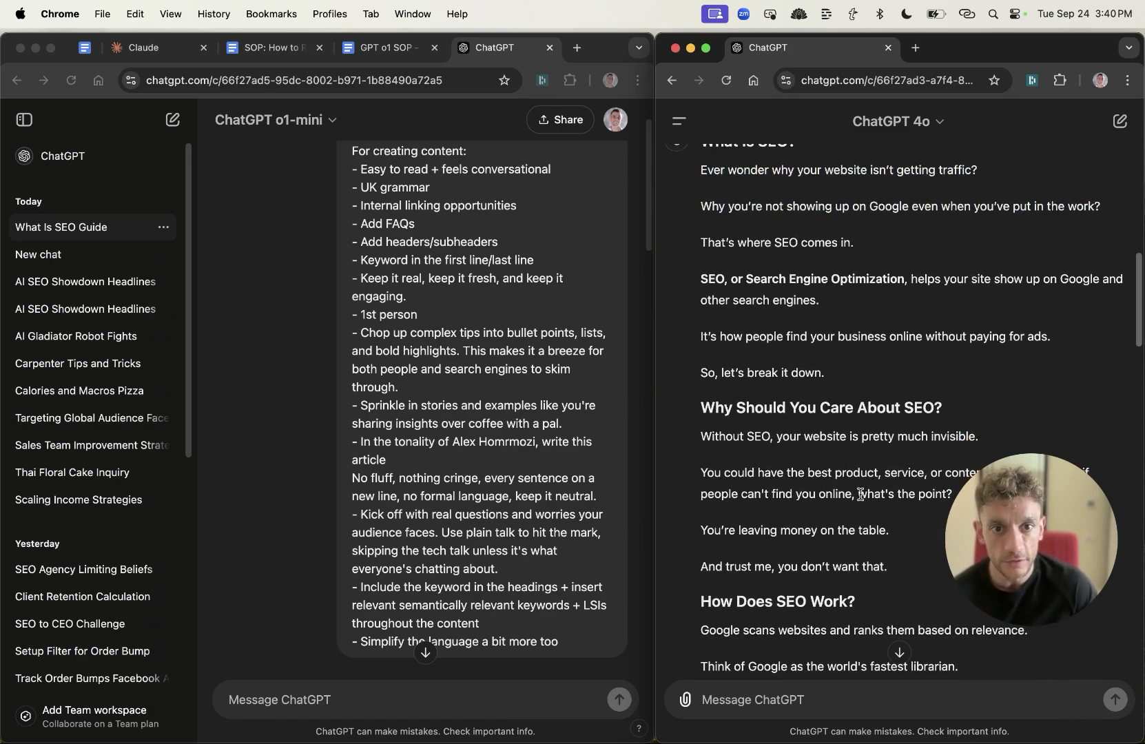
scroll(861, 494, down, 2)
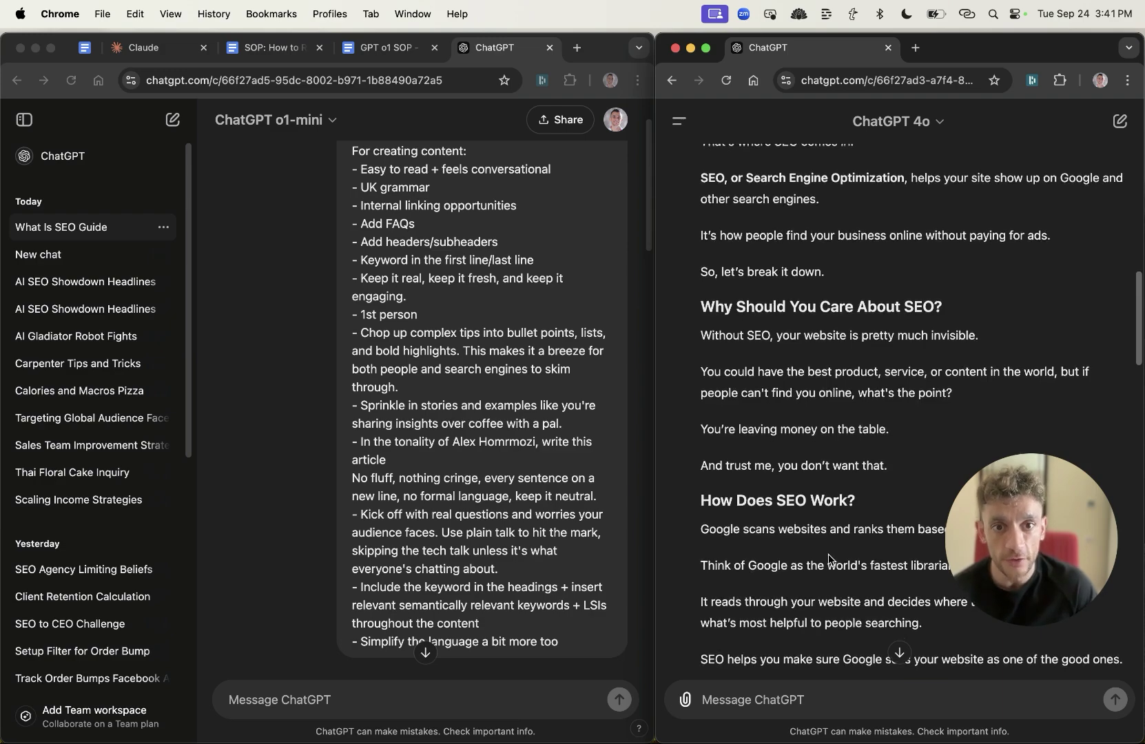
scroll(828, 554, down, 3)
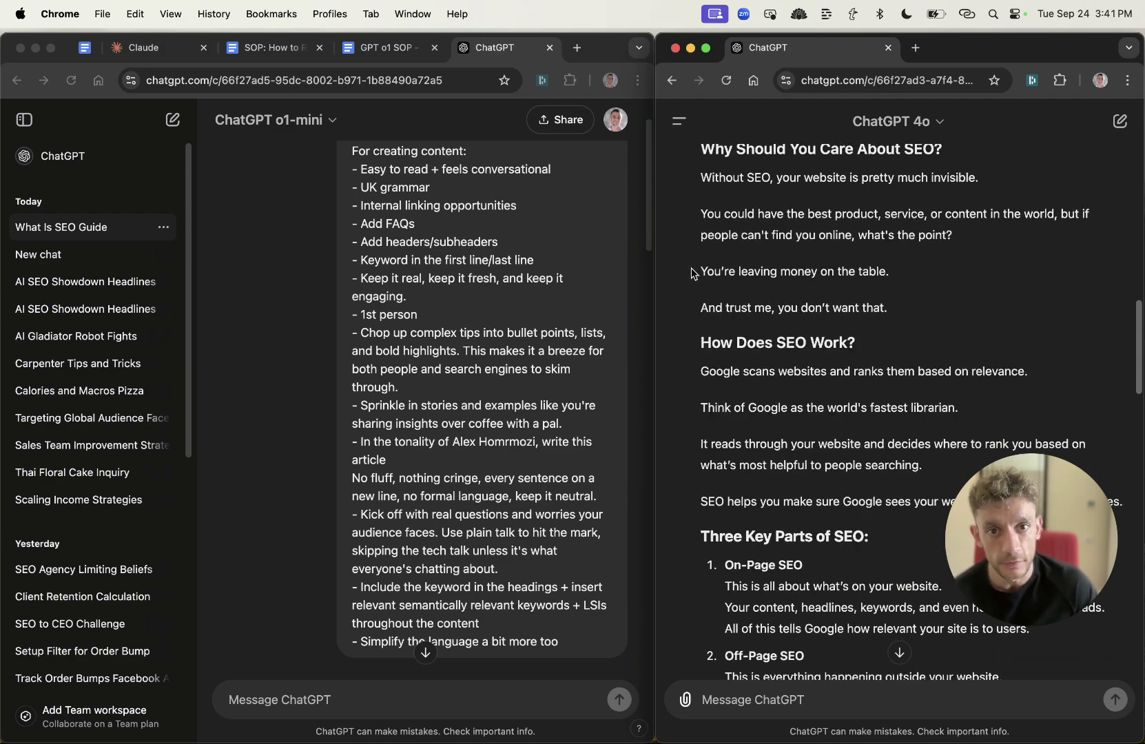
drag(692, 273, 971, 307)
click(701, 224)
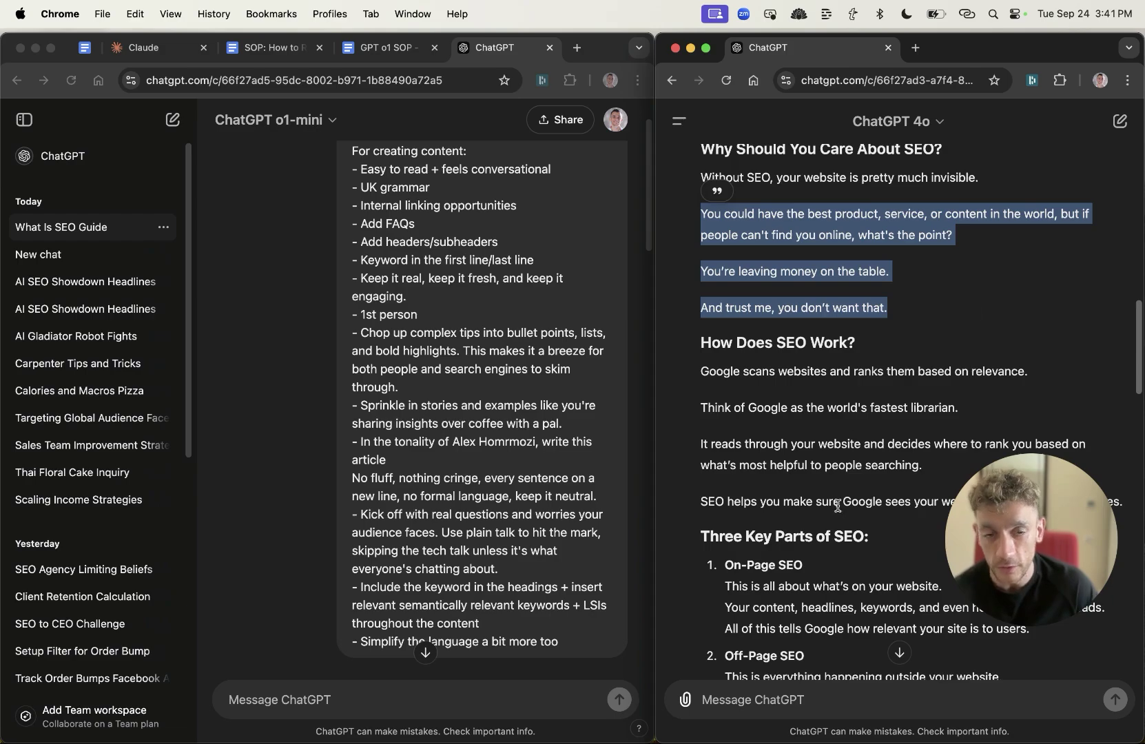
scroll(848, 539, down, 5)
scroll(748, 305, up, 5)
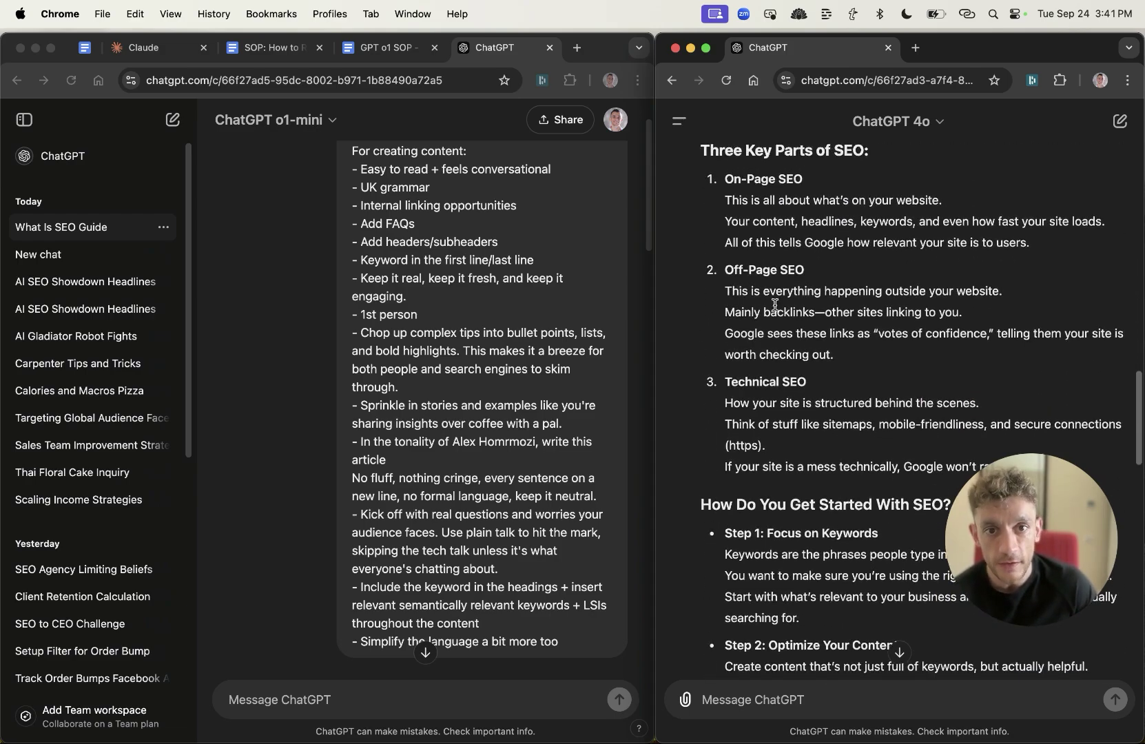
scroll(734, 370, down, 10)
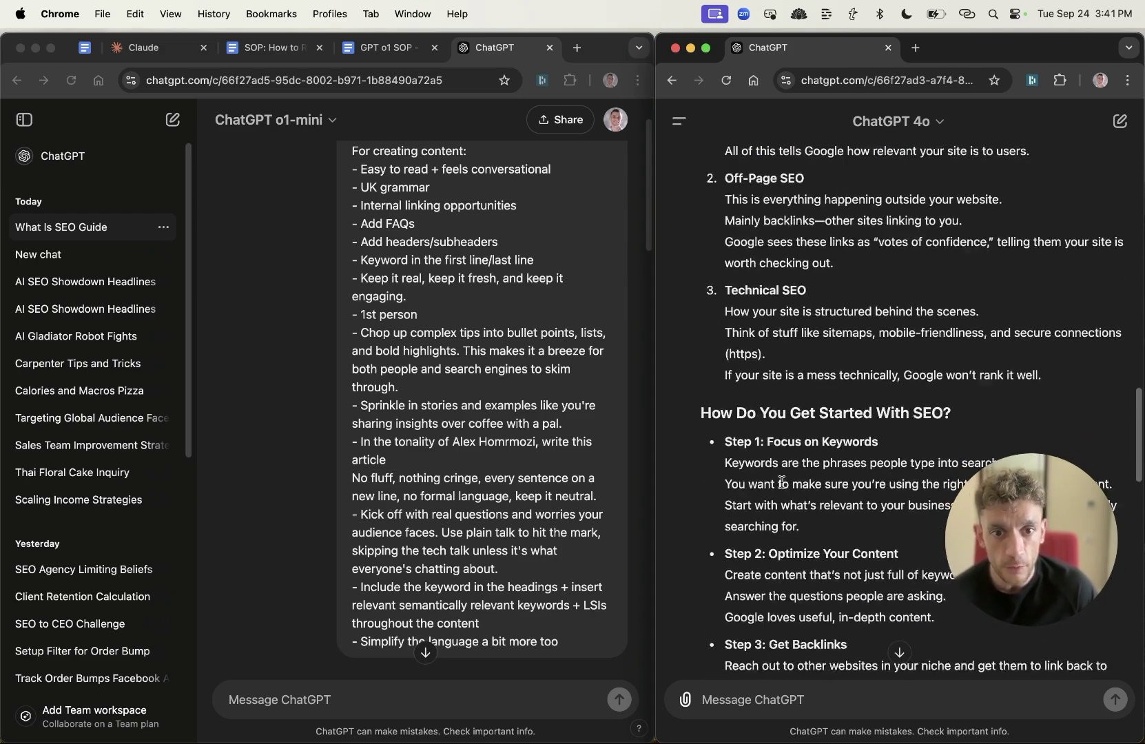
scroll(789, 480, down, 3)
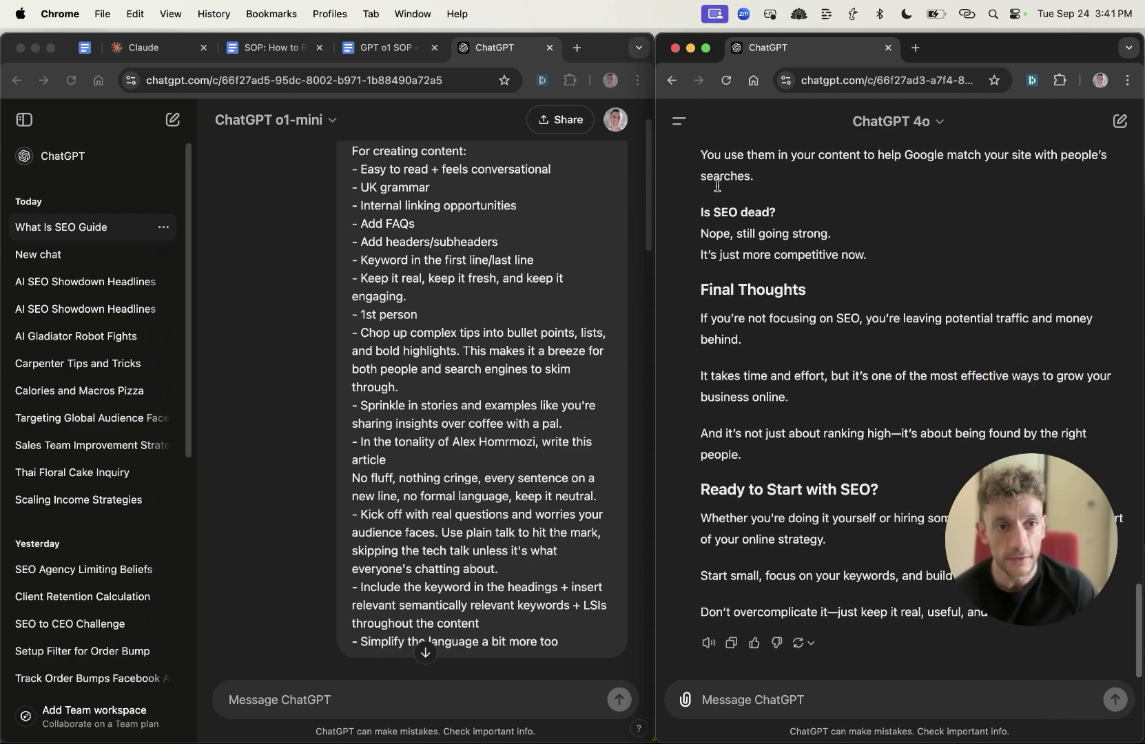
Read the o1-mini article's opening, highlighting its opening question
scroll(447, 475, down, 10)
scroll(498, 504, up, 6)
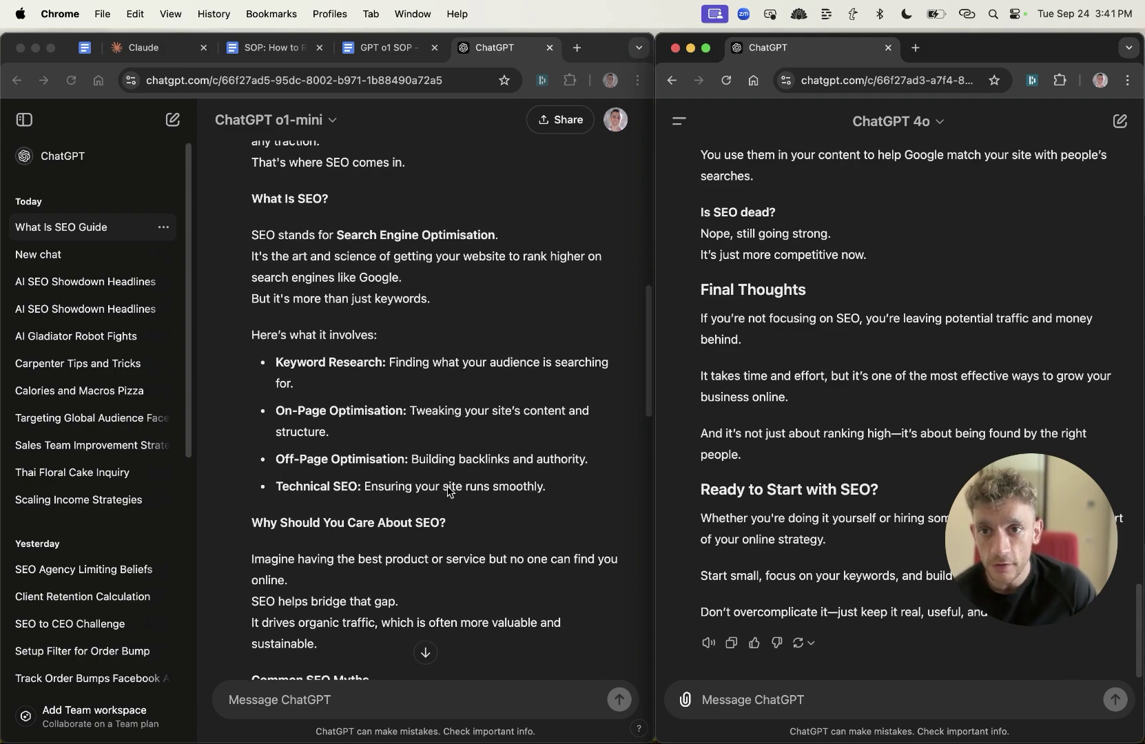
click(461, 494)
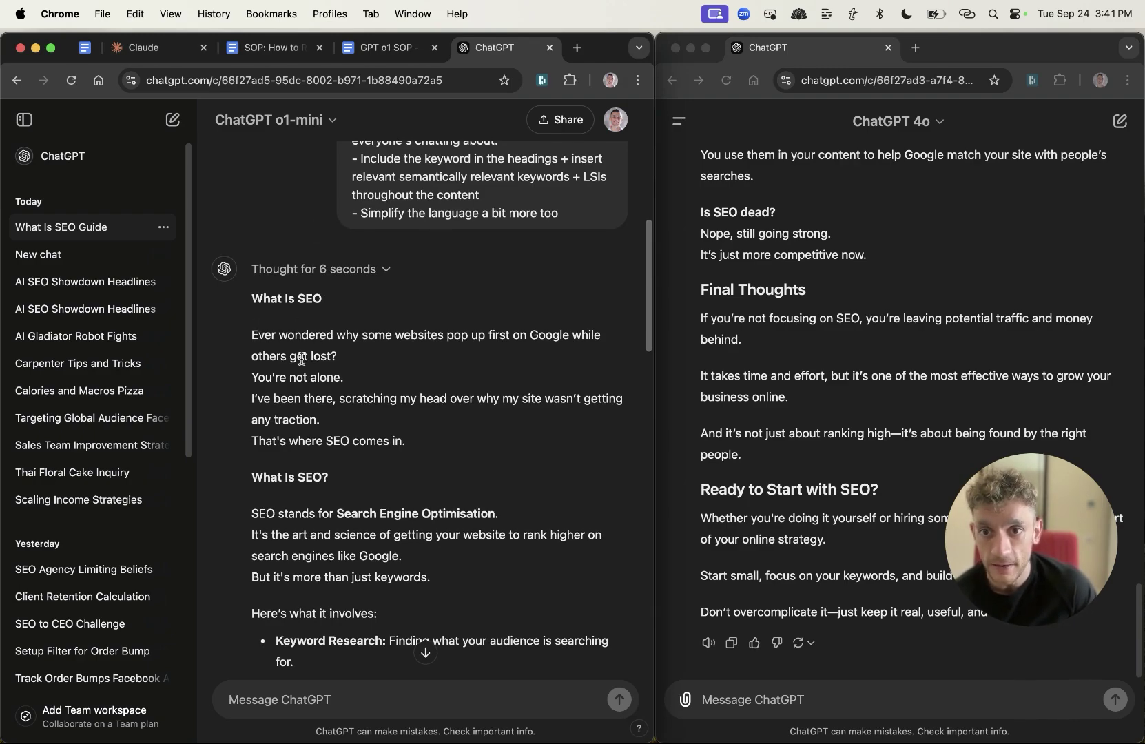
scroll(303, 358, down, 1)
drag(253, 315, 615, 335)
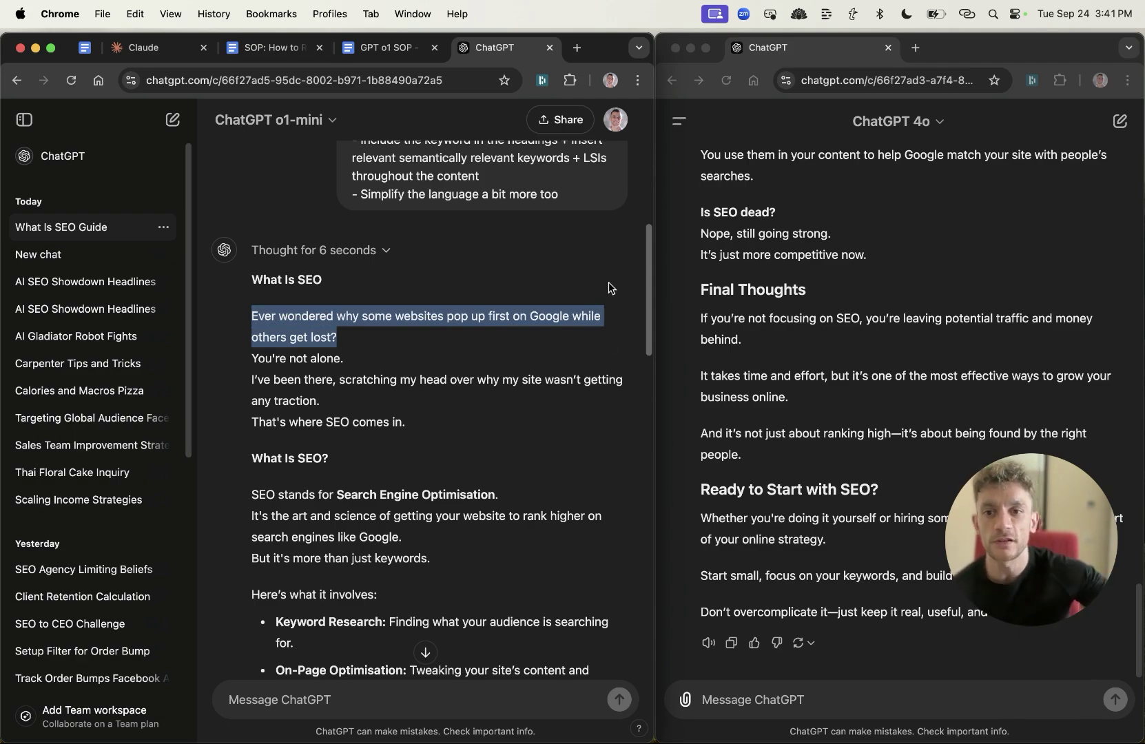
click(820, 306)
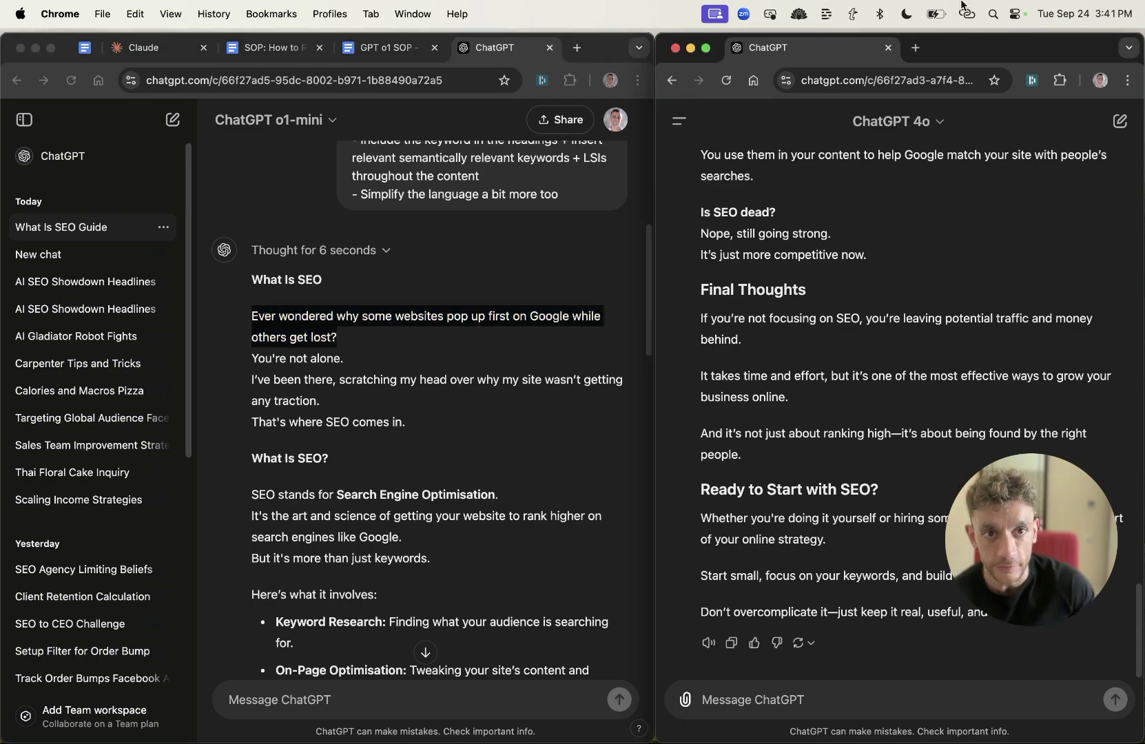
scroll(554, 418, down, 5)
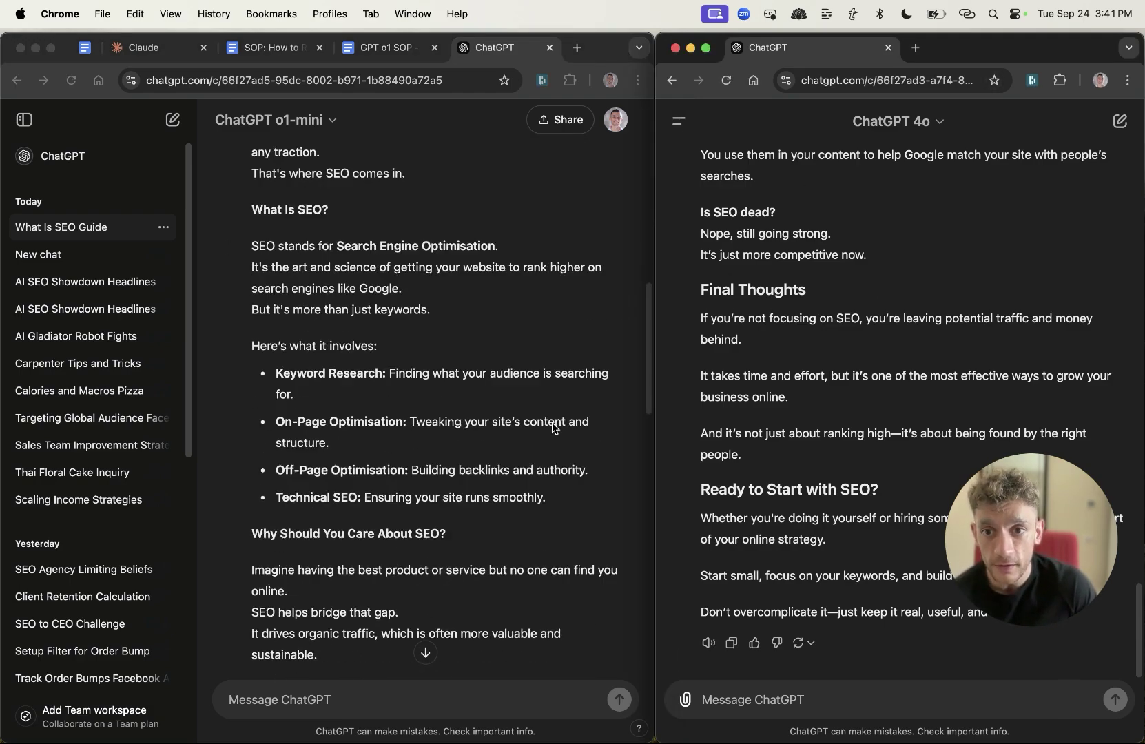
scroll(554, 419, down, 7)
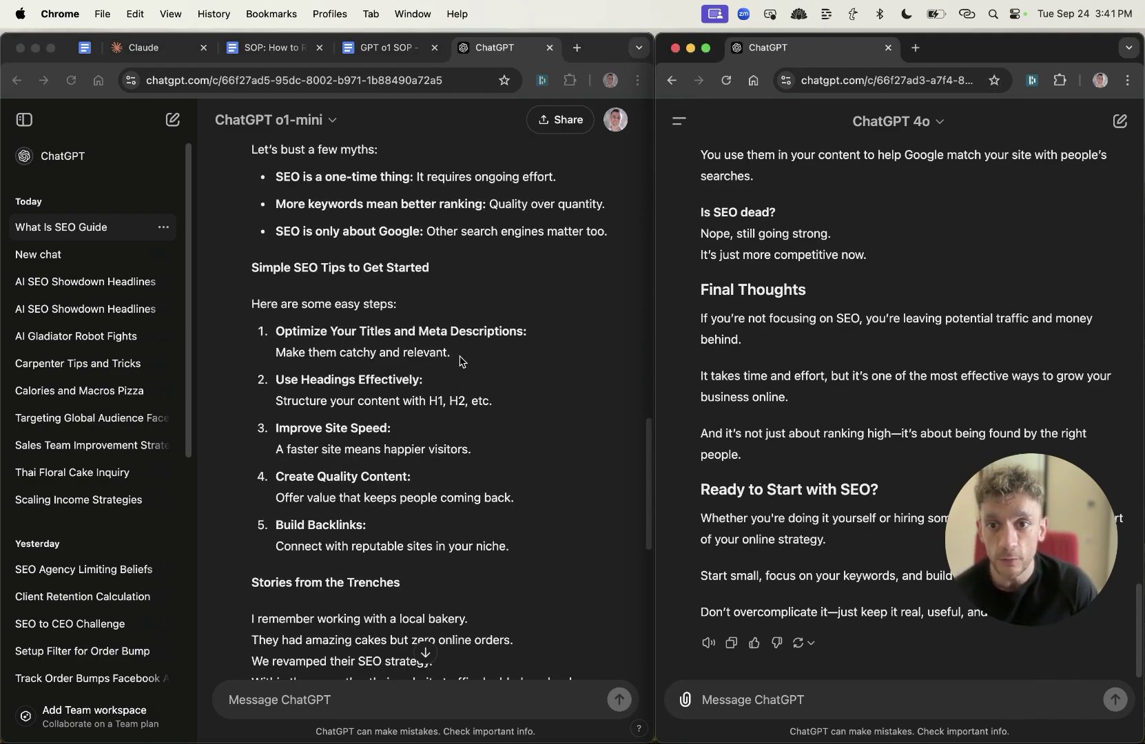
scroll(459, 361, down, 5)
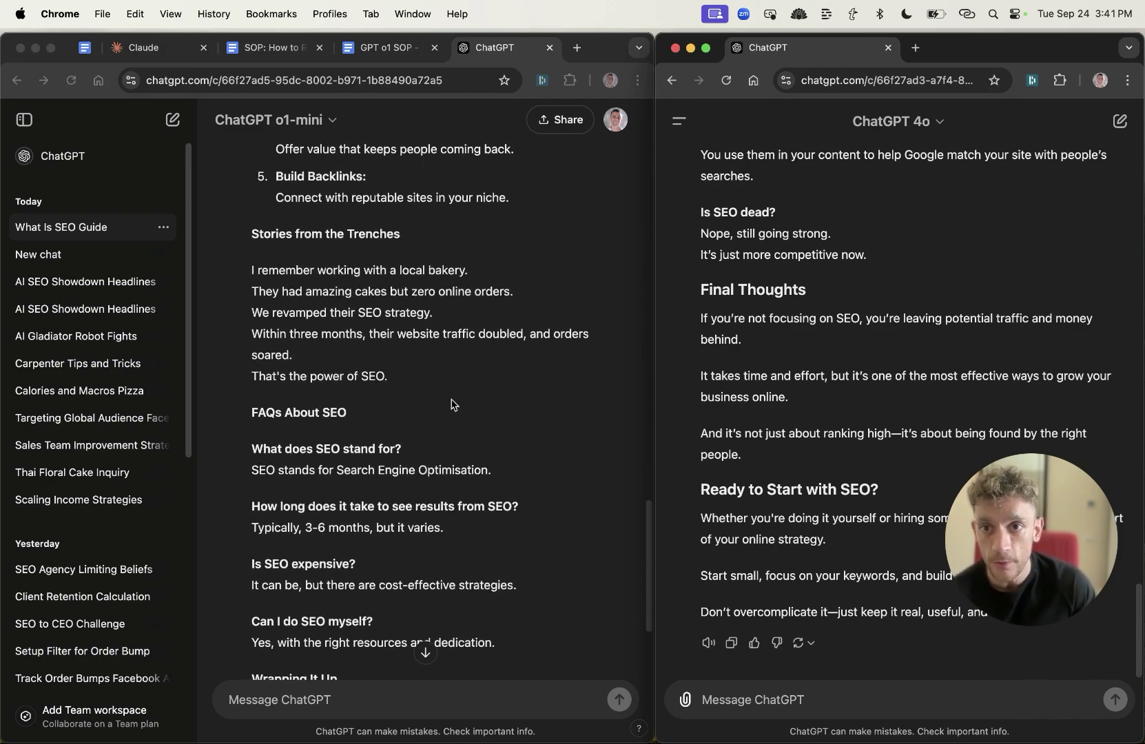
Read the o1-mini story section and highlight its closing 'what is SEO' summary lines
click(265, 283)
drag(250, 233, 460, 401)
scroll(459, 410, down, 3)
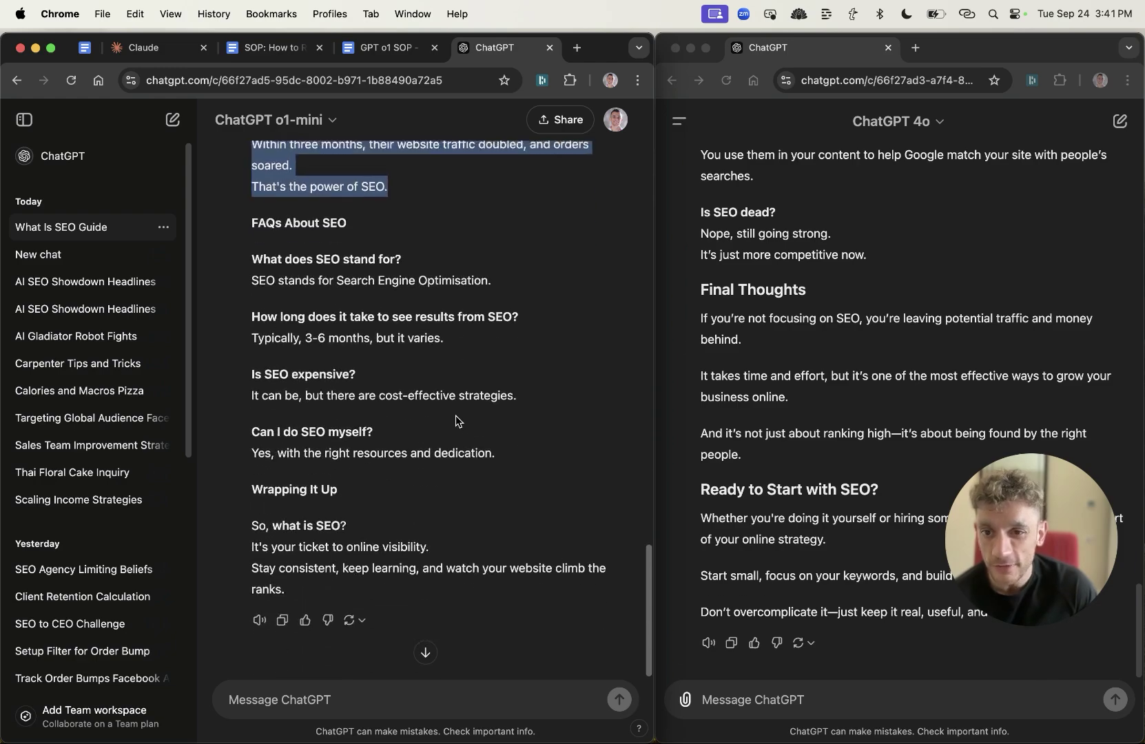
click(827, 649)
scroll(828, 649, up, 10)
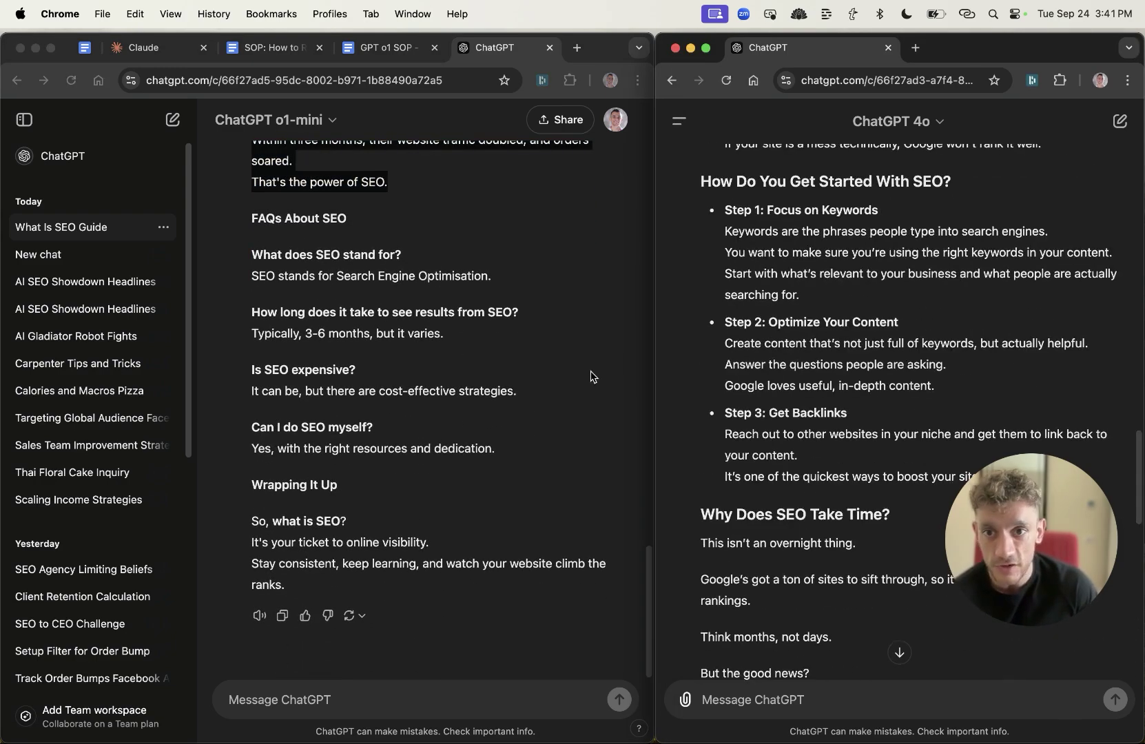
scroll(578, 413, down, 2)
click(261, 537)
click(252, 521)
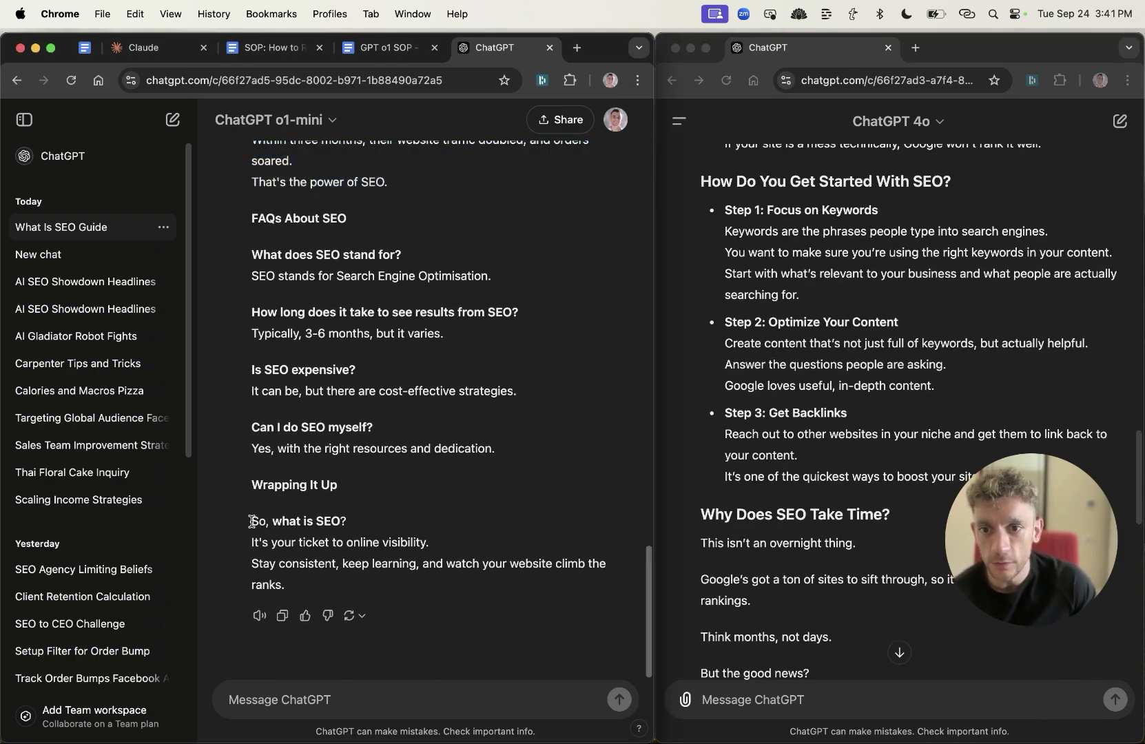
drag(254, 521, 423, 545)
click(423, 545)
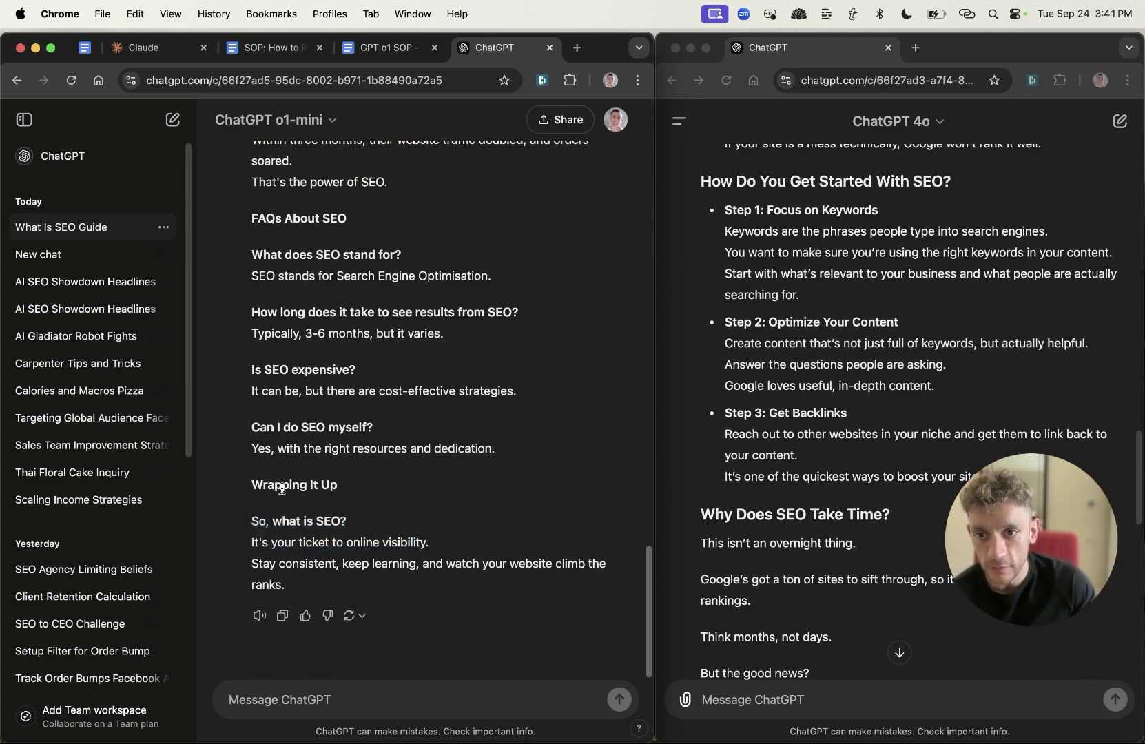
drag(252, 522, 409, 539)
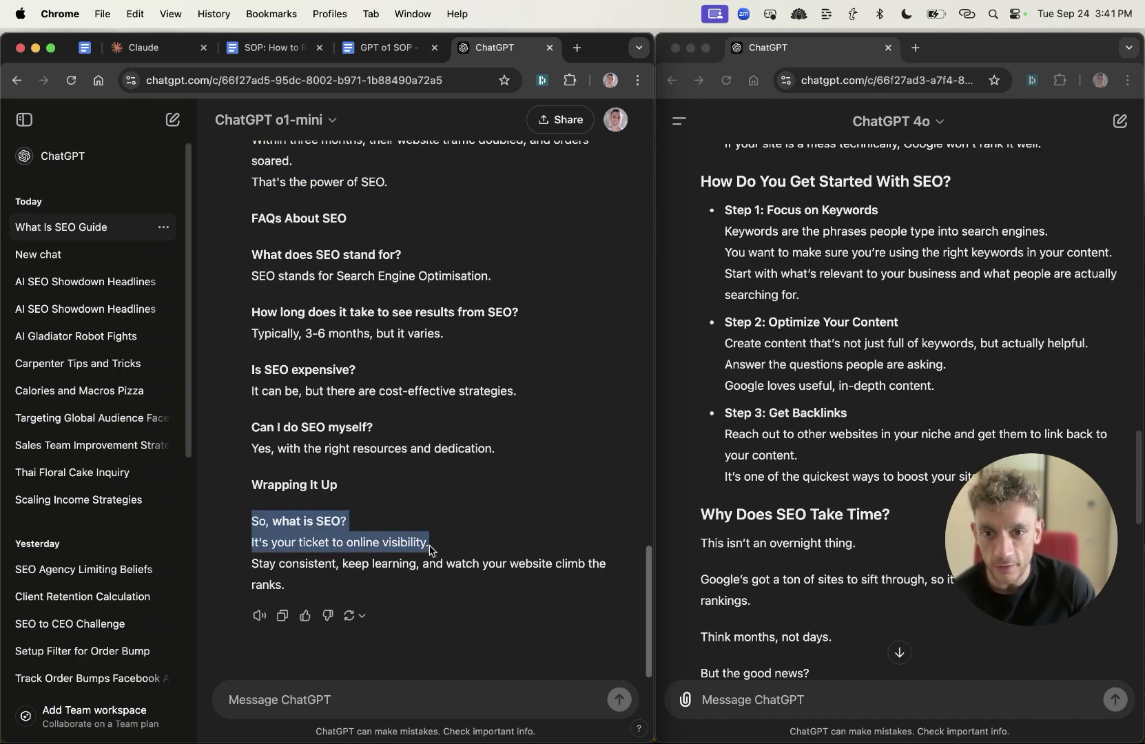
scroll(432, 517, up, 15)
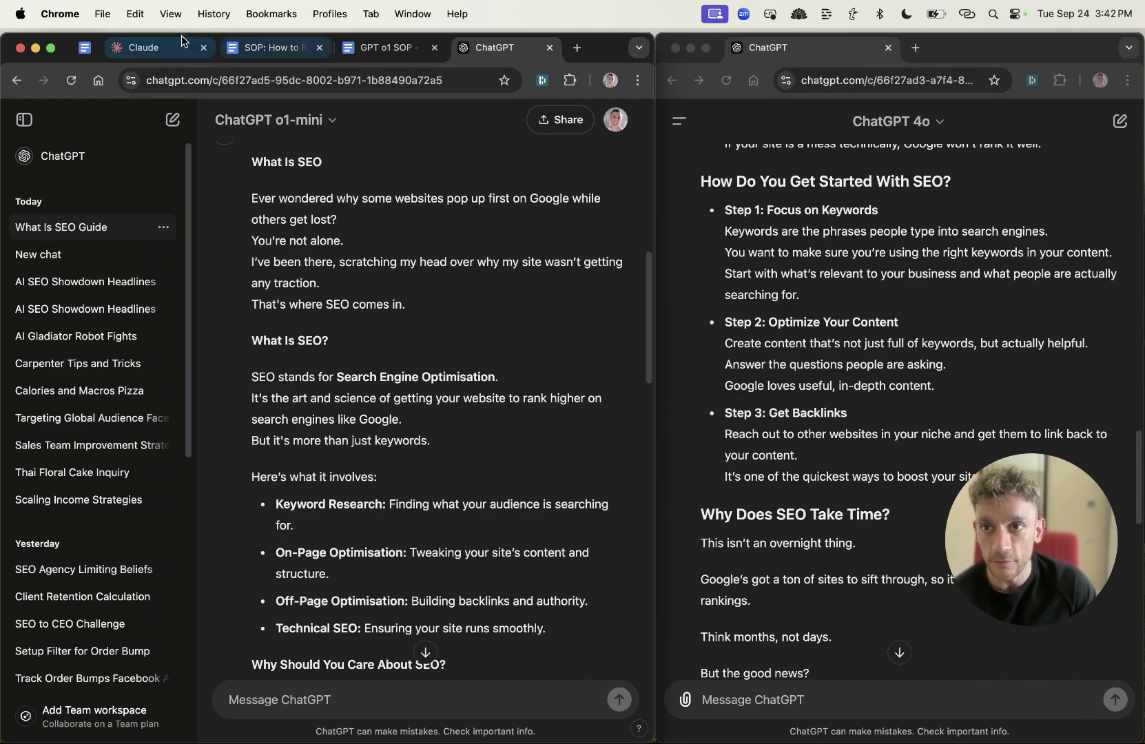
Bring up the Claude conversation and enlarge its page for easier reading
drag(143, 47, 517, 52)
scroll(491, 396, up, 1)
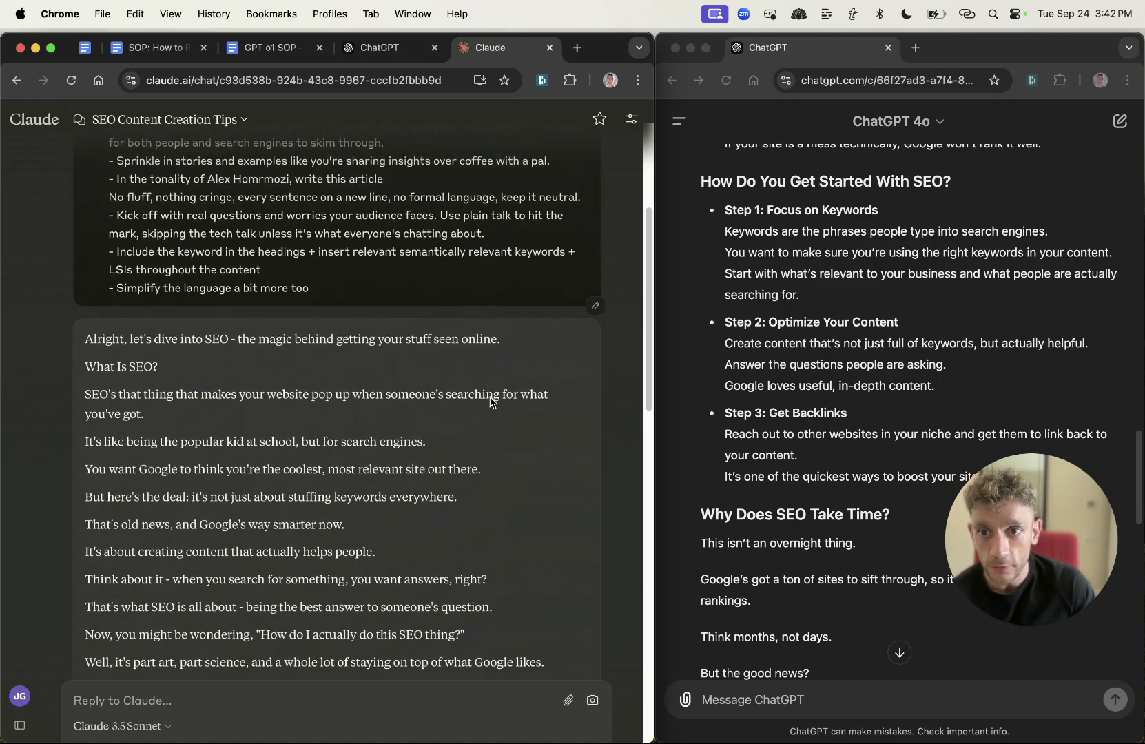
scroll(493, 407, down, 20)
scroll(507, 474, up, 10)
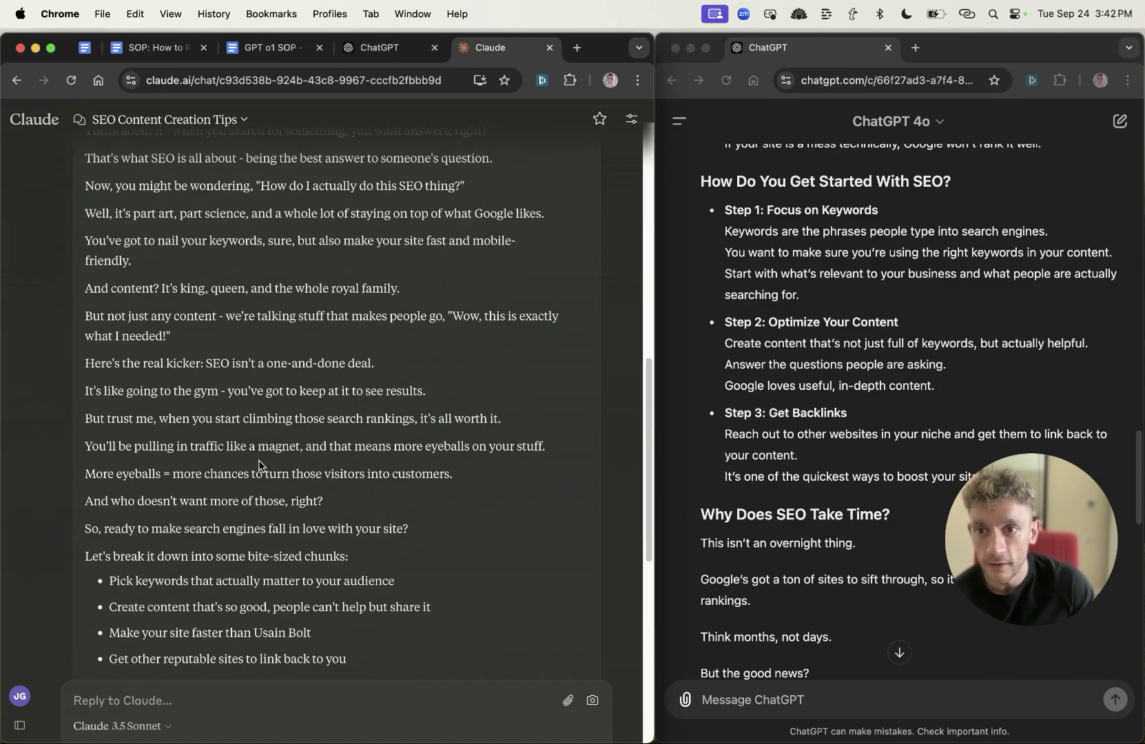
scroll(259, 465, up, 7)
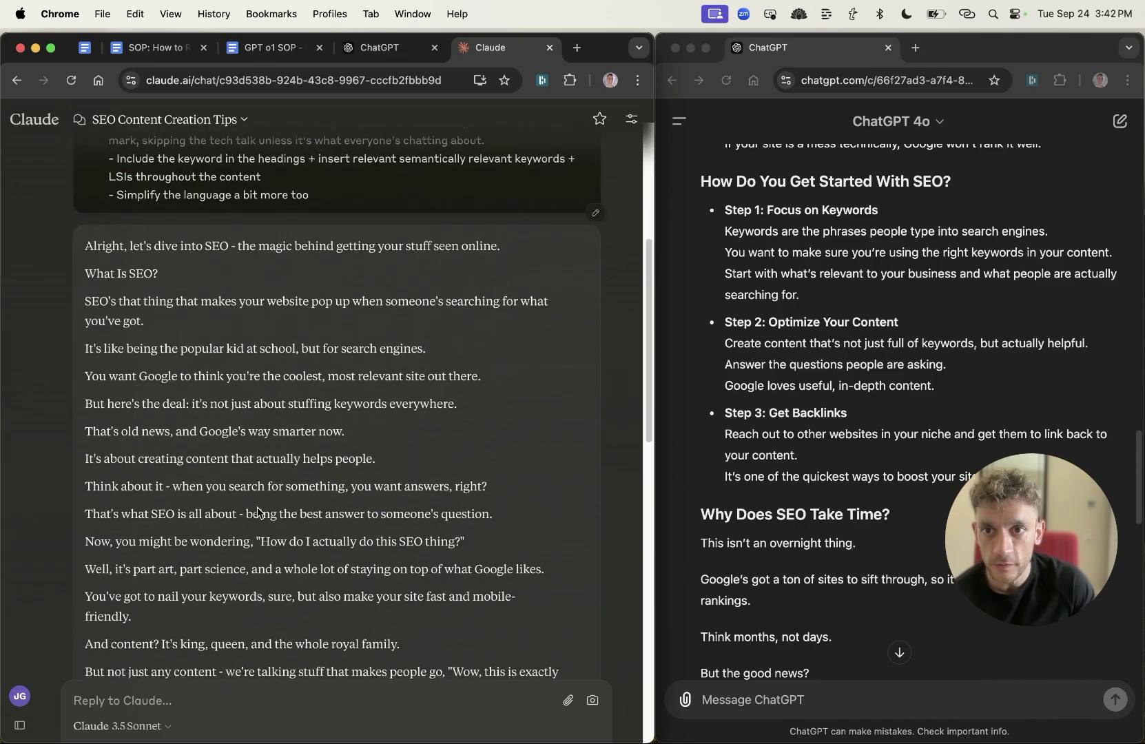
scroll(259, 511, down, 1)
scroll(258, 463, up, 8)
scroll(269, 527, down, 9)
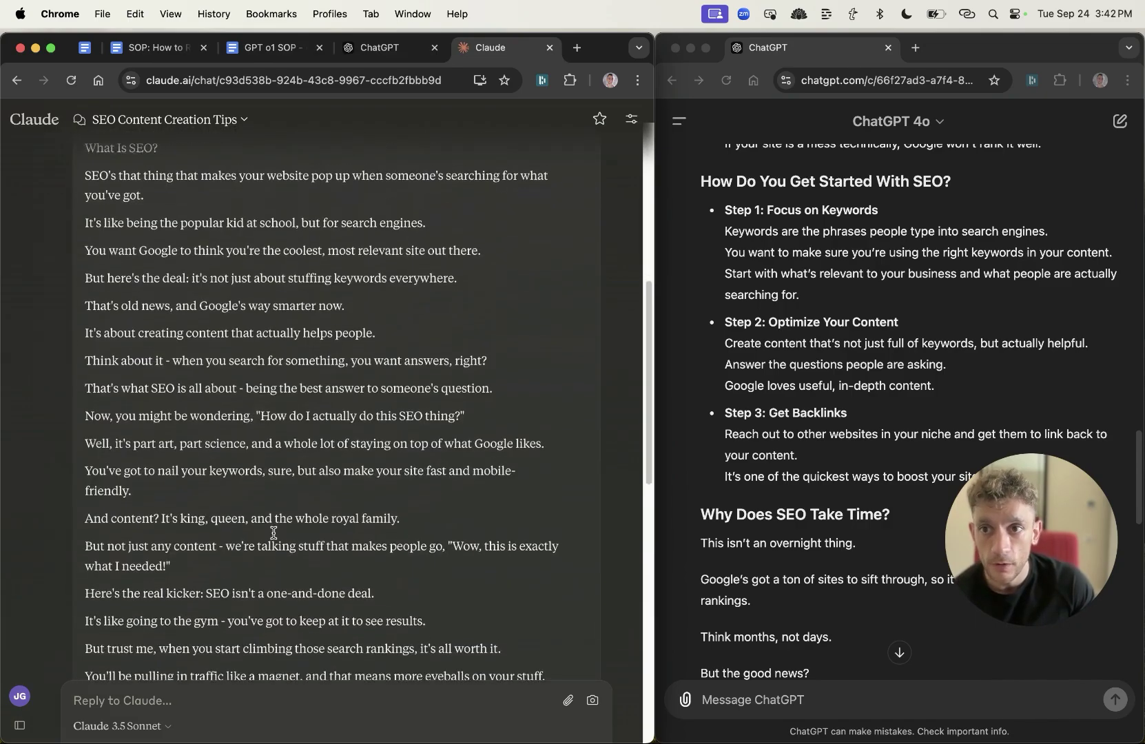
scroll(273, 532, up, 5)
scroll(325, 441, down, 3)
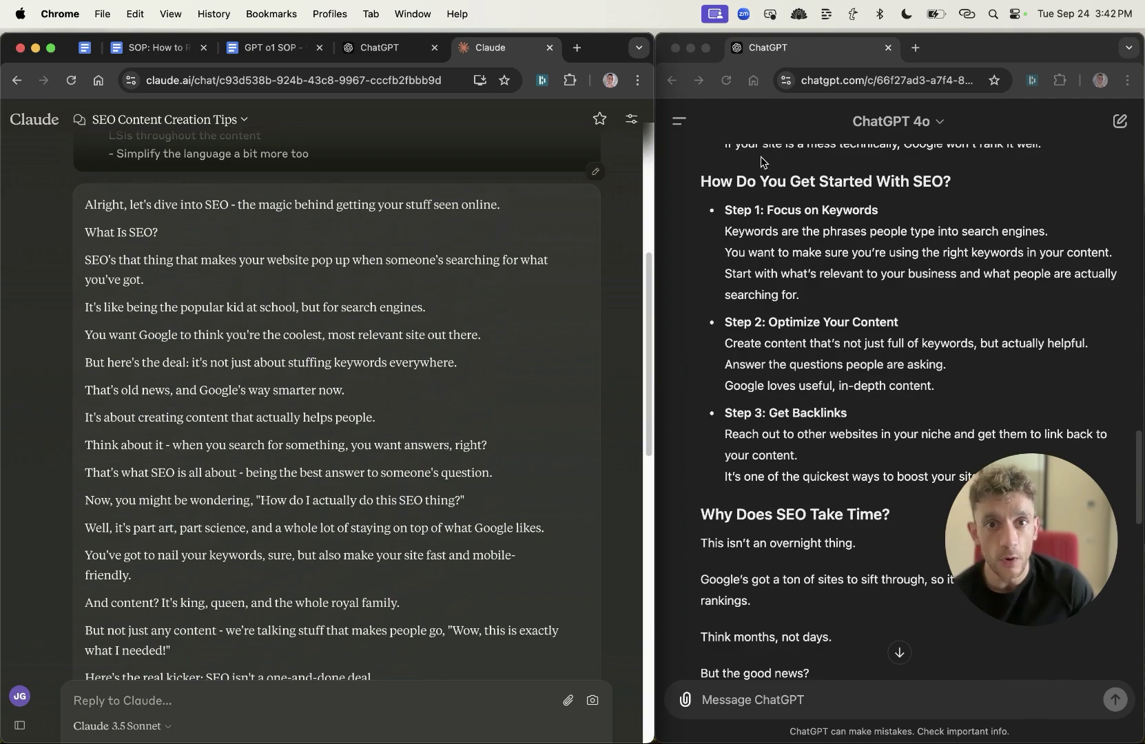
key(super+equal)
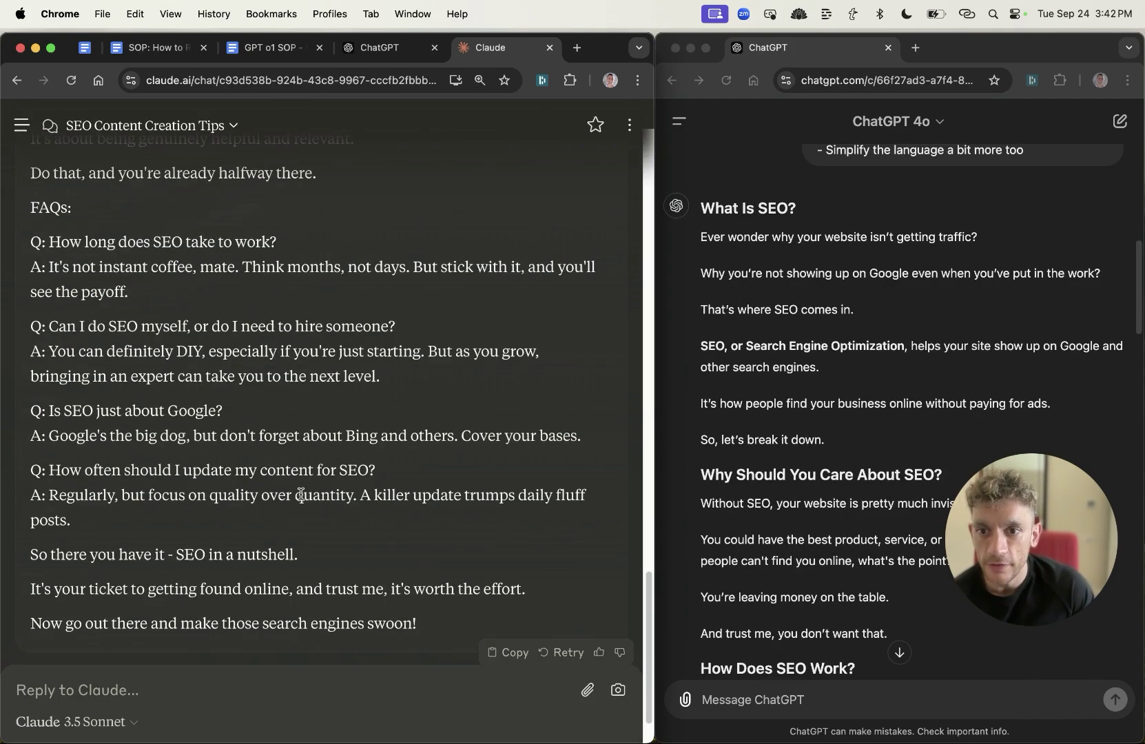
Read Claude's article, highlighting the ongoing-SEO, one-and-done and gym comparison lines
scroll(326, 390, up, 15)
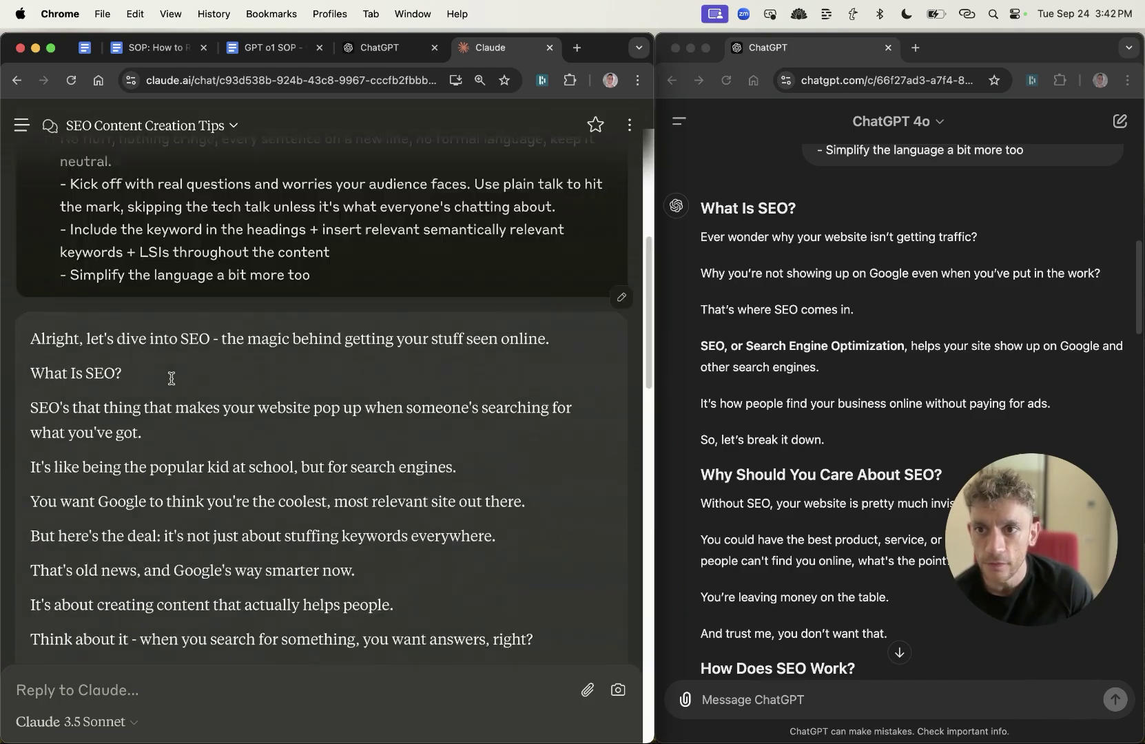
double_click(56, 342)
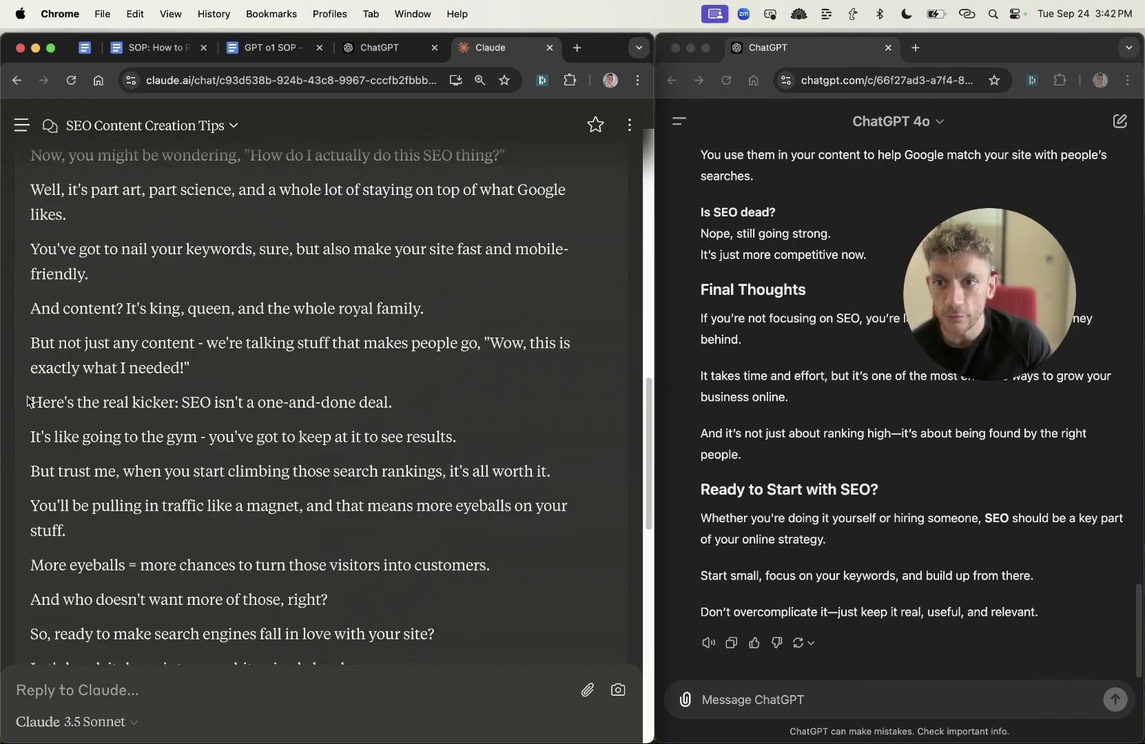
drag(27, 401, 191, 403)
click(394, 391)
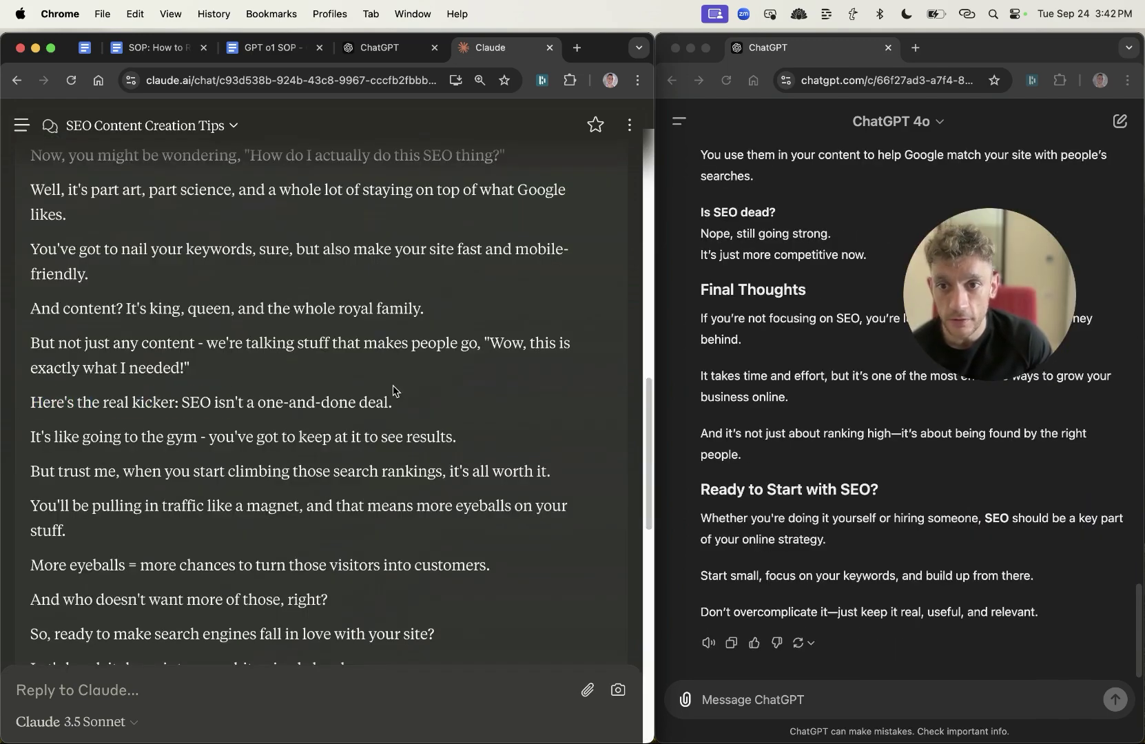
triple_click(338, 394)
click(205, 442)
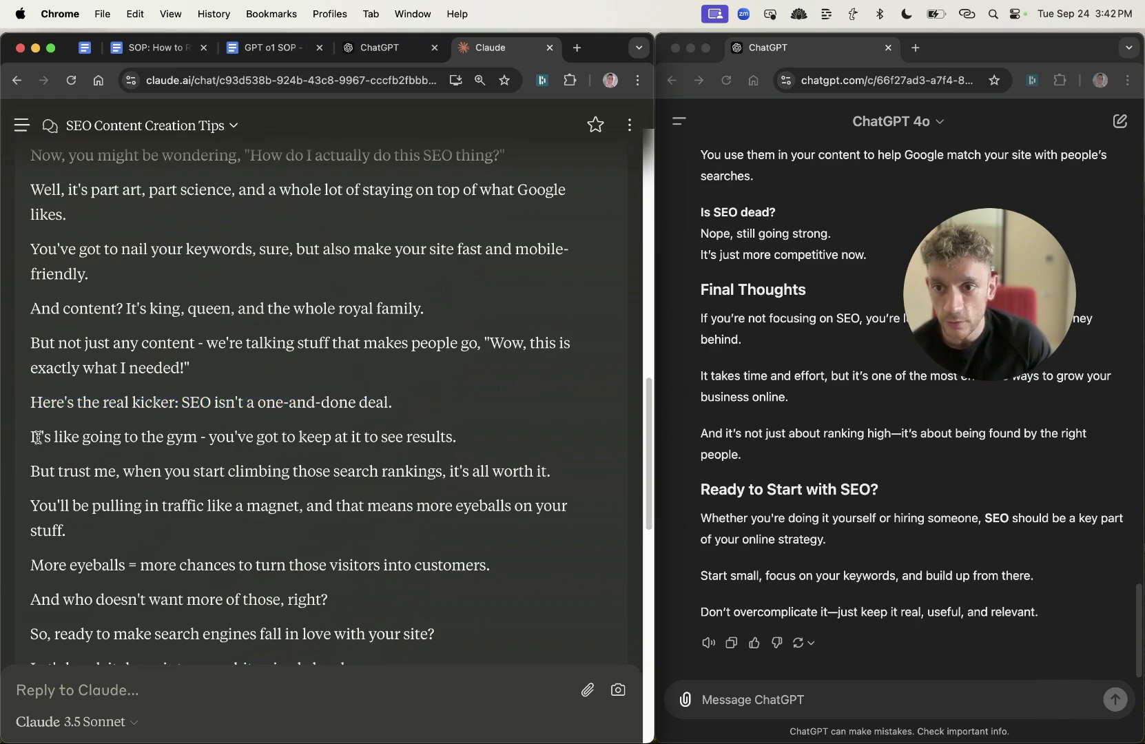
drag(34, 436, 454, 432)
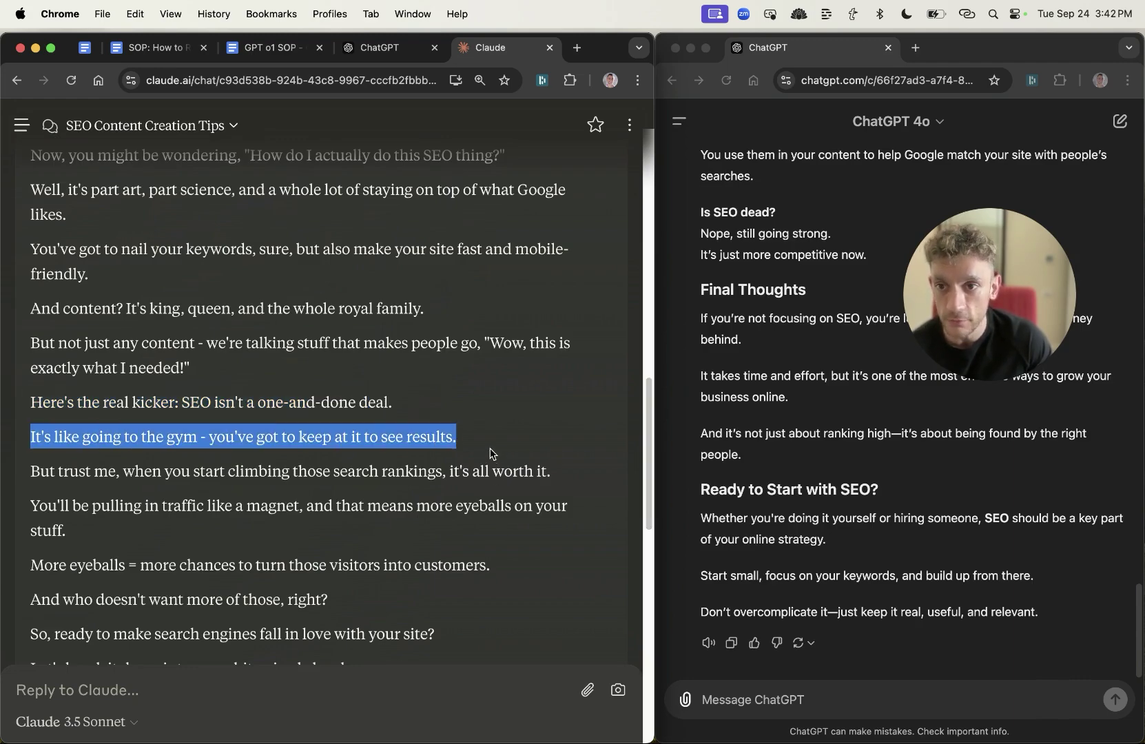
scroll(419, 409, up, 5)
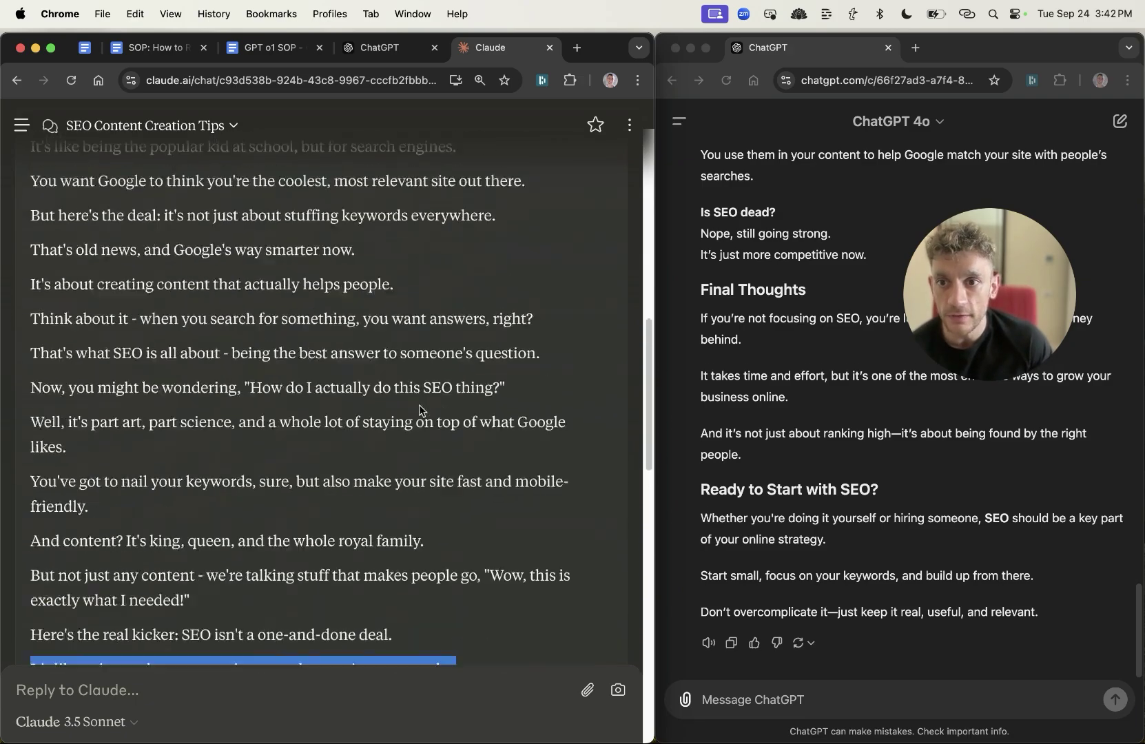
scroll(419, 410, up, 10)
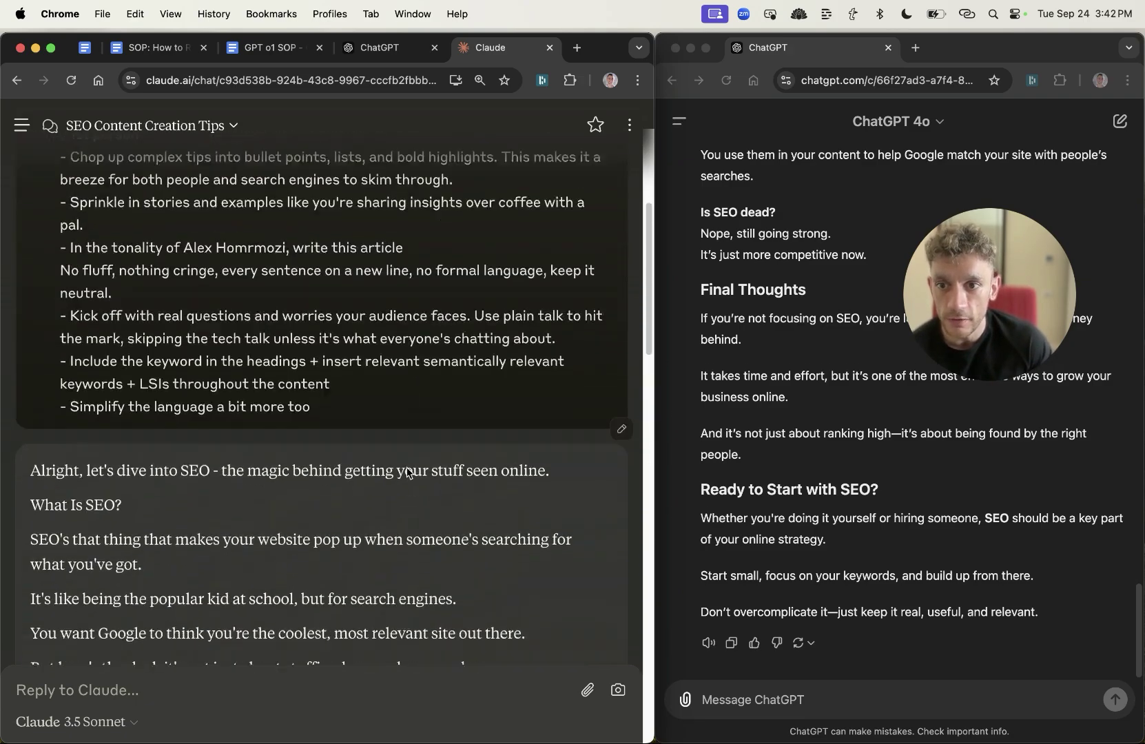
scroll(406, 472, down, 9)
Ask Claude to 'format it nicely'
click(151, 675)
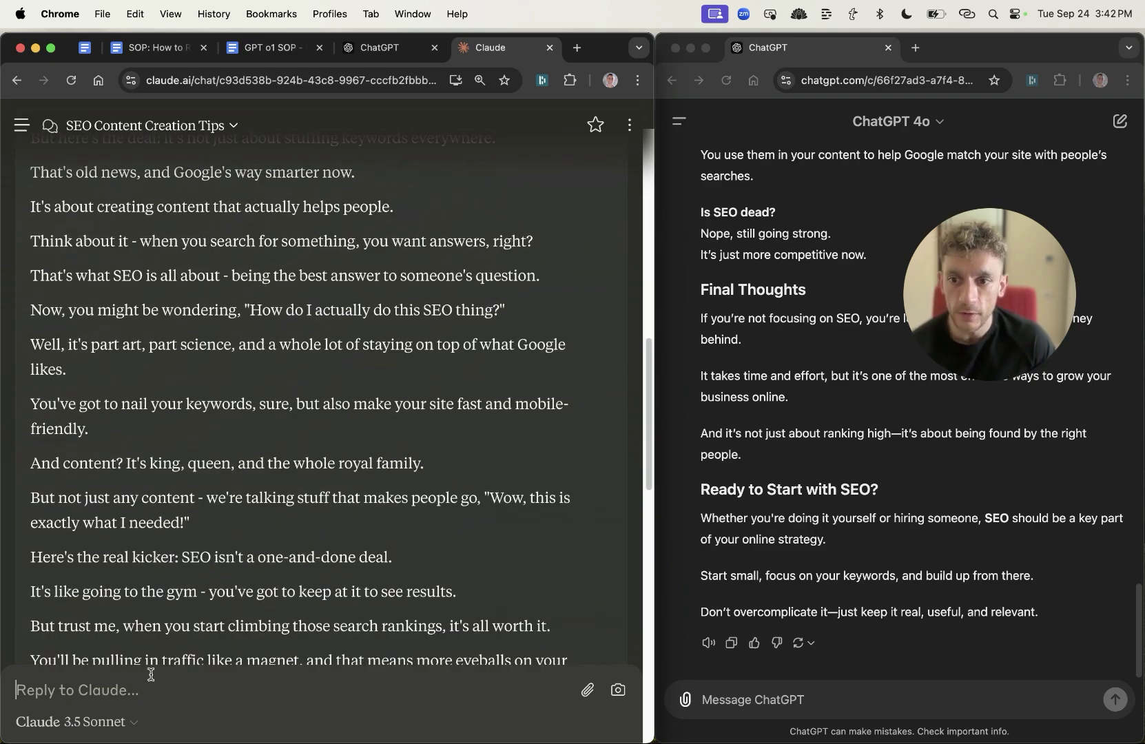
text(format it nicely)
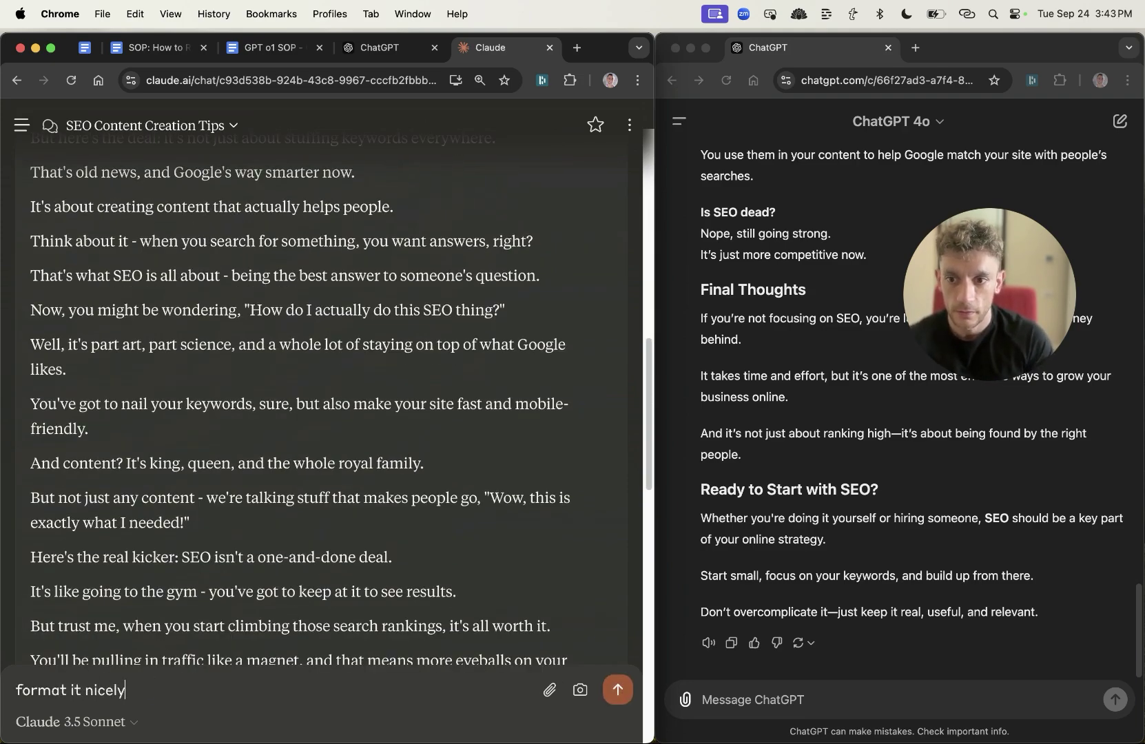
key(Return)
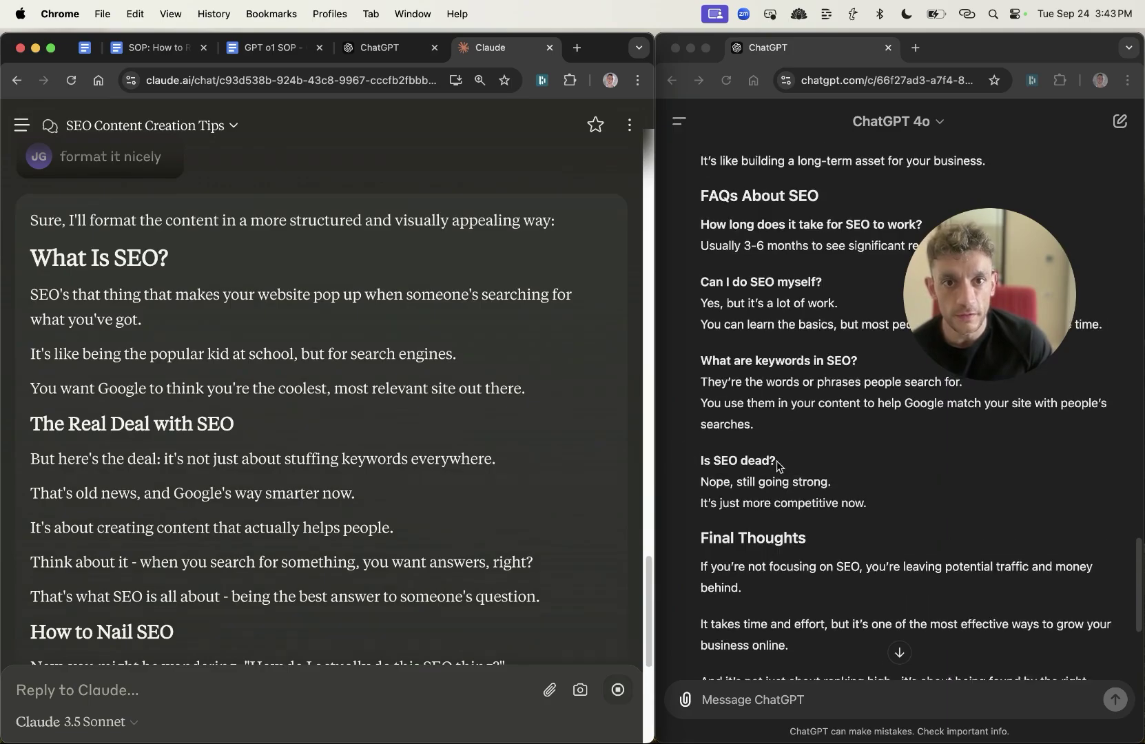
Compare Claude's reformatted article with section headings against ChatGPT's version
scroll(777, 466, up, 15)
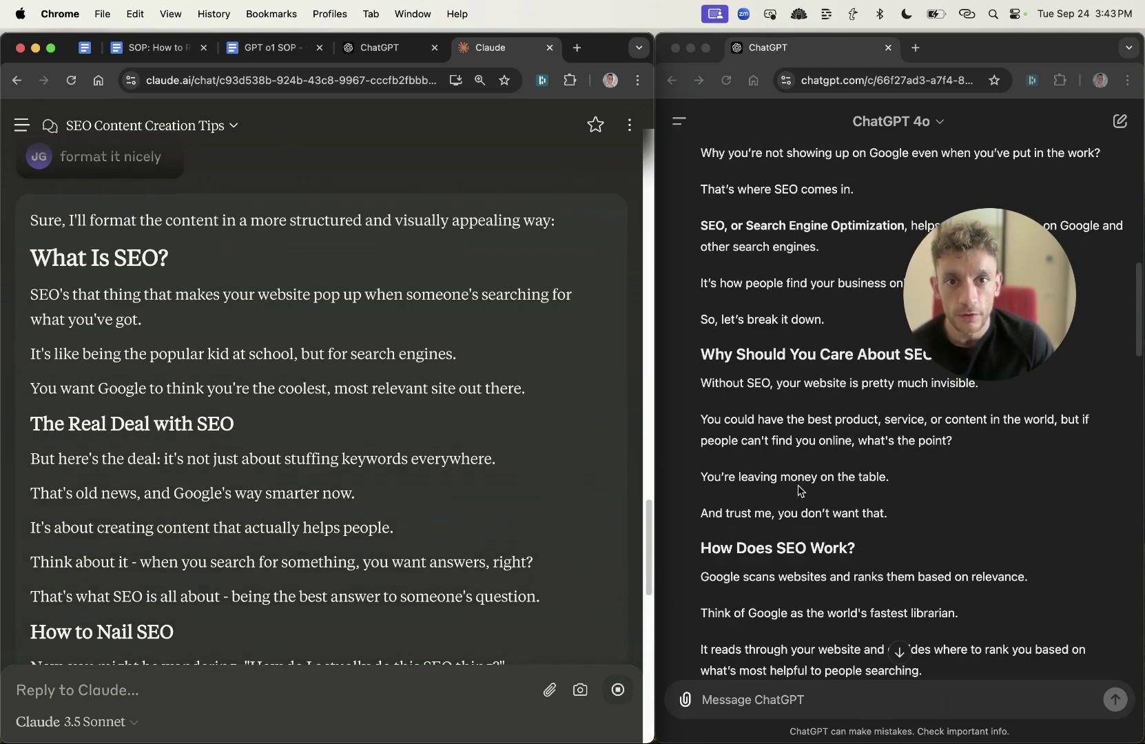
scroll(799, 490, up, 5)
scroll(799, 490, down, 3)
scroll(293, 471, up, 1)
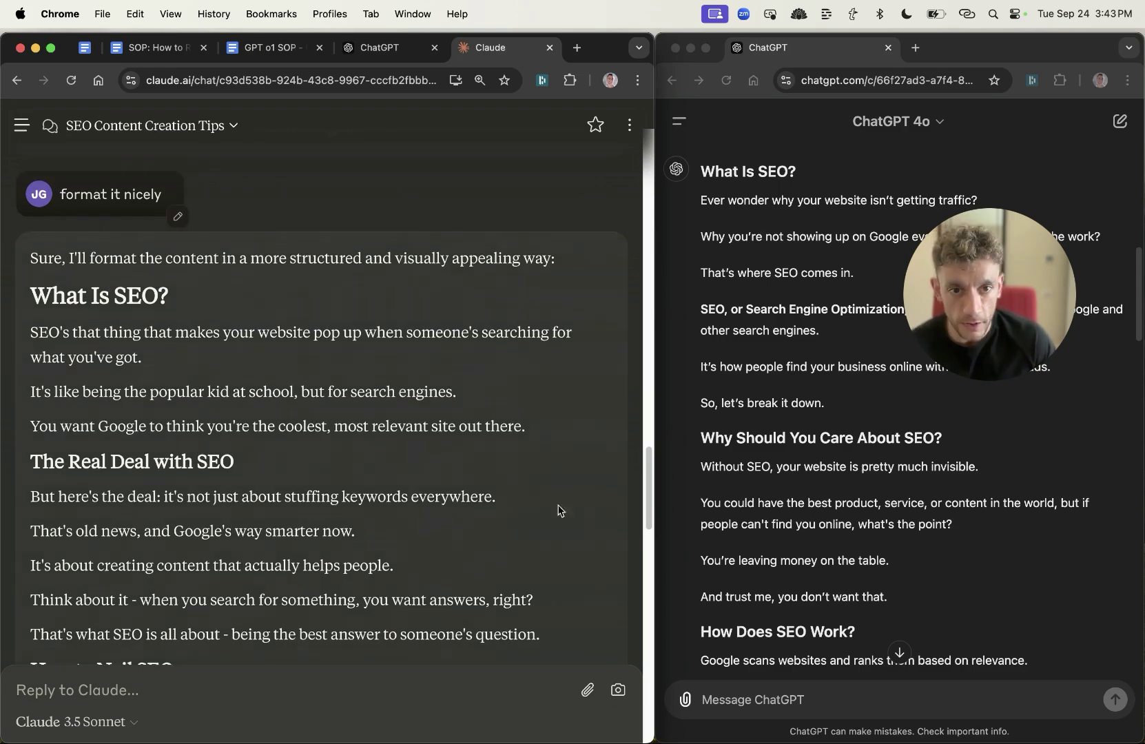
drag(27, 477, 345, 473)
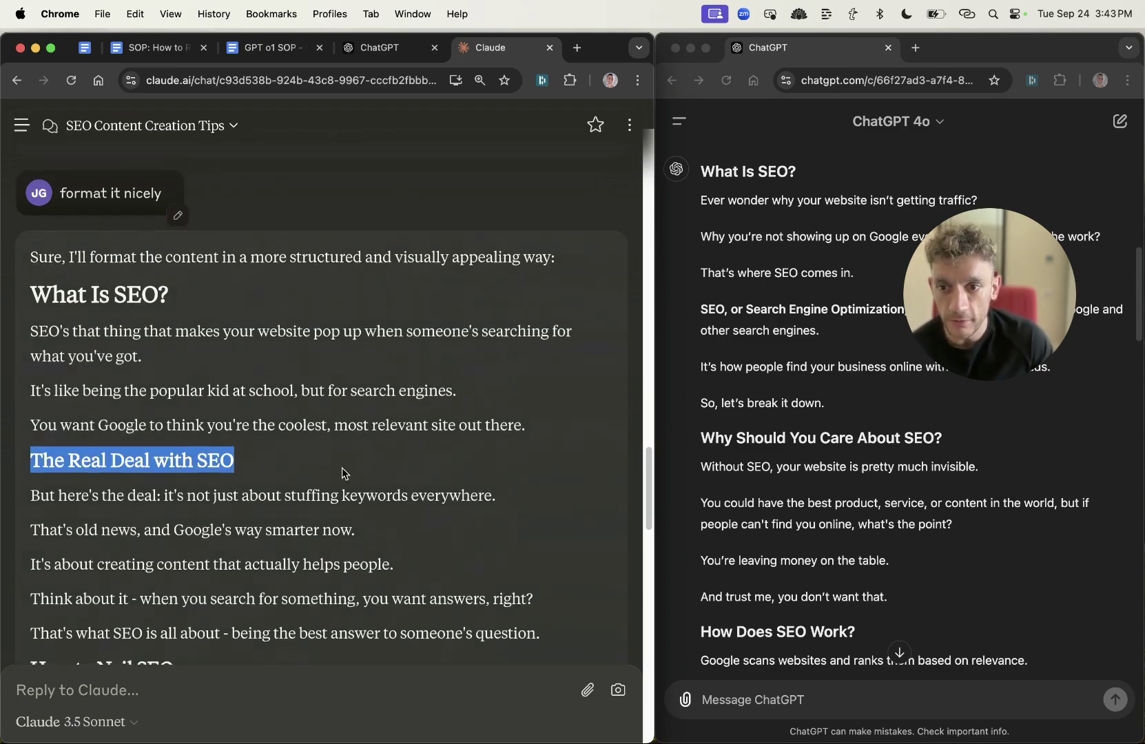
scroll(264, 363, down, 5)
scroll(614, 467, down, 9)
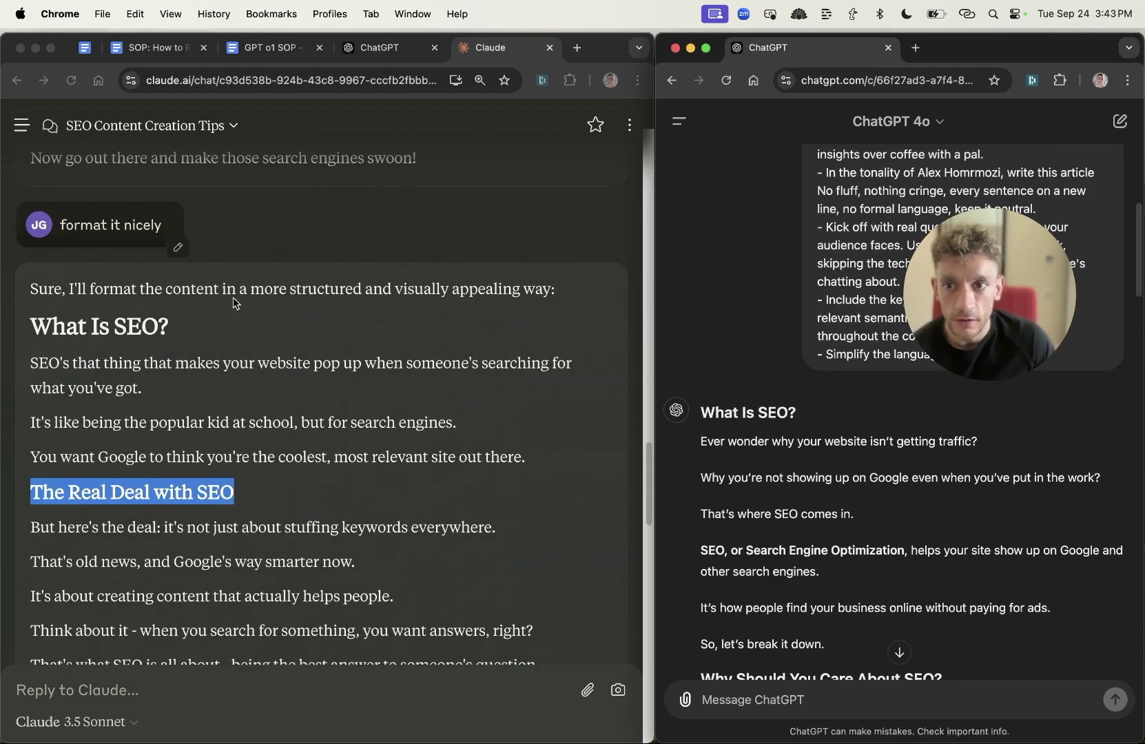
scroll(81, 362, up, 1)
scroll(81, 361, down, 2)
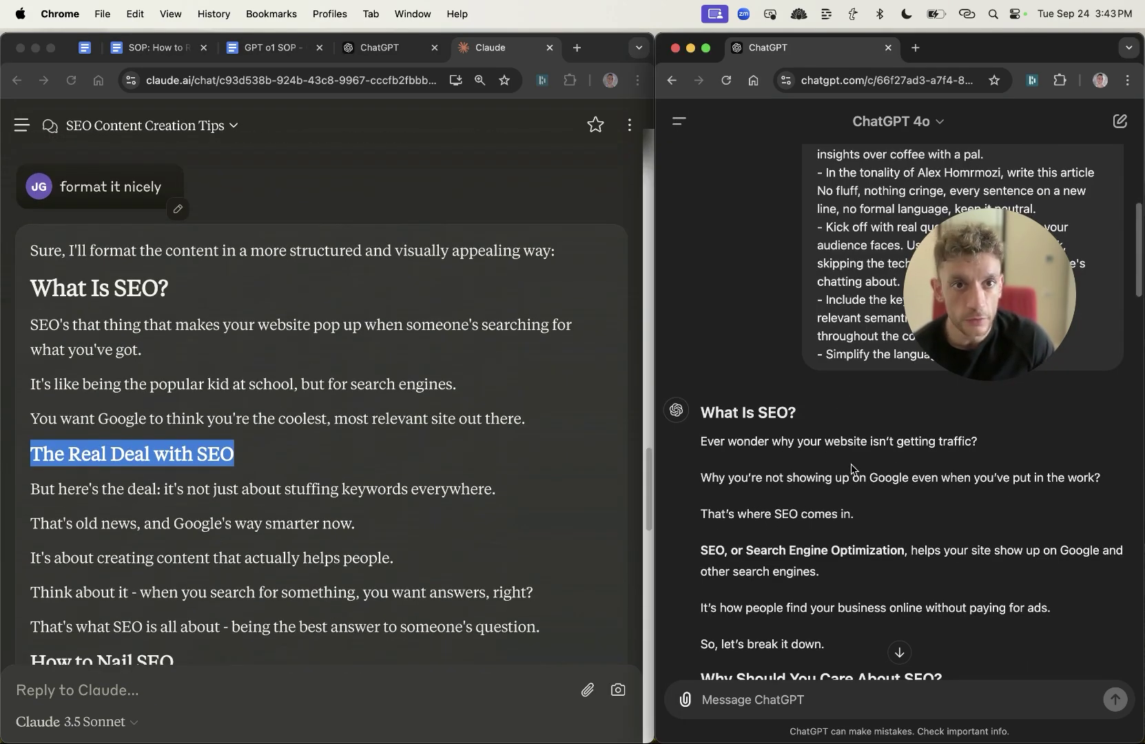
scroll(852, 468, down, 3)
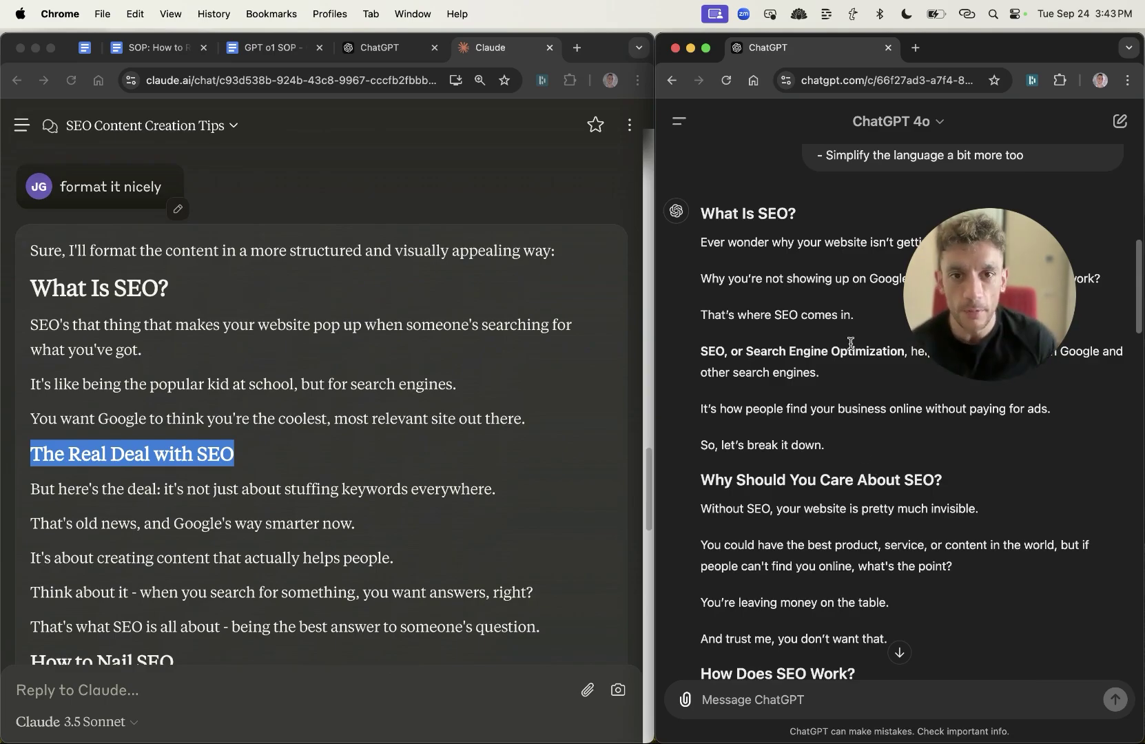
scroll(502, 635, down, 15)
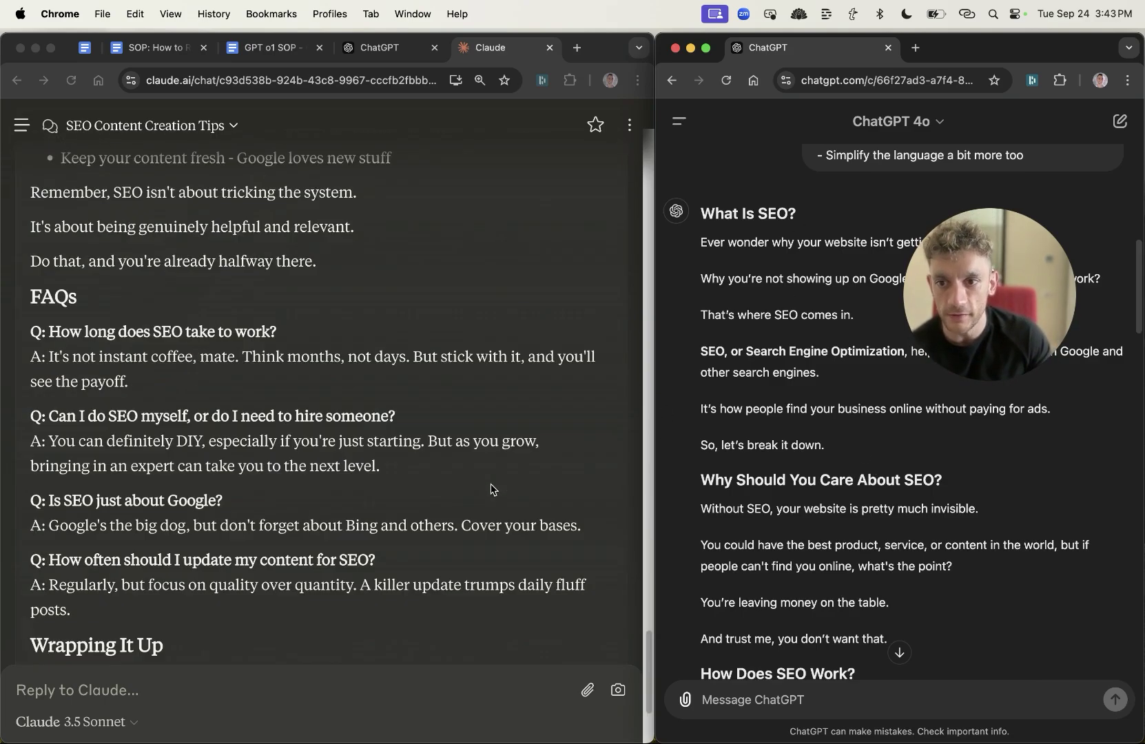
scroll(59, 333, up, 15)
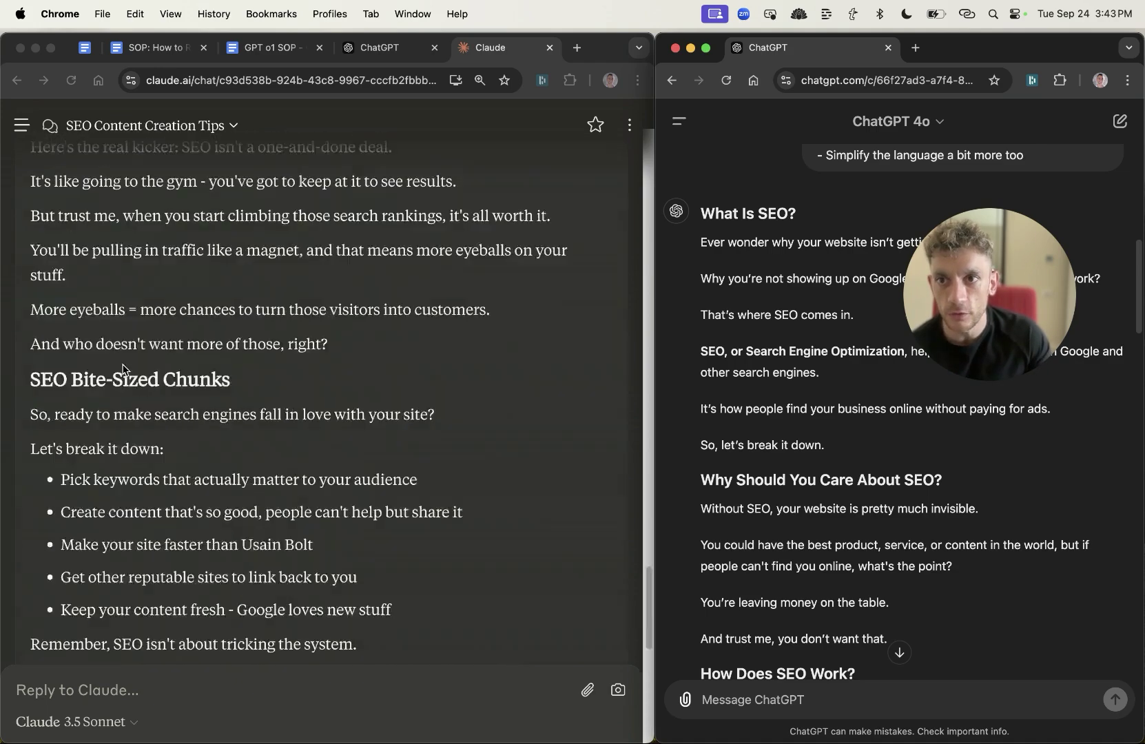
scroll(188, 448, down, 2)
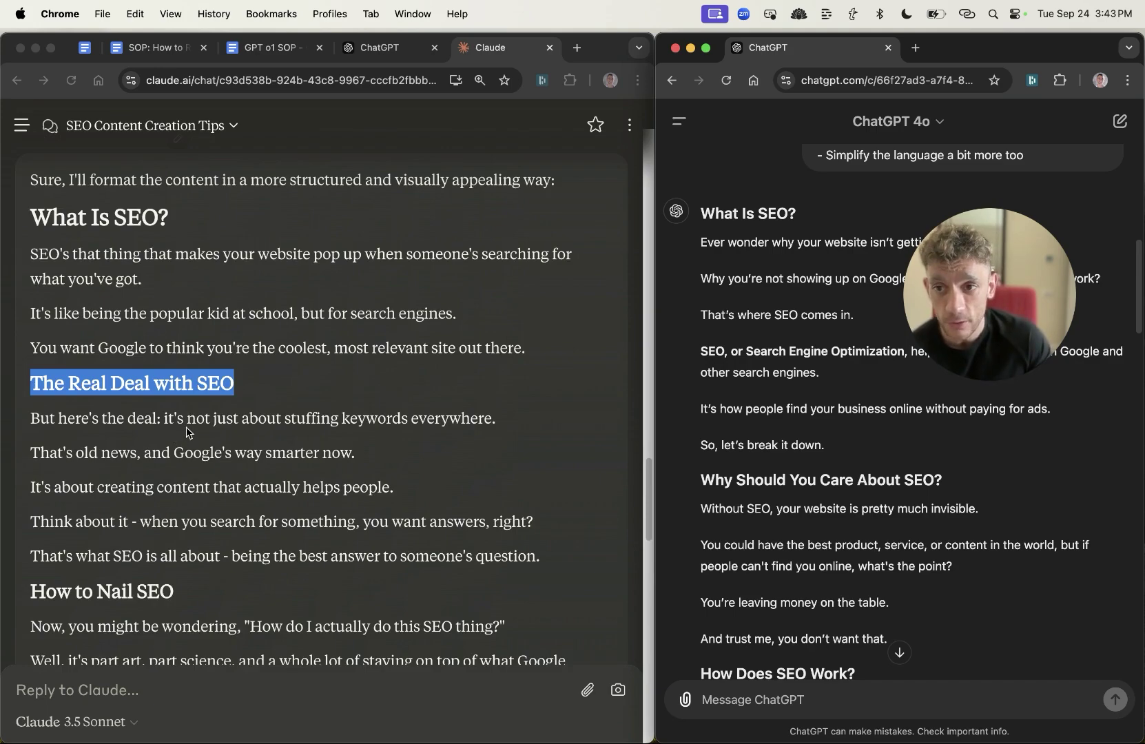
click(372, 368)
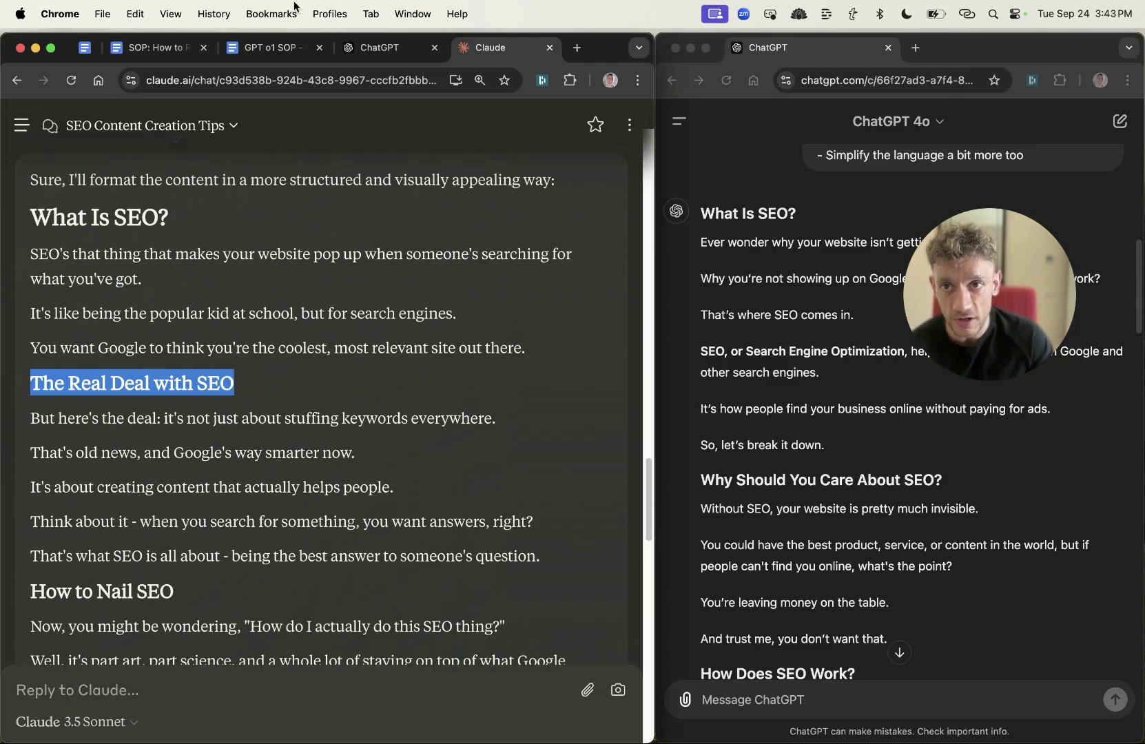
Look back over the o1-mini article
click(380, 47)
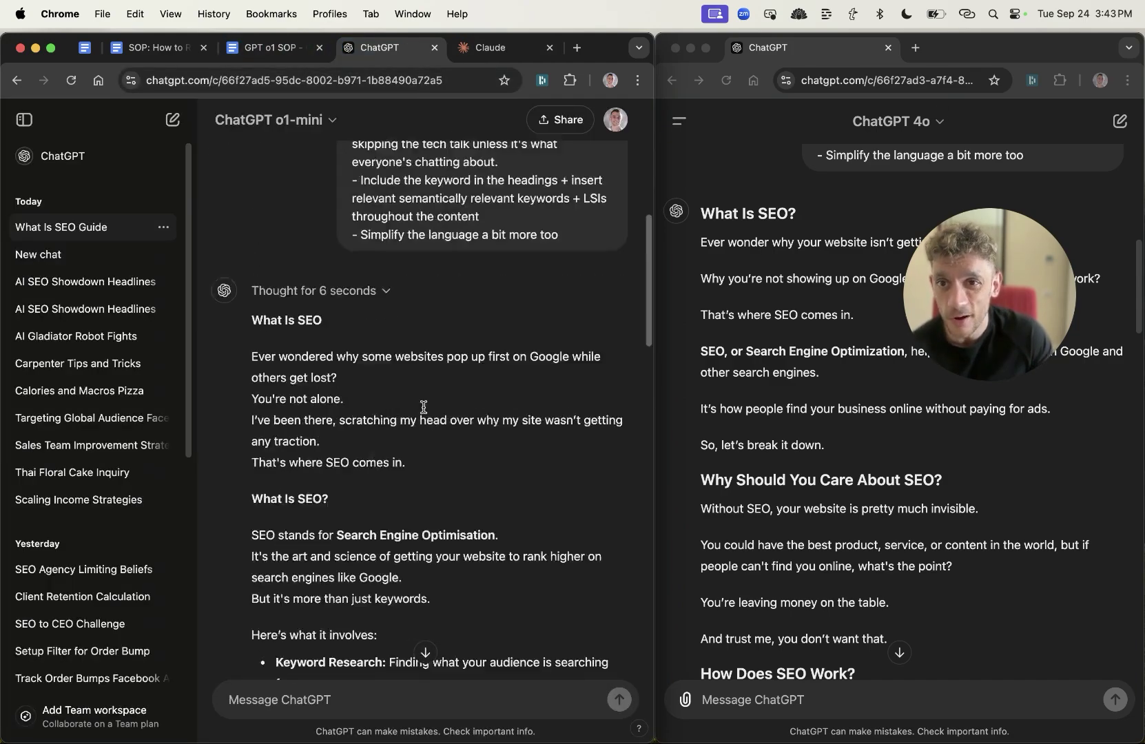
scroll(423, 406, up, 2)
scroll(422, 585, down, 5)
scroll(467, 484, up, 3)
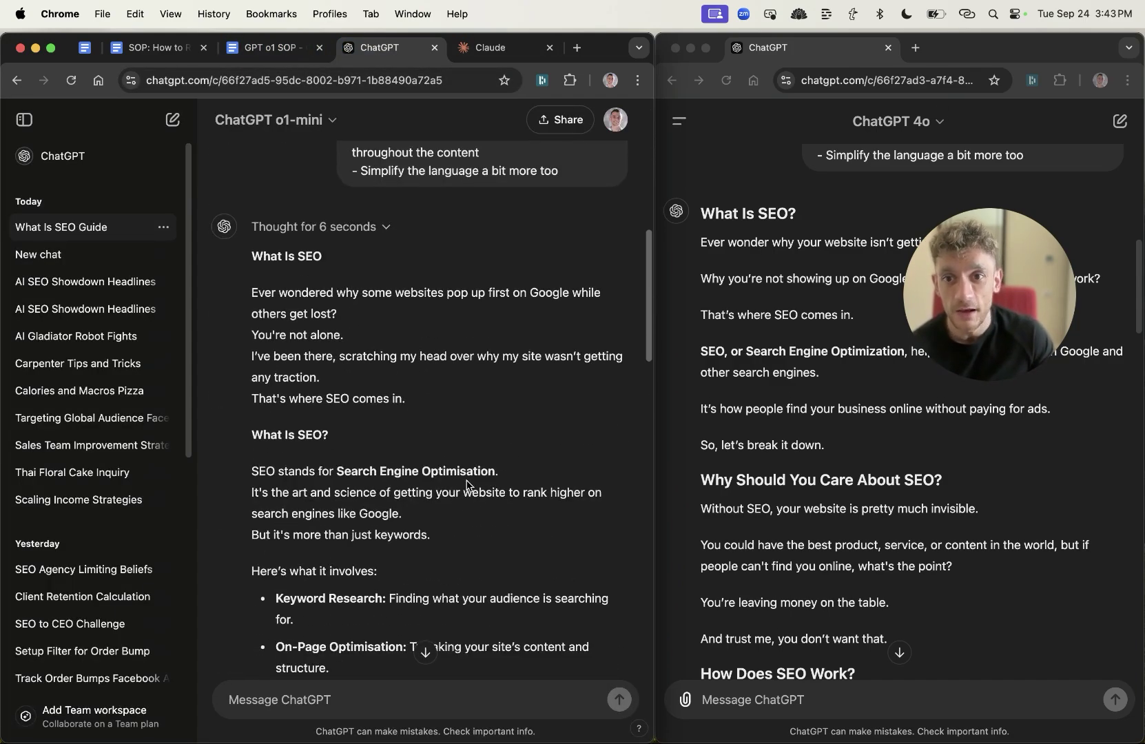
Load the Zizta content optimizer at app.zizta.com in a new tab
key(super+t)
text(app.zizta.com/login#/content-optimizer)
key(Return)
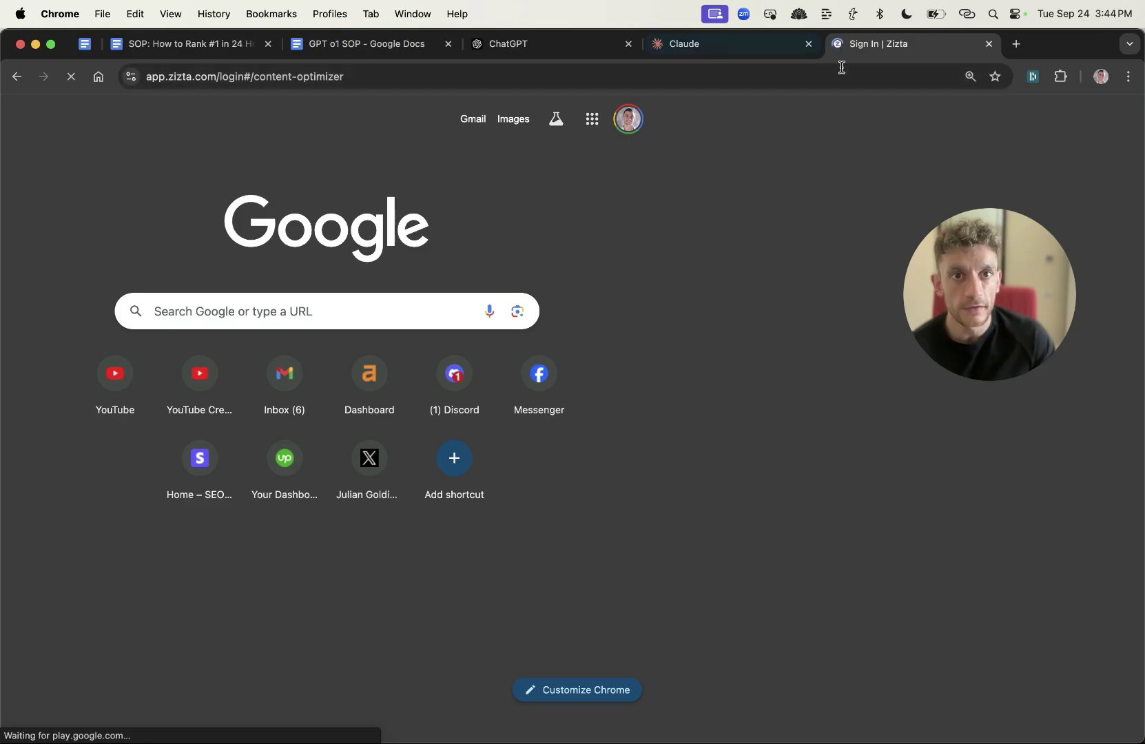
Start a new Content Optimizer document and enter the query 'What is SEO?'
scroll(582, 403, down, 3)
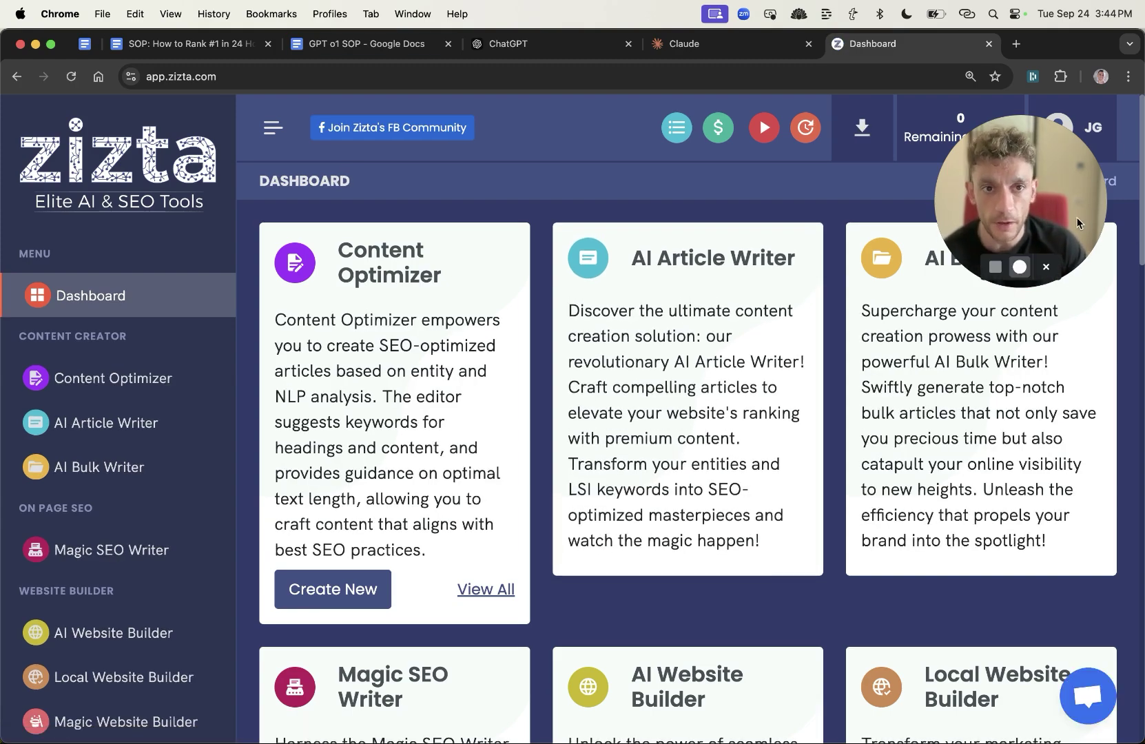
drag(1039, 206, 1013, 446)
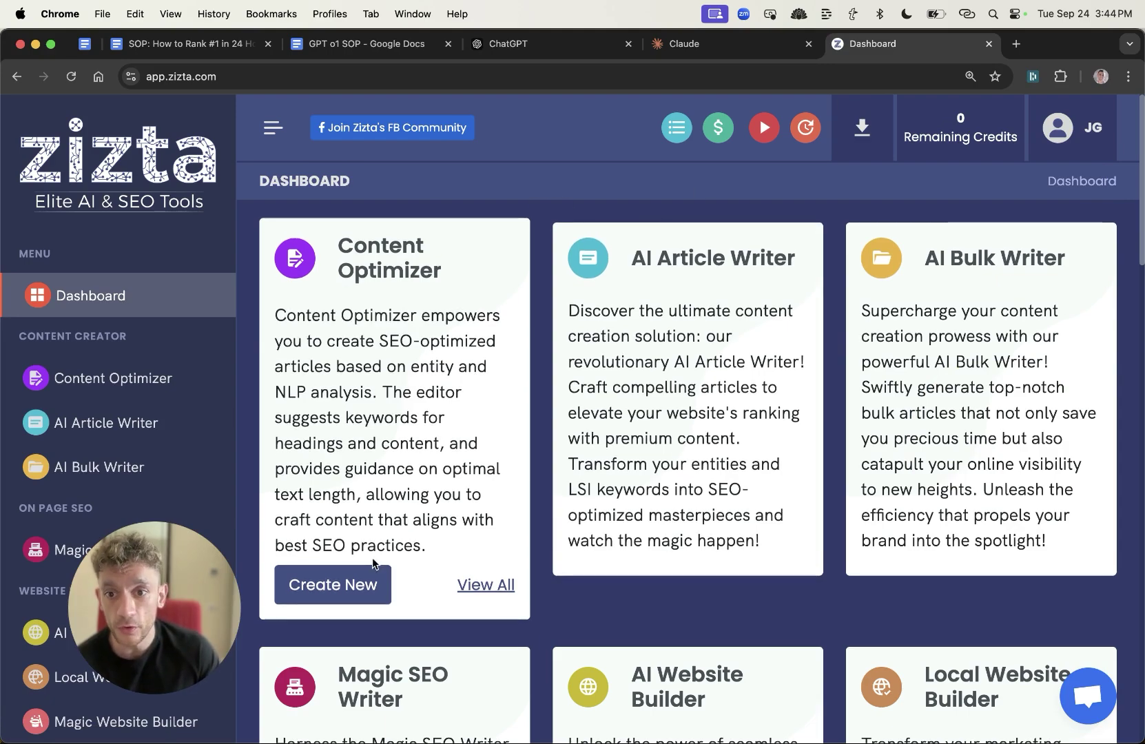
click(331, 582)
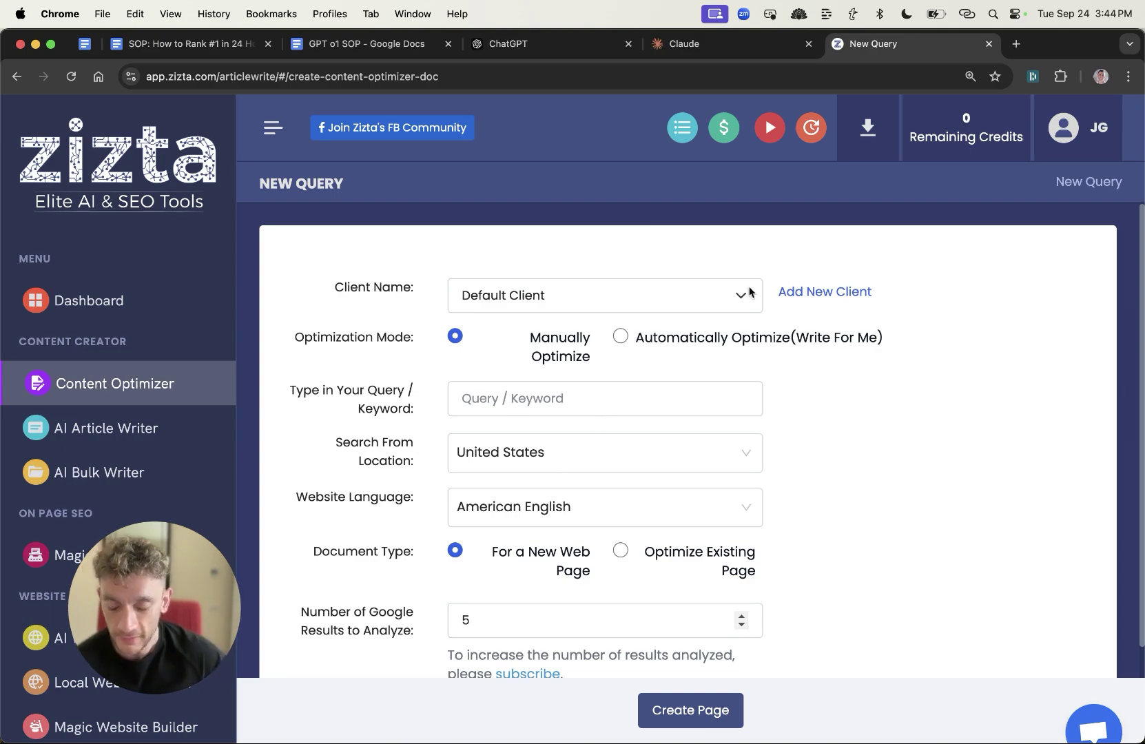
click(611, 406)
text(w)
key(BackSpace)
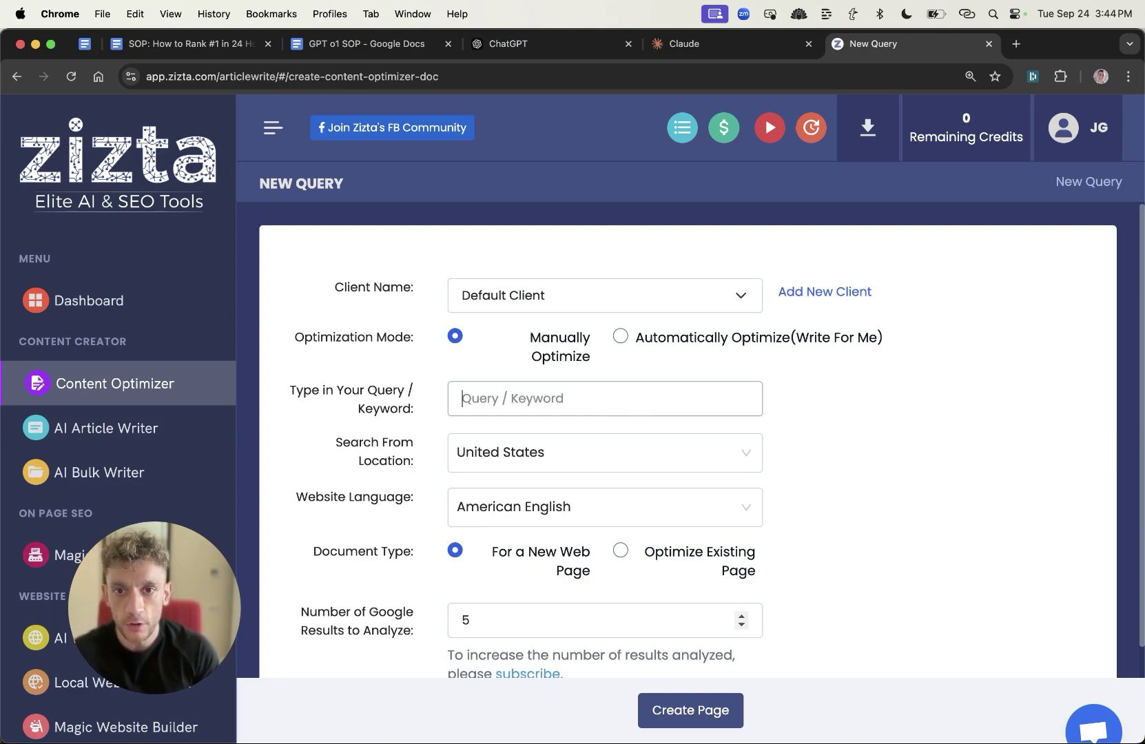
text(What is SE)
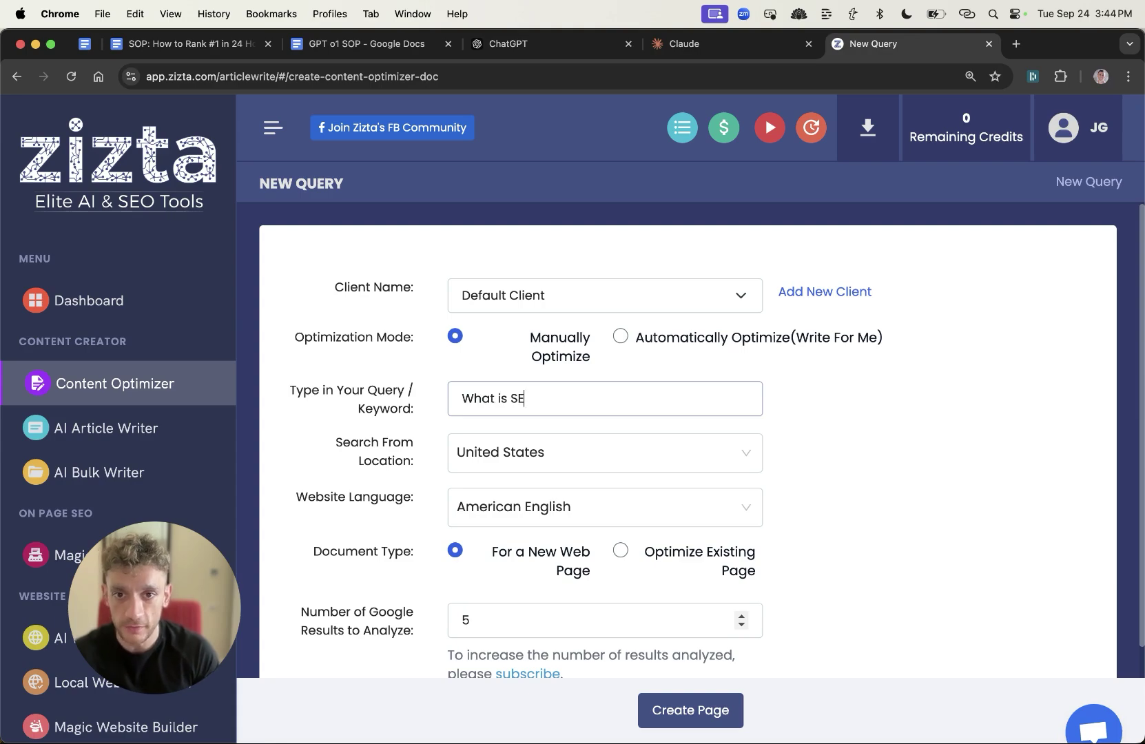
text(O?)
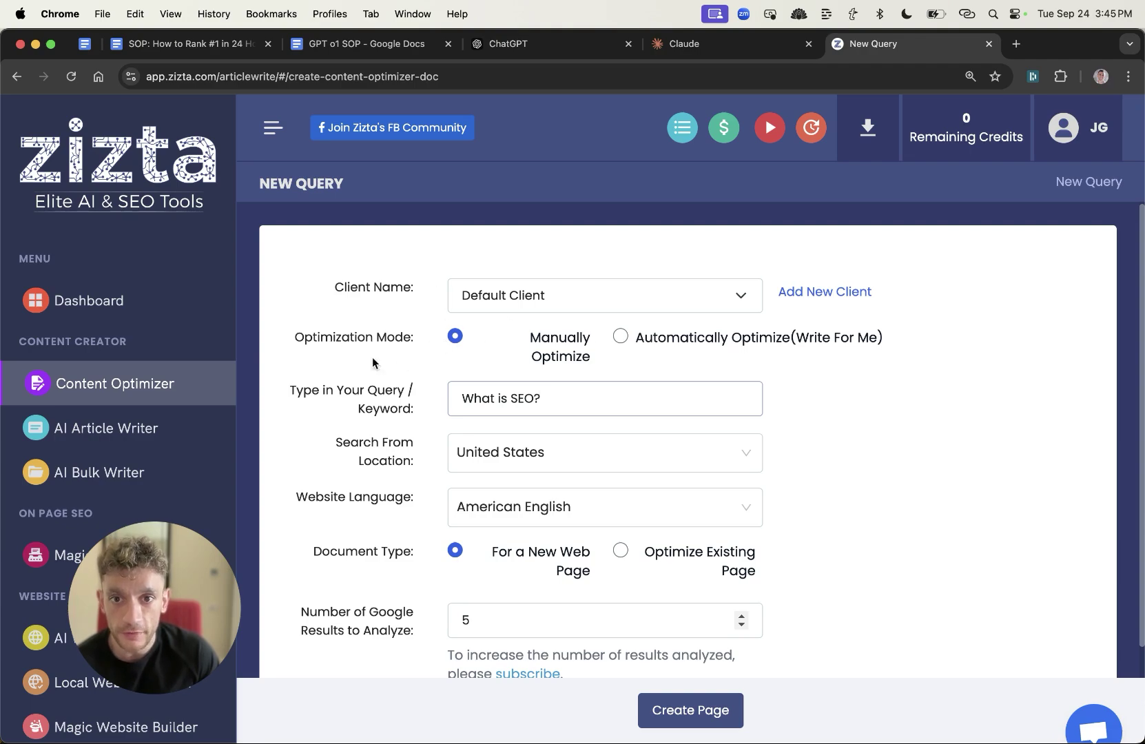
Check the number-of-results setting and create the optimizer page
scroll(723, 406, down, 3)
scroll(606, 393, up, 2)
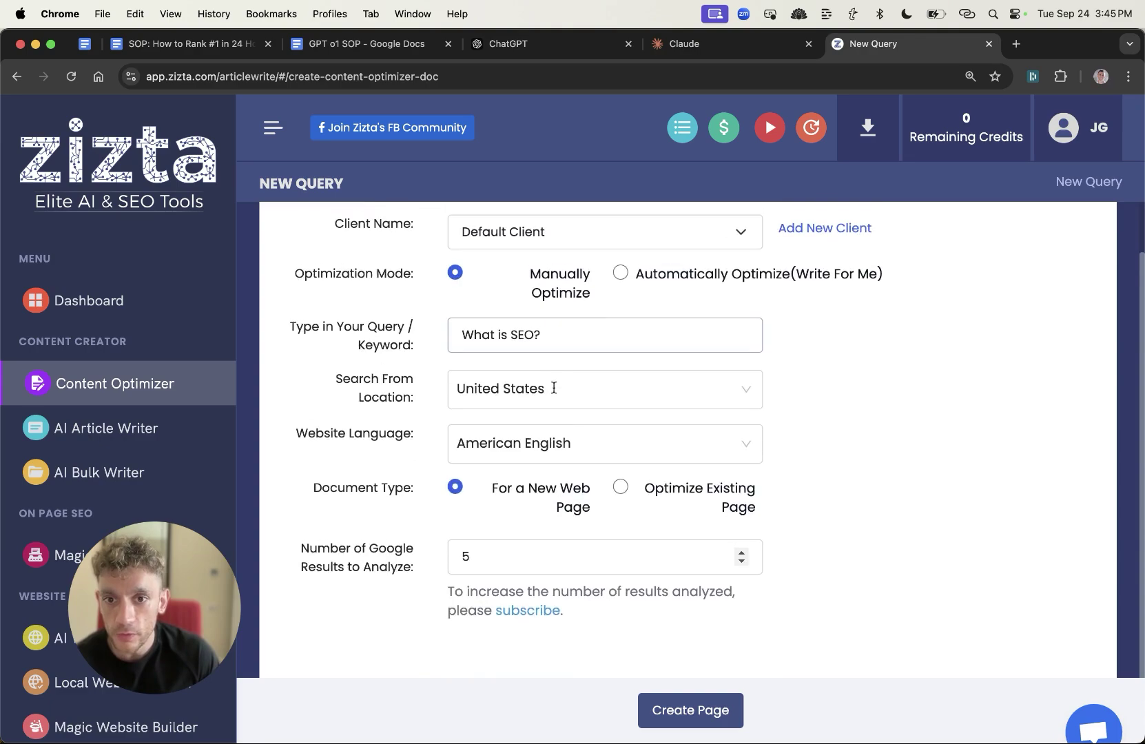
drag(286, 543, 395, 562)
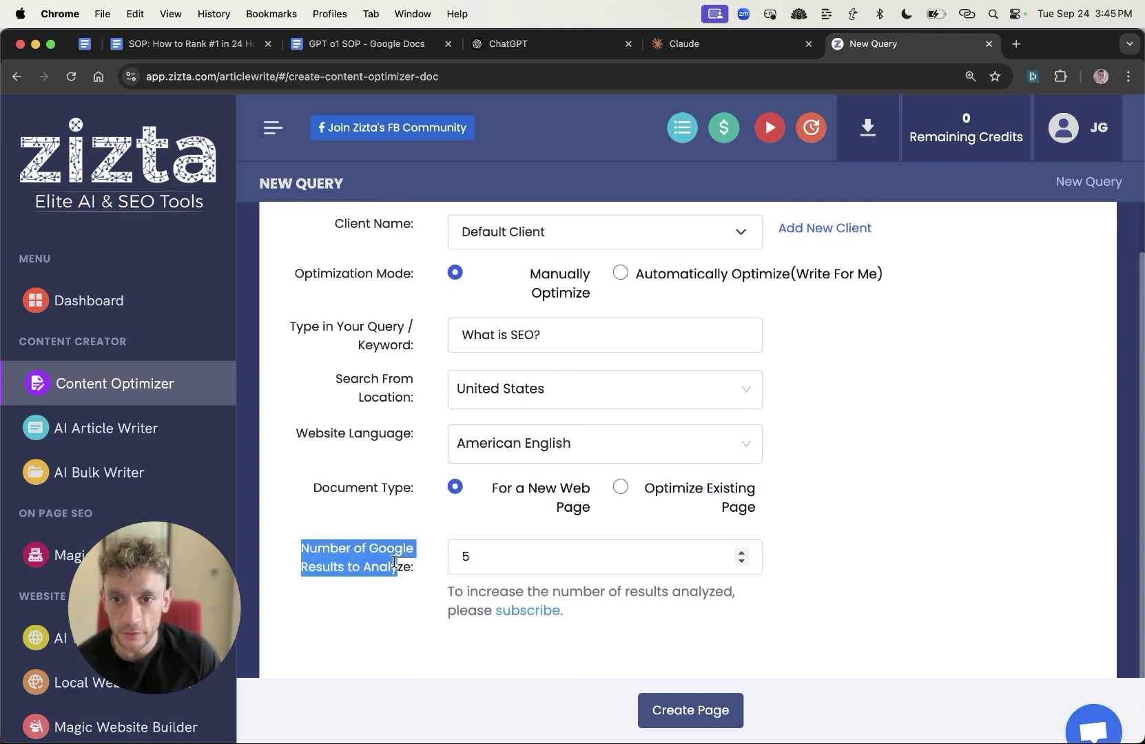
click(392, 638)
click(666, 713)
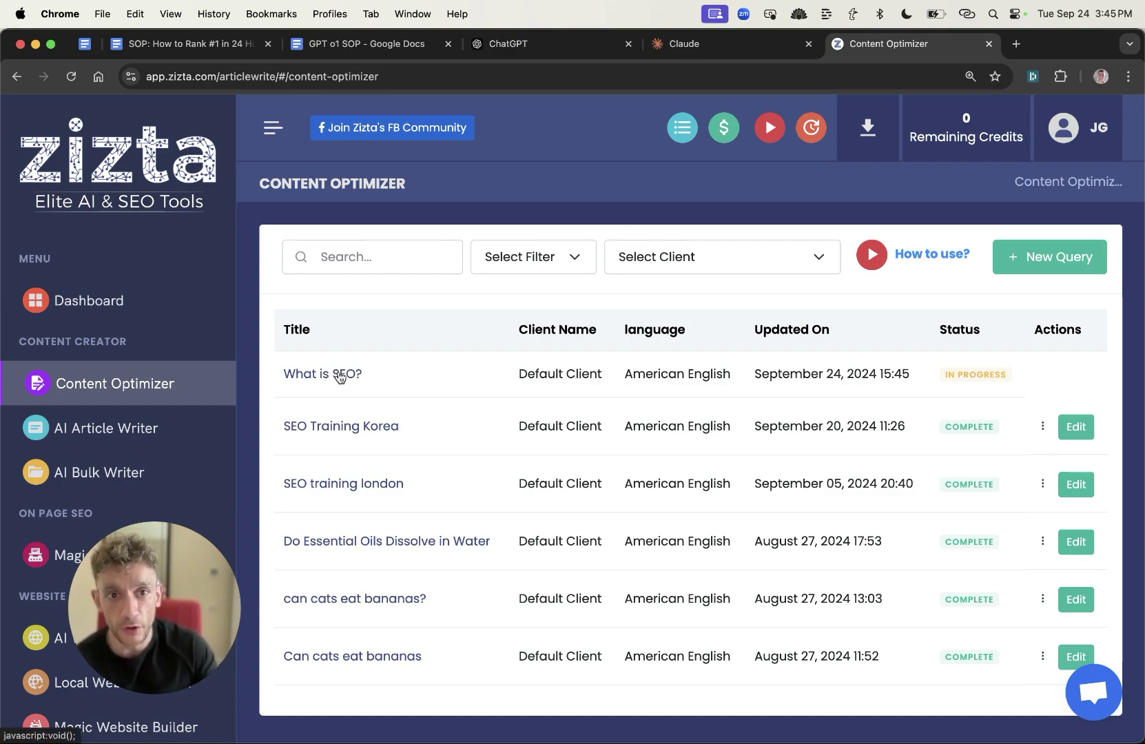
Wait until the 'What is SEO?' query shows Complete, then open it in the editor
click(716, 44)
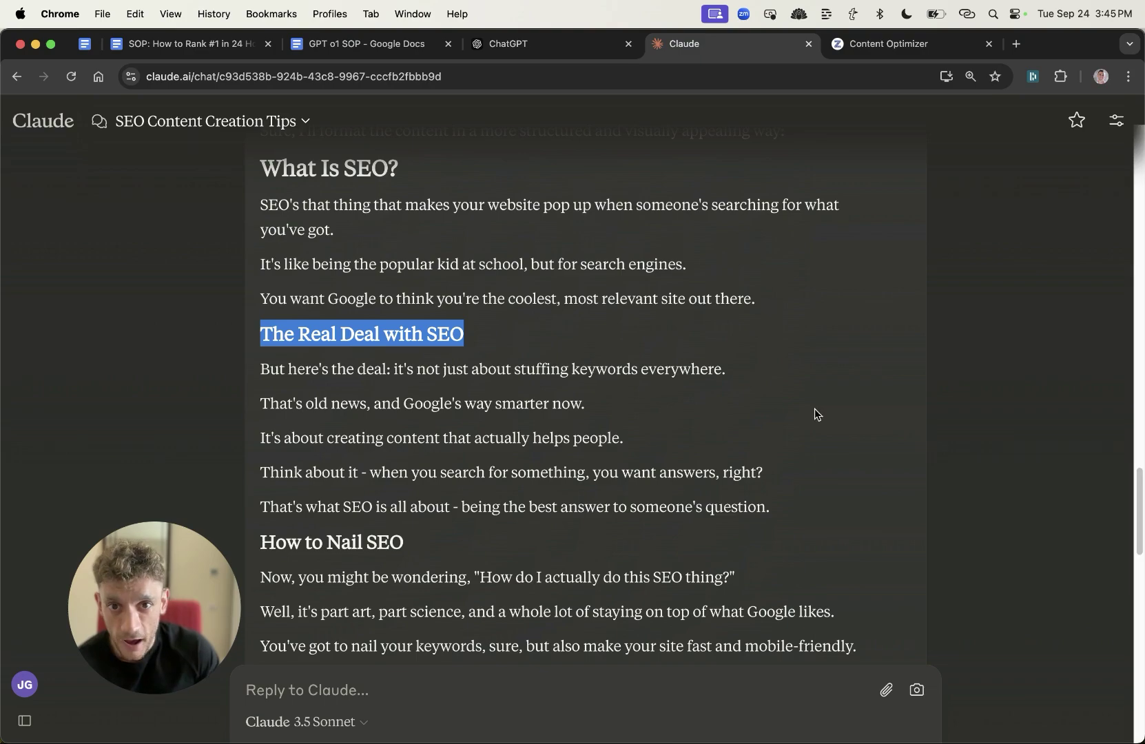
scroll(611, 369, up, 2)
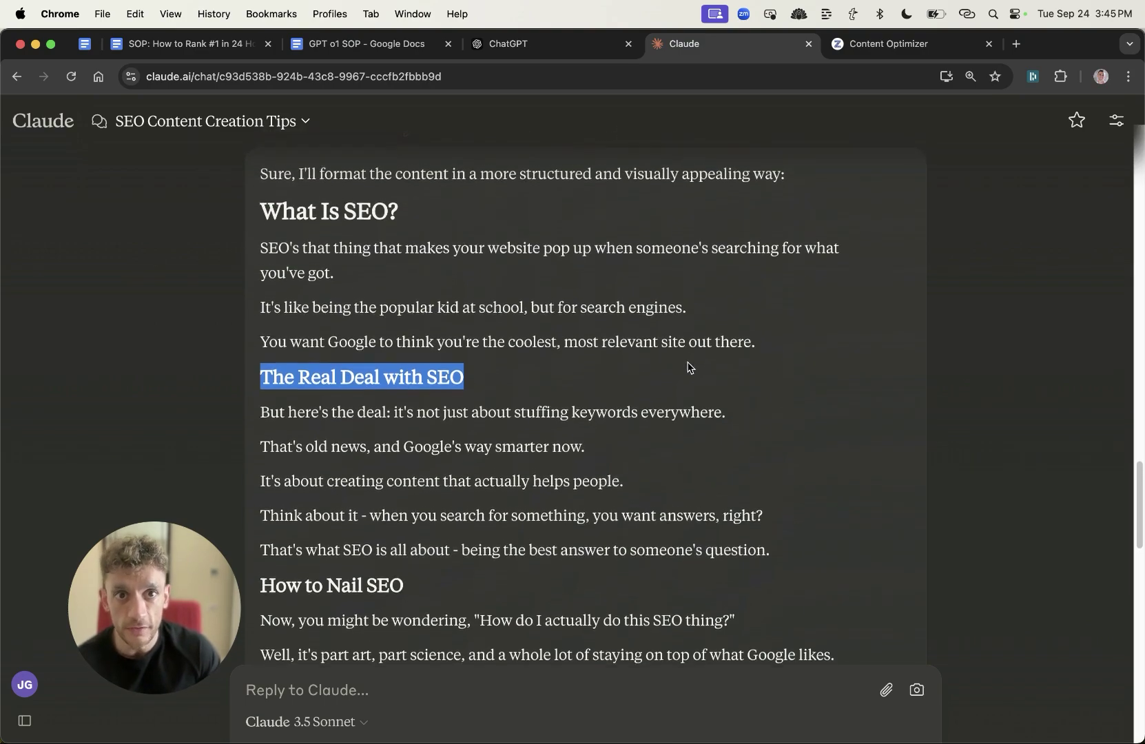
scroll(685, 366, down, 1)
scroll(708, 392, down, 3)
scroll(823, 265, up, 3)
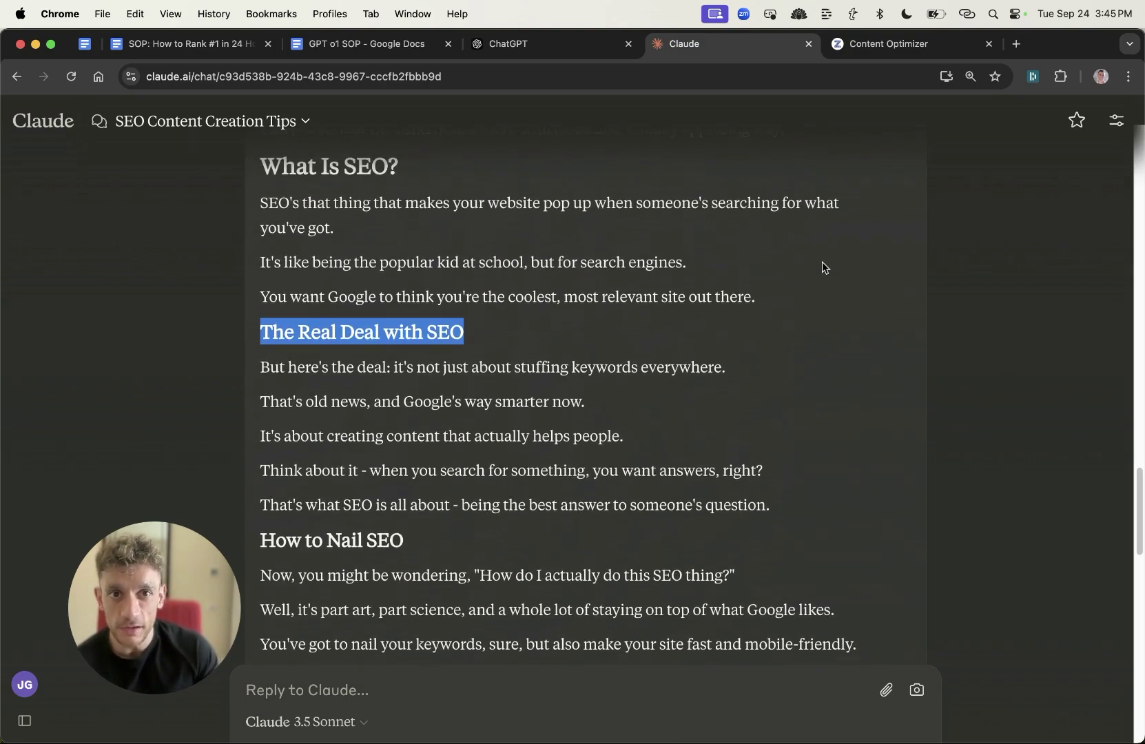
click(880, 44)
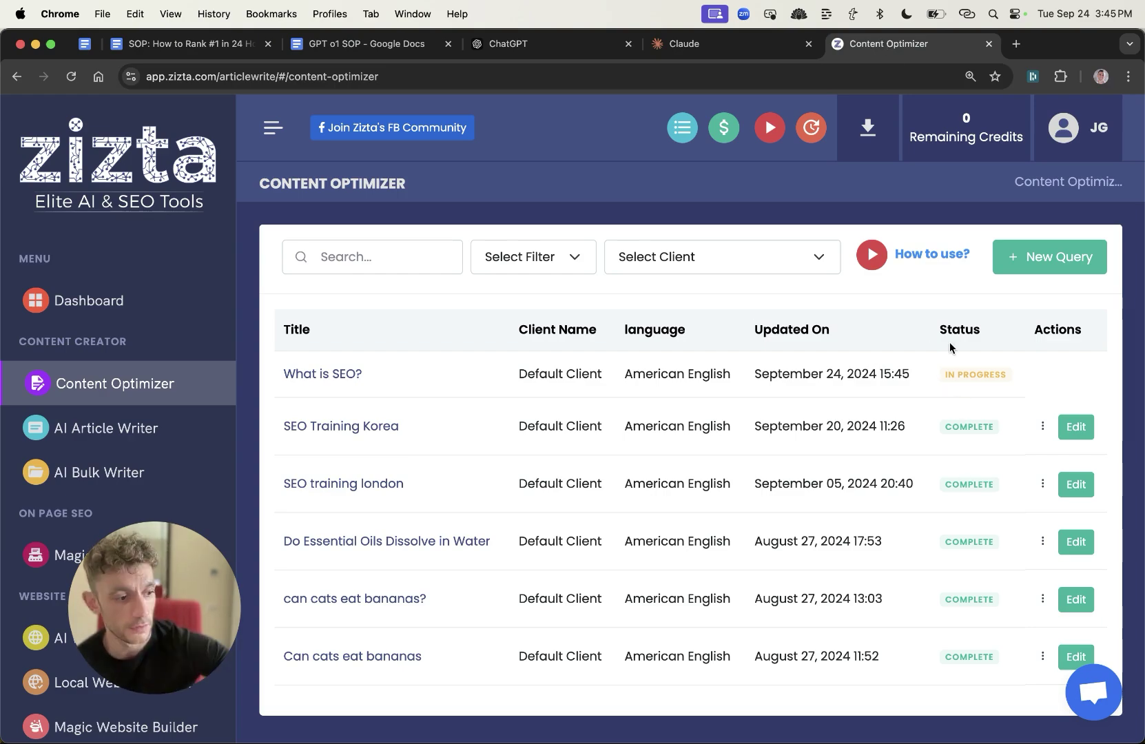
key(ctrl+shift+Tab)
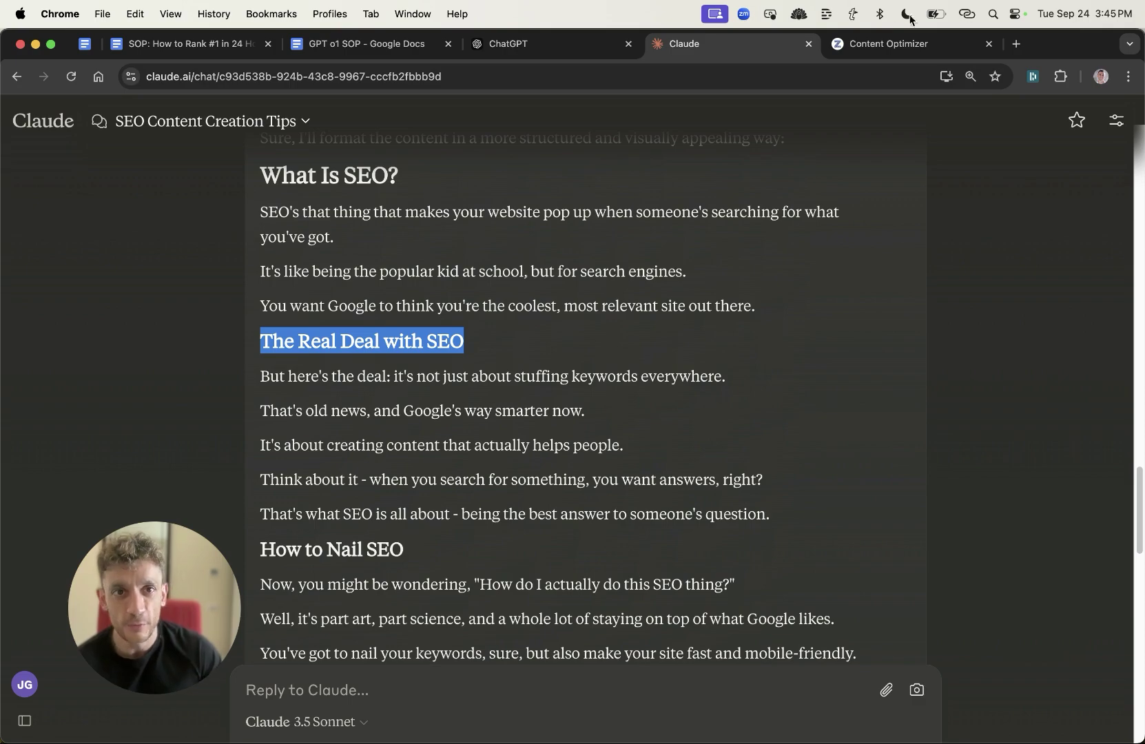
click(902, 44)
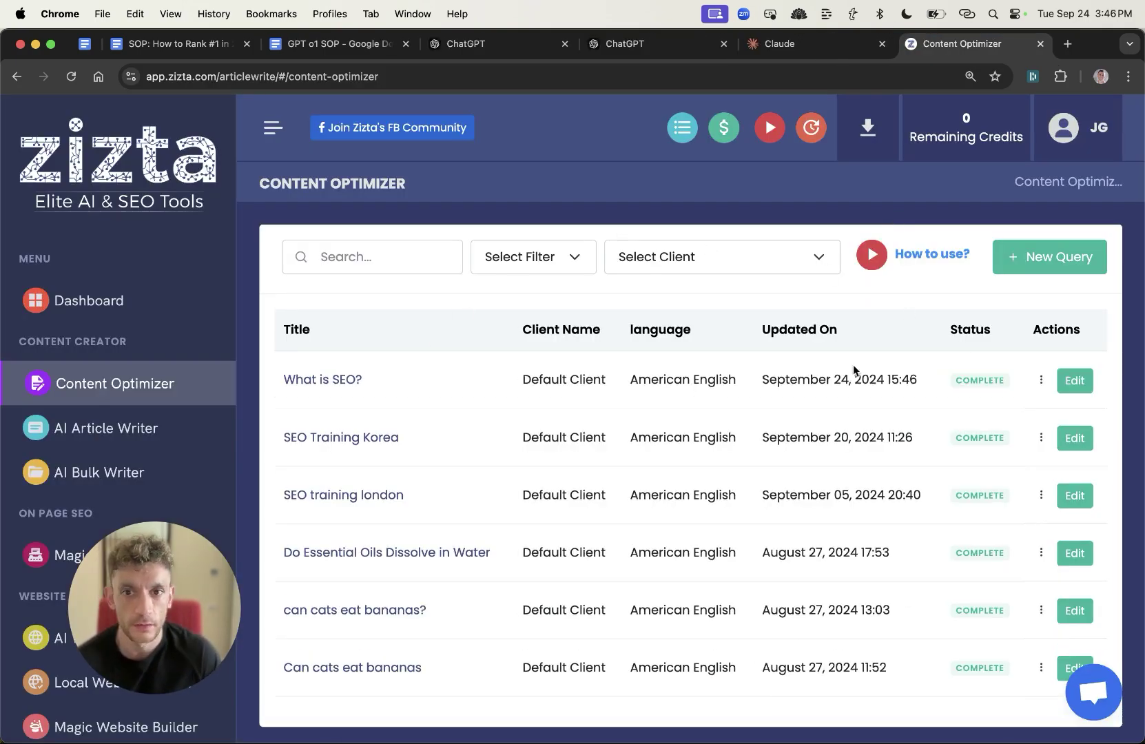
click(334, 377)
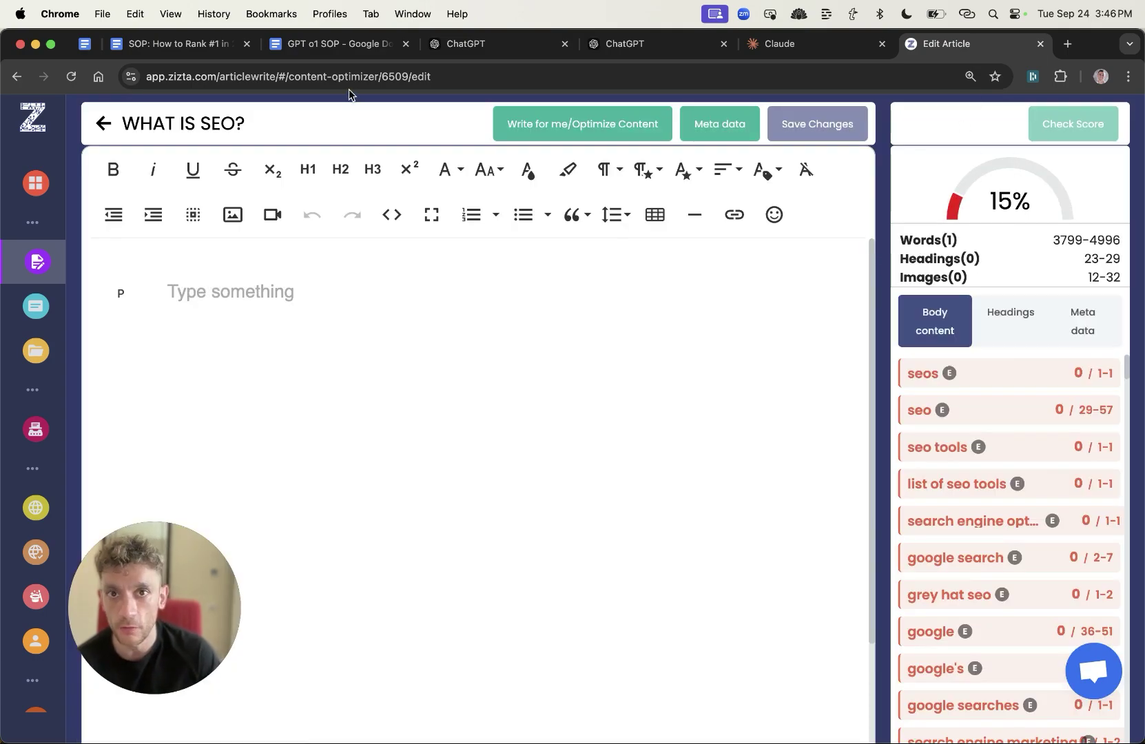
Paste the What Is SEO article prompt and remove its bracketed tone placeholder, leaving only the writer's name
drag(963, 36, 489, 43)
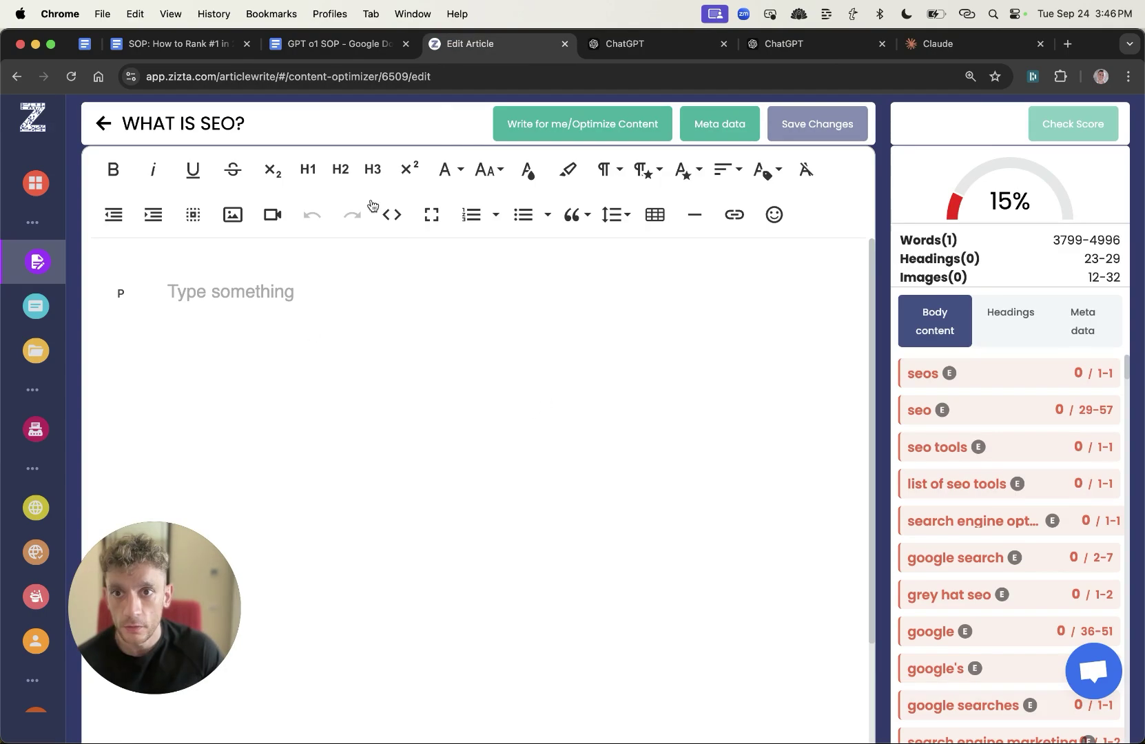
click(302, 376)
text(Write an SEO article. Keyword = [Insert Keyword]. Style = Semantically optimized, relevant LSIs, entities. Write like [desired tone, e.g., Alex Hormozi])
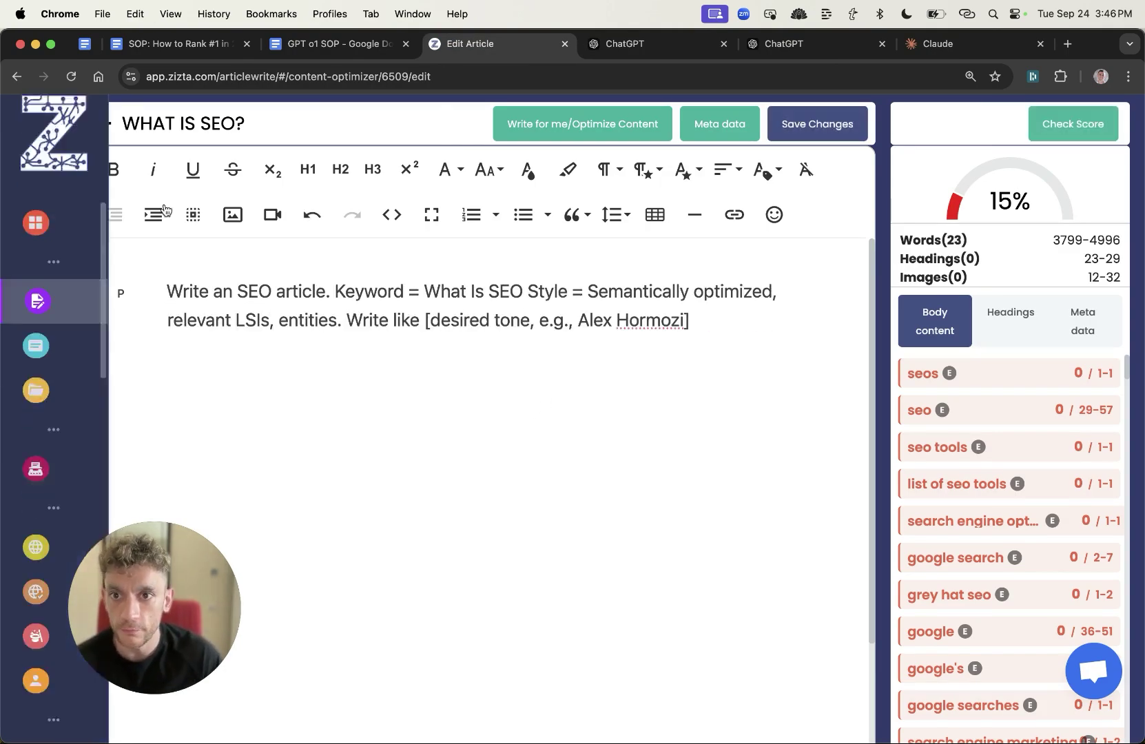
drag(335, 291, 567, 289)
click(542, 286)
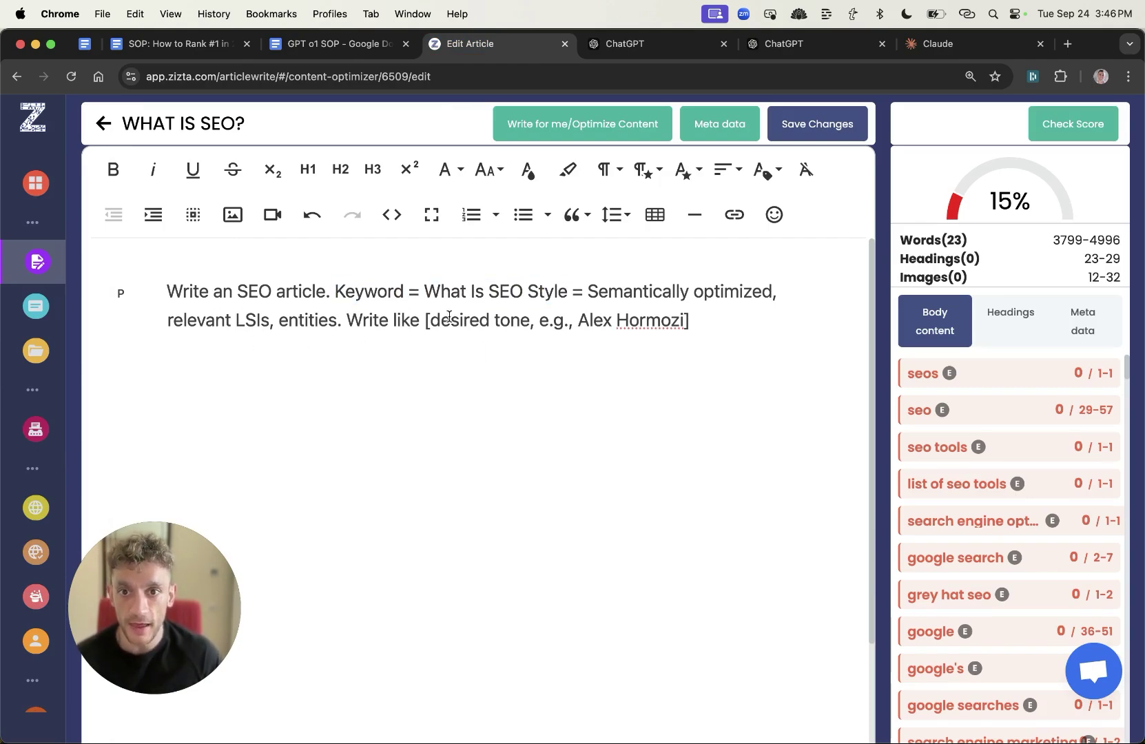
drag(426, 320, 684, 320)
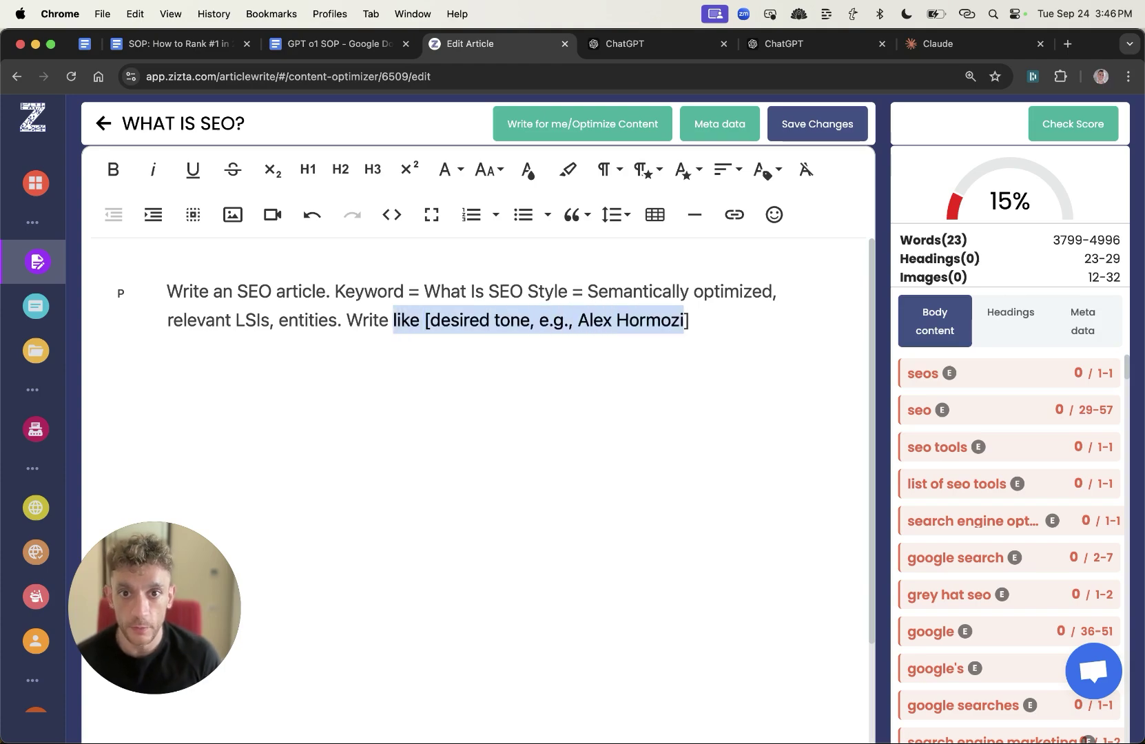
text(like Alex Hormozi)
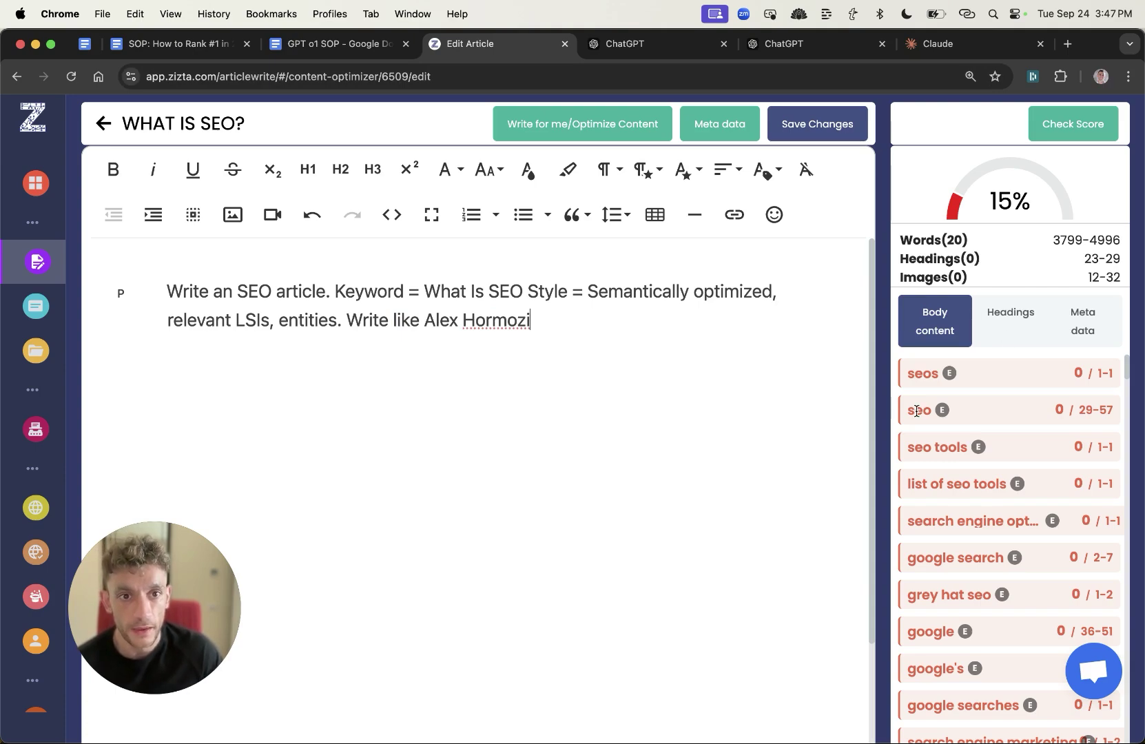
Add an 'Include the H2' line followed by the recommended heading list with counts
scroll(973, 429, up, 3)
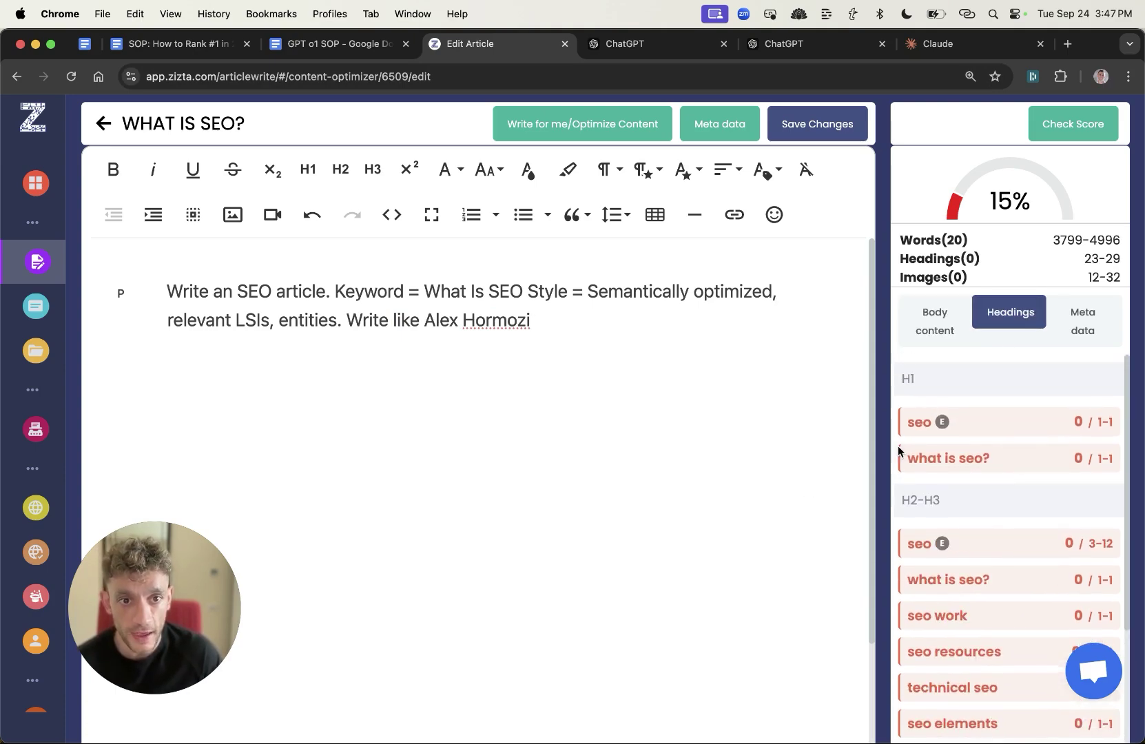
drag(899, 429, 941, 652)
key(Return)
key(Return)
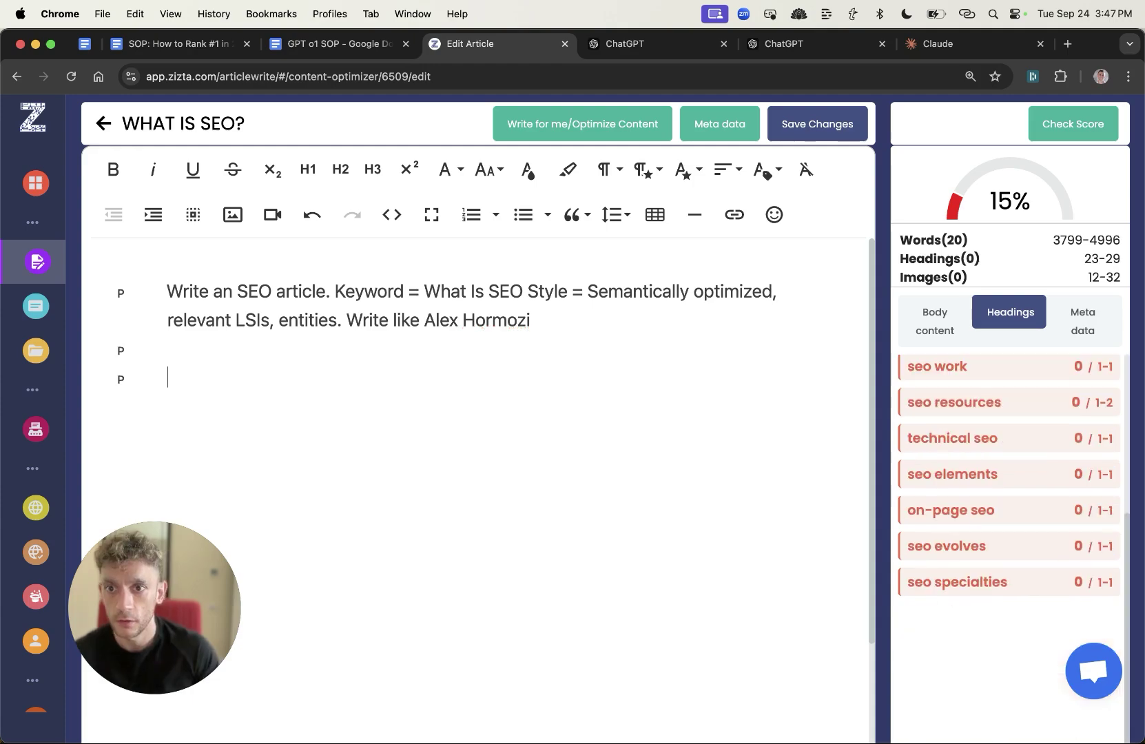
text(Include the H2)
key(super+v)
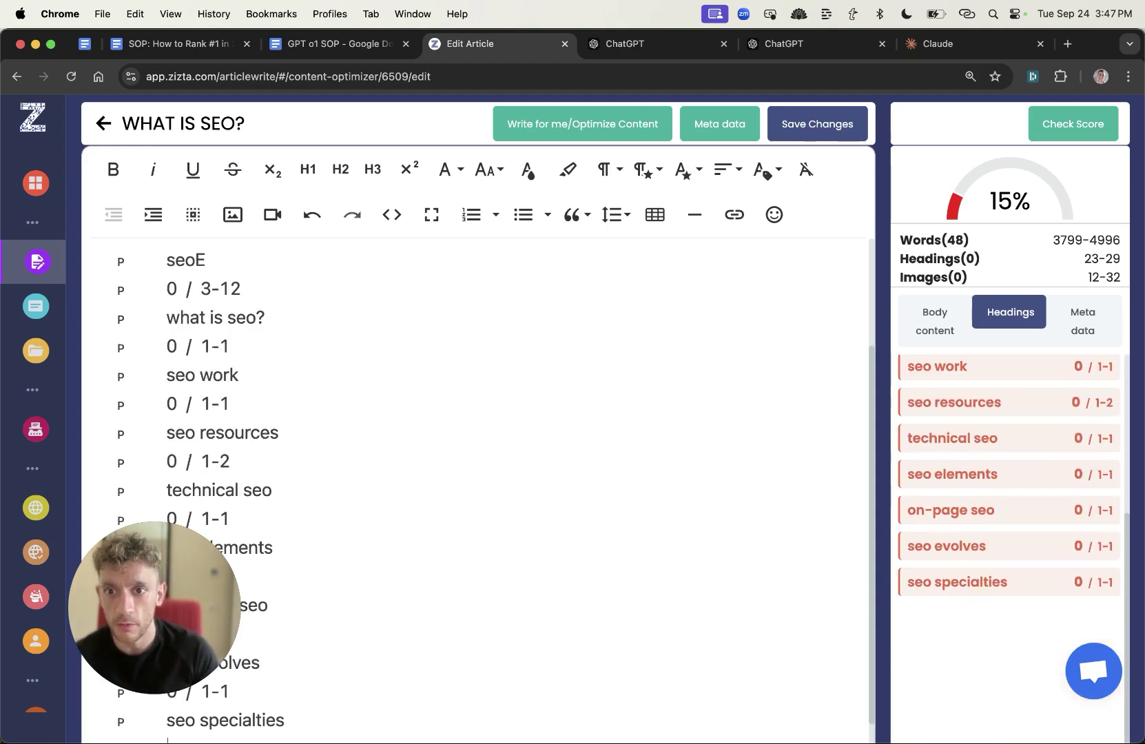
Paste the full Body content keyword list with target counts below the headings
scroll(640, 264, up, 3)
click(934, 321)
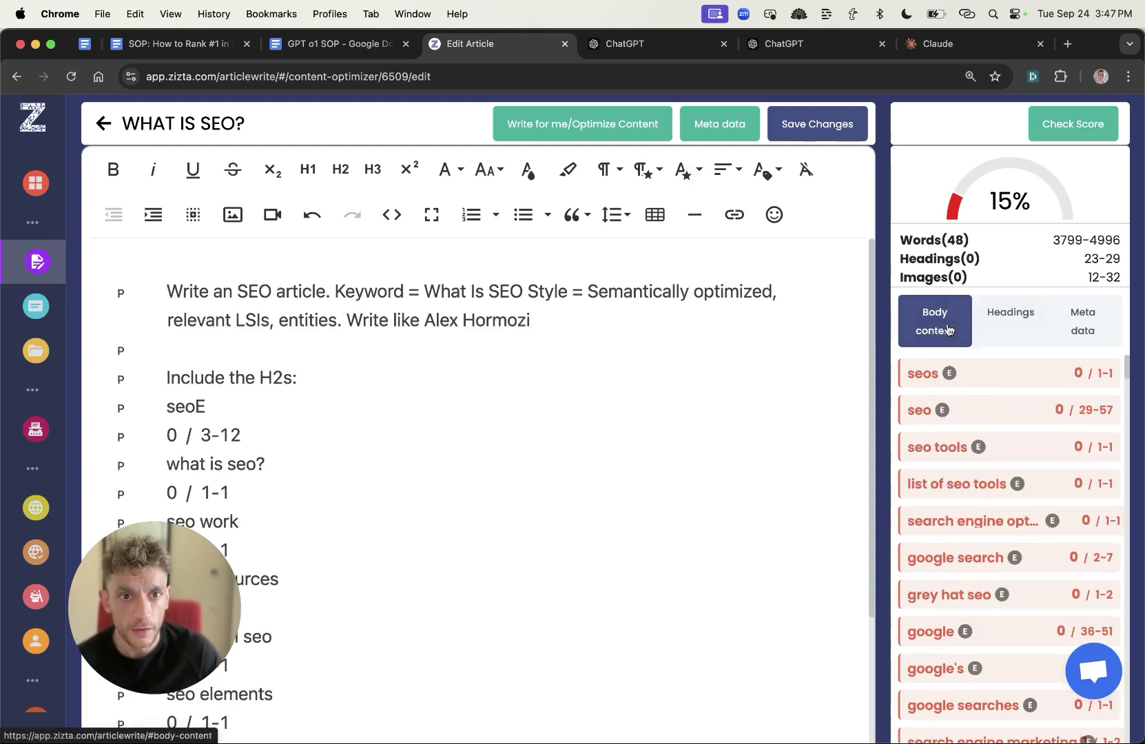
double_click(915, 372)
scroll(940, 576, down, 20)
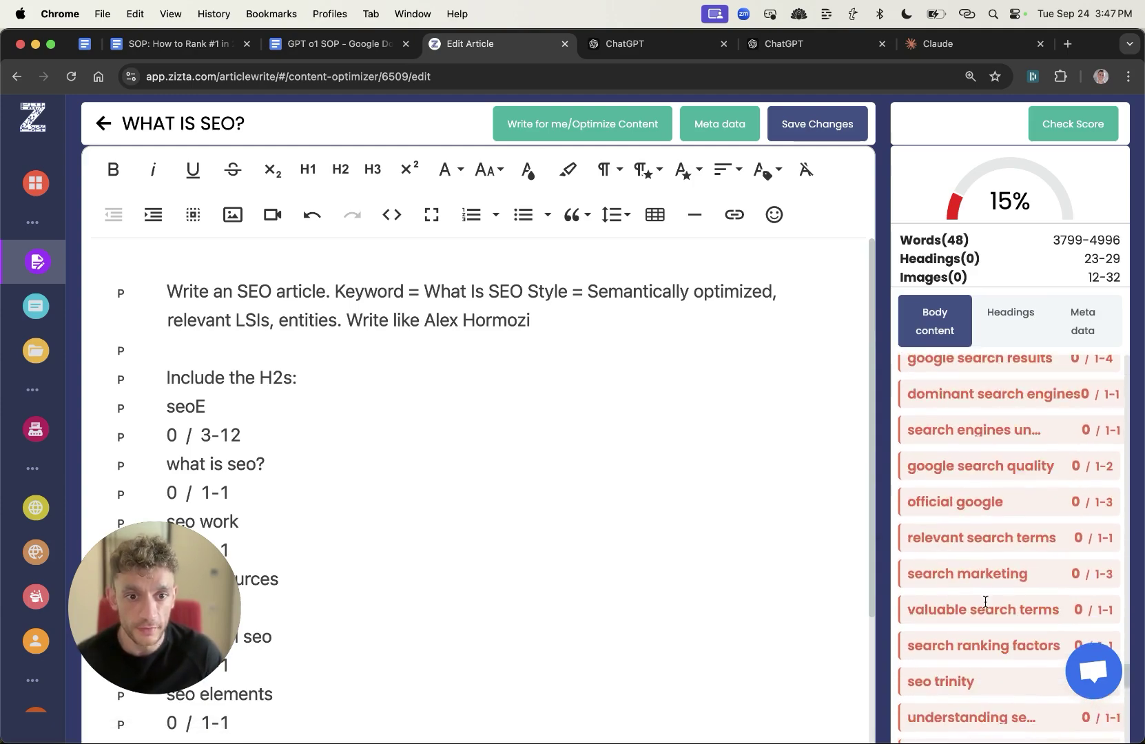
shift+click(1074, 578)
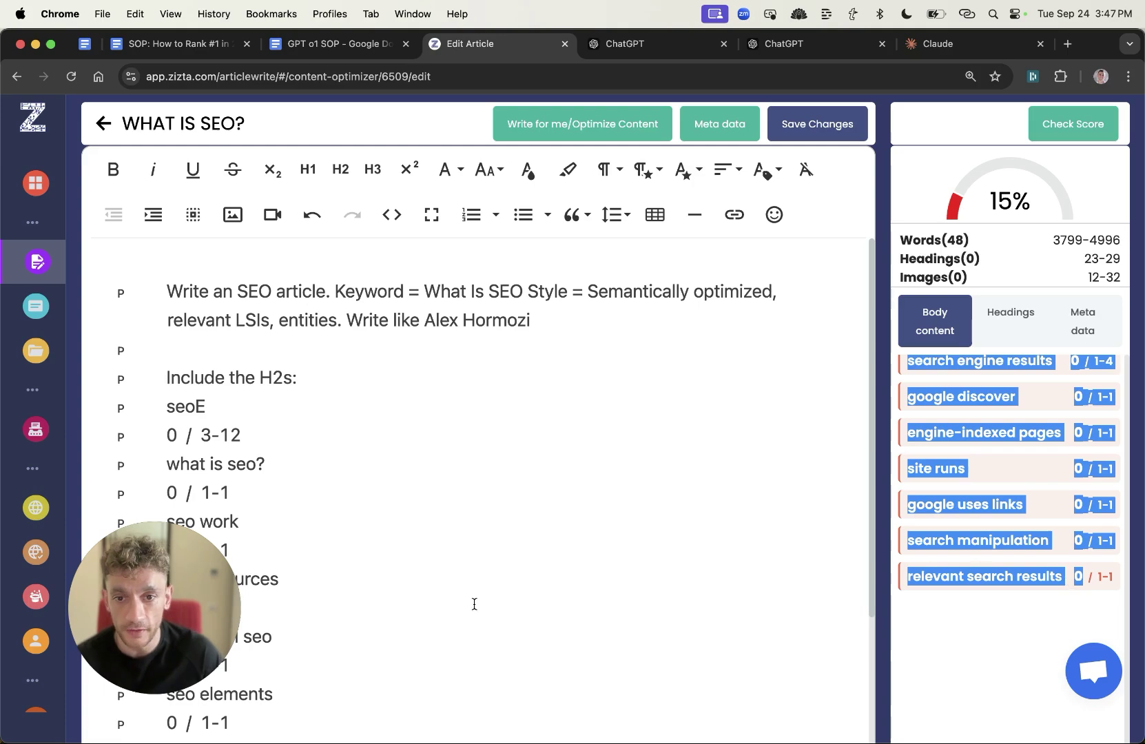
click(309, 473)
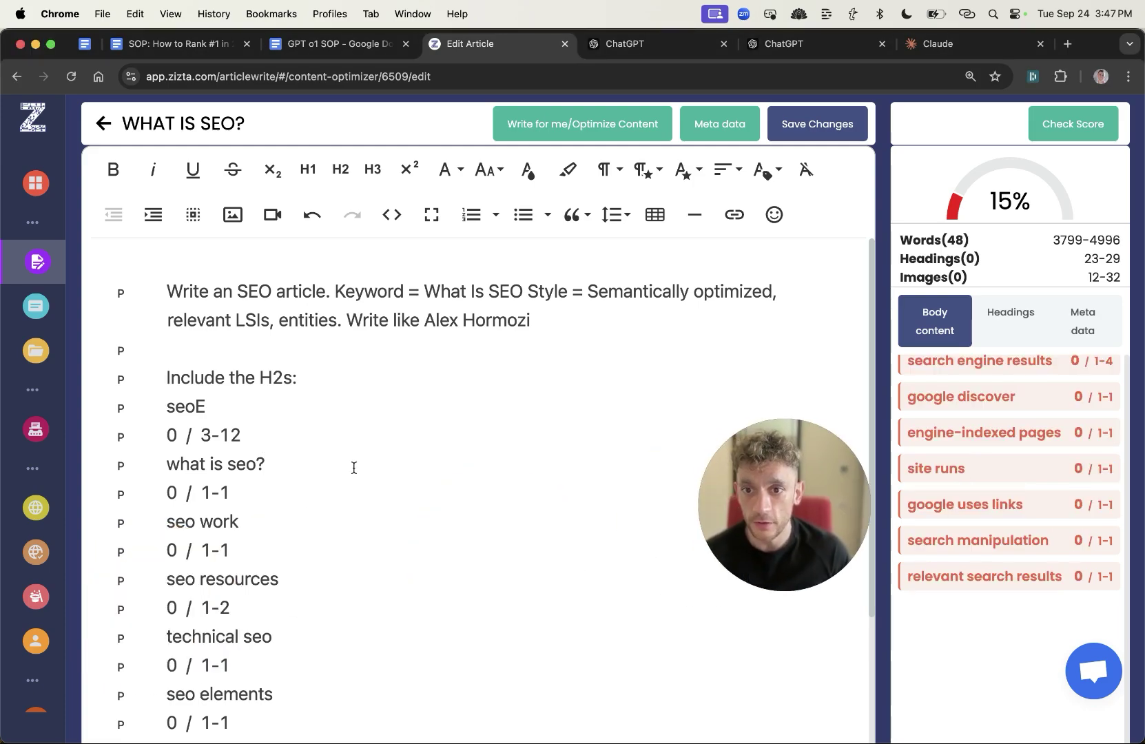
key(cmd+v)
scroll(455, 446, up, 20)
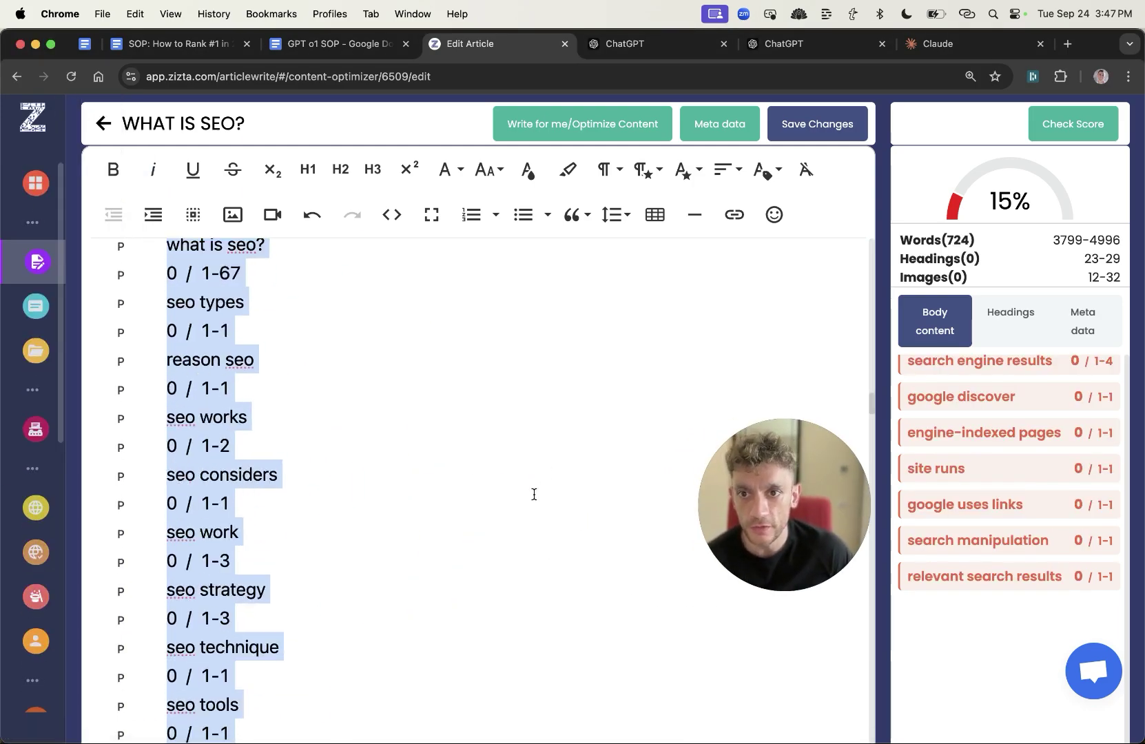
Put the Style instruction on its own line and insert 'include' before 'relevant'
drag(336, 292, 168, 291)
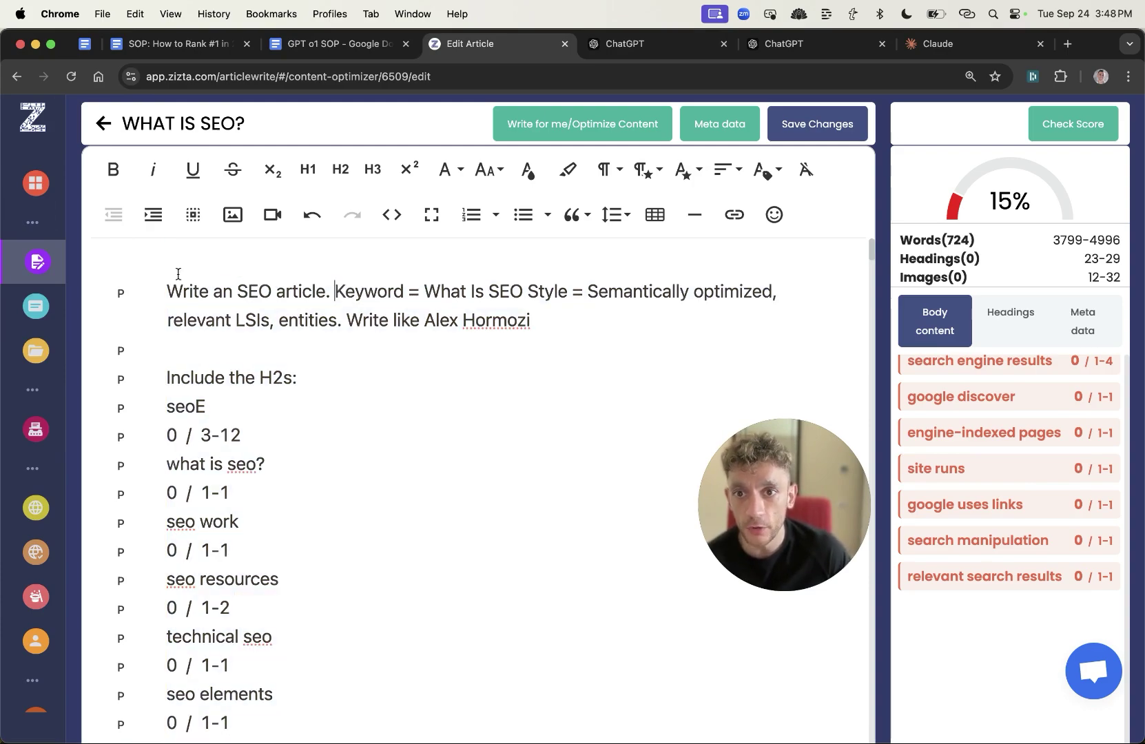
drag(341, 290, 522, 288)
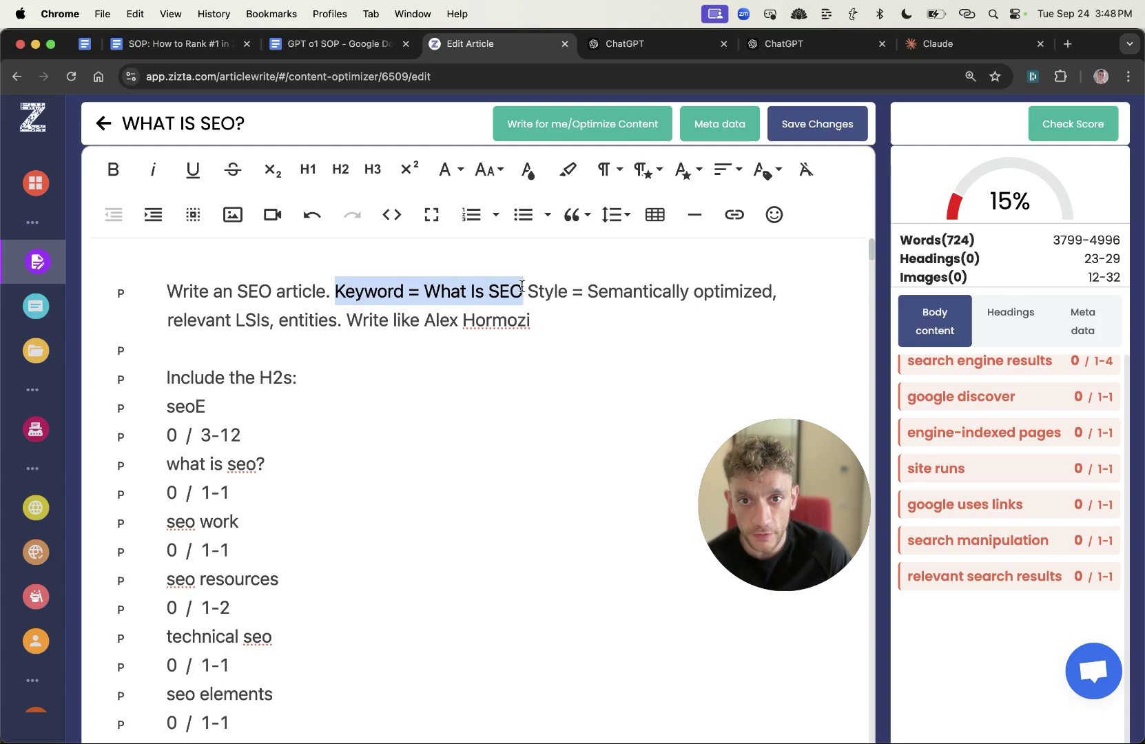
click(531, 291)
key(Return)
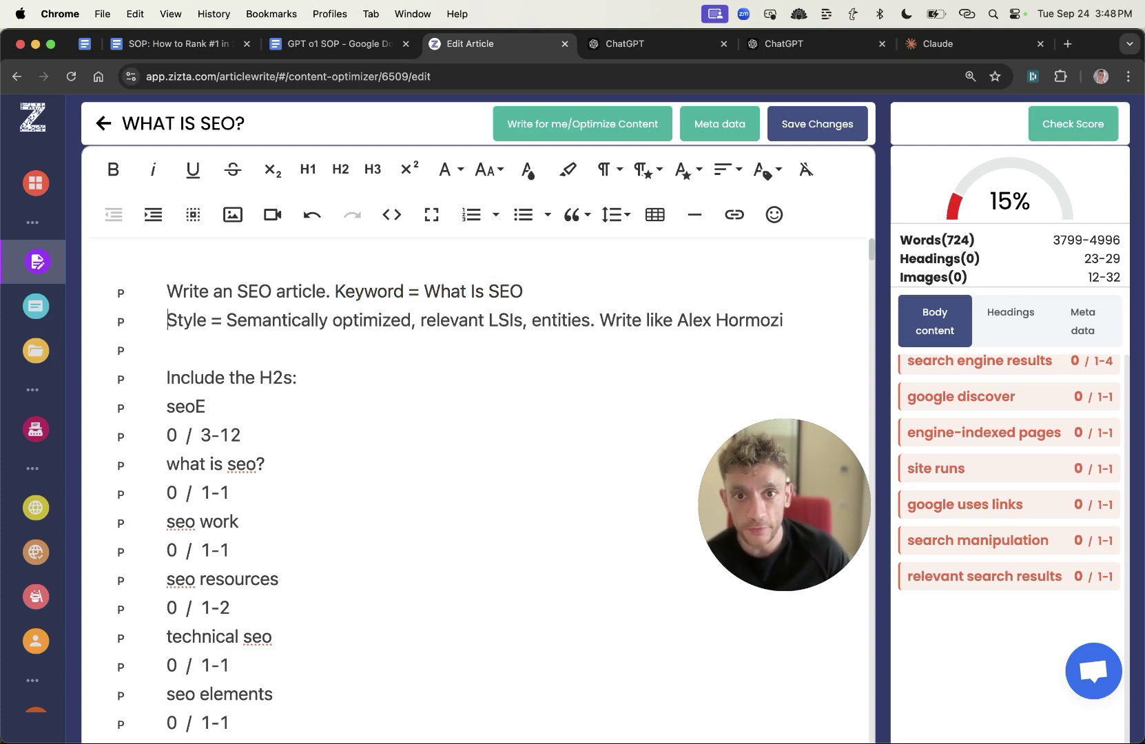
click(422, 321)
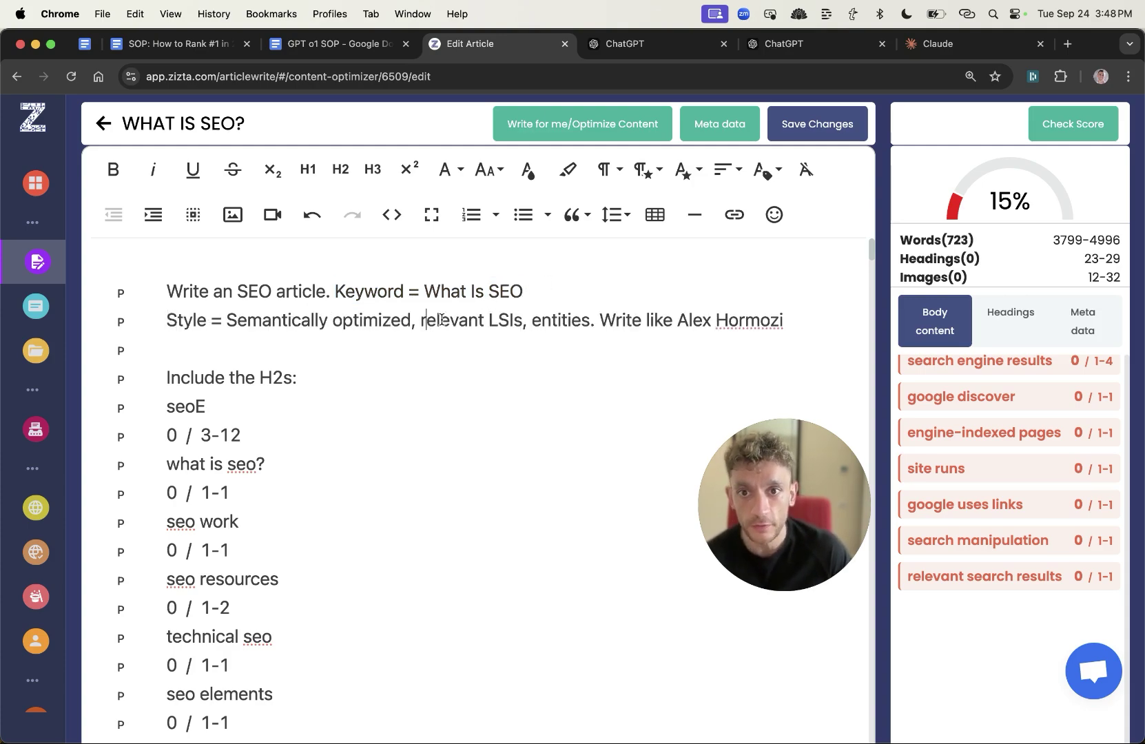
text(include)
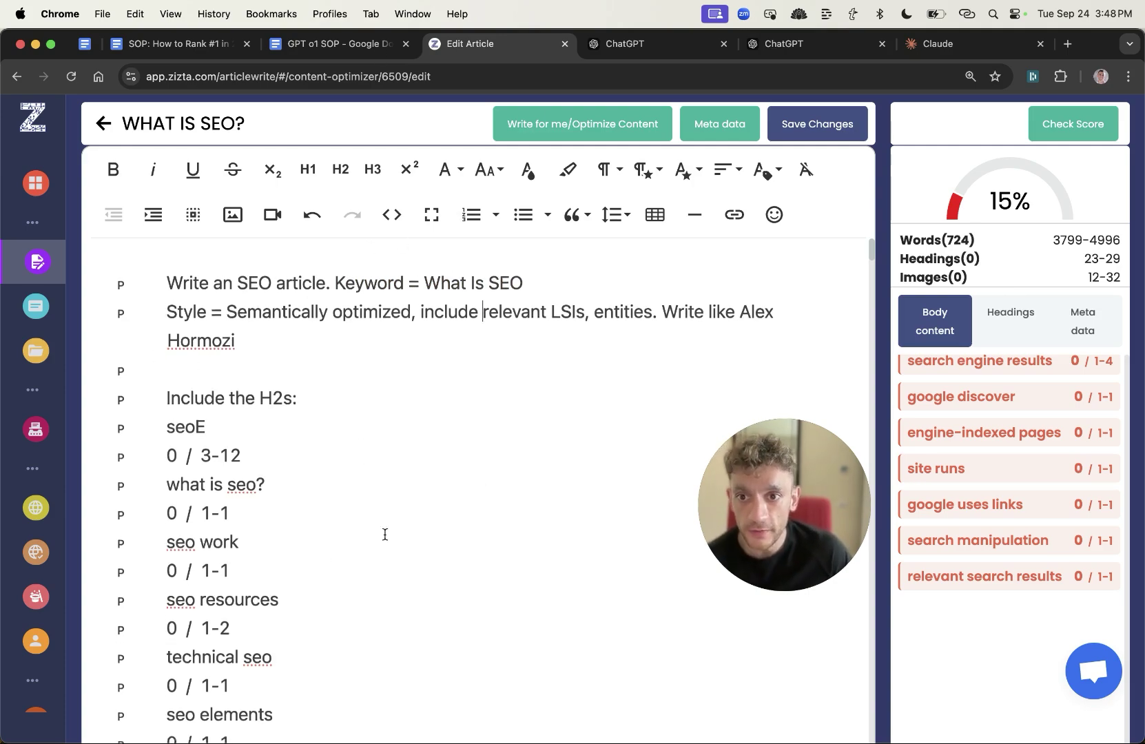
Review the LSI instruction and keyword count lines, then select the entire prompt
scroll(482, 510, down, 1)
mouse_move(12, 465)
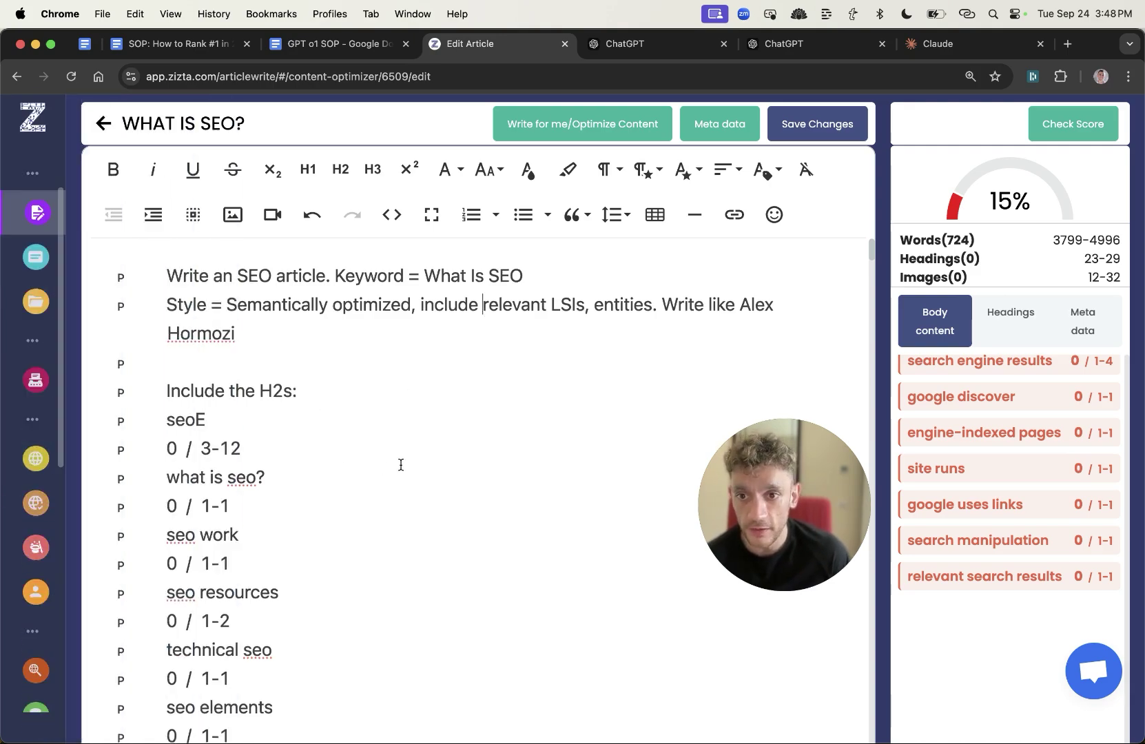
scroll(381, 391, down, 4)
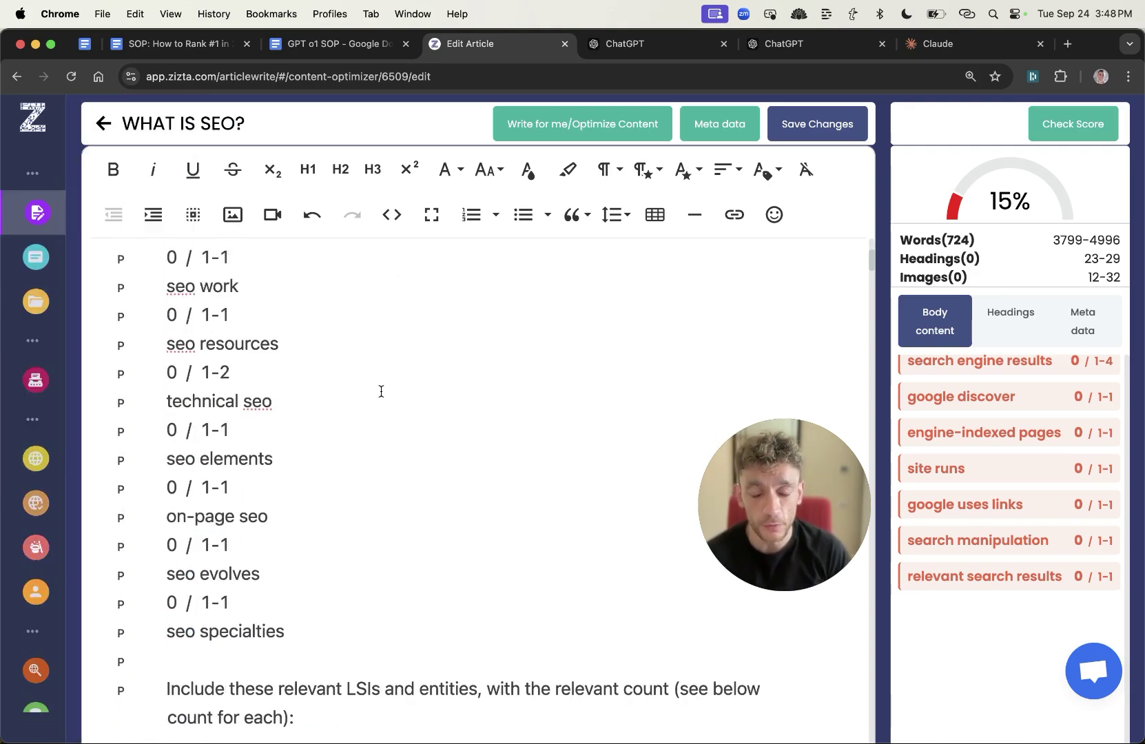
scroll(314, 498, down, 6)
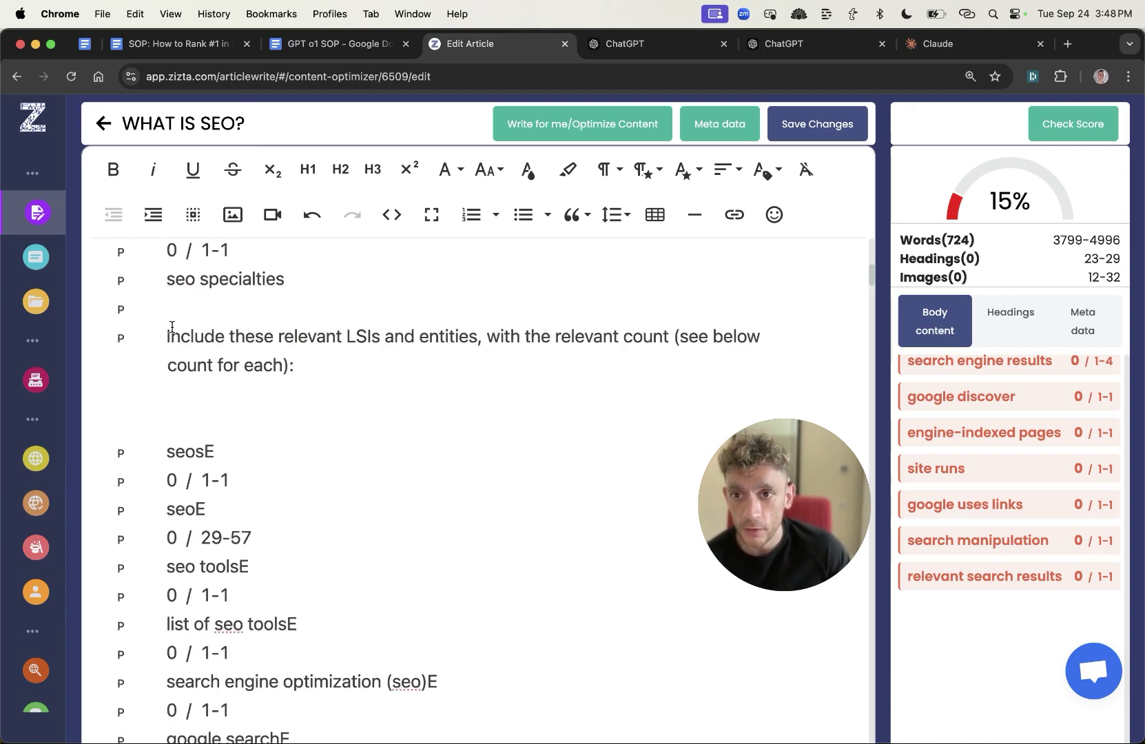
drag(168, 336, 601, 371)
scroll(503, 458, down, 4)
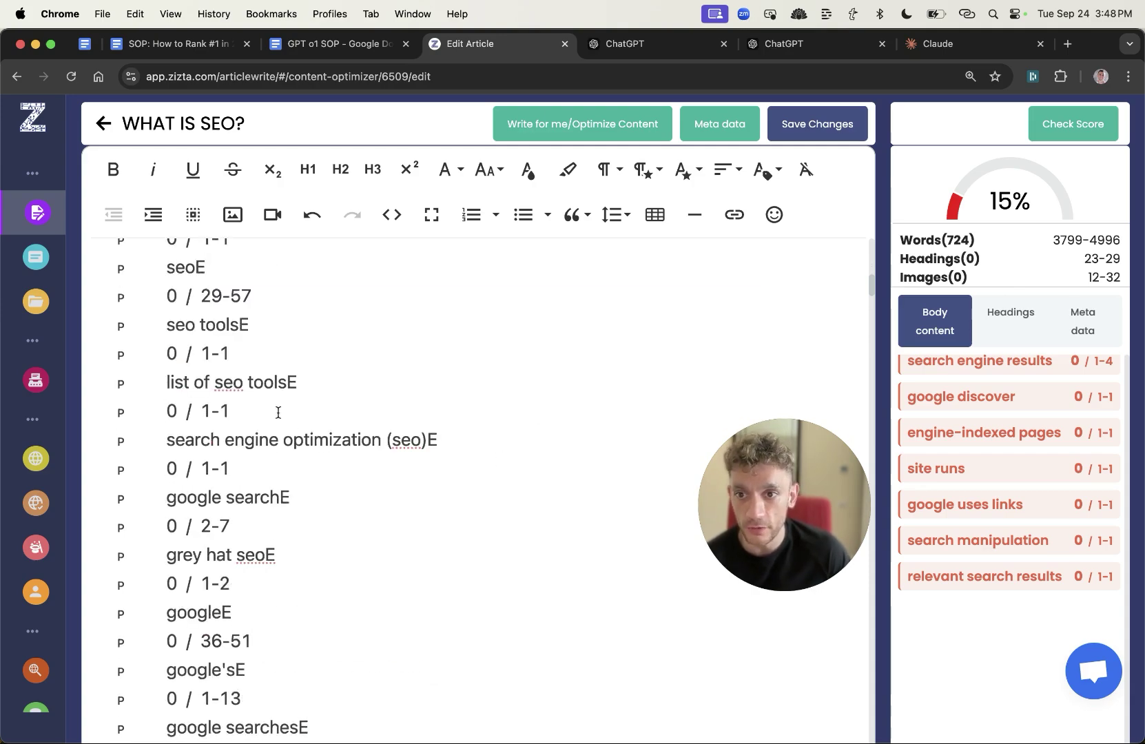
drag(258, 410, 155, 418)
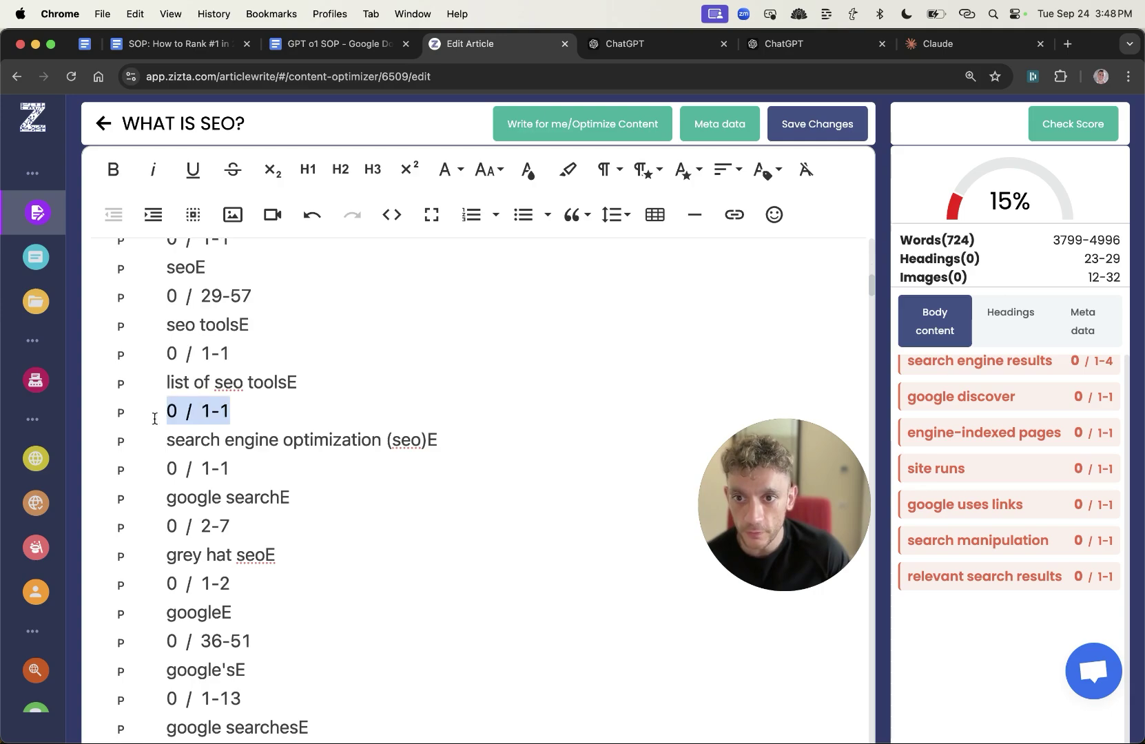
scroll(435, 580, down, 10)
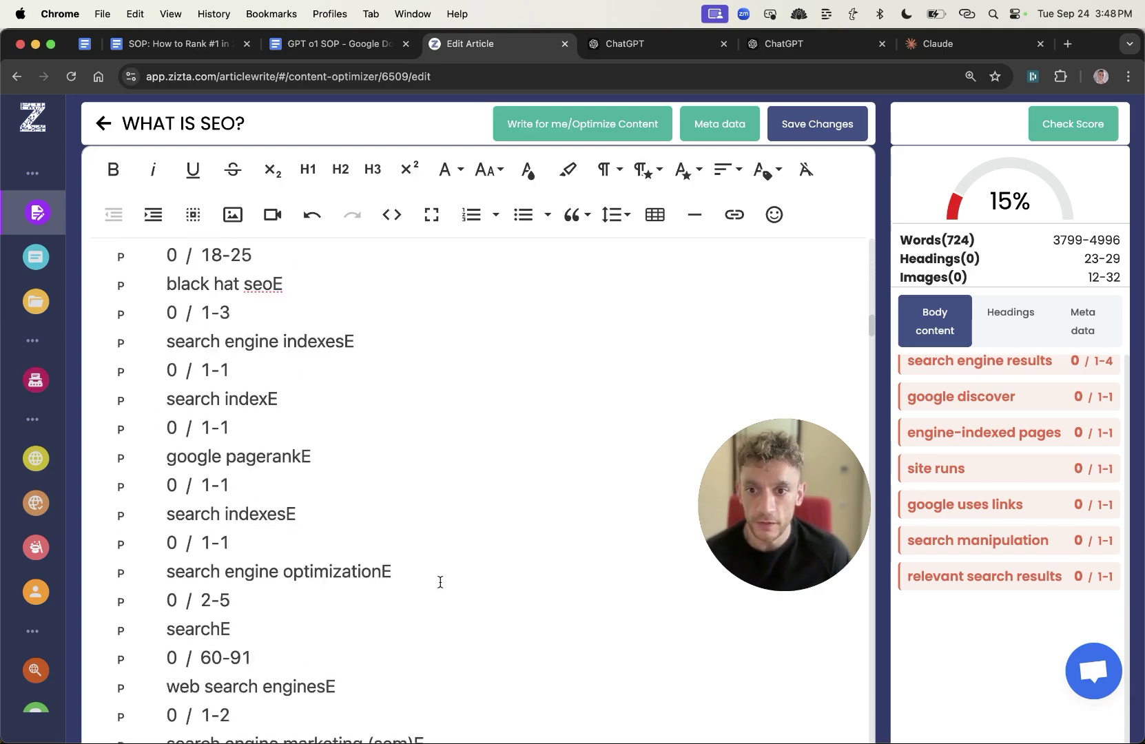
scroll(439, 580, up, 20)
key(super+a)
Cut the prompt from Zizta and send it to new GPT-4o, o1-mini and Claude chats
key(BackSpace)
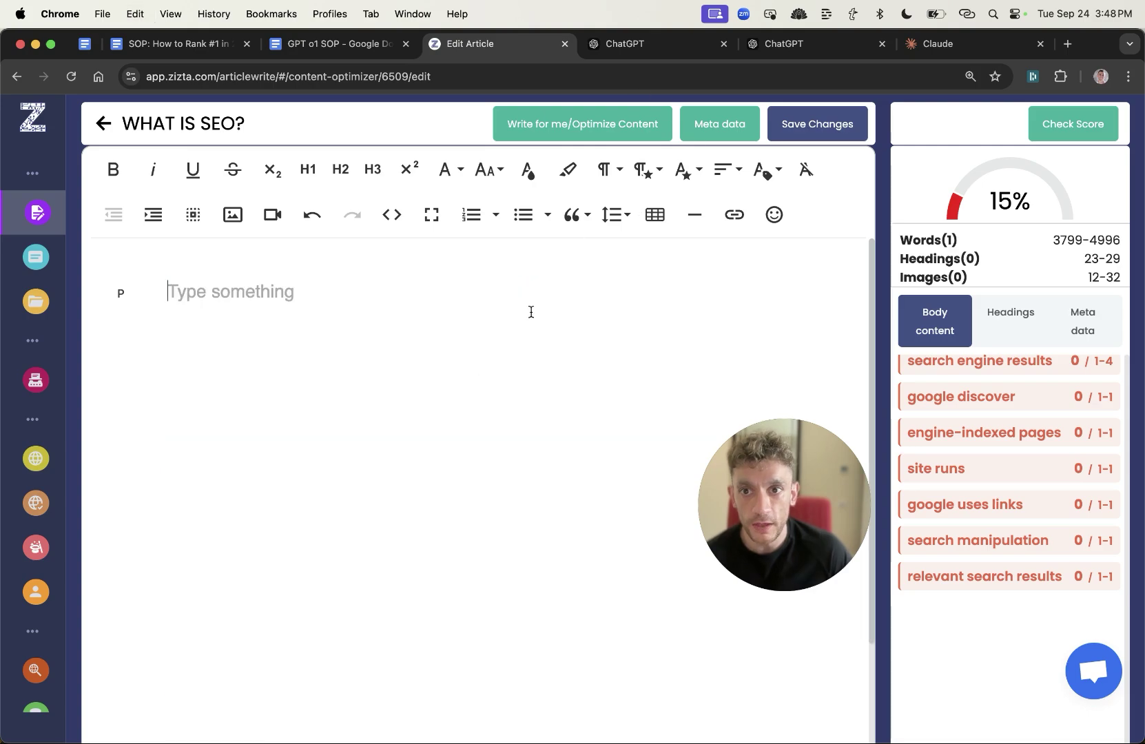
click(652, 45)
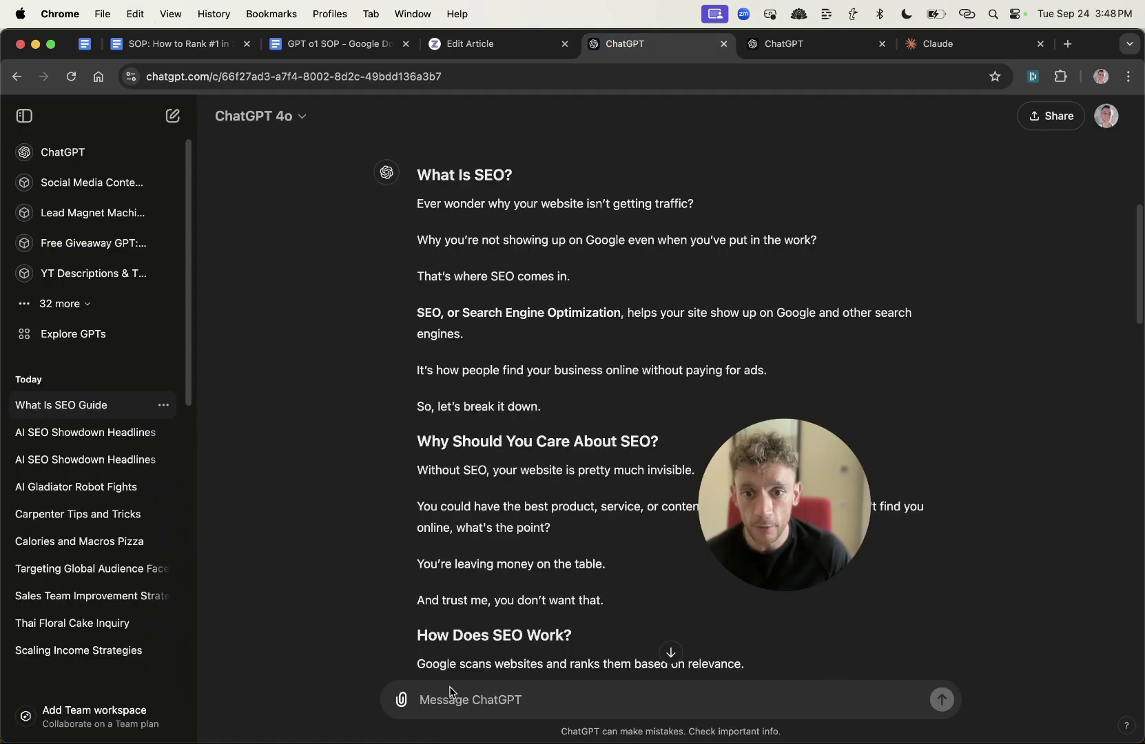
click(172, 116)
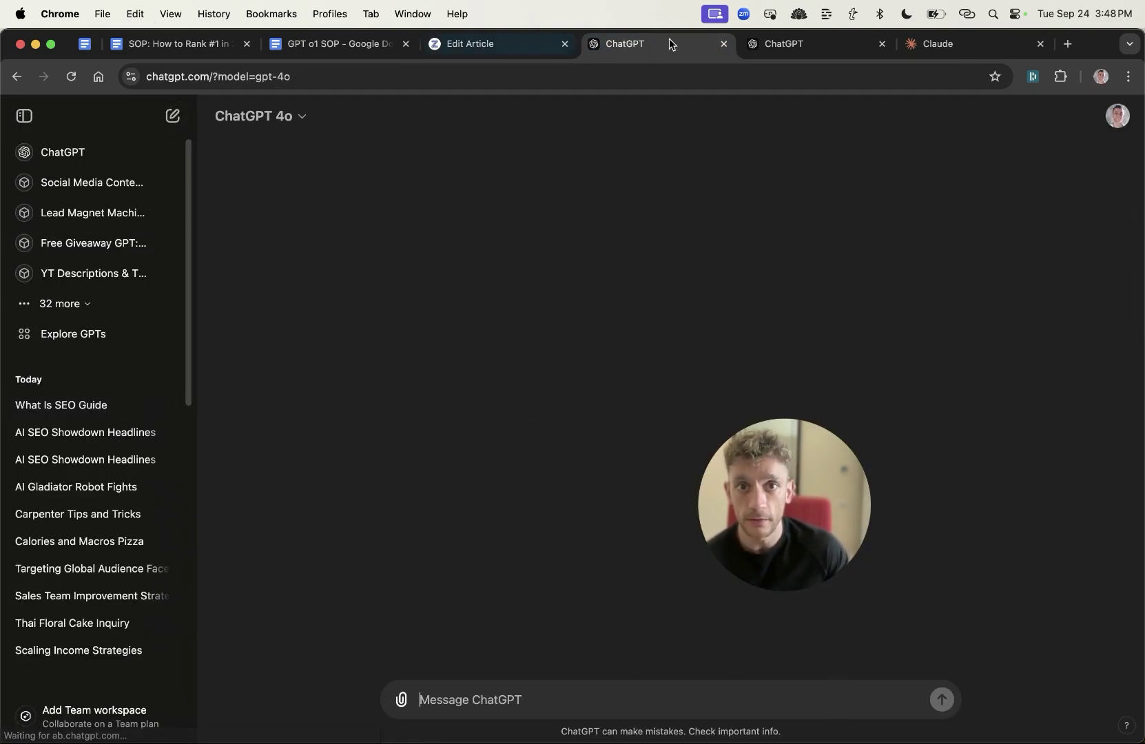
click(799, 44)
click(173, 116)
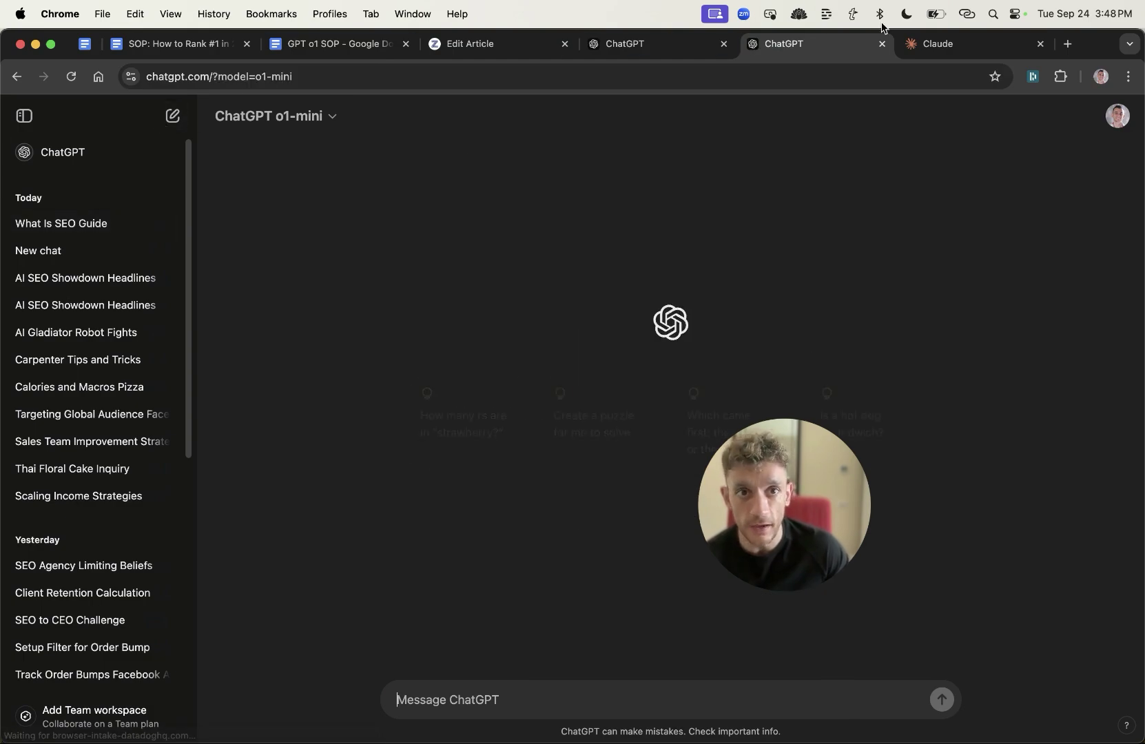
click(937, 43)
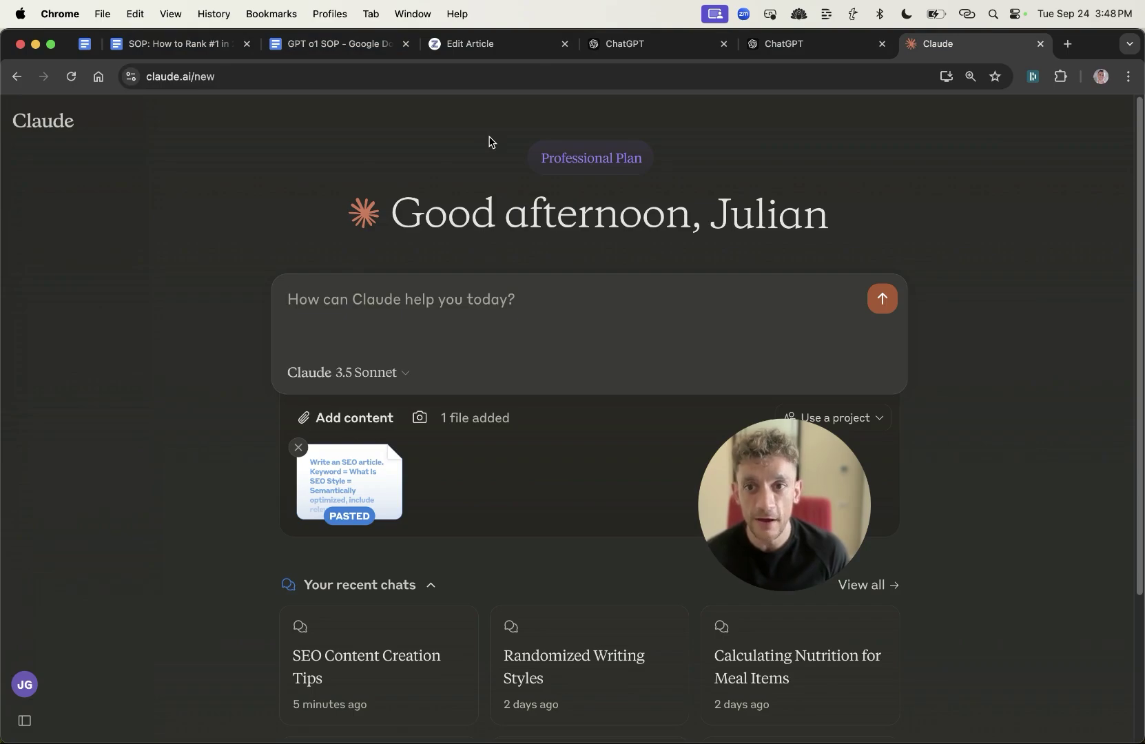
key(Return)
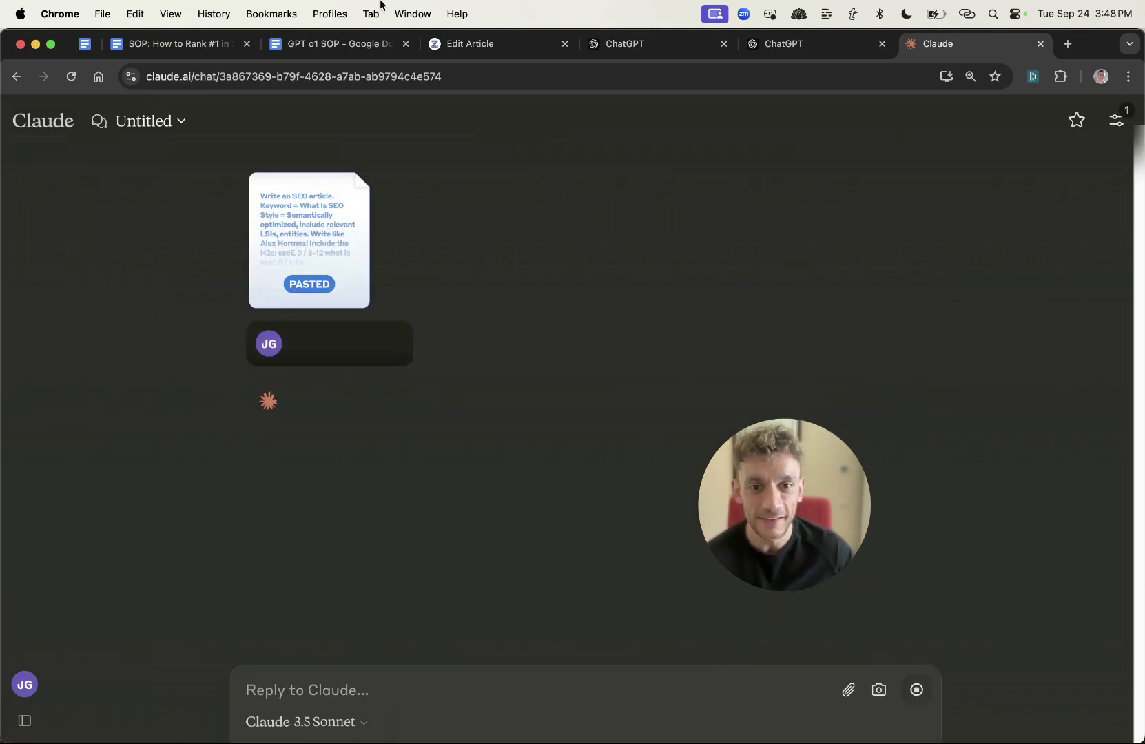
click(646, 38)
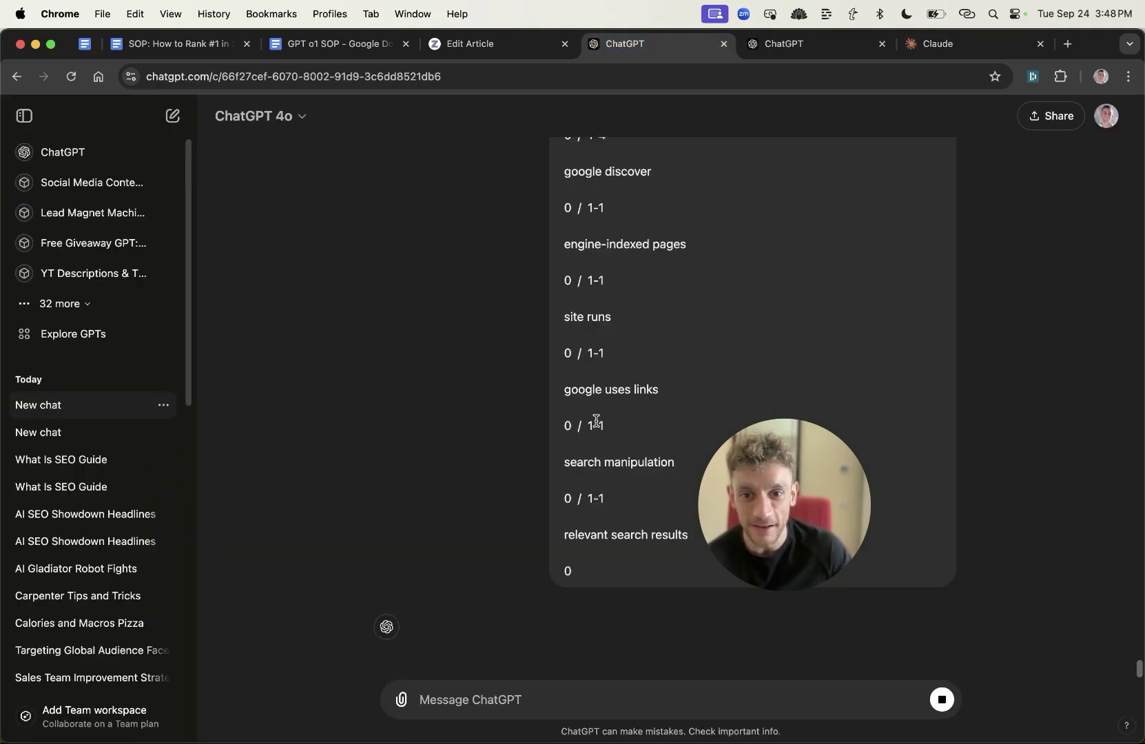
drag(803, 518, 1021, 260)
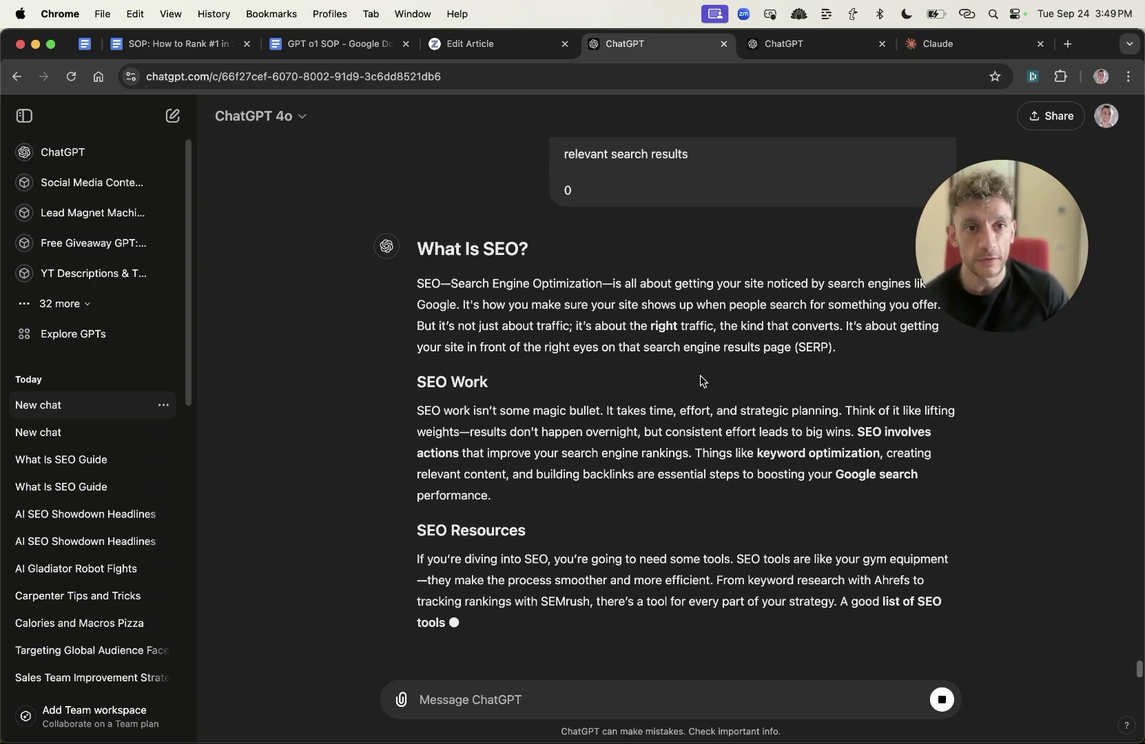
click(766, 45)
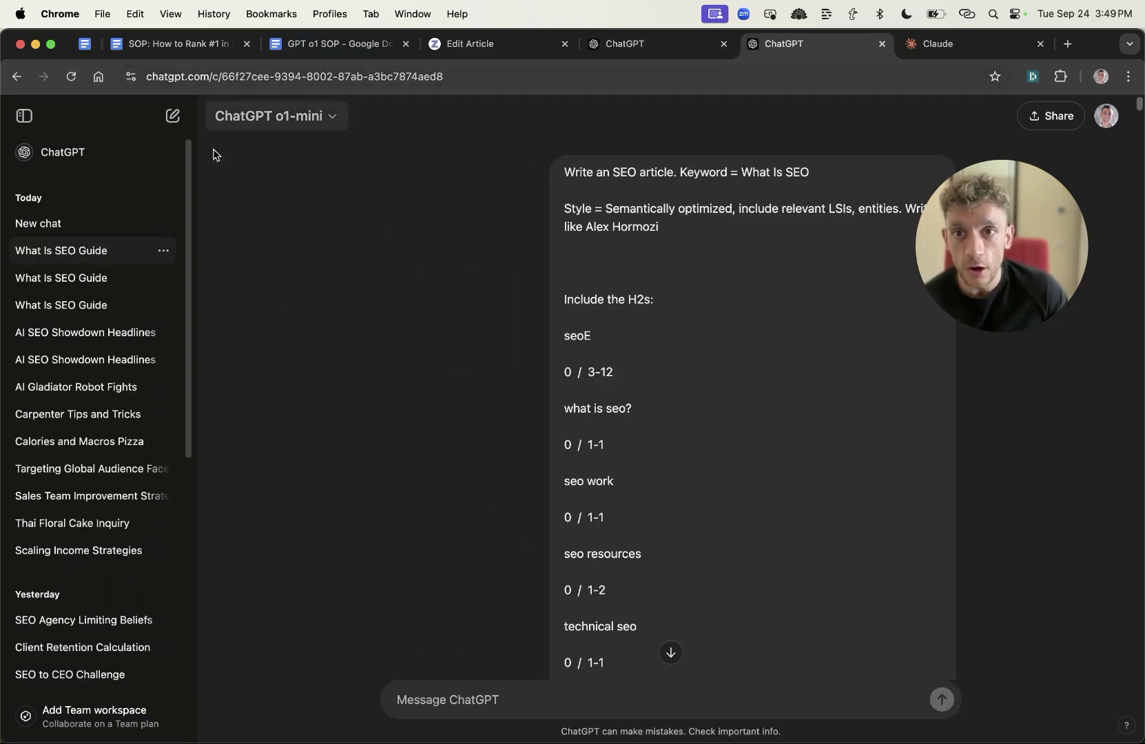
scroll(516, 470, down, 20)
scroll(613, 572, down, 20)
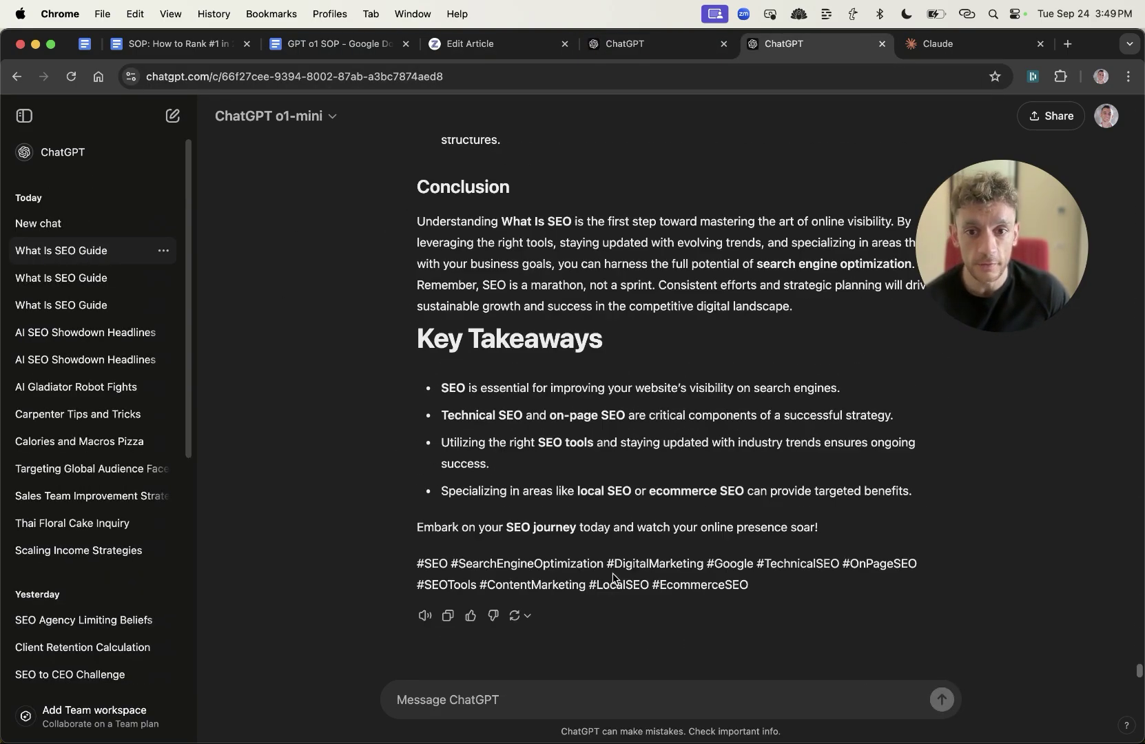
scroll(609, 486, up, 8)
scroll(590, 444, up, 15)
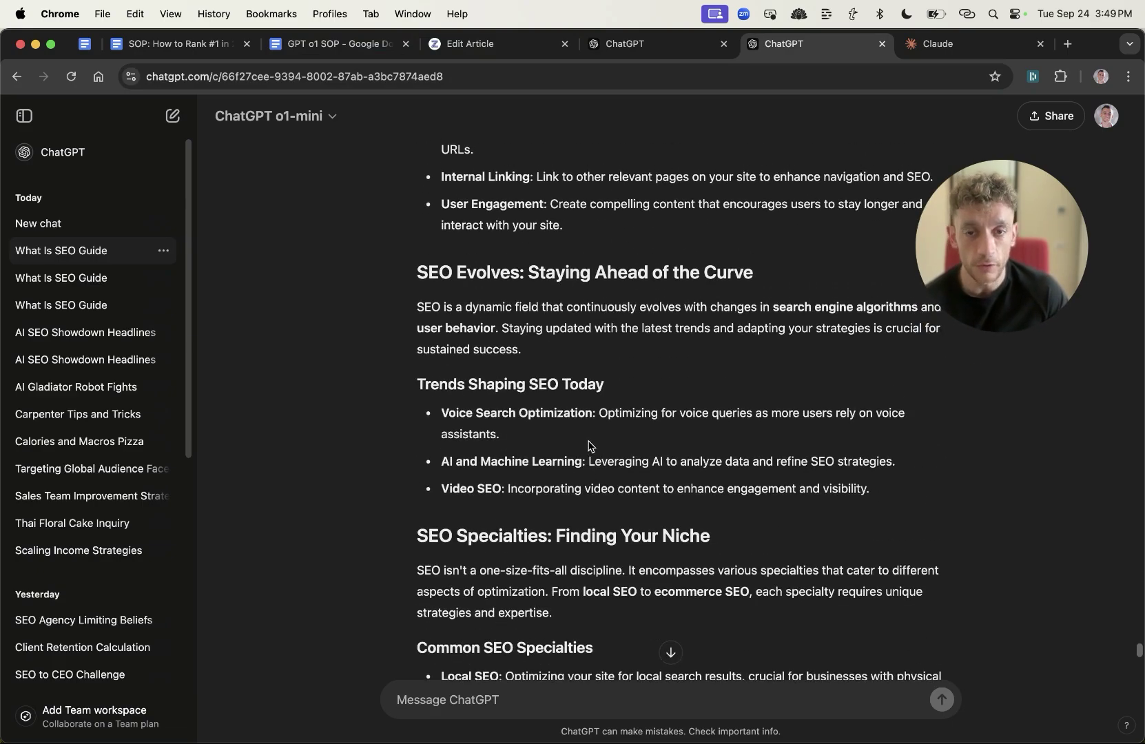
scroll(622, 222, up, 10)
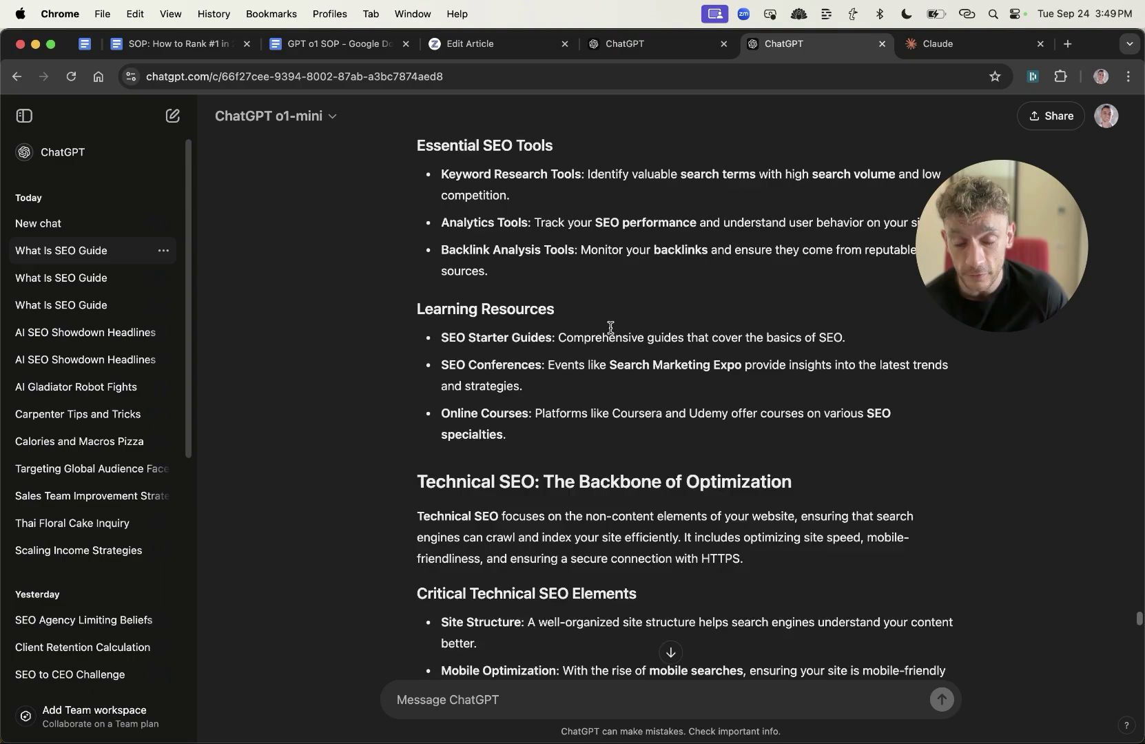
click(658, 40)
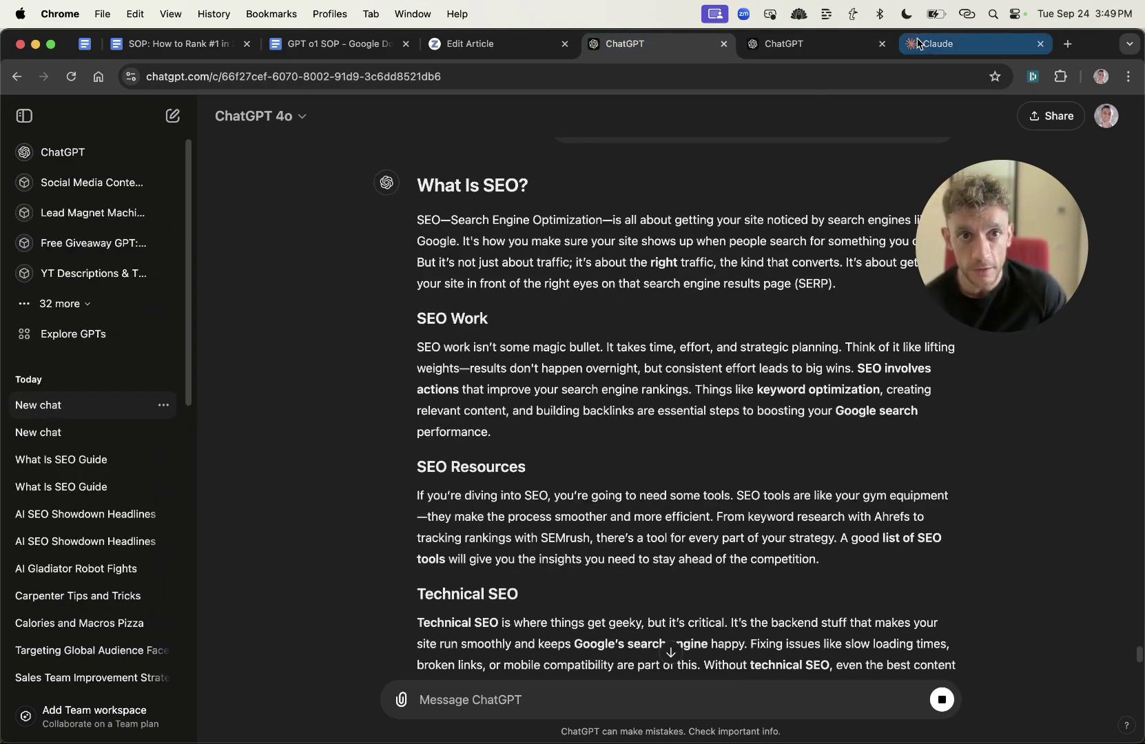
click(978, 43)
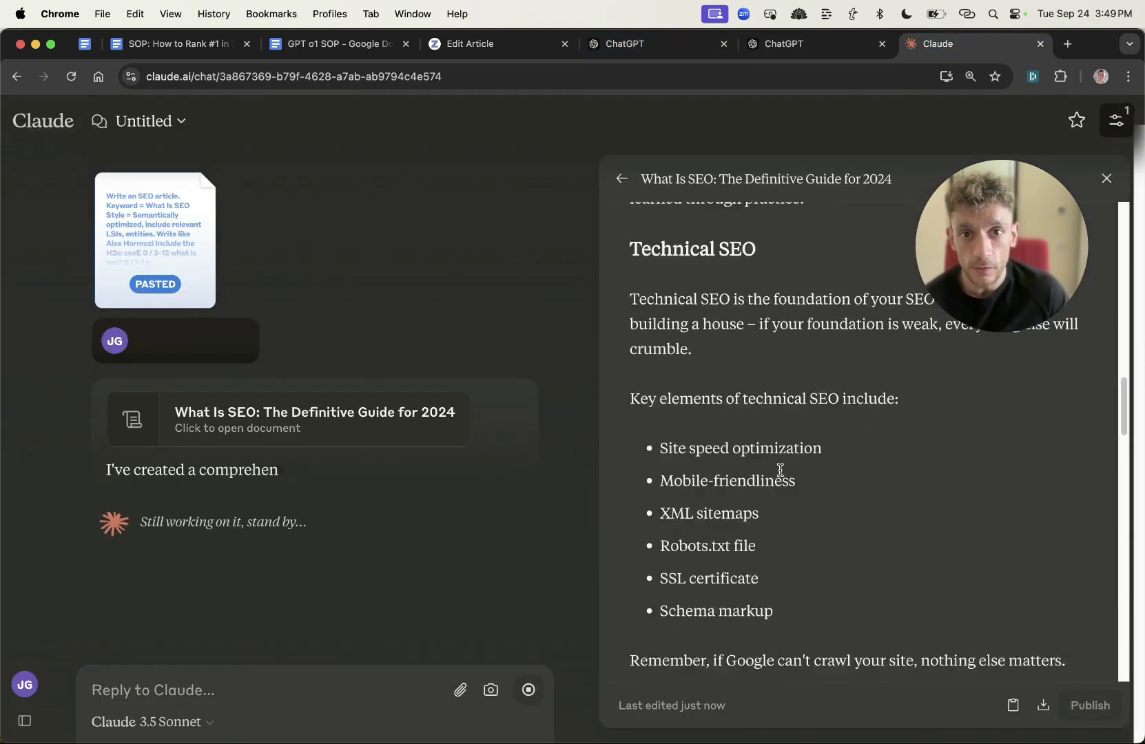
click(613, 43)
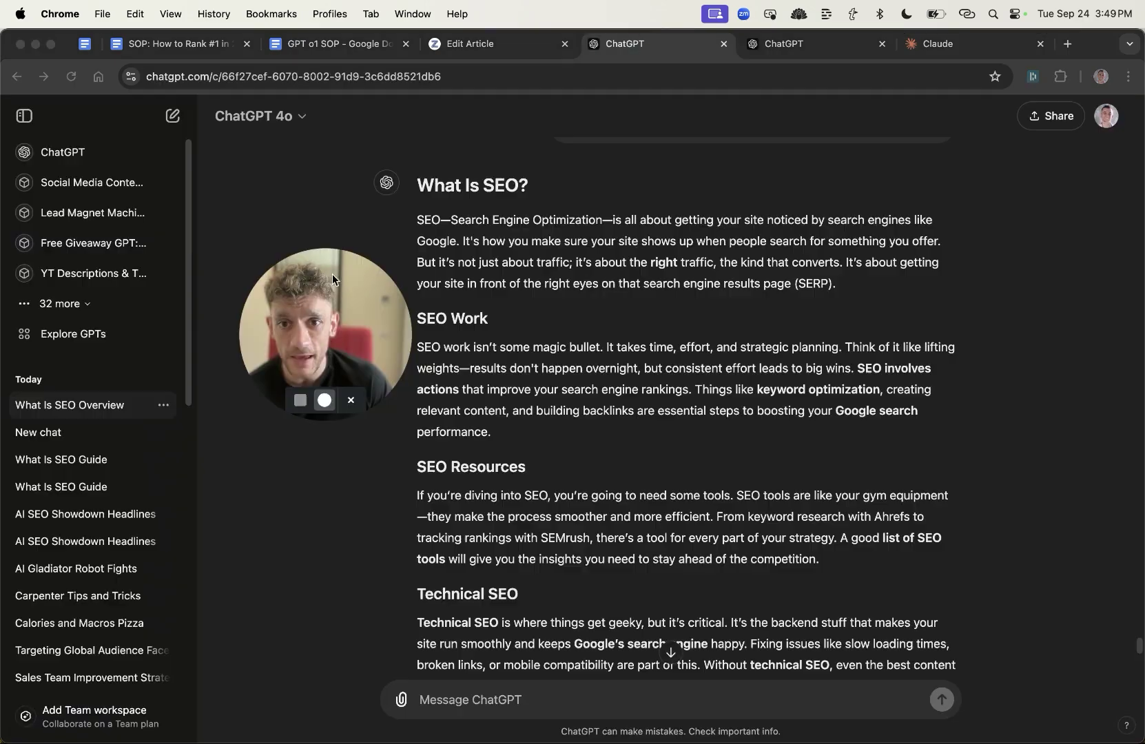
double_click(421, 184)
Select and copy the complete ChatGPT 4o article reply
click(670, 652)
shift+click(666, 591)
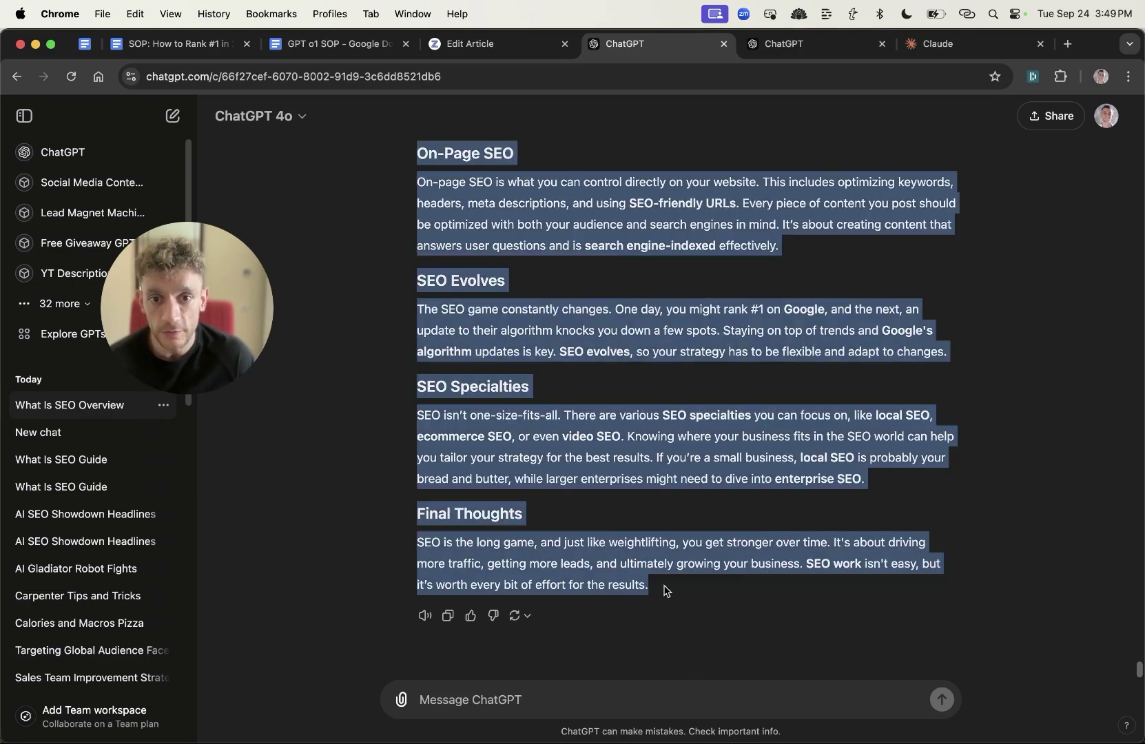
scroll(623, 332, up, 20)
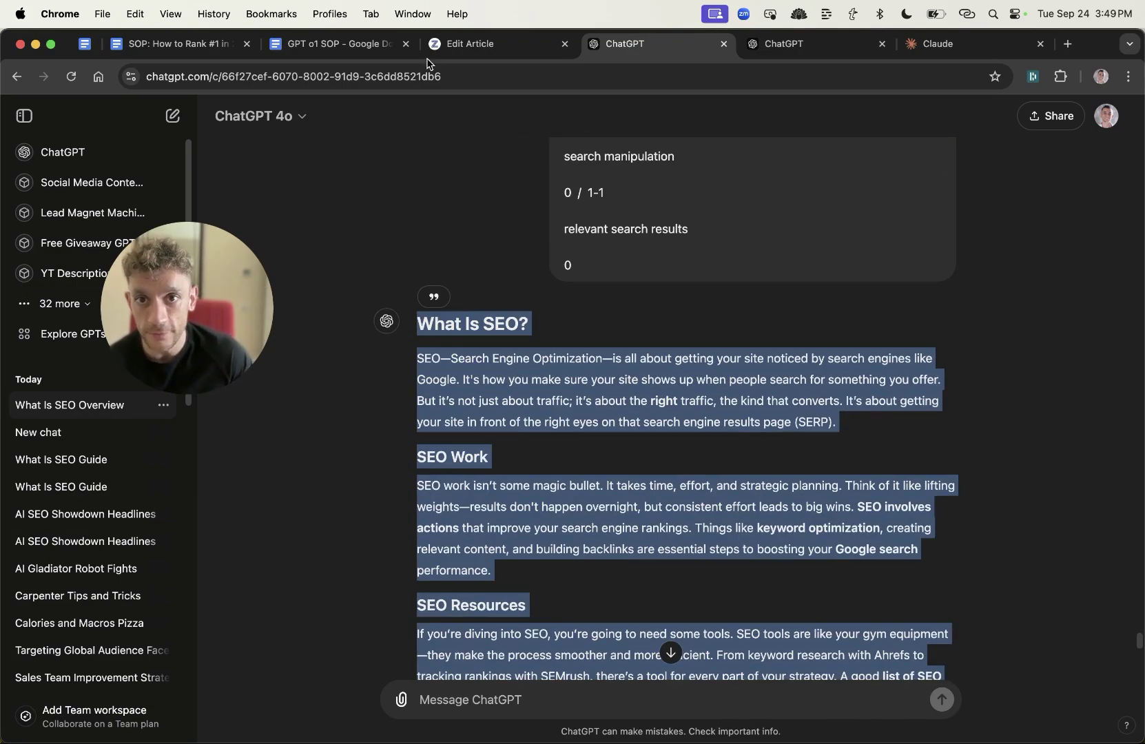
key(super+alt+Left)
Paste the 4o article into Zizta, check its 41% score, then delete it
click(310, 312)
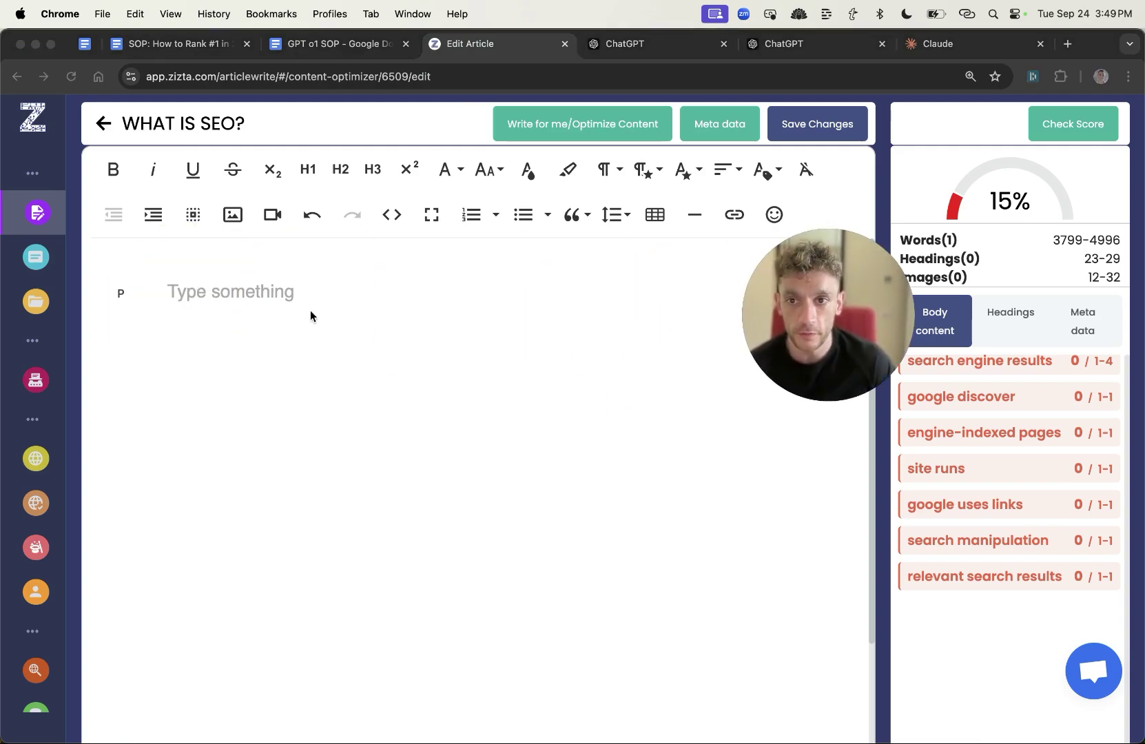
key(super+v)
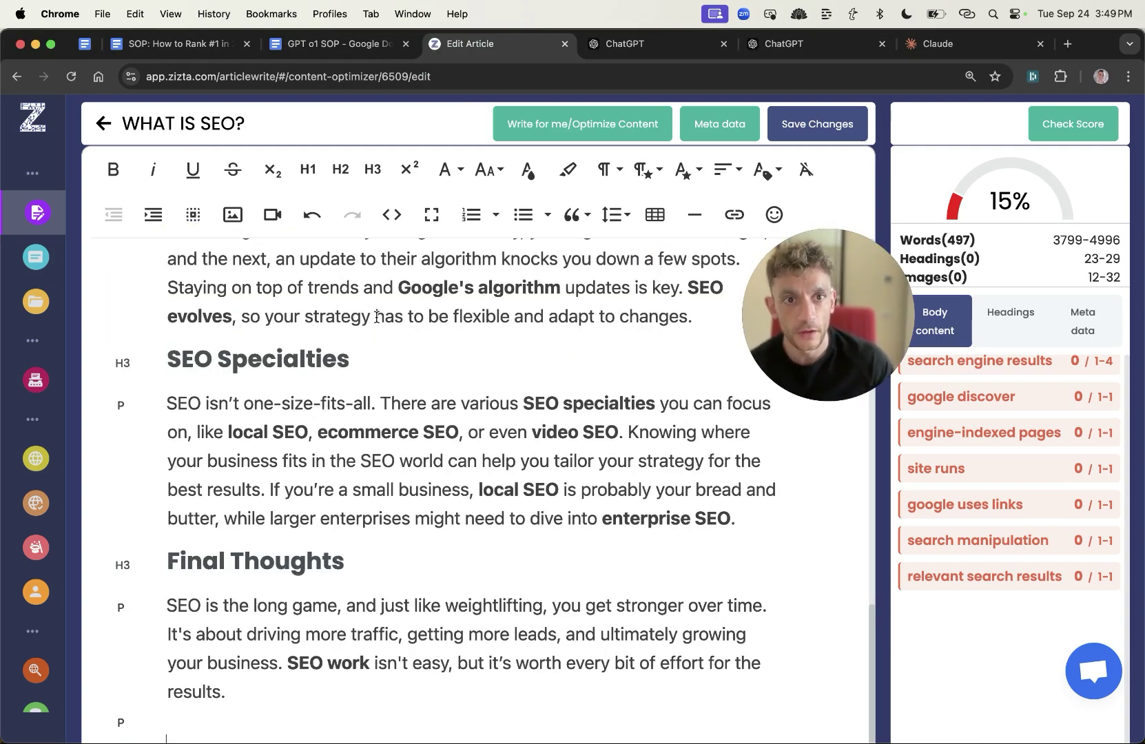
click(1059, 119)
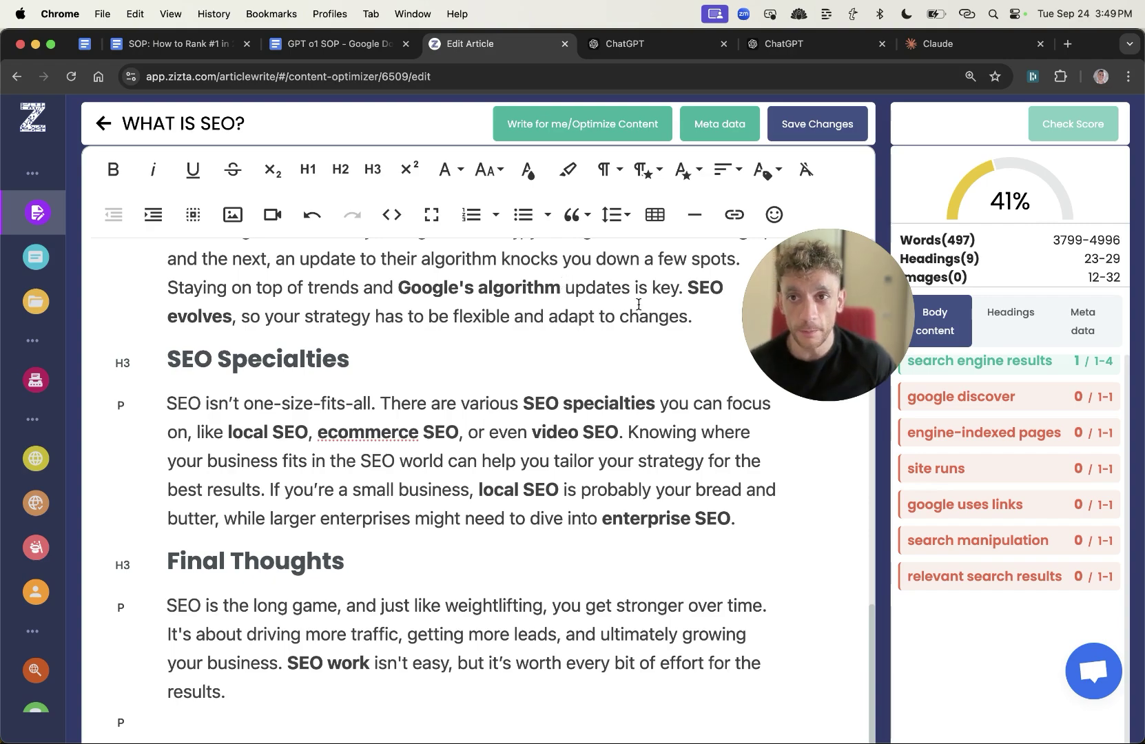
key(super+a)
key(BackSpace)
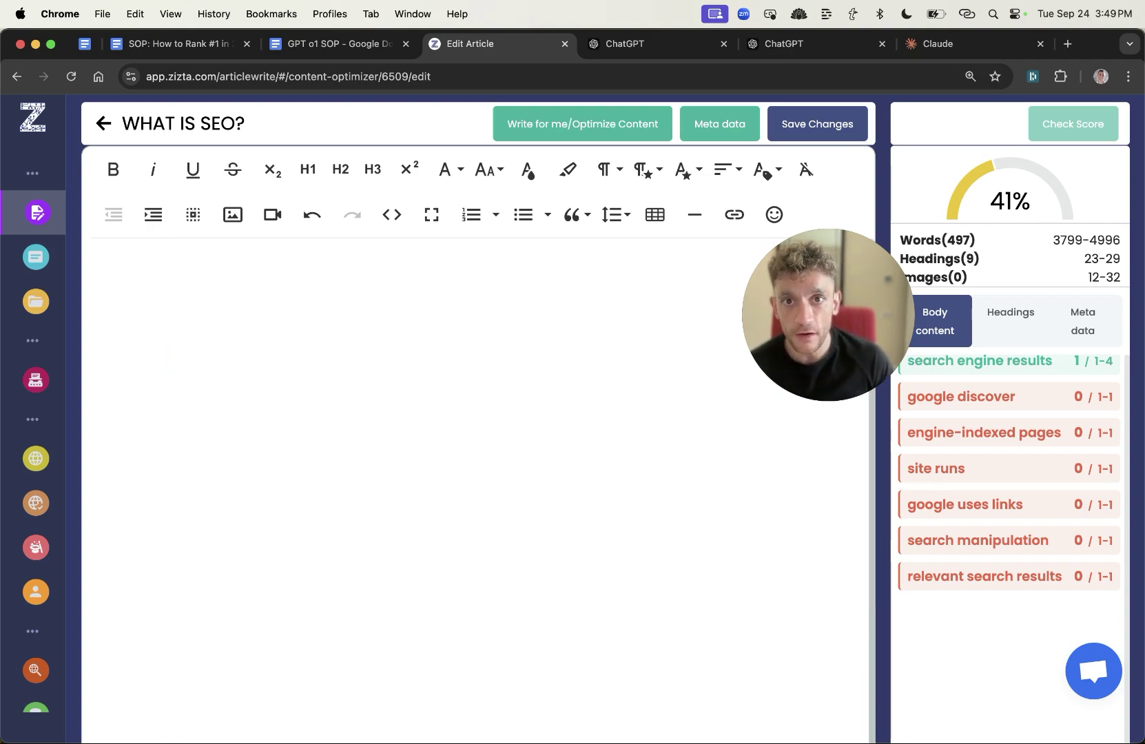
Go to the o1-mini chat and expand its 'Thought for a couple of seconds' reasoning notes
key(ctrl+Tab)
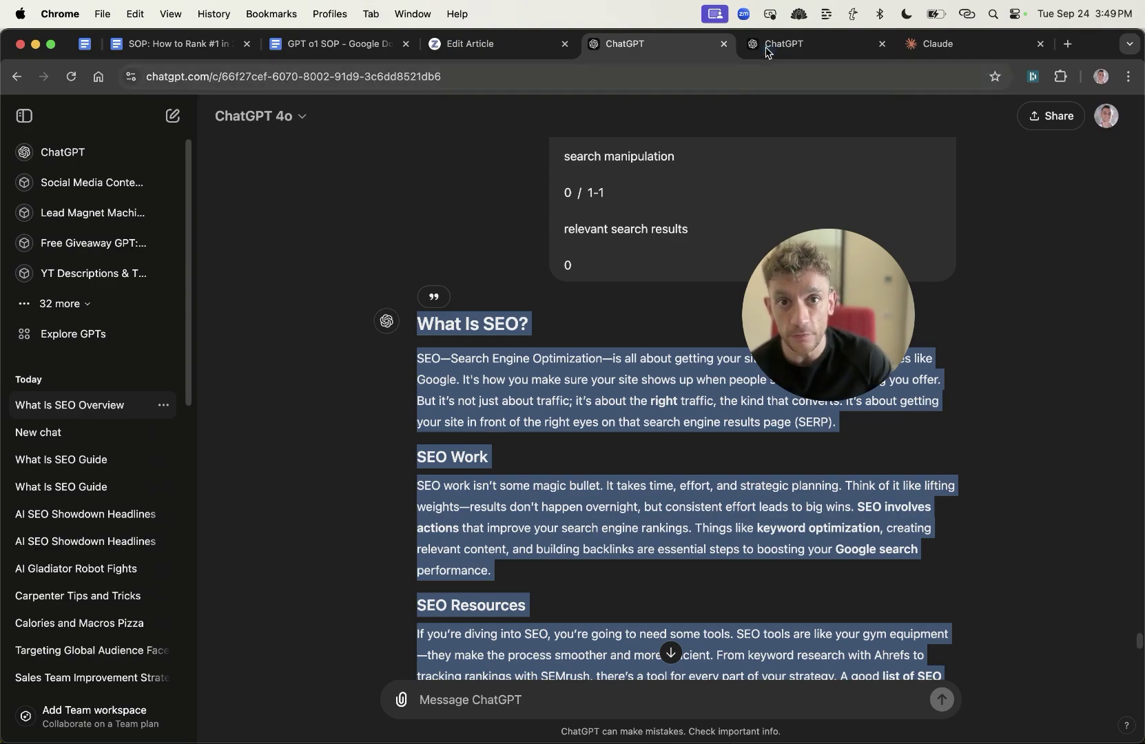
key(ctrl+Tab)
scroll(471, 298, up, 10)
scroll(471, 298, up, 5)
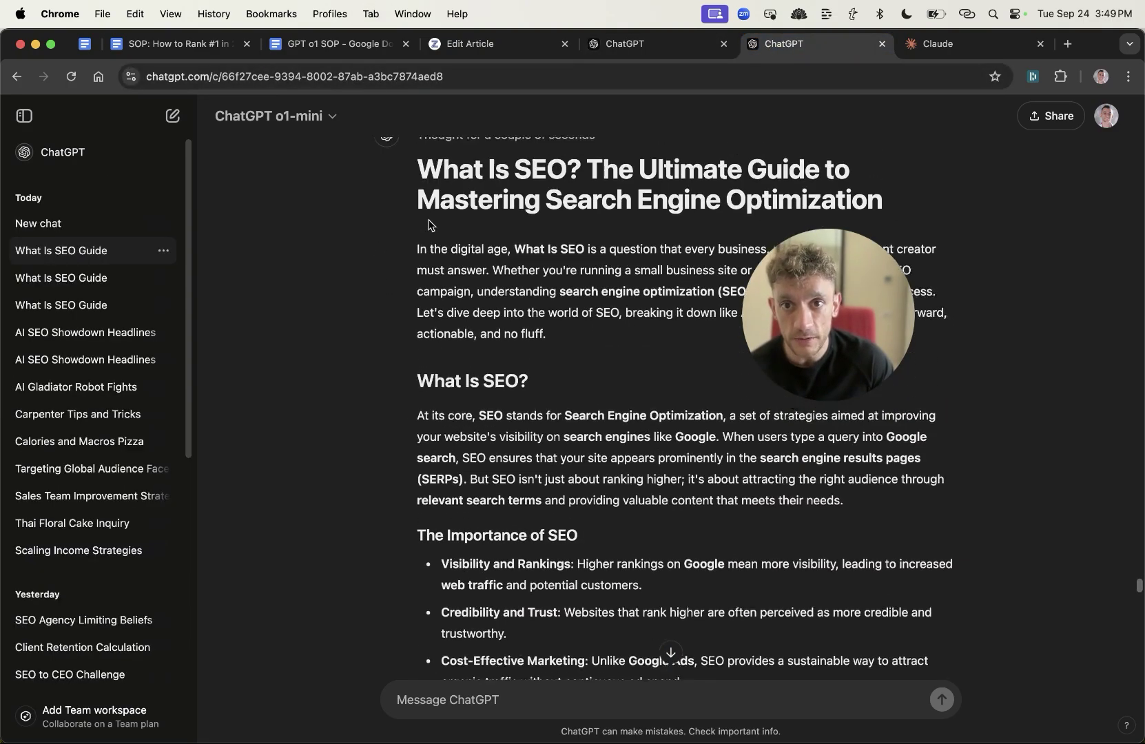
scroll(548, 434, down, 15)
scroll(548, 434, up, 10)
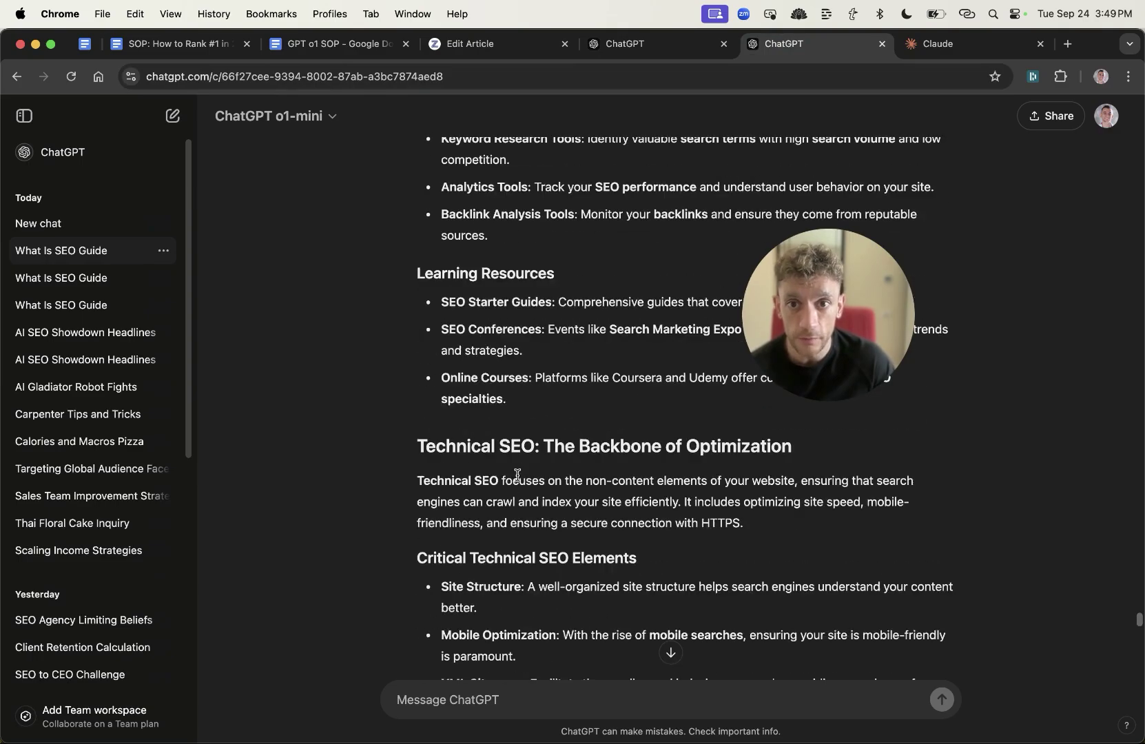
scroll(567, 198, up, 4)
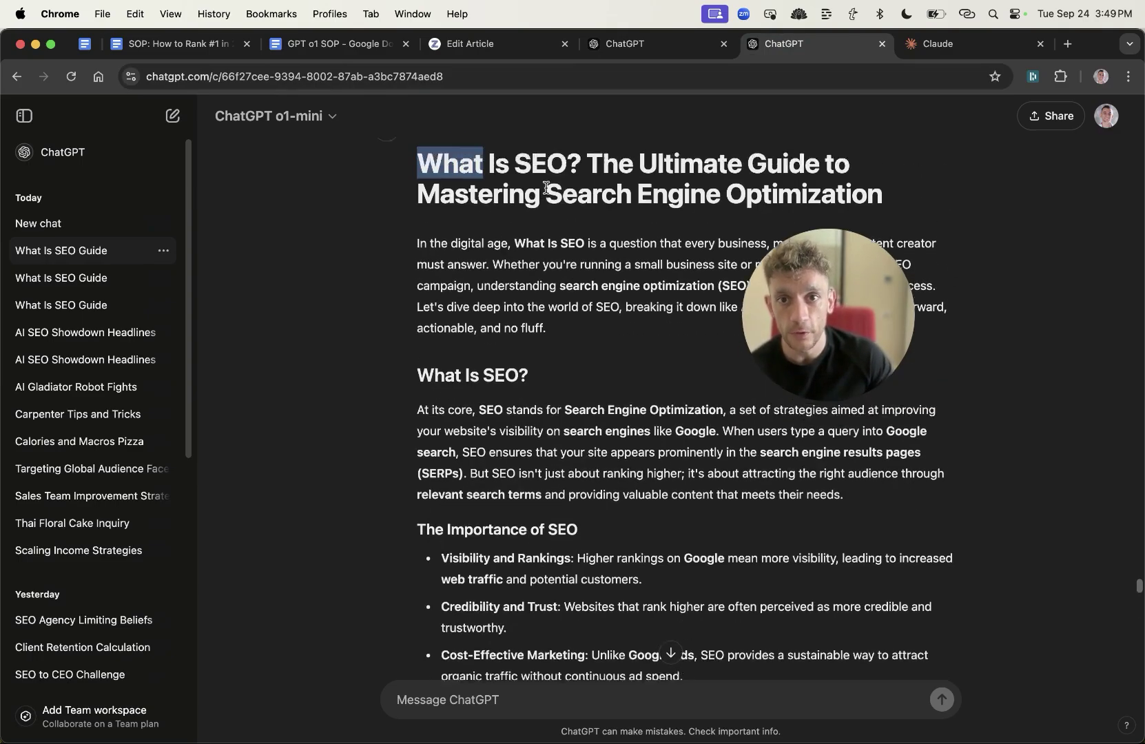
click(546, 245)
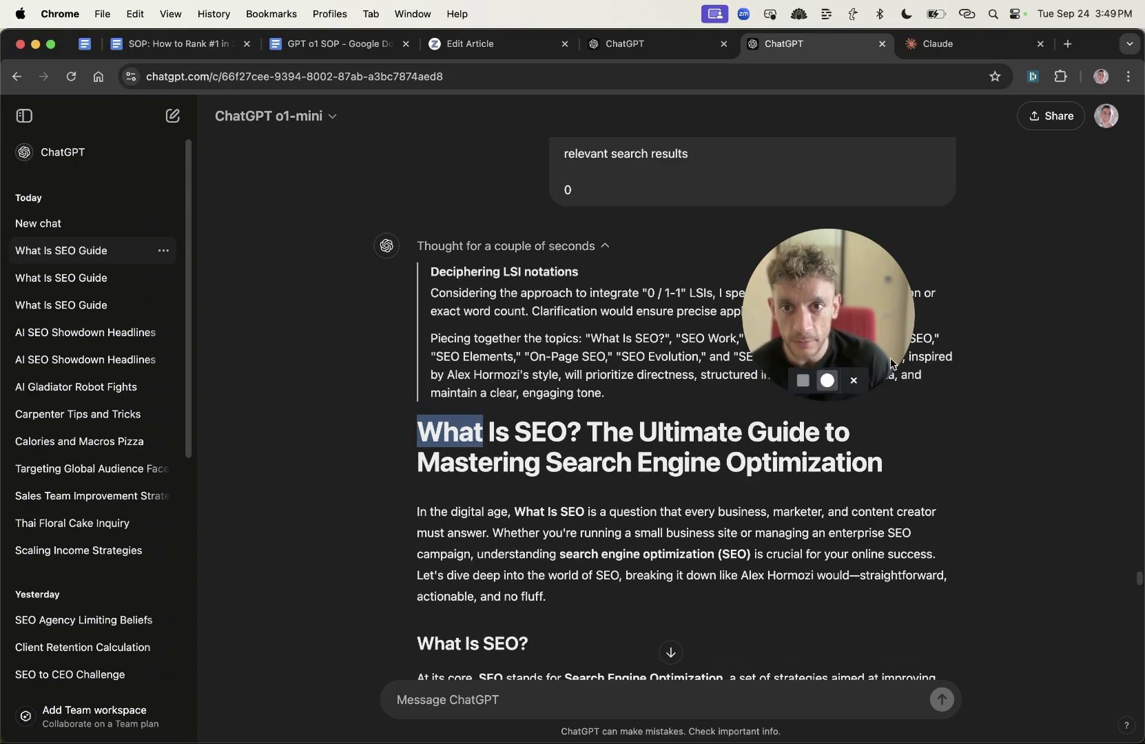
Select the o1-mini article from its title down to the closing line before the hashtags
drag(890, 363, 1056, 279)
click(532, 299)
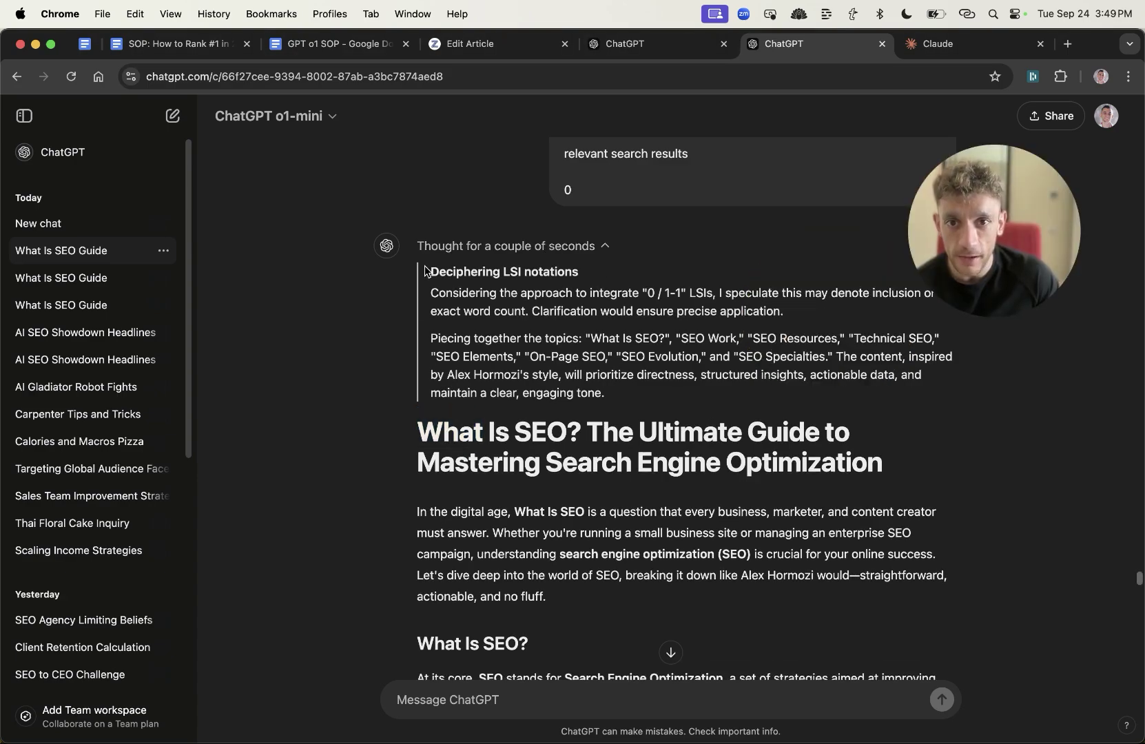
drag(425, 271, 669, 391)
click(670, 391)
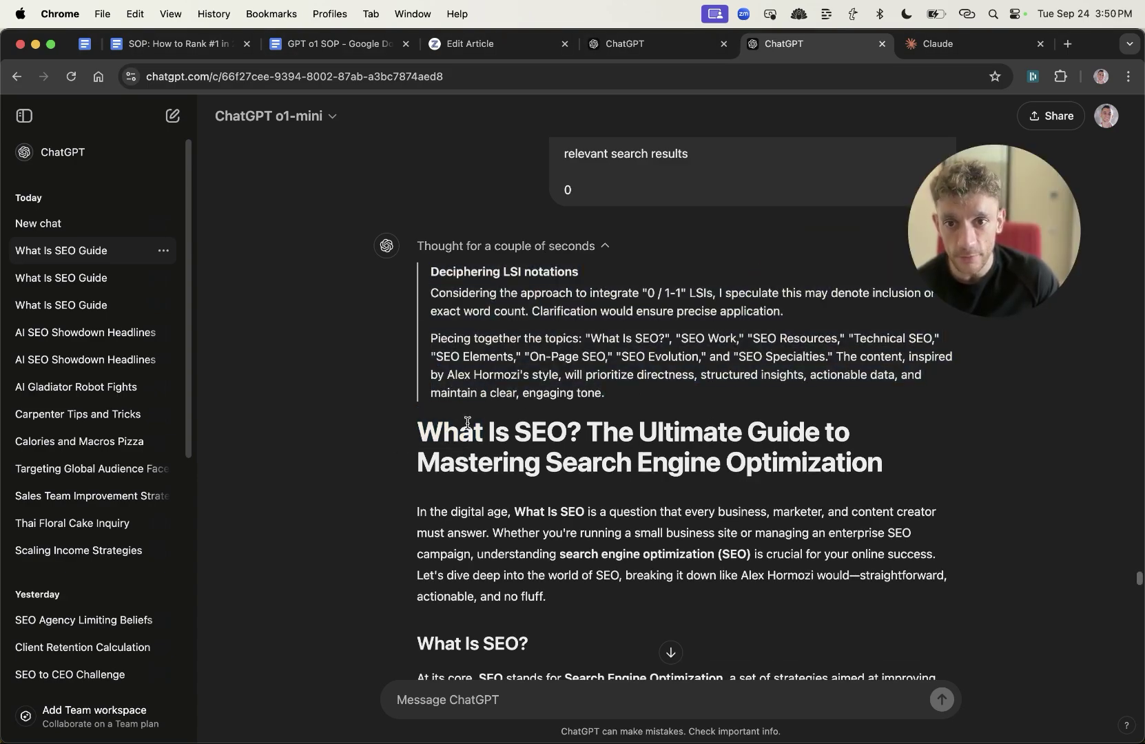
scroll(467, 421, down, 20)
shift+click(810, 579)
key(super+c)
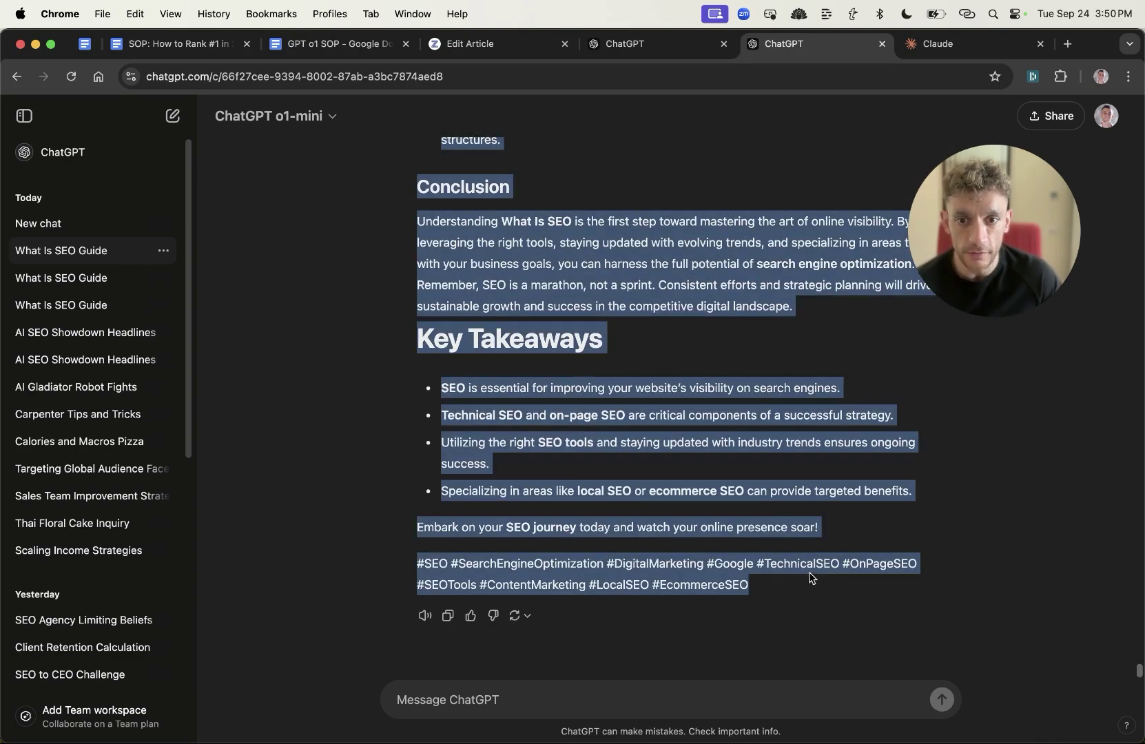
shift+click(871, 524)
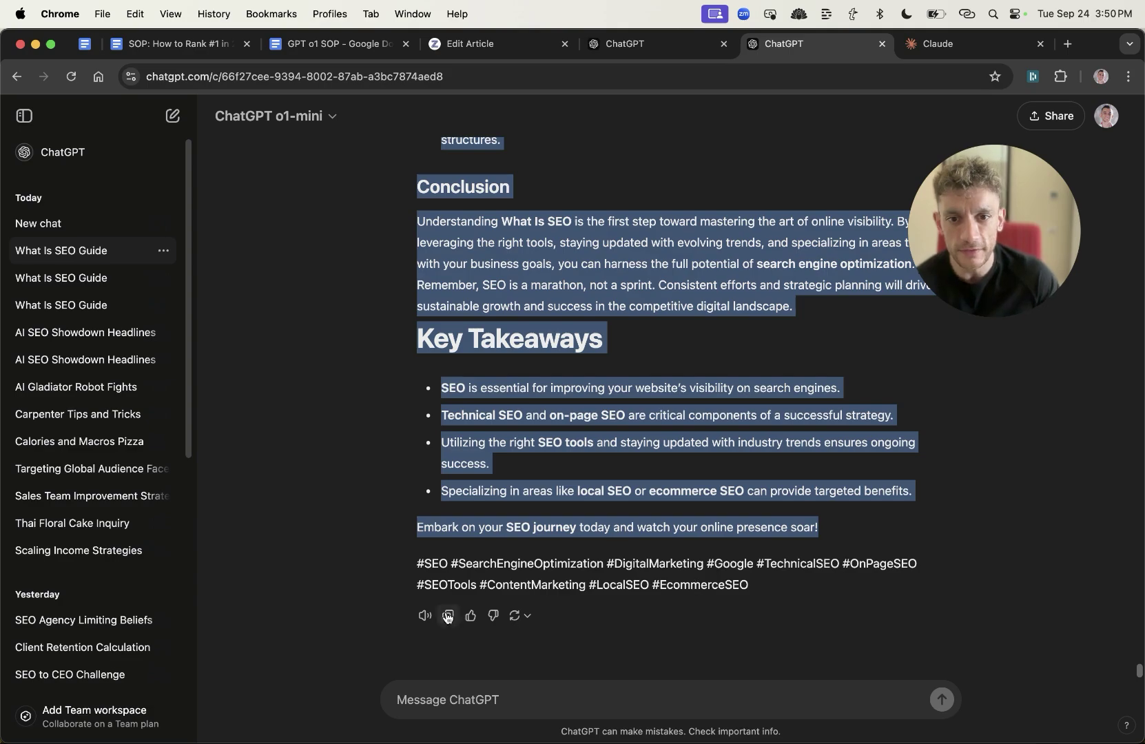
drag(412, 563, 769, 583)
click(769, 582)
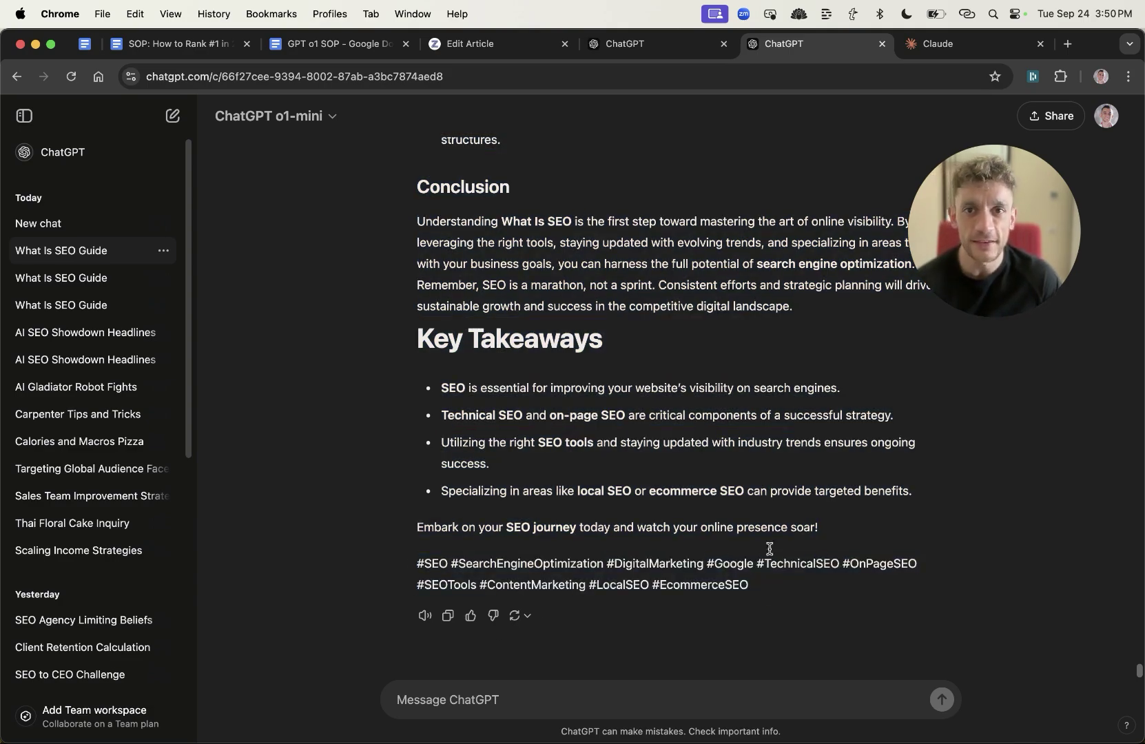
Paste the o1-mini article into the Zizta editor and check its score
click(555, 32)
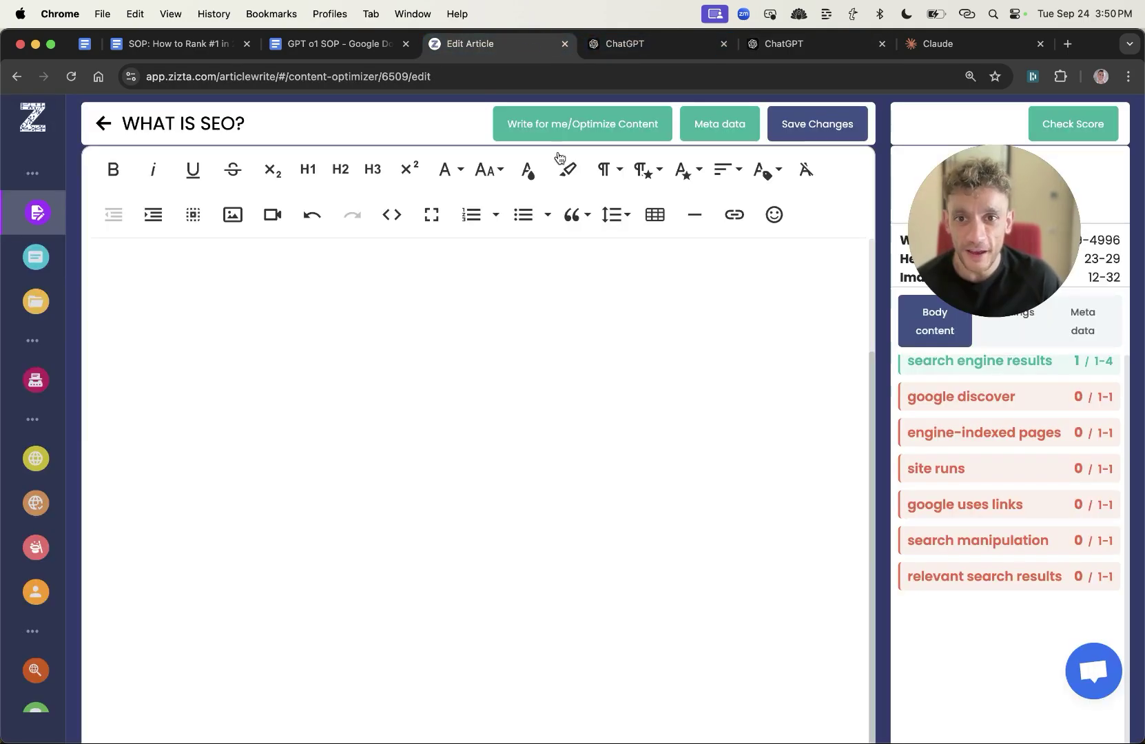
click(361, 251)
key(super+v)
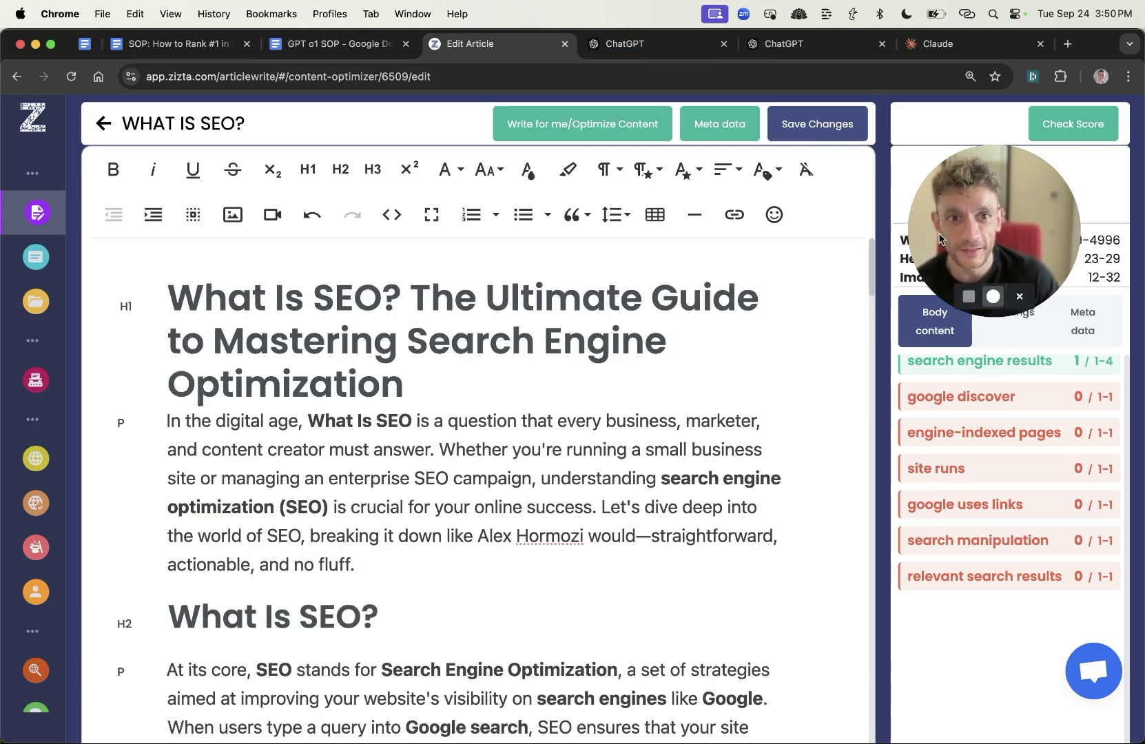
click(1078, 127)
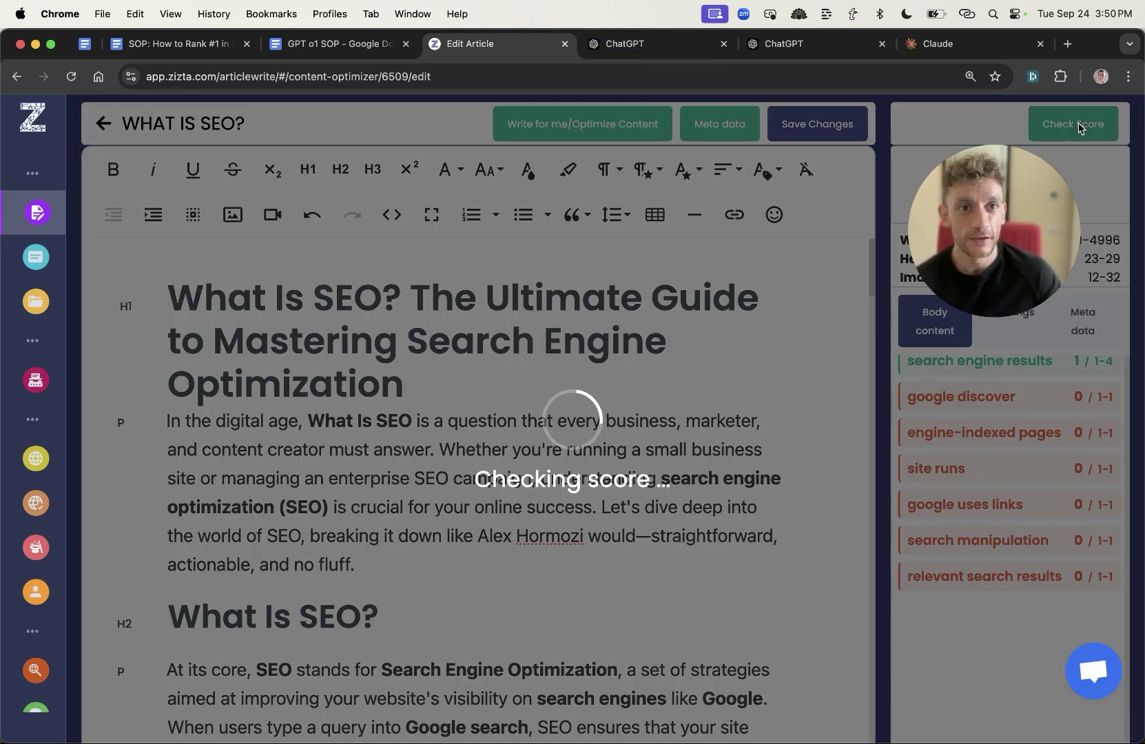
Highlight the resulting 60% content score for viewers
drag(954, 265, 735, 545)
drag(989, 201, 1008, 204)
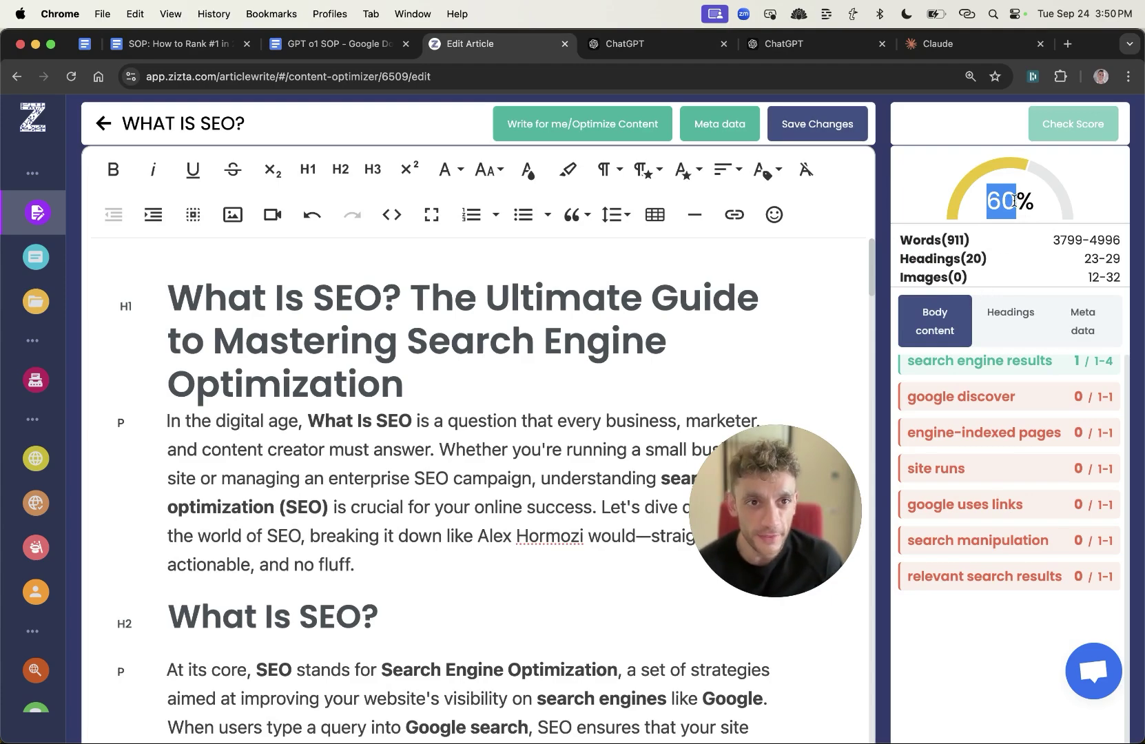
click(1010, 150)
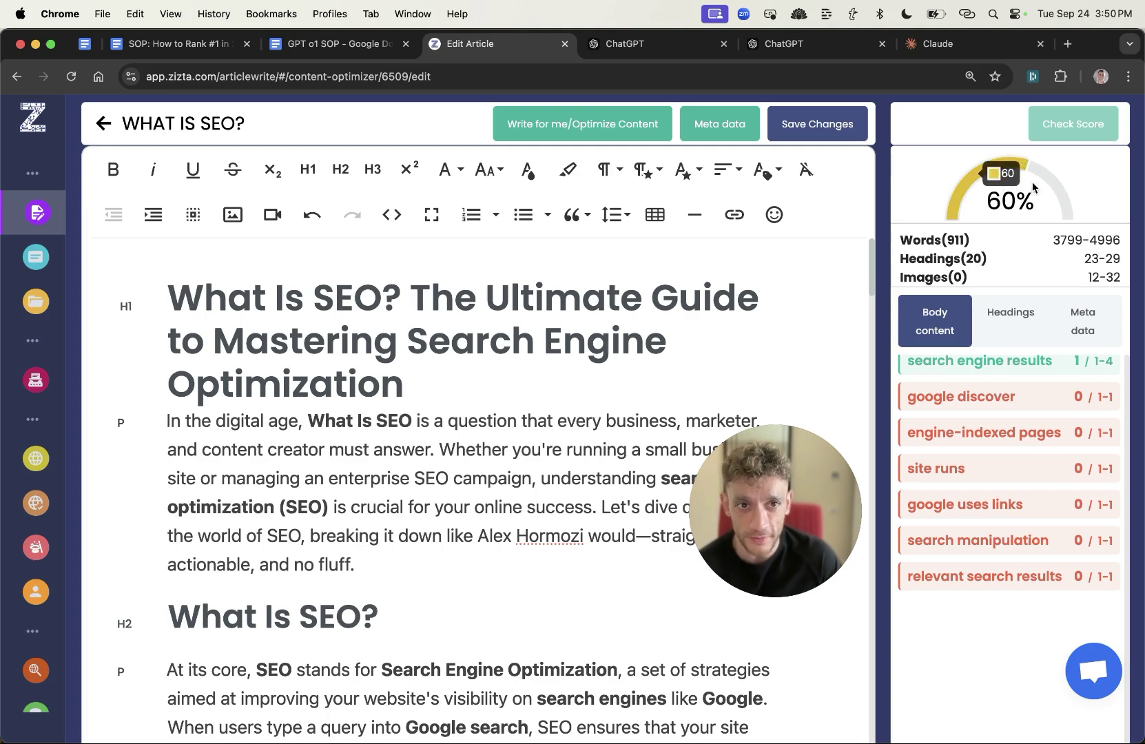
double_click(1004, 207)
click(1004, 206)
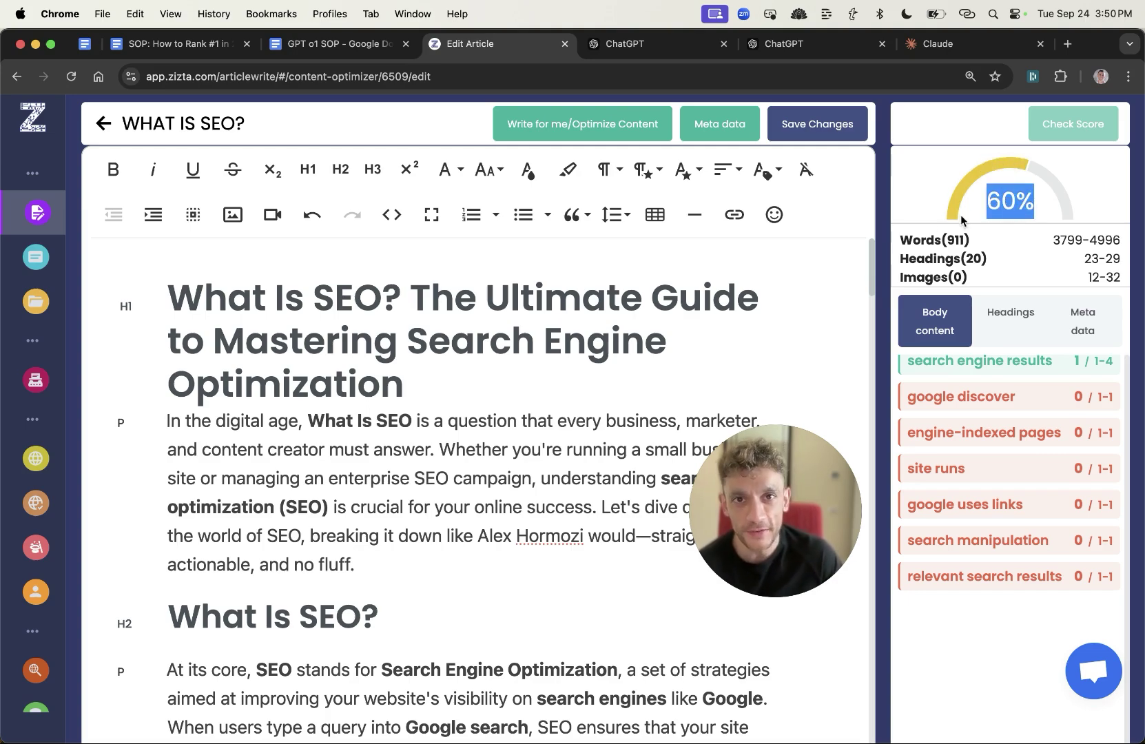
Review Claude's article down to its SEO specialties passage, then recheck the score in Zizta
click(898, 45)
scroll(759, 394, up, 10)
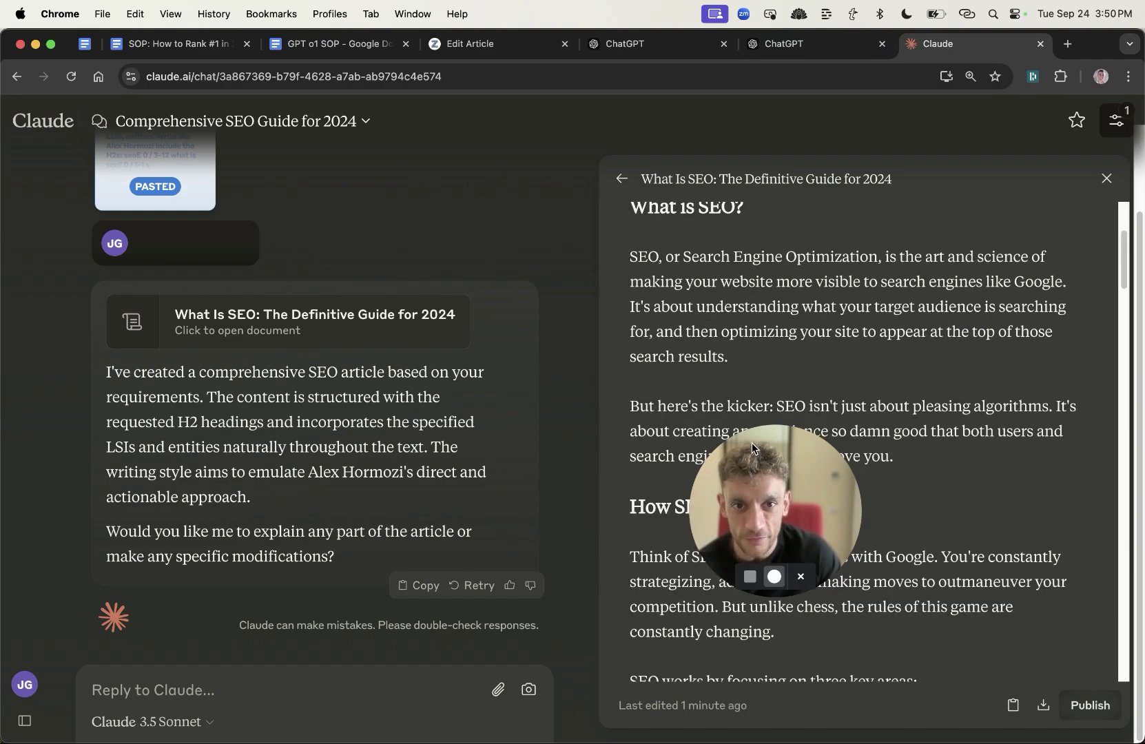
drag(771, 482, 486, 210)
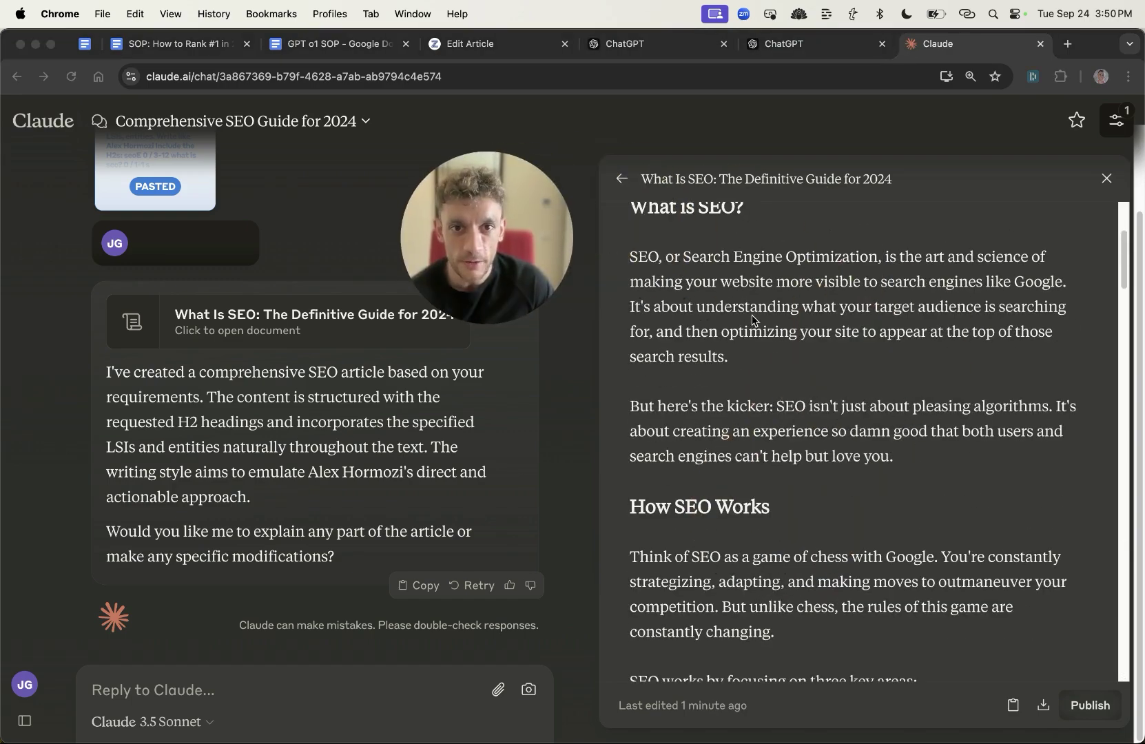
scroll(750, 324, up, 3)
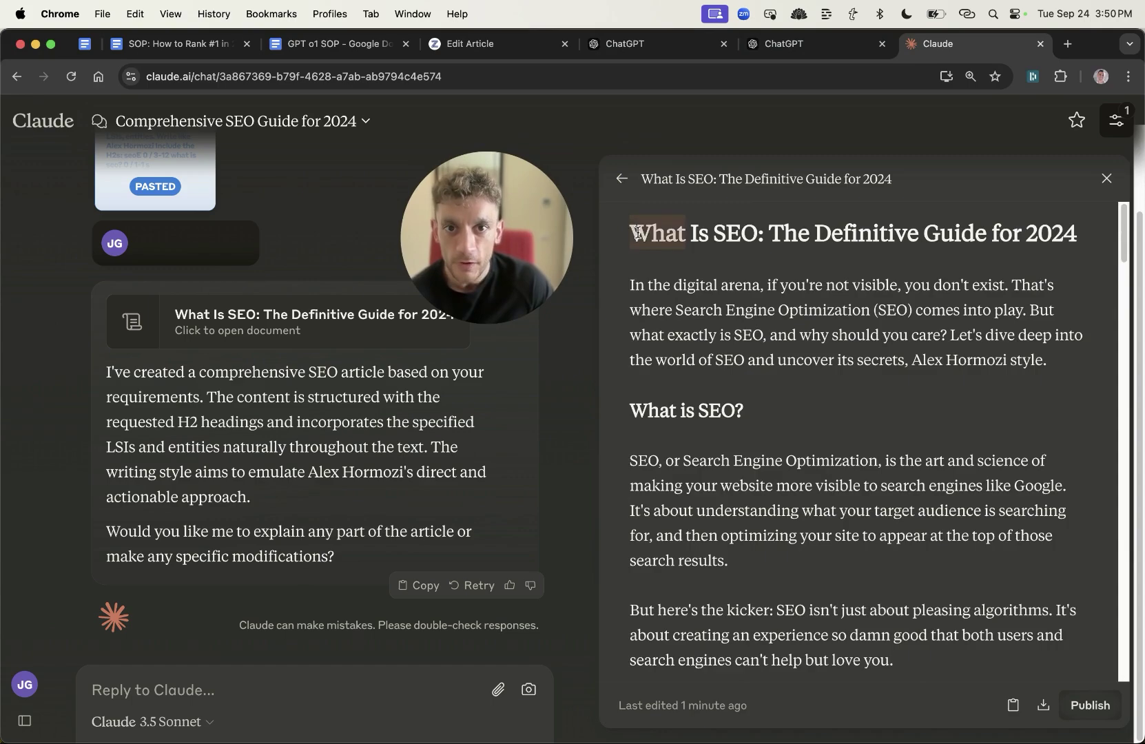
scroll(792, 429, down, 20)
drag(783, 595, 925, 630)
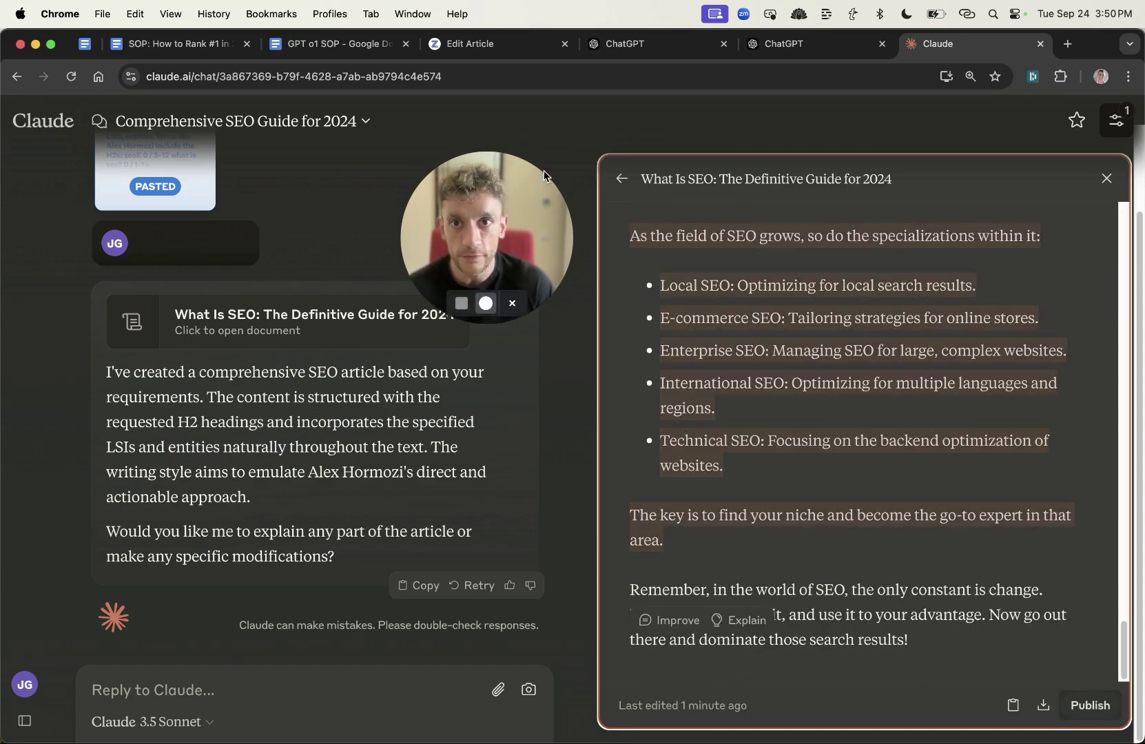
key(super+3)
click(1072, 124)
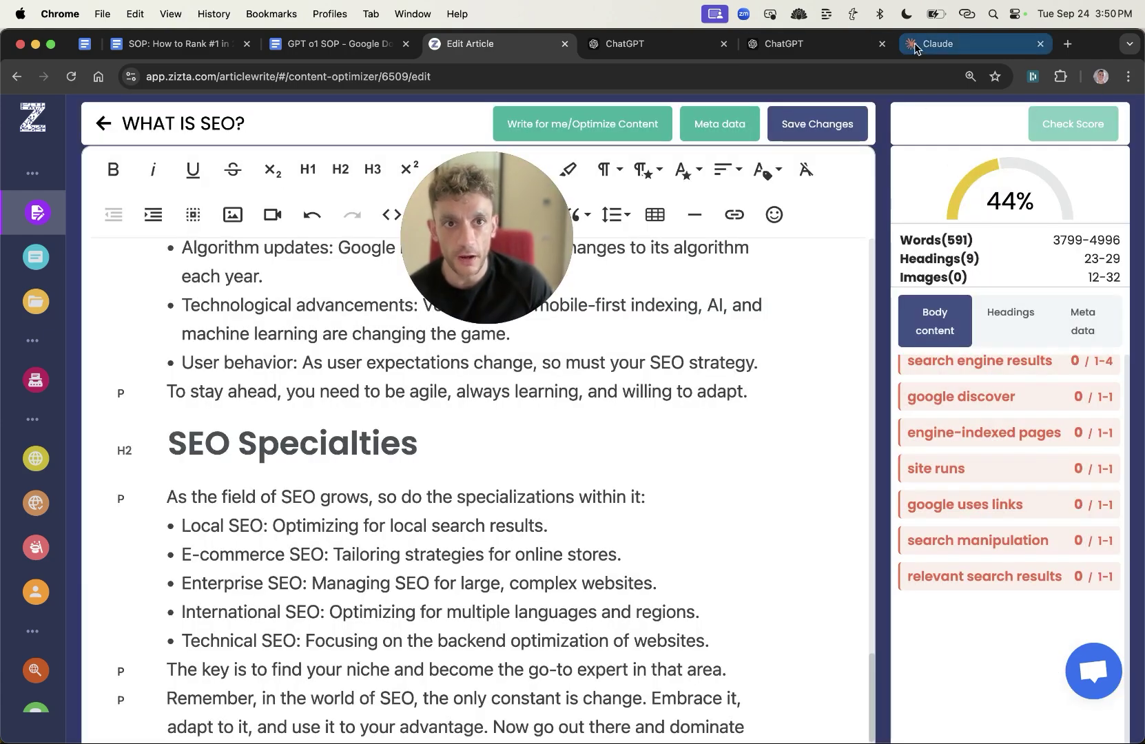
Move the Claude tab one place left, review Zizta's 44% result, then open the ChatGPT 4o chat
drag(920, 44, 778, 45)
click(626, 44)
click(475, 44)
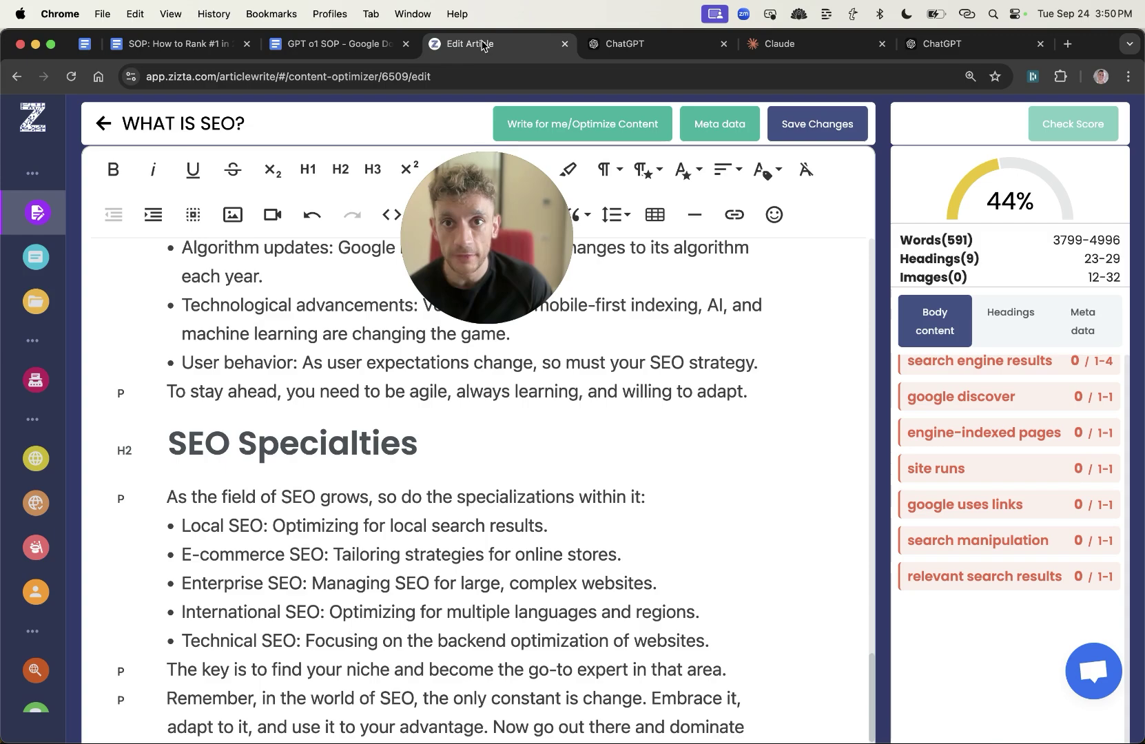
drag(938, 373, 900, 662)
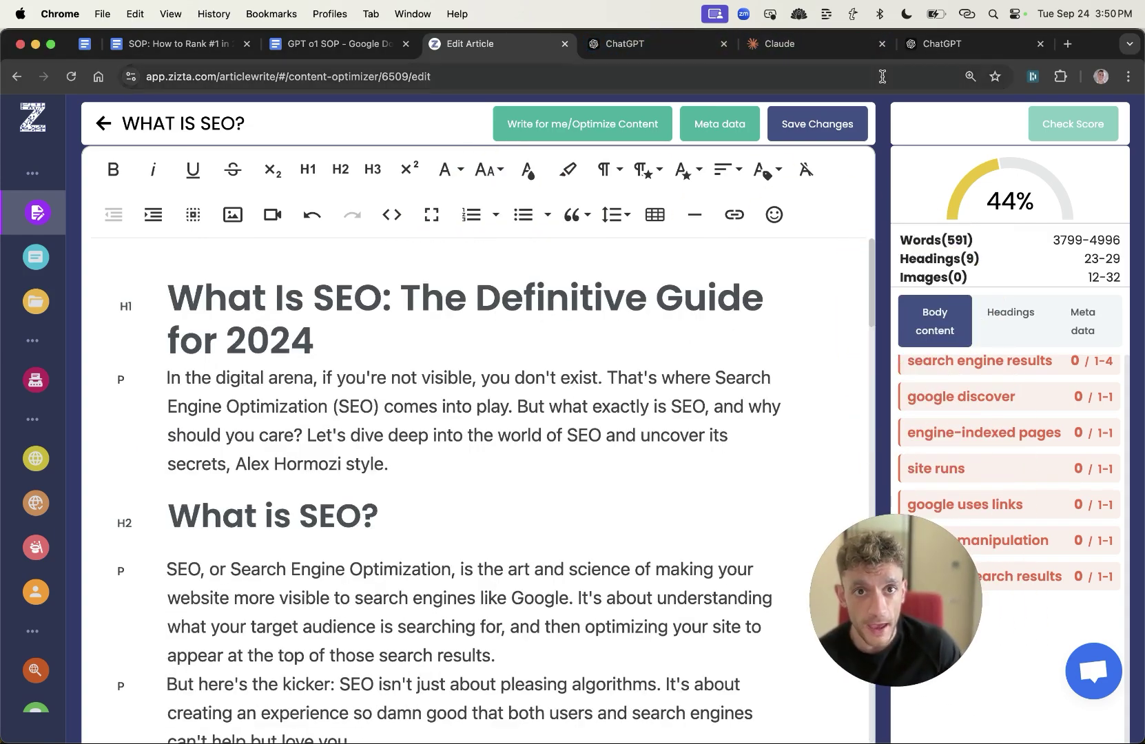
click(680, 48)
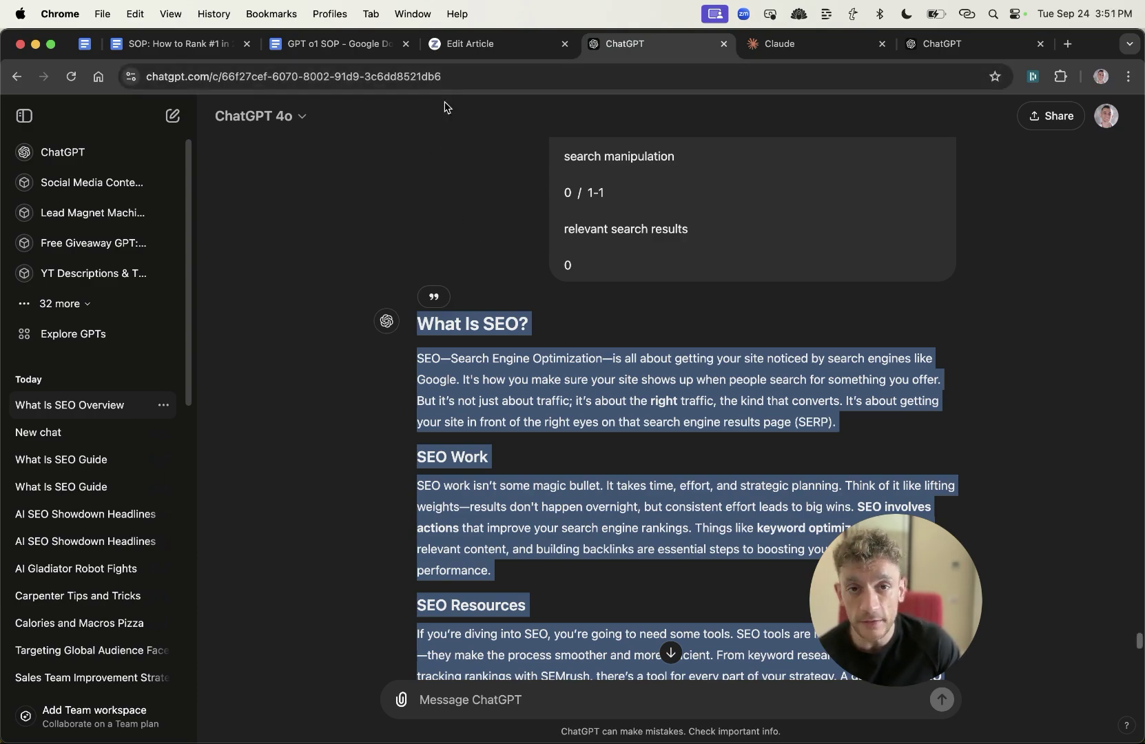
In the o1-mini chat, zoom in and select the 'What Is SEO? The Ultimate Guide' title
click(767, 46)
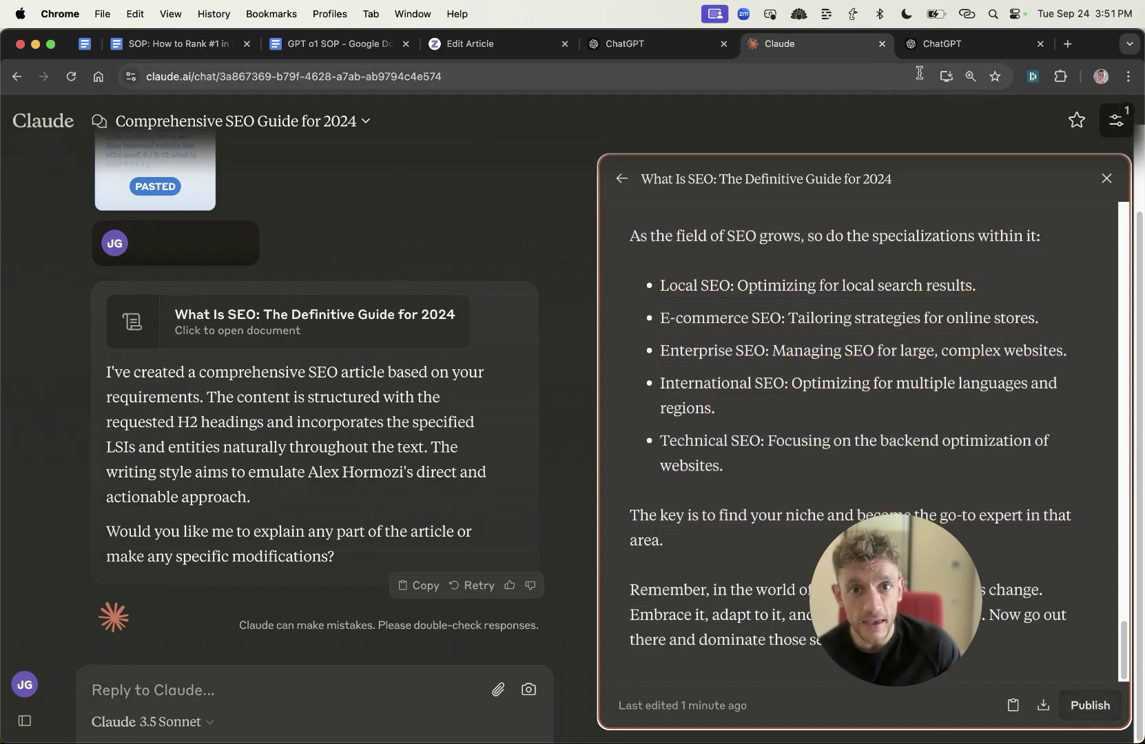
click(928, 49)
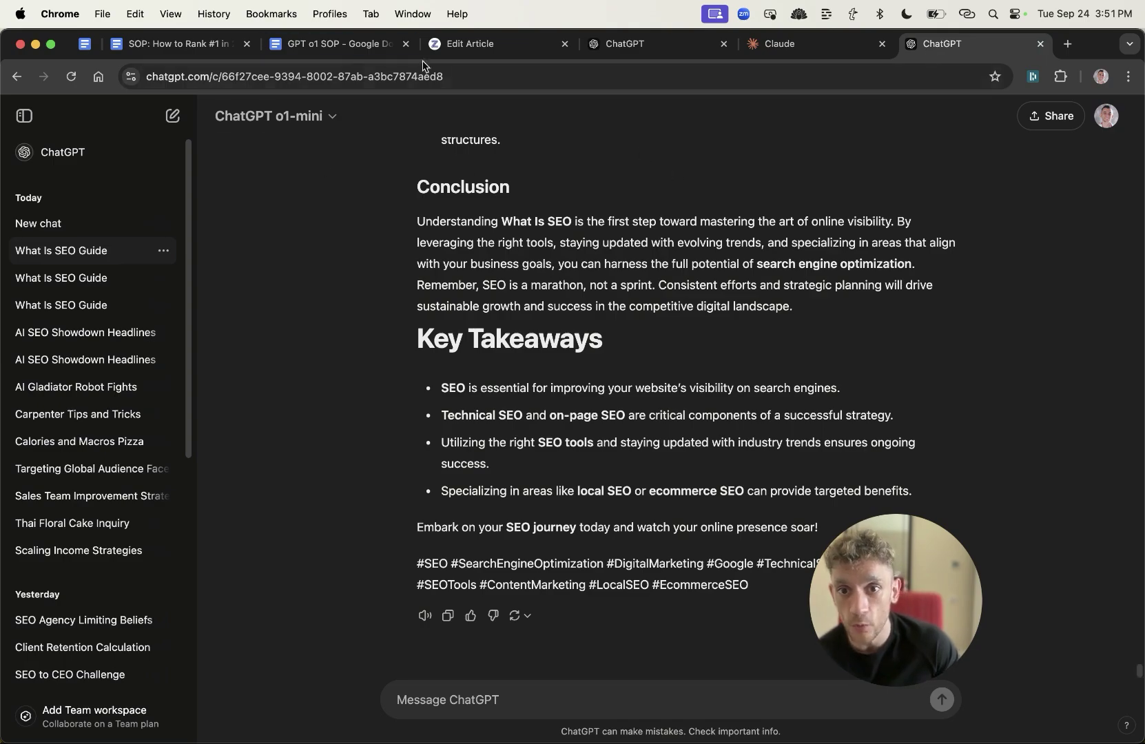
scroll(617, 356, up, 20)
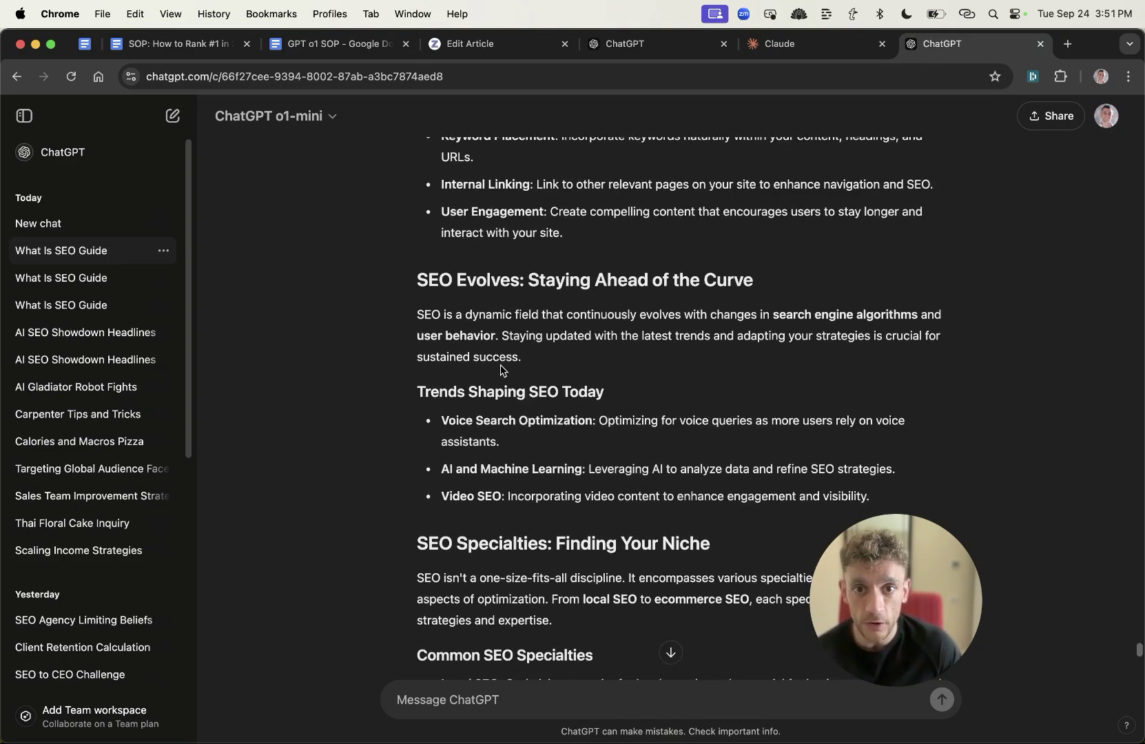
scroll(603, 482, up, 20)
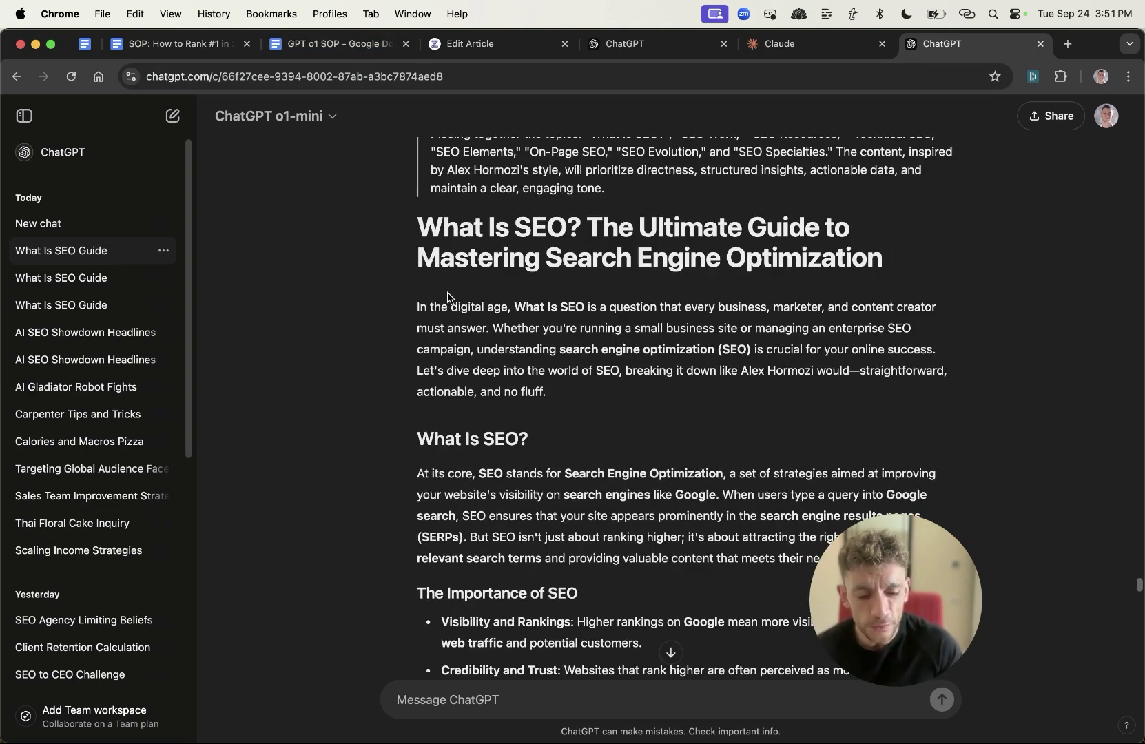
key(super+equal)
key(super+equal)
scroll(581, 311, down, 2)
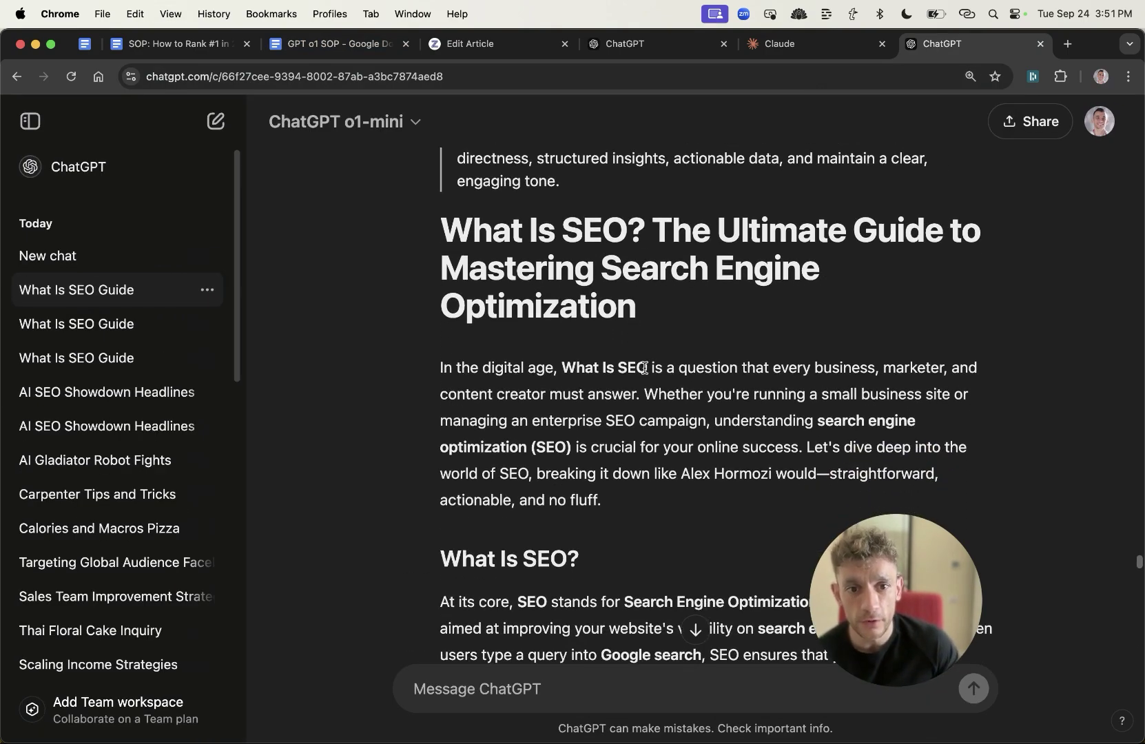
triple_click(483, 234)
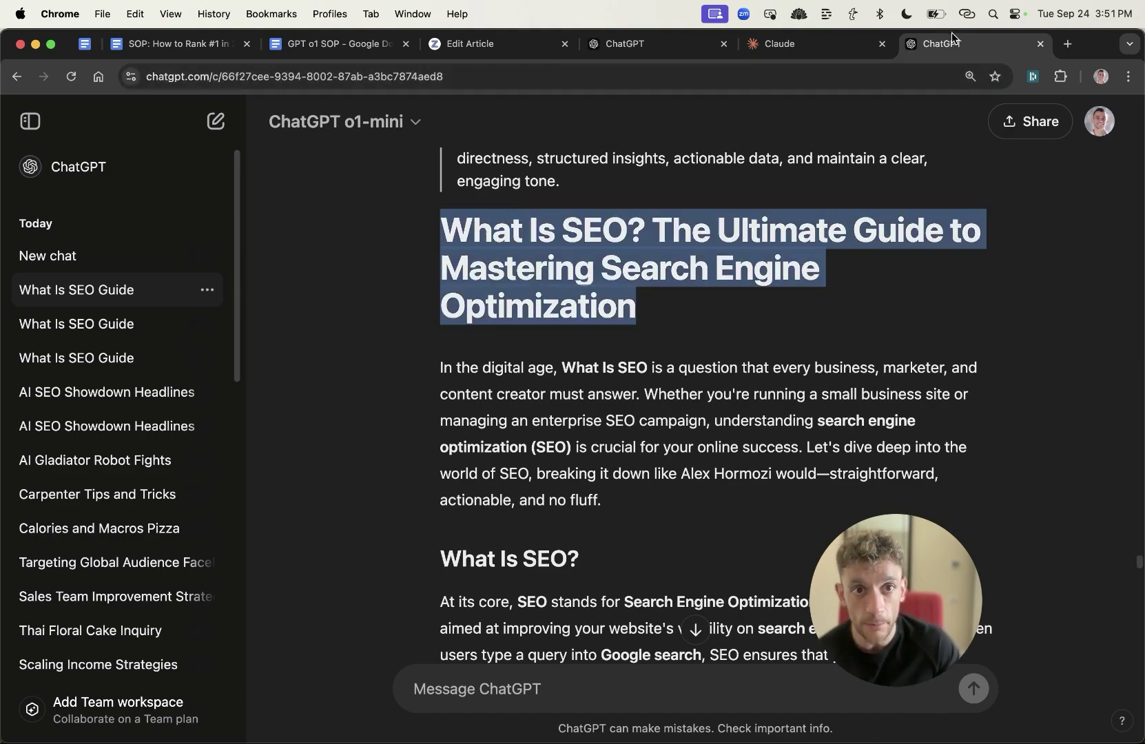
Place the ChatGPT tab beside Edit Article, switch to GPT-4o, and request a simplified Hormozi-style rewrite
drag(954, 44, 661, 43)
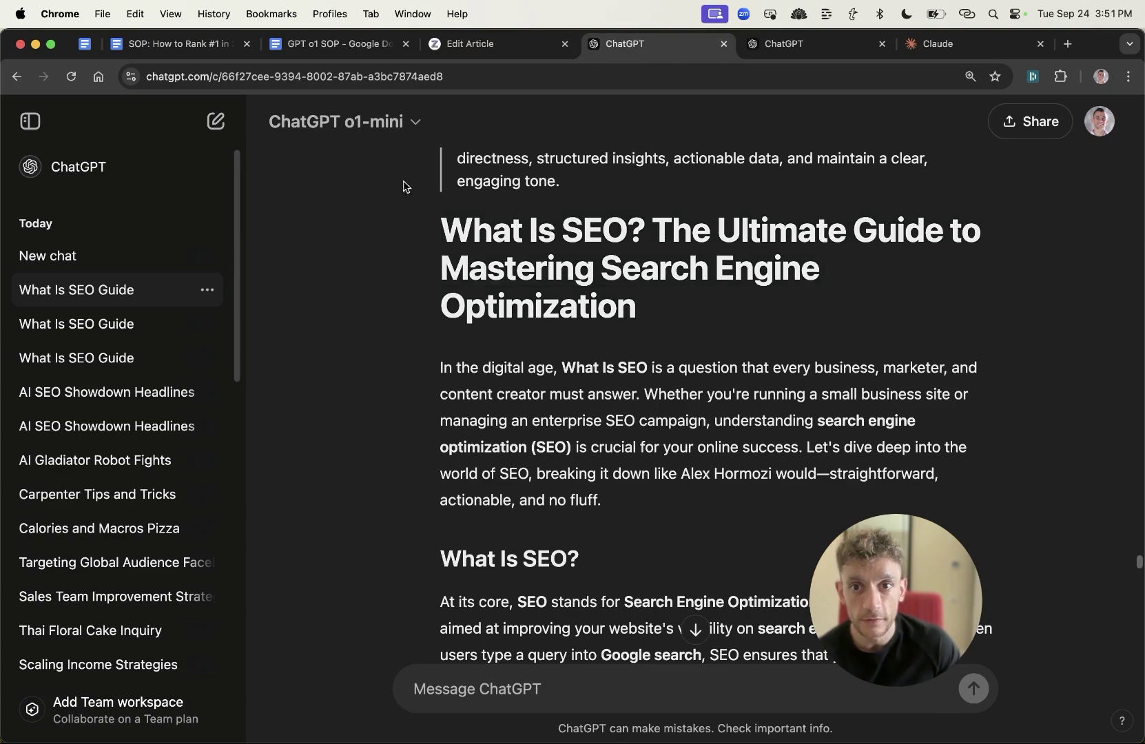
click(375, 118)
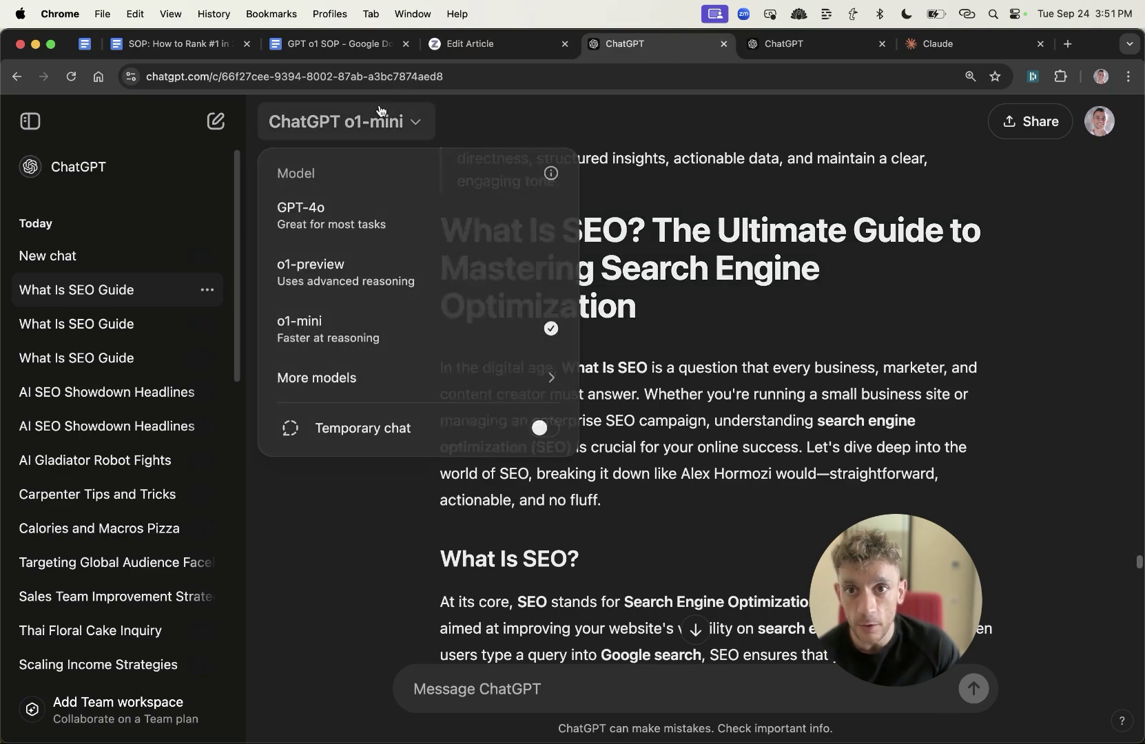
click(353, 222)
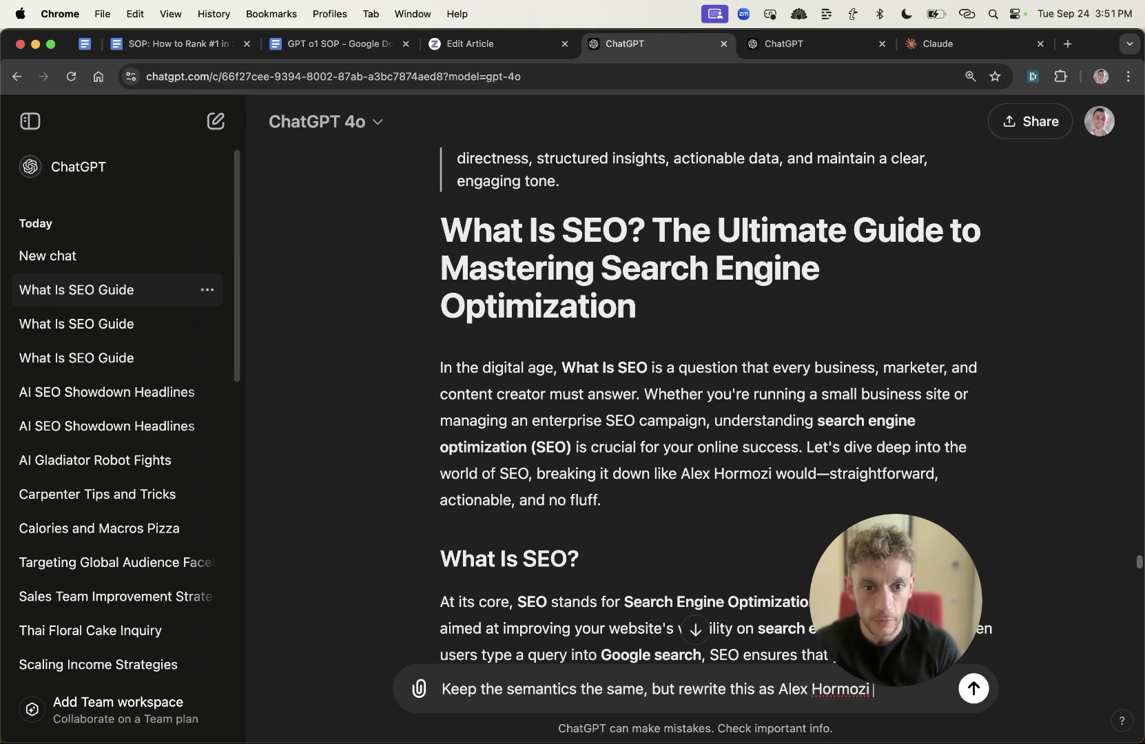
text(it.)
key(Return)
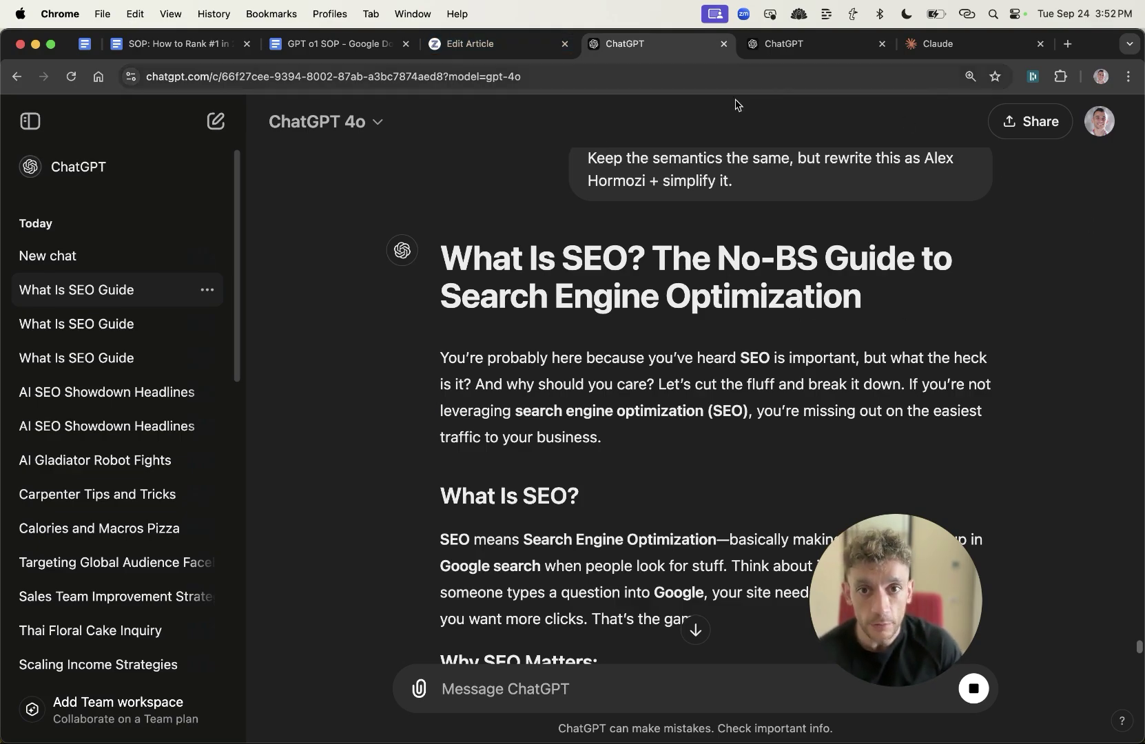
Scroll through the No-BS guide and try selecting its title and intro paragraph
scroll(613, 360, down, 7)
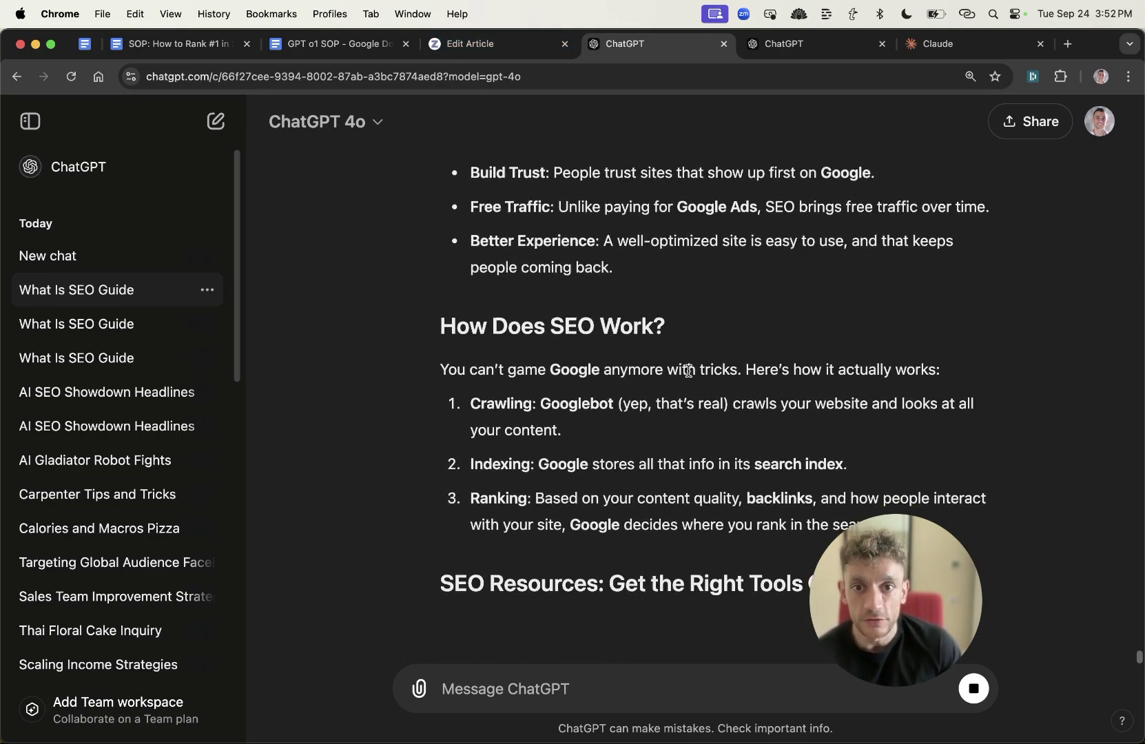
scroll(685, 425, up, 8)
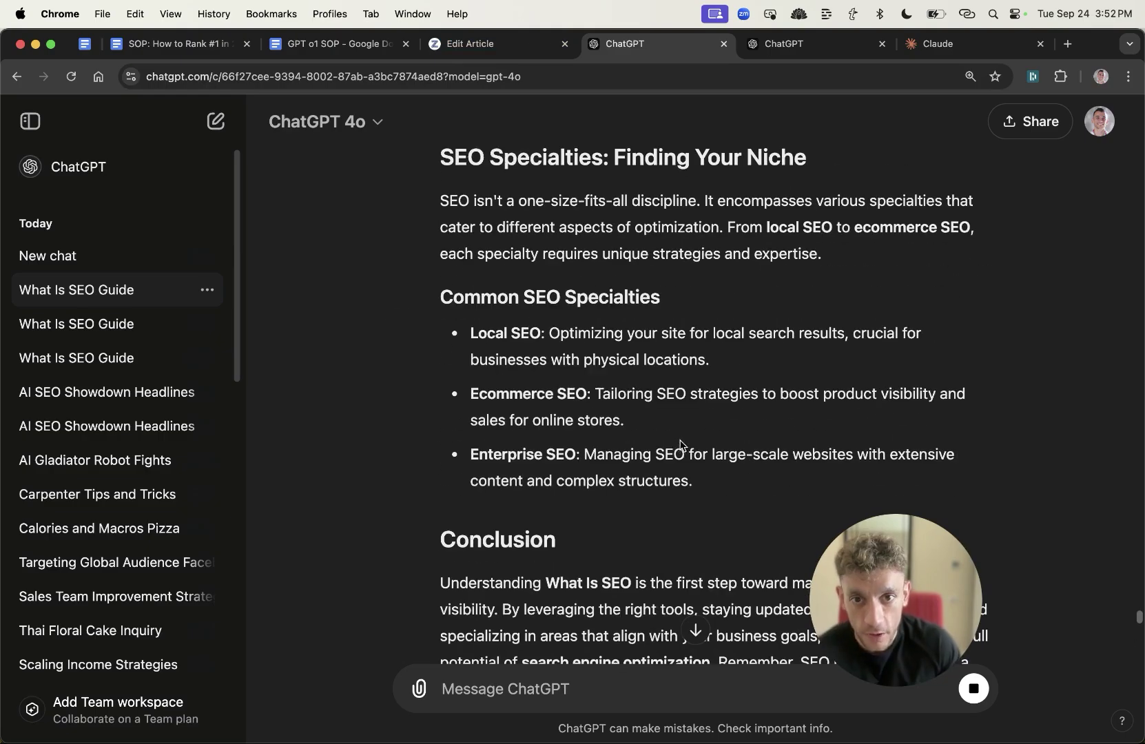
scroll(689, 441, up, 15)
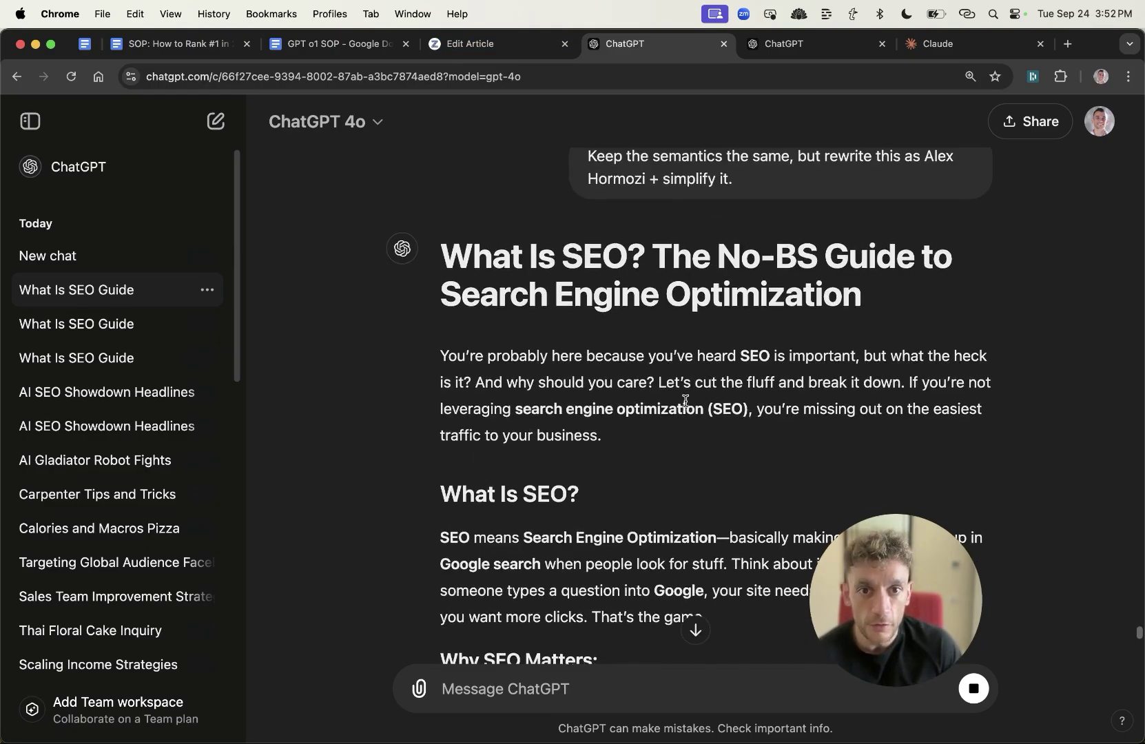
scroll(687, 407, up, 3)
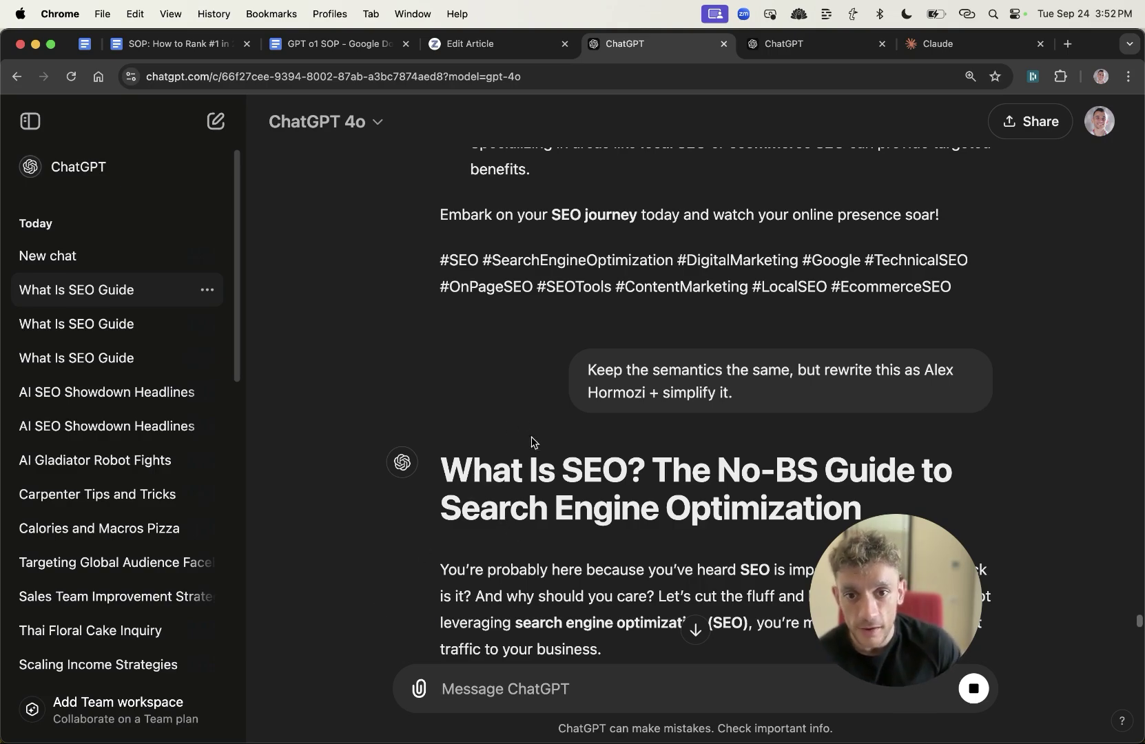
triple_click(490, 471)
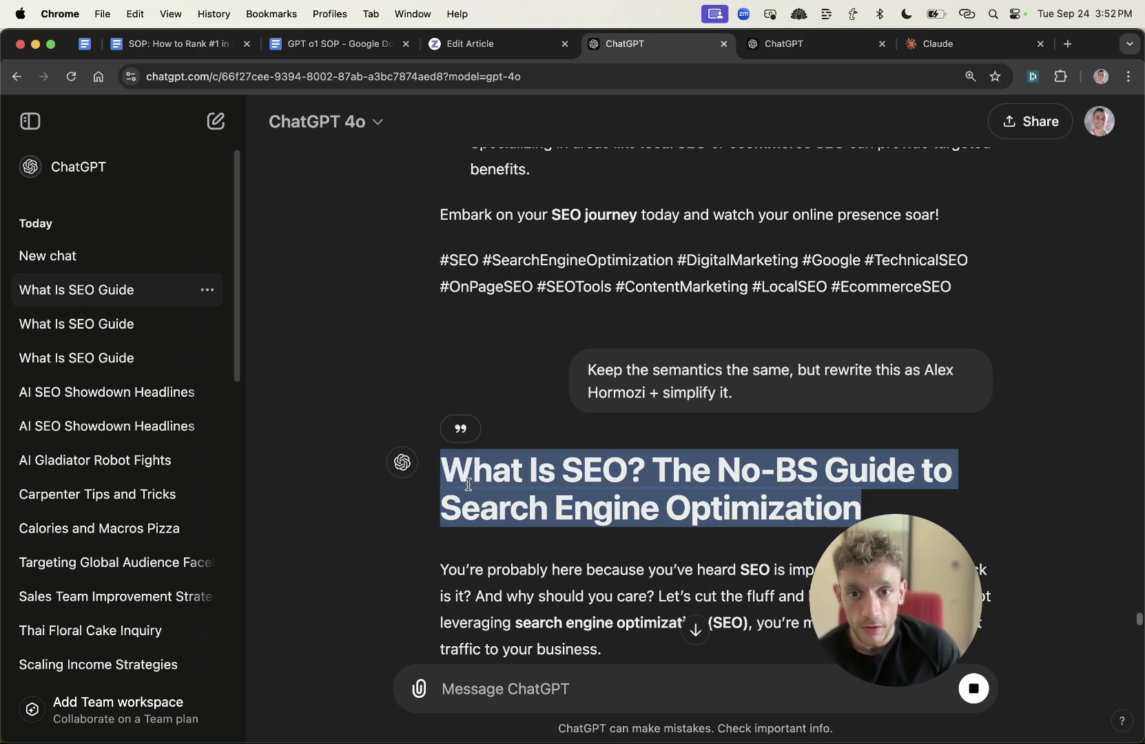
double_click(468, 479)
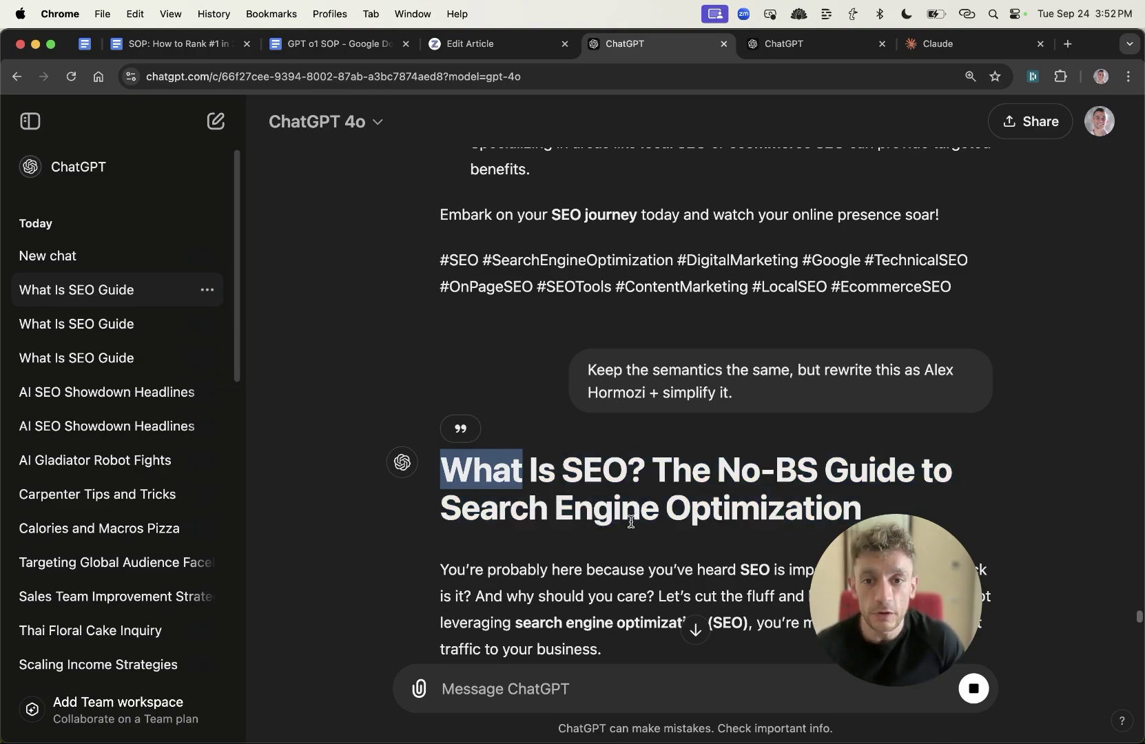
scroll(628, 524, down, 15)
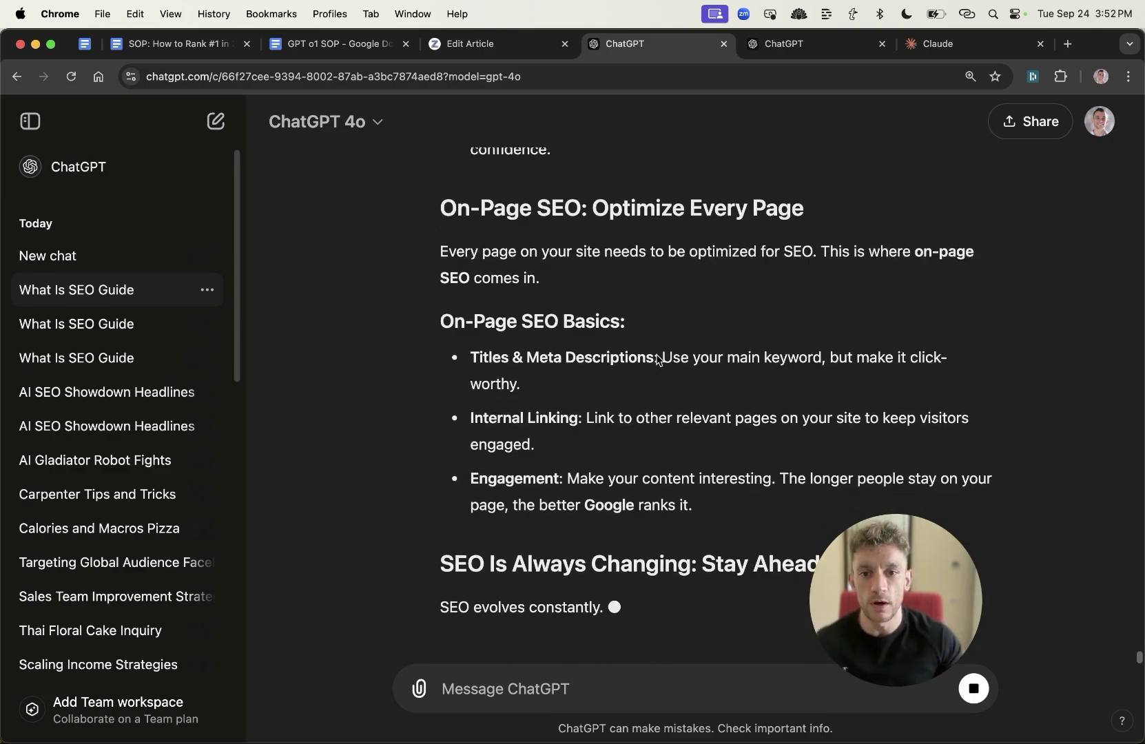
scroll(661, 449, up, 8)
scroll(661, 451, up, 15)
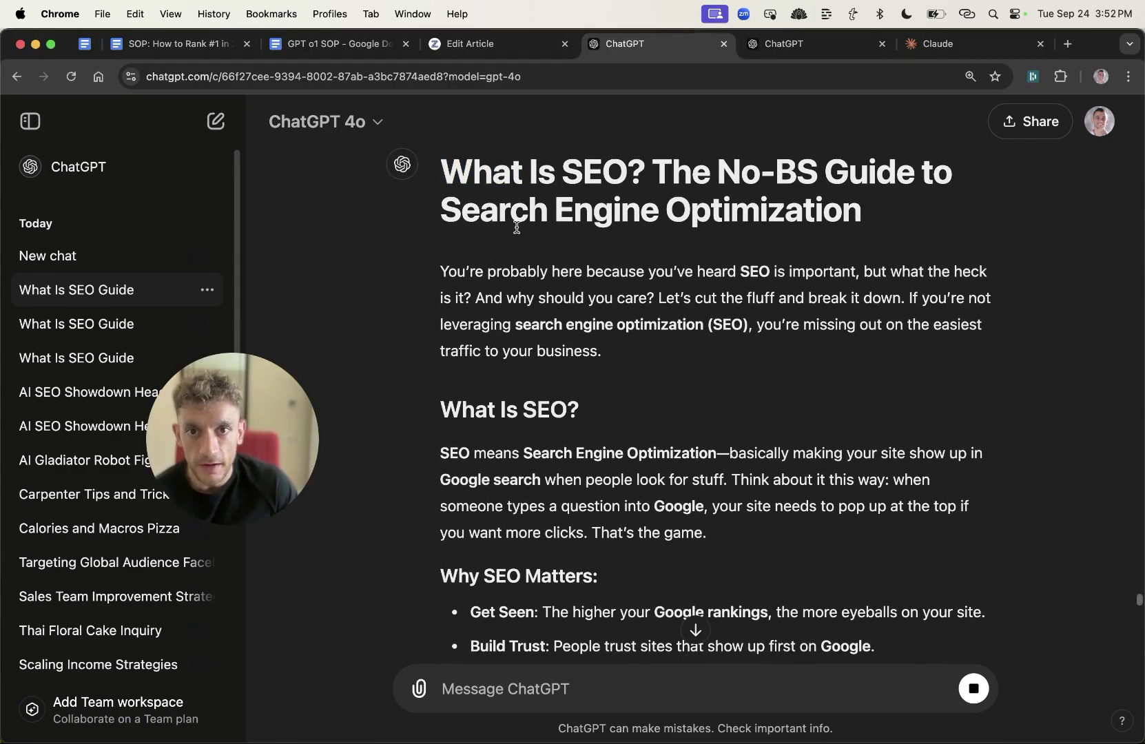
scroll(485, 238, up, 2)
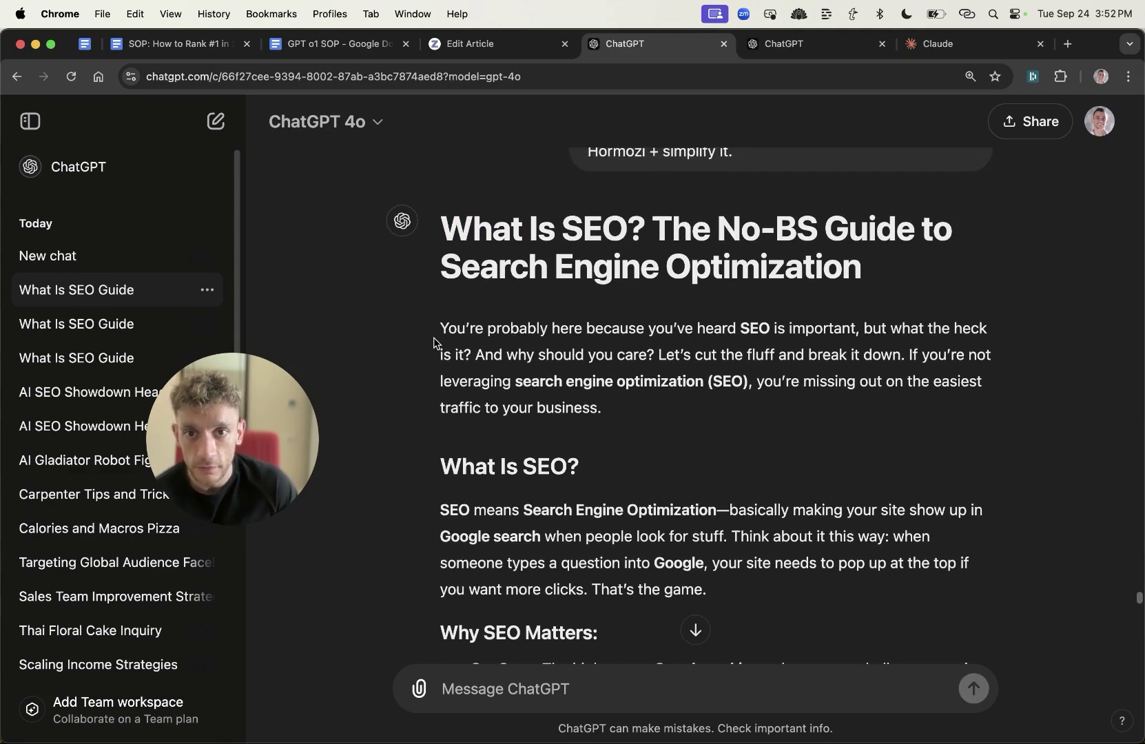
drag(535, 331, 717, 329)
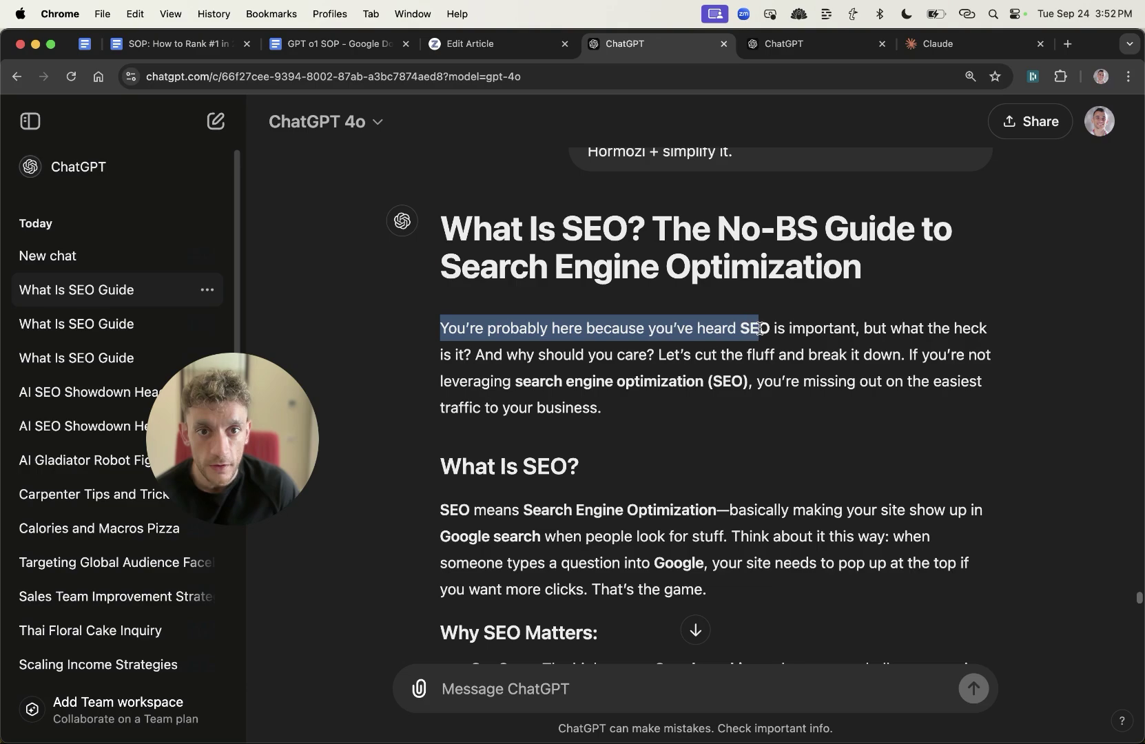
drag(877, 324, 916, 377)
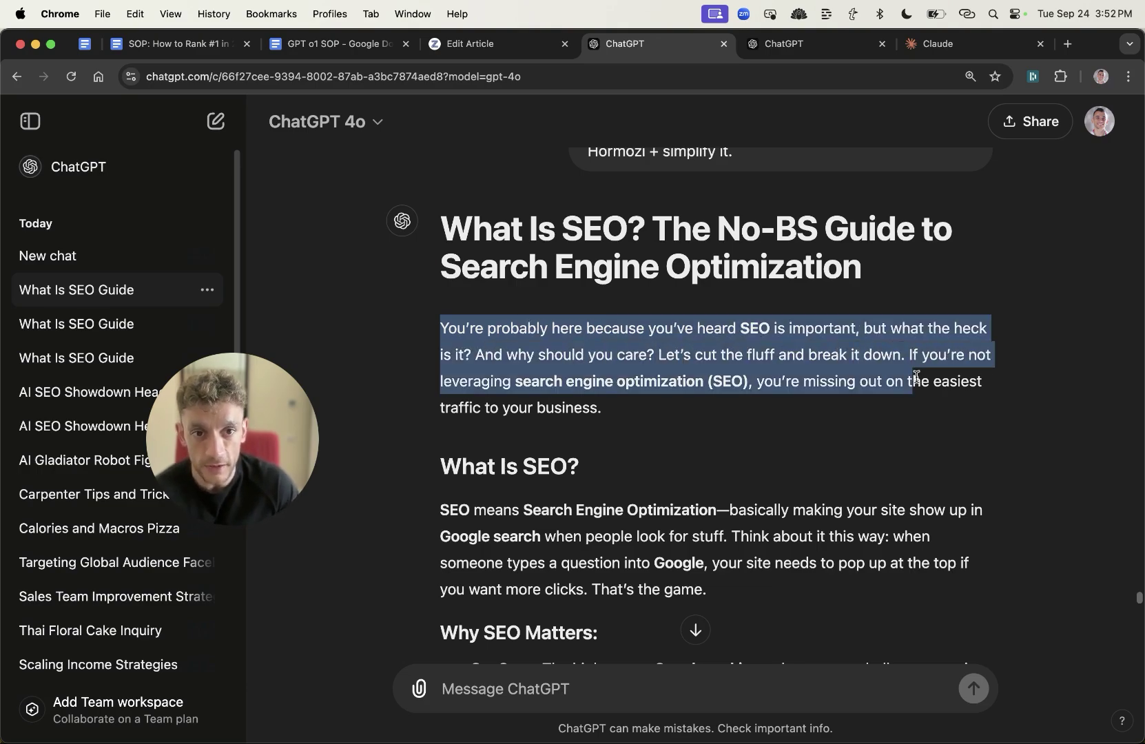
click(468, 242)
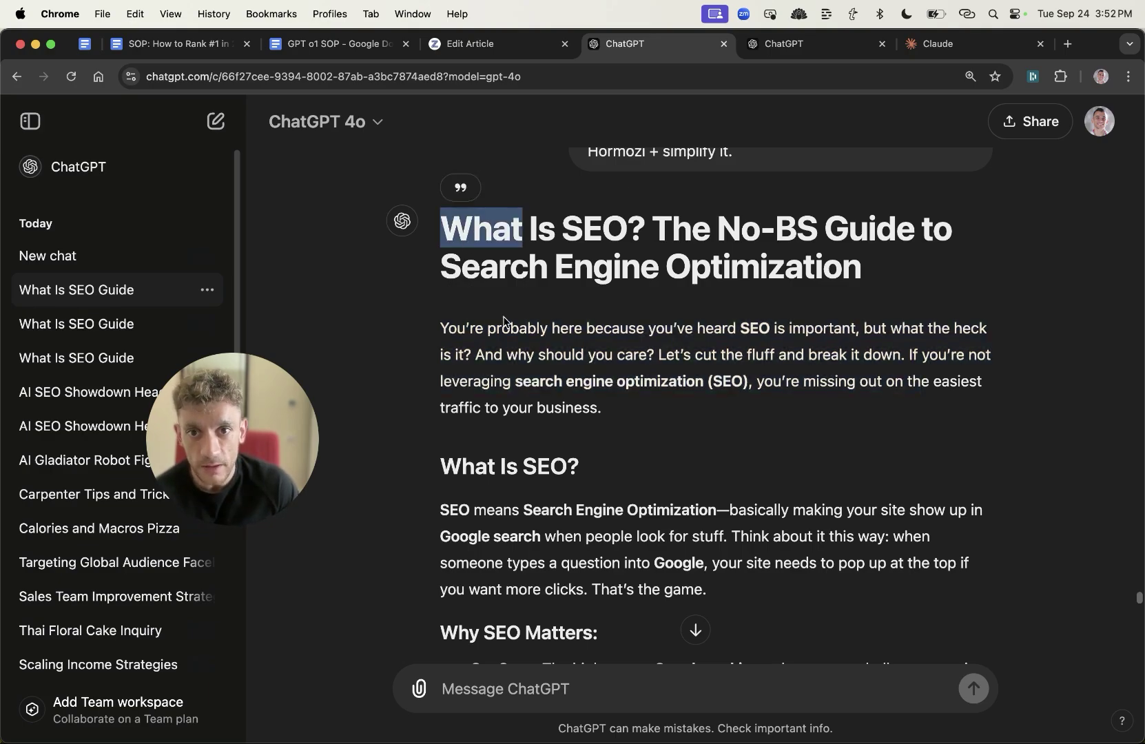
Select GPT-4o's whole response from the 'What Is SEO?' title through the TLDR list
scroll(534, 624, down, 20)
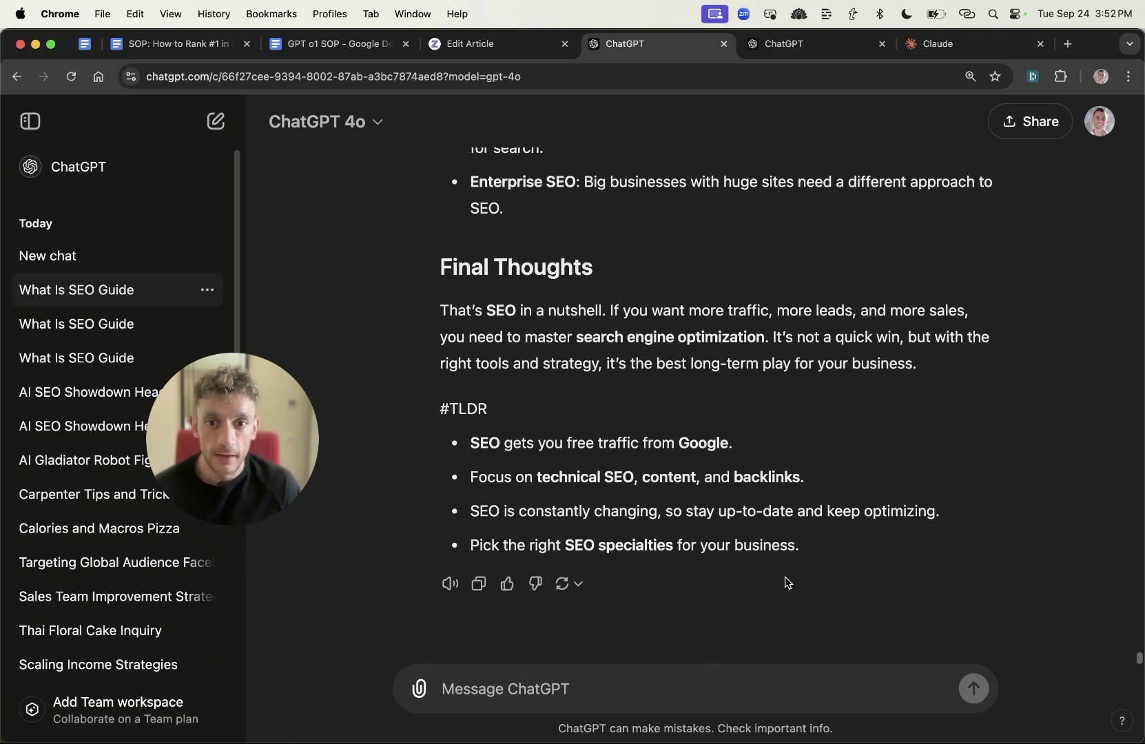
shift+click(844, 545)
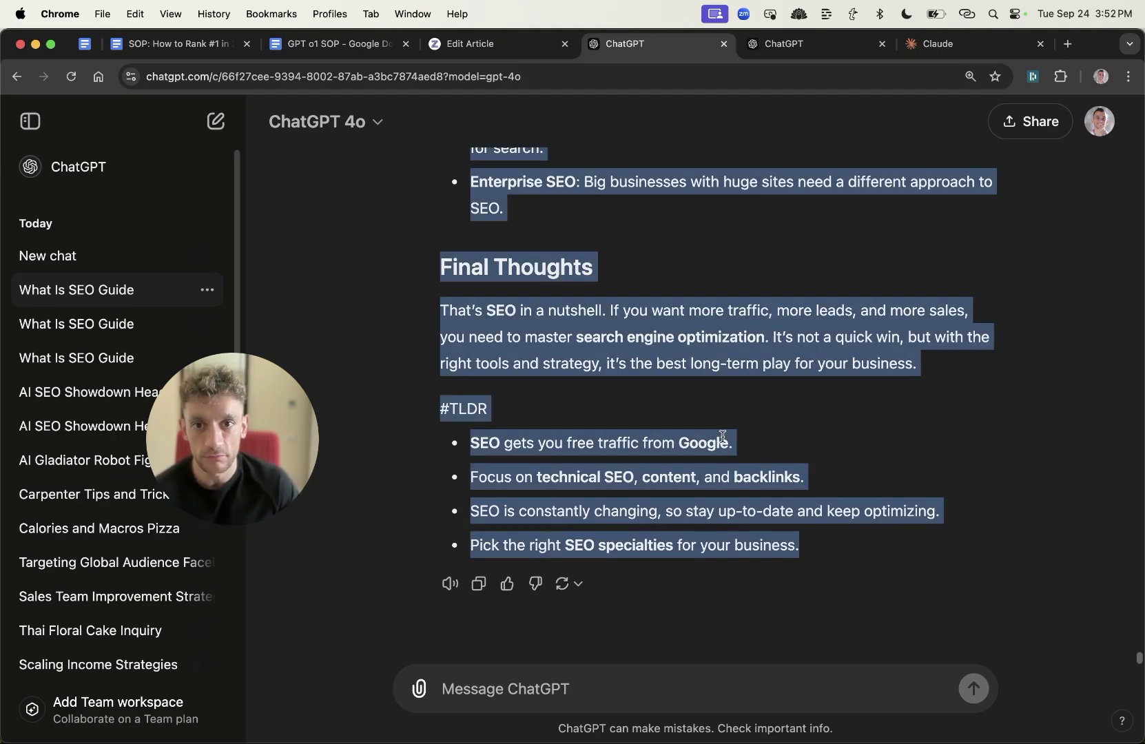
click(612, 331)
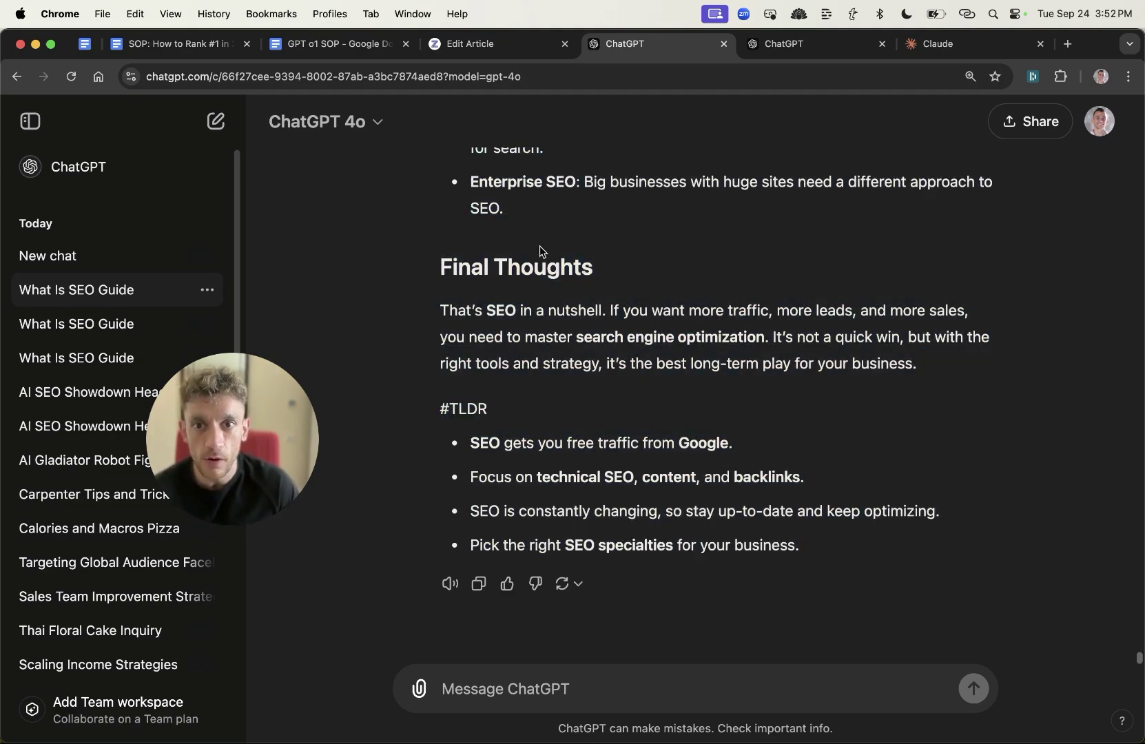
scroll(542, 251, up, 20)
double_click(487, 398)
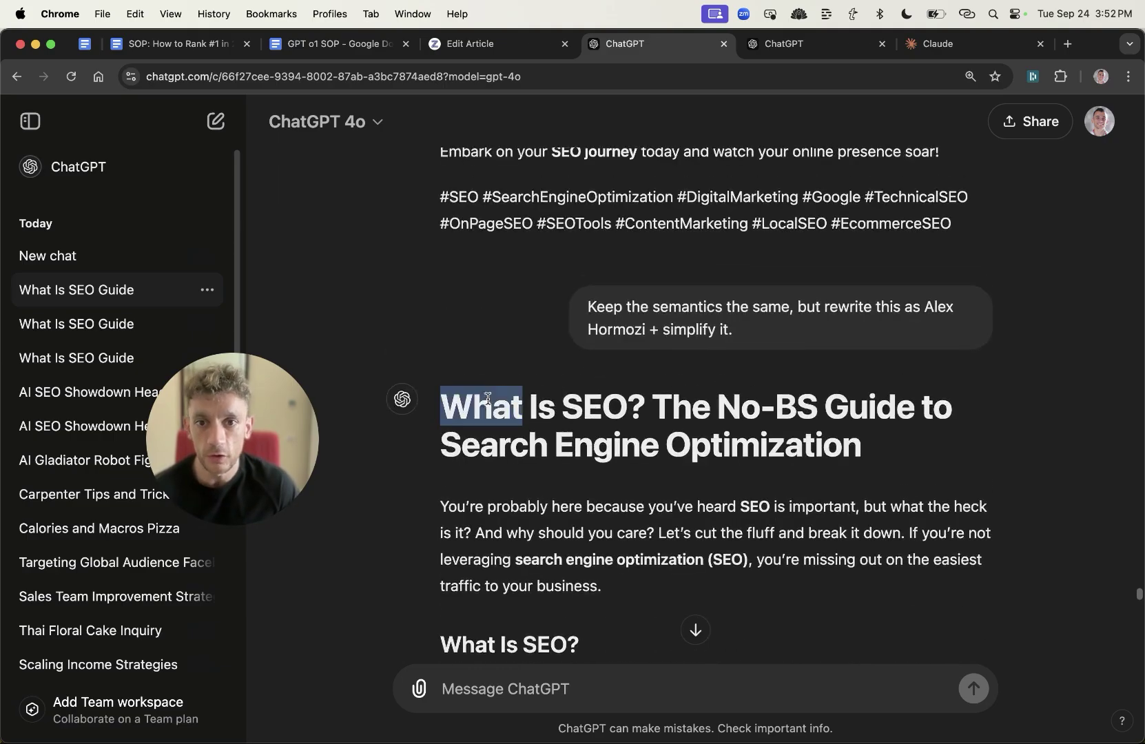
scroll(688, 496, down, 20)
shift+click(851, 556)
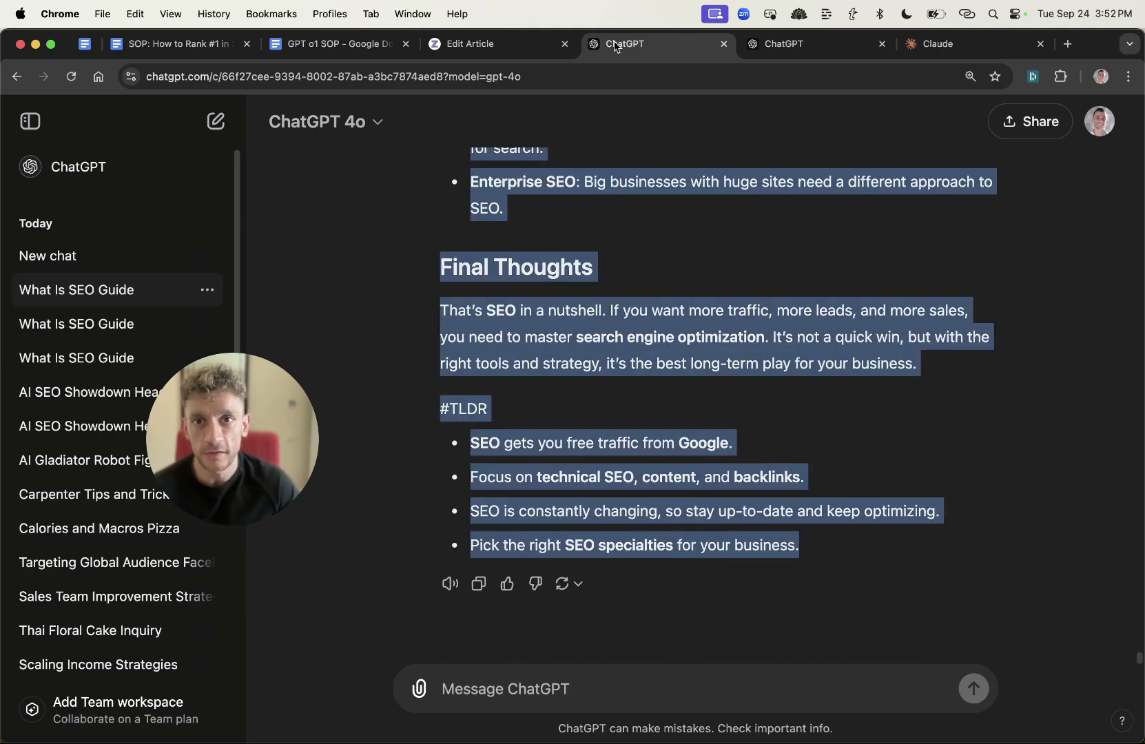
Replace the Zizta article with GPT-4o's pasted rewrite and run Check Score
click(496, 43)
key(super+a)
key(BackSpace)
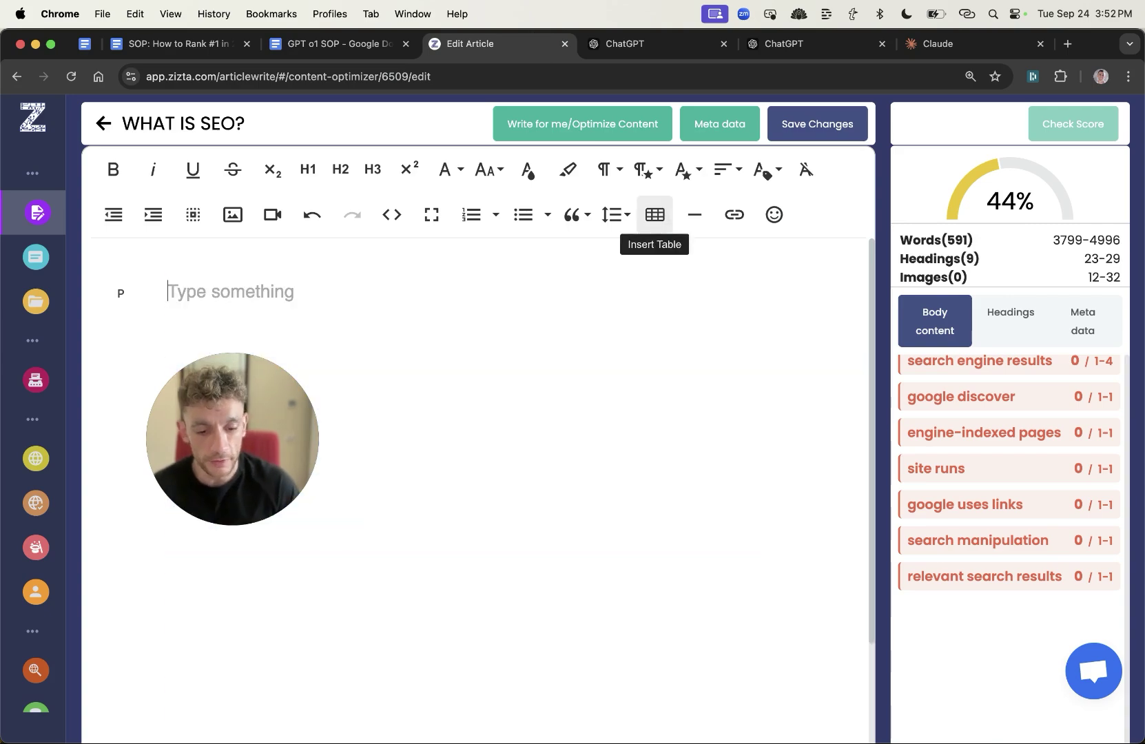
key(super+v)
click(1034, 126)
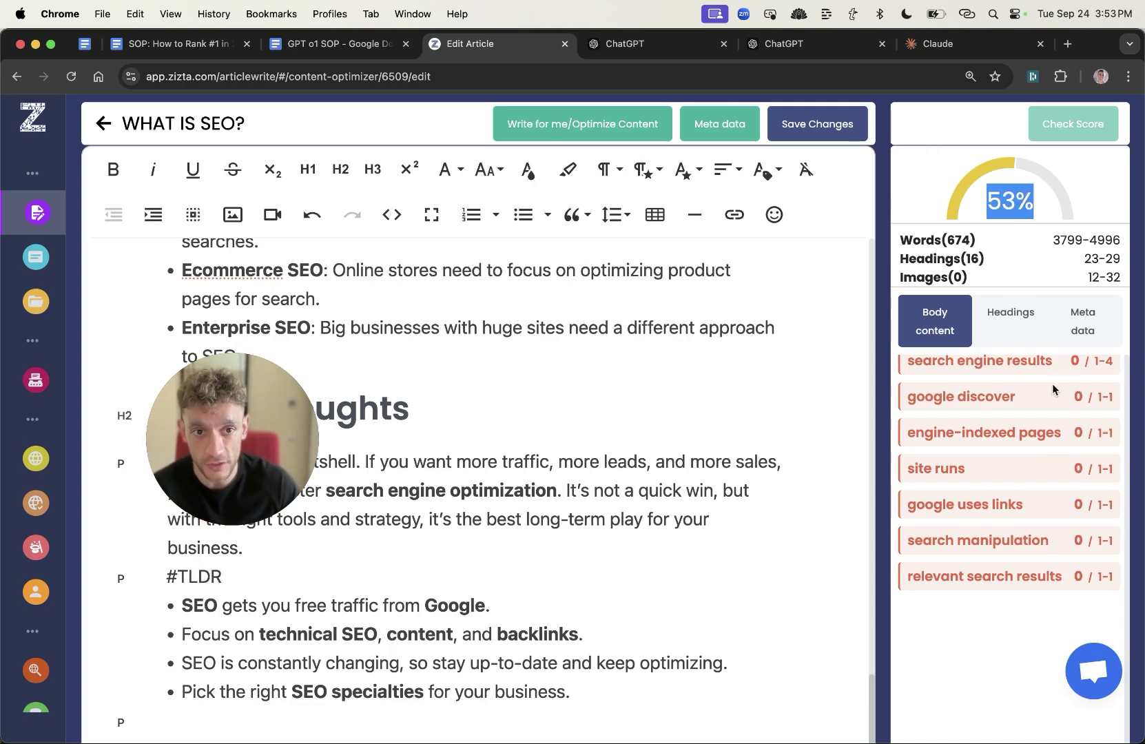
Scroll up to the score gauge and highlight the new 53% result
scroll(1052, 389, up, 15)
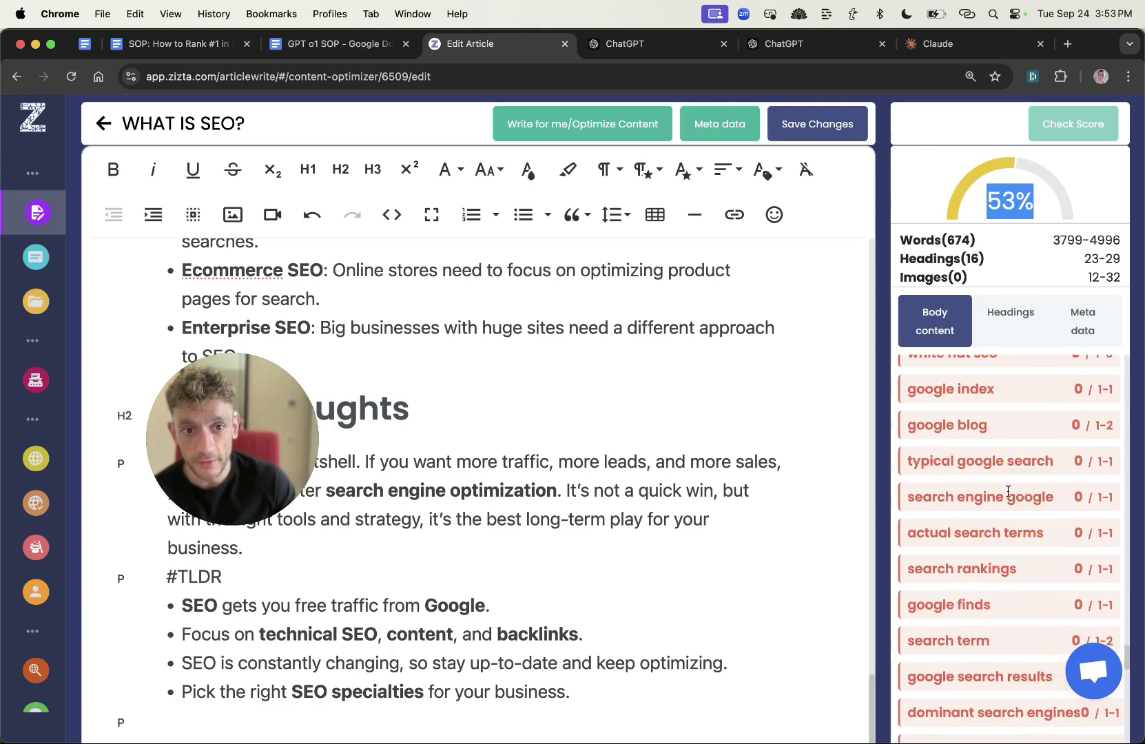
scroll(1026, 454, up, 15)
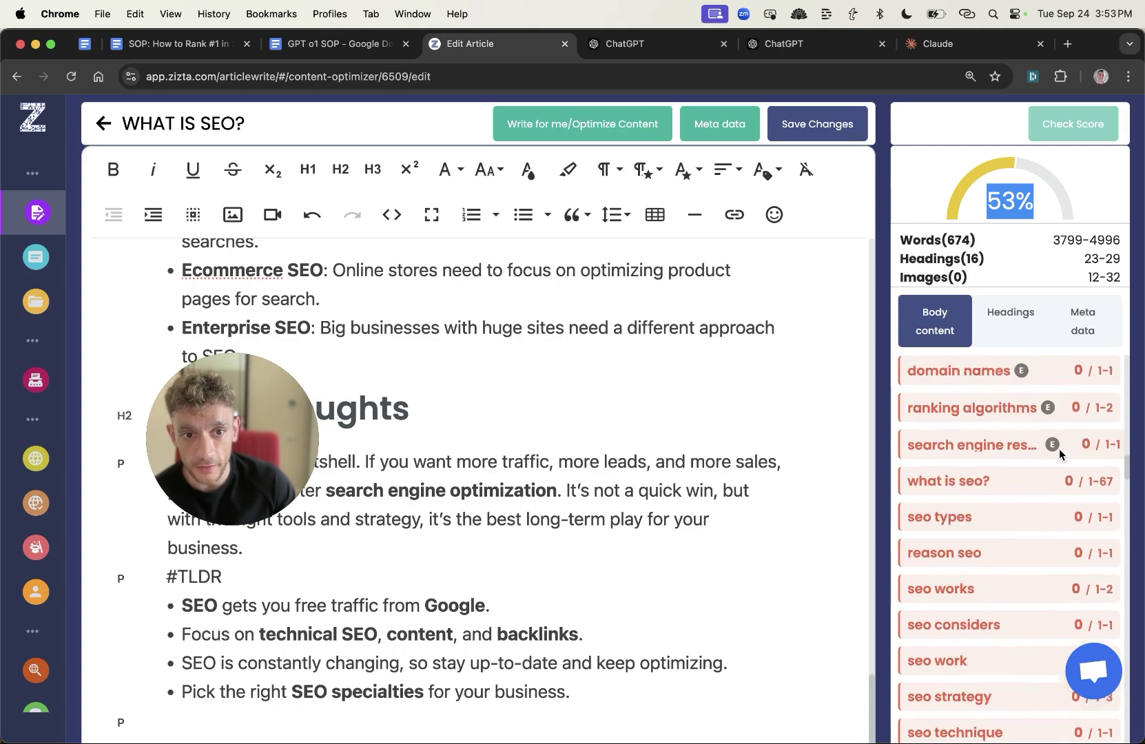
scroll(1061, 454, up, 10)
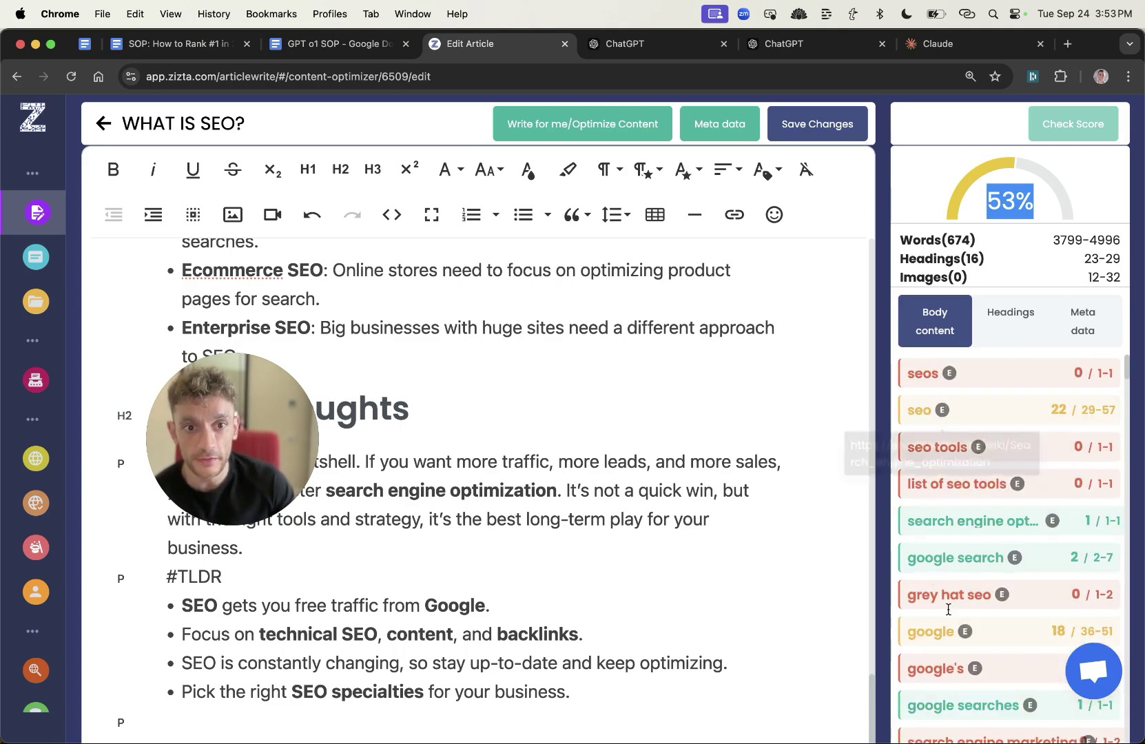
drag(986, 201, 1033, 200)
click(356, 387)
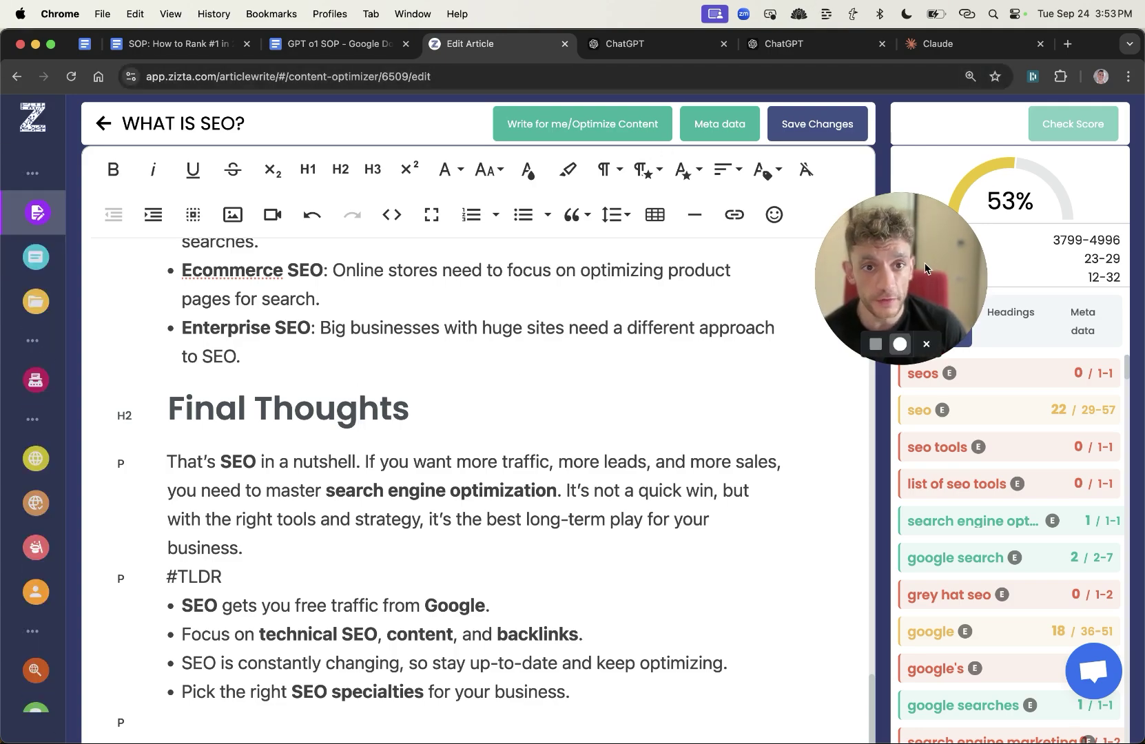
Highlight the 53% score on the gauge again and scroll the editor down
drag(953, 270, 823, 267)
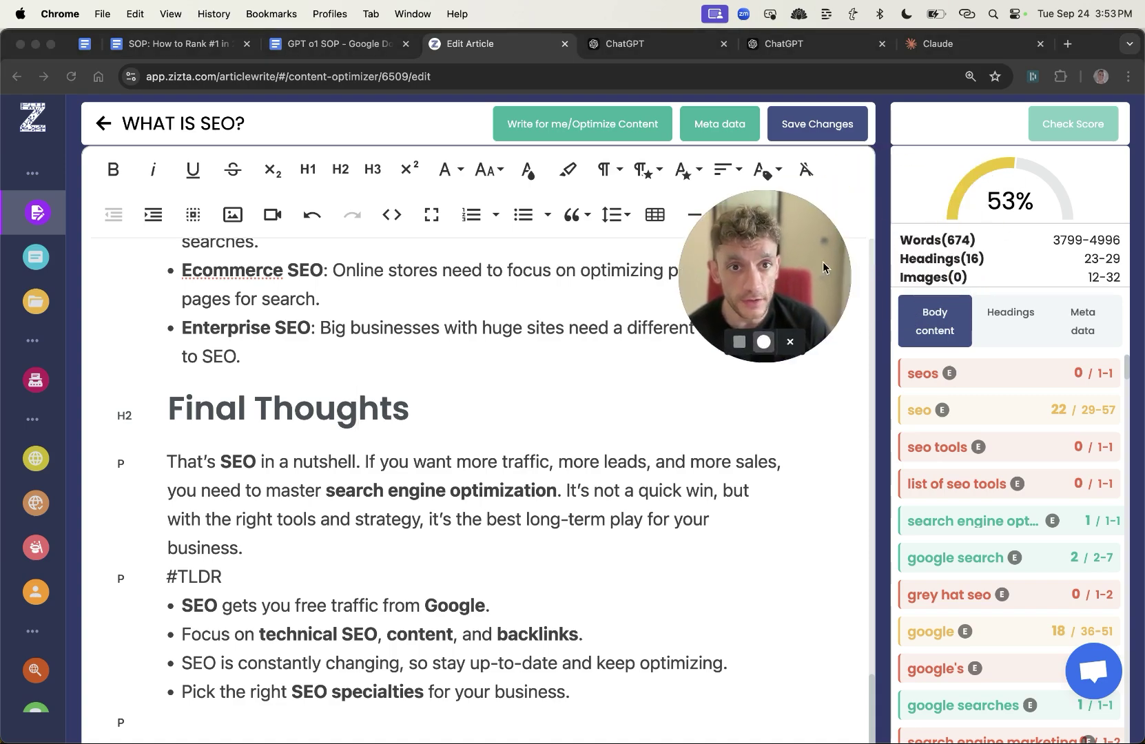
click(904, 158)
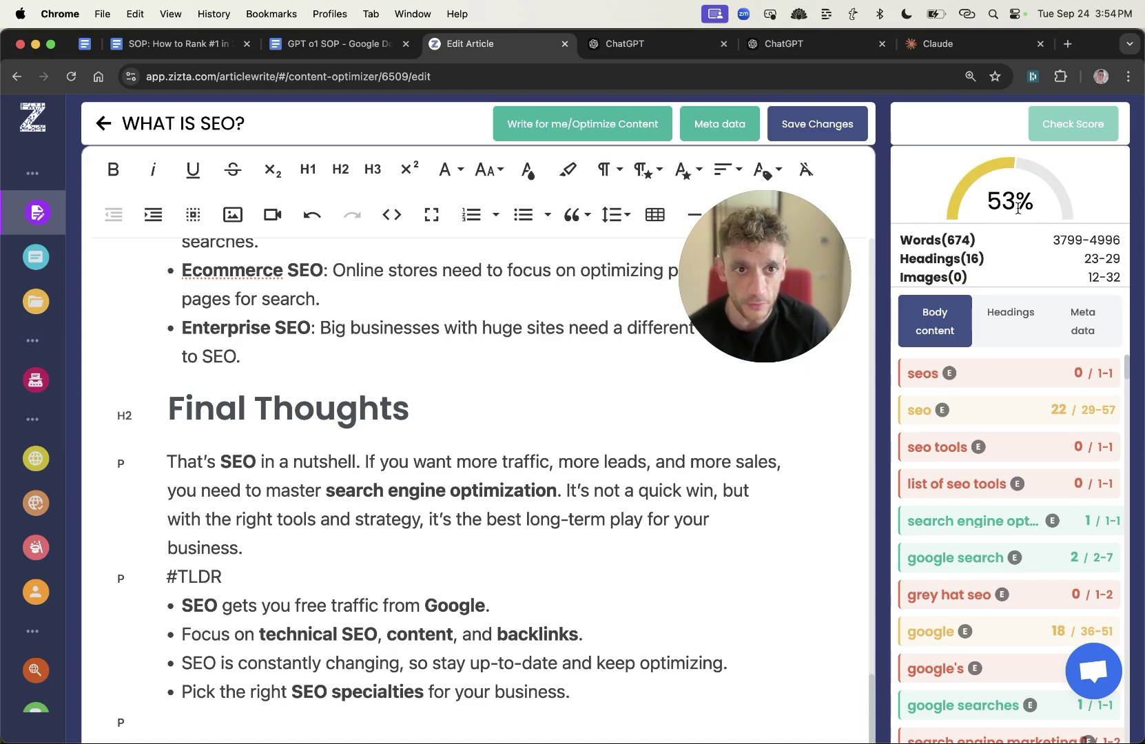
double_click(1013, 204)
click(1014, 205)
drag(1016, 204, 986, 197)
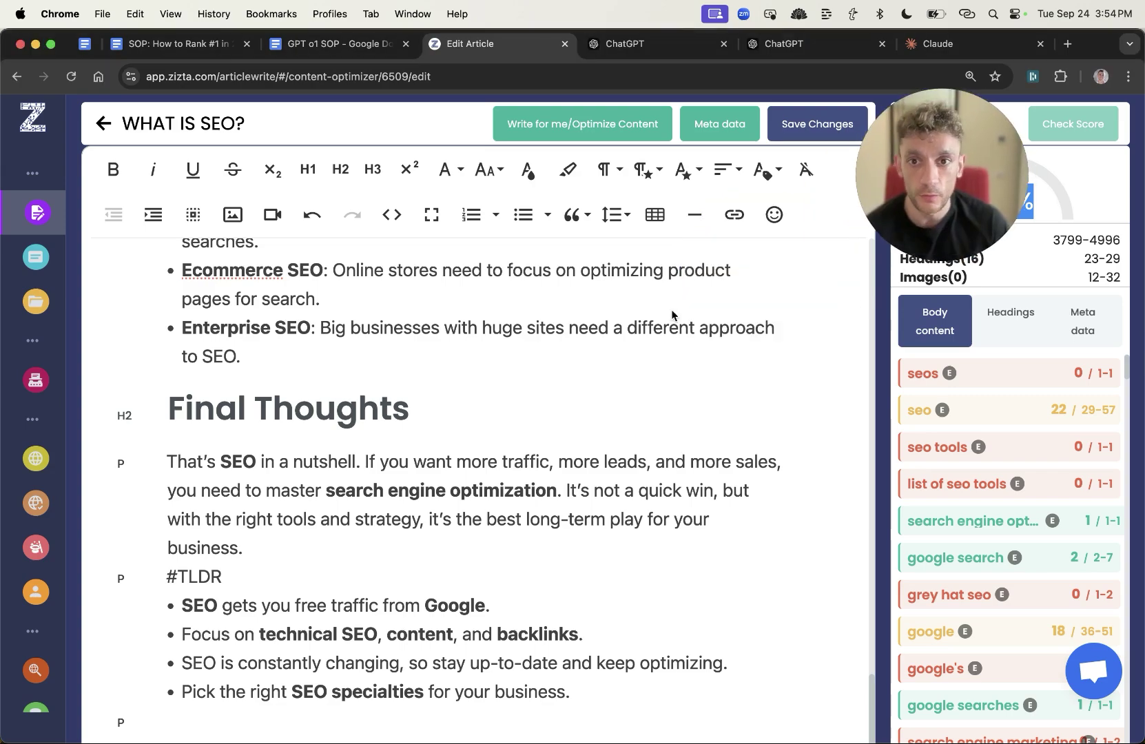
scroll(660, 496, down, 1)
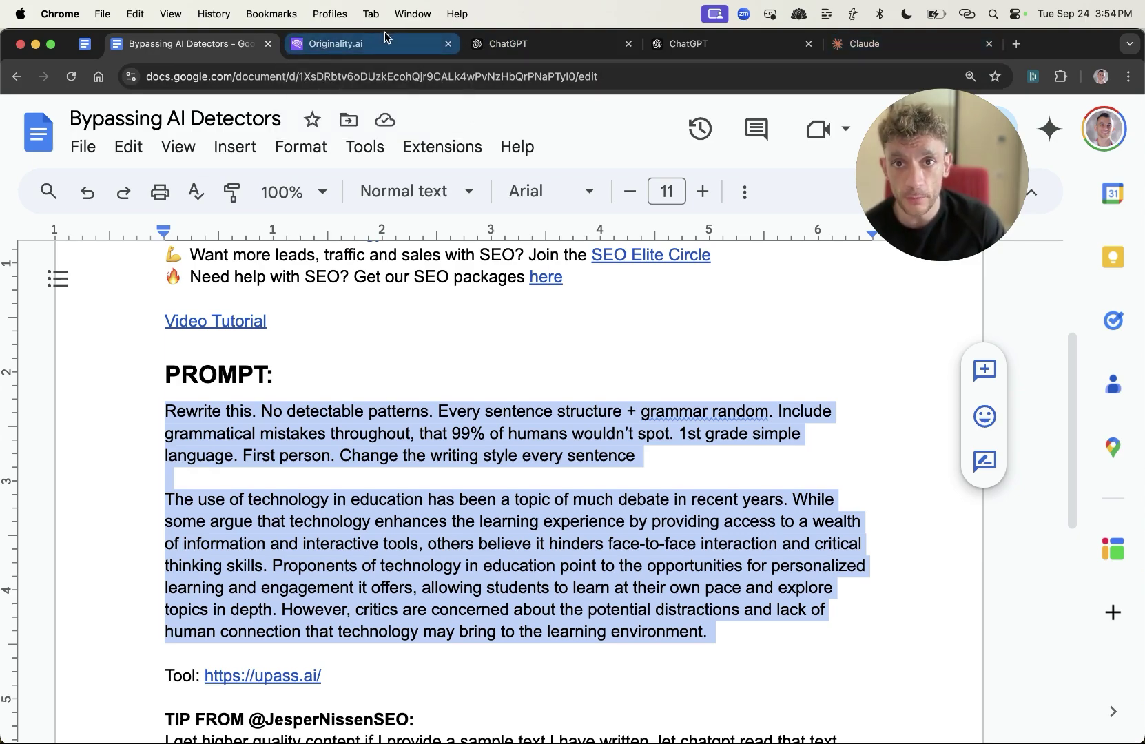
Expand Originality.ai's Content Scanner and select the rewrite prompt with its sample paragraph in Docs
click(391, 44)
drag(391, 44, 529, 45)
click(82, 197)
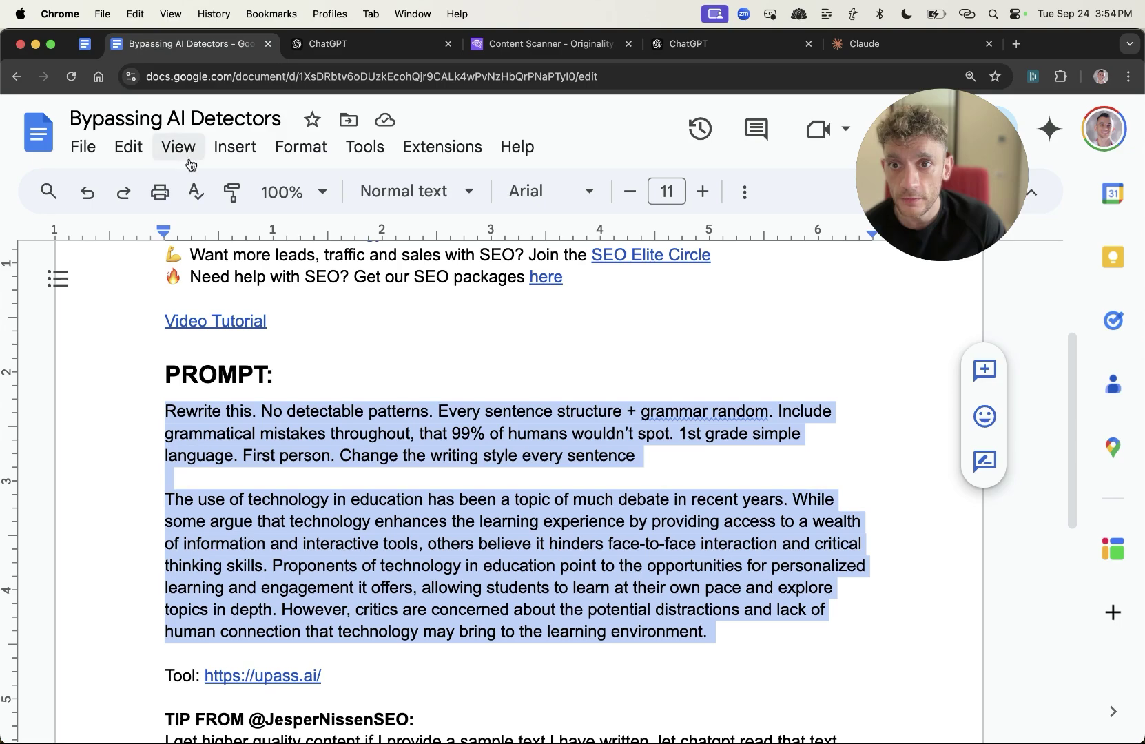
click(102, 493)
drag(102, 493, 143, 405)
key(super+c)
Paste and send the rewrite prompt and paragraph to both the GPT-4o and o1-mini chats
click(371, 41)
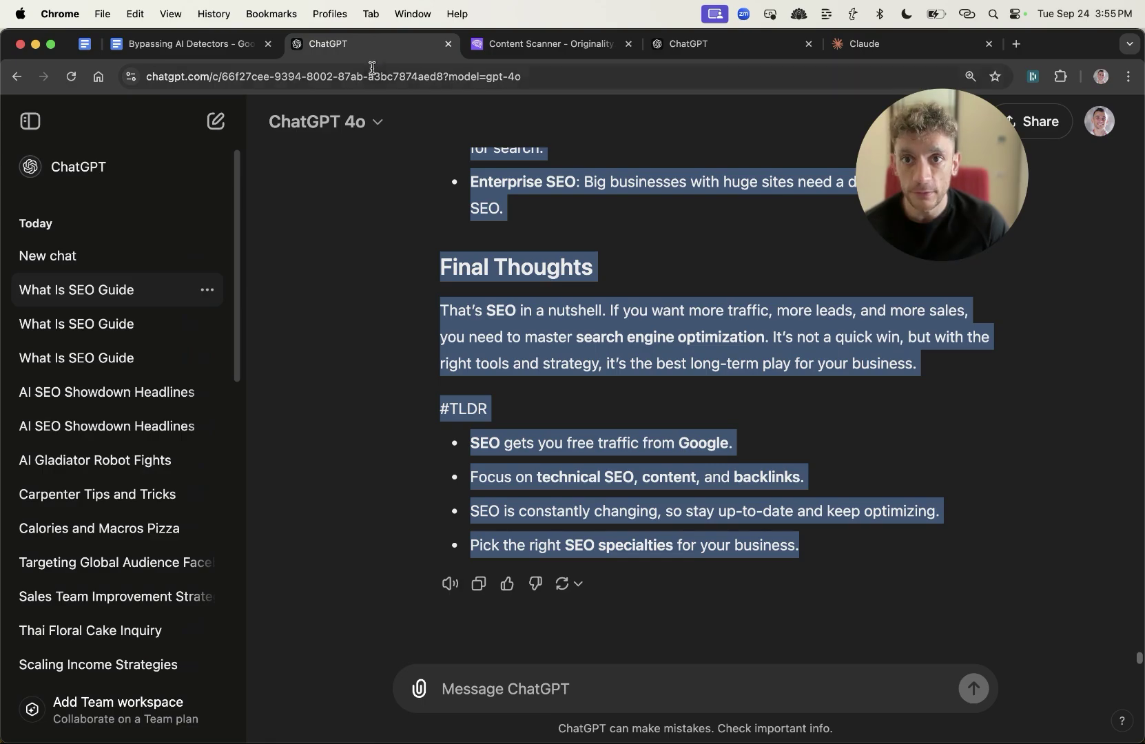
click(602, 687)
key(super+v)
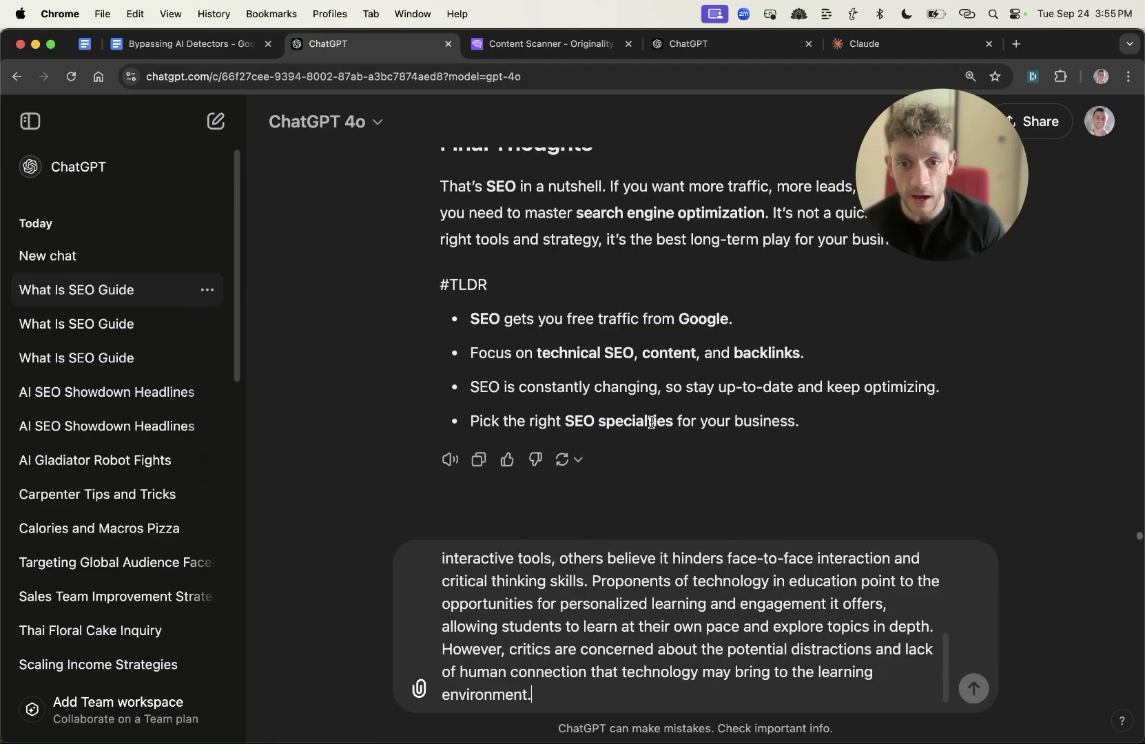
key(Return)
key(ctrl+Tab)
key(ctrl+Tab)
key(super+v)
key(super+Up)
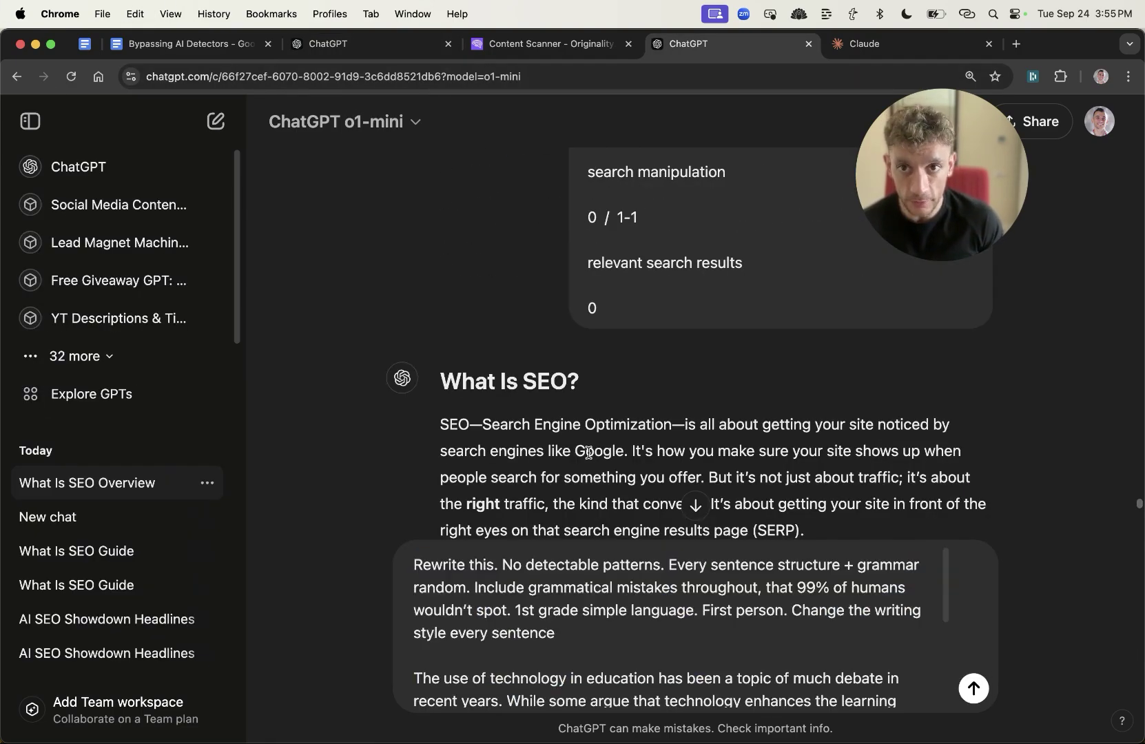
key(Return)
Select GPT-4o's casual 'Tech in schools?' rewrite
key(ctrl+Tab)
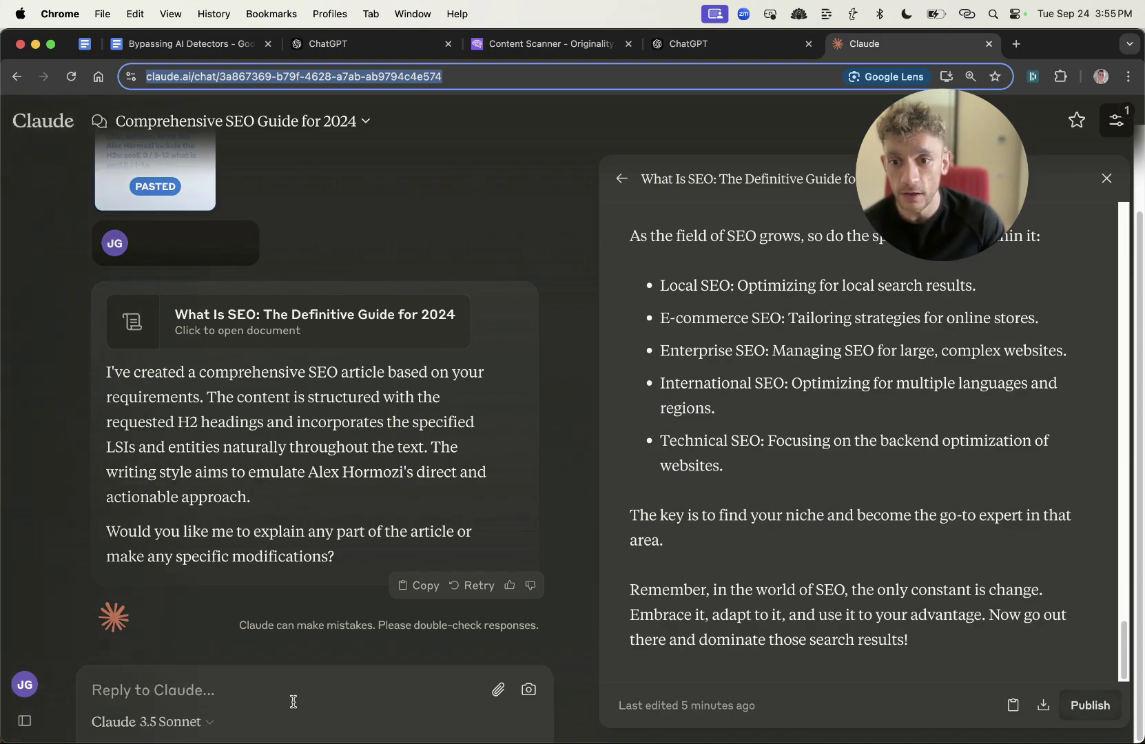
key(super+3)
triple_click(540, 439)
key(super+c)
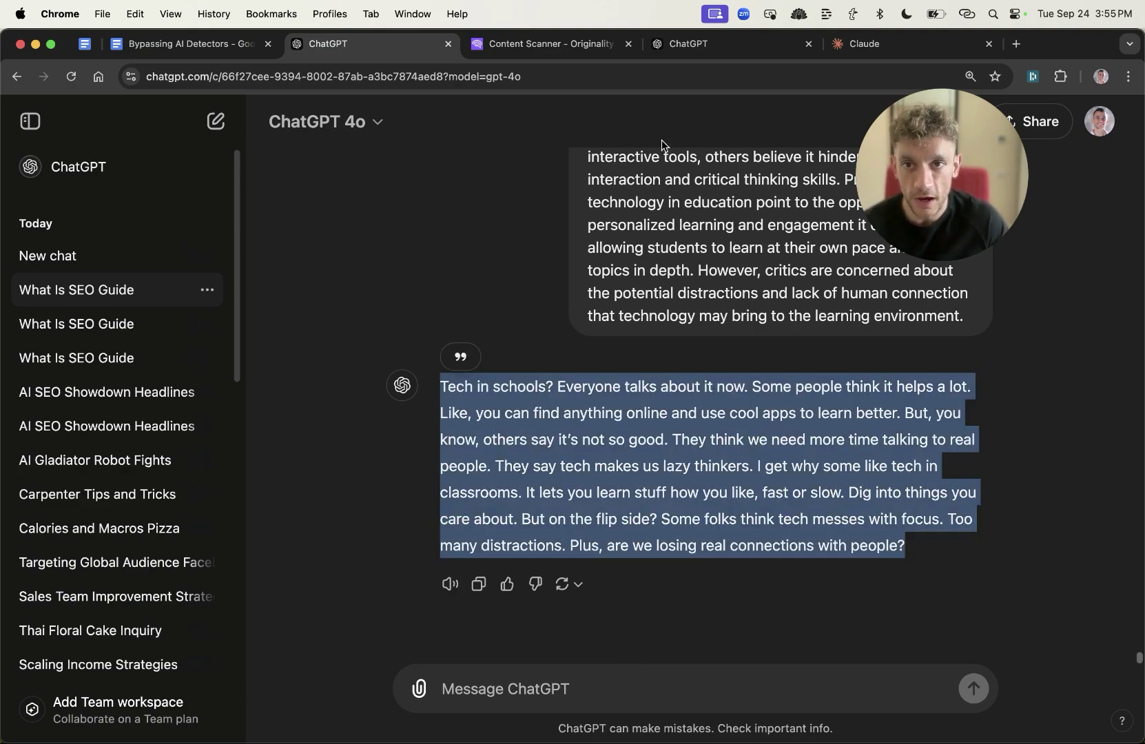
Paste GPT-4o's rewrite into Originality.ai with plagiarism off and run the AI scan
click(482, 43)
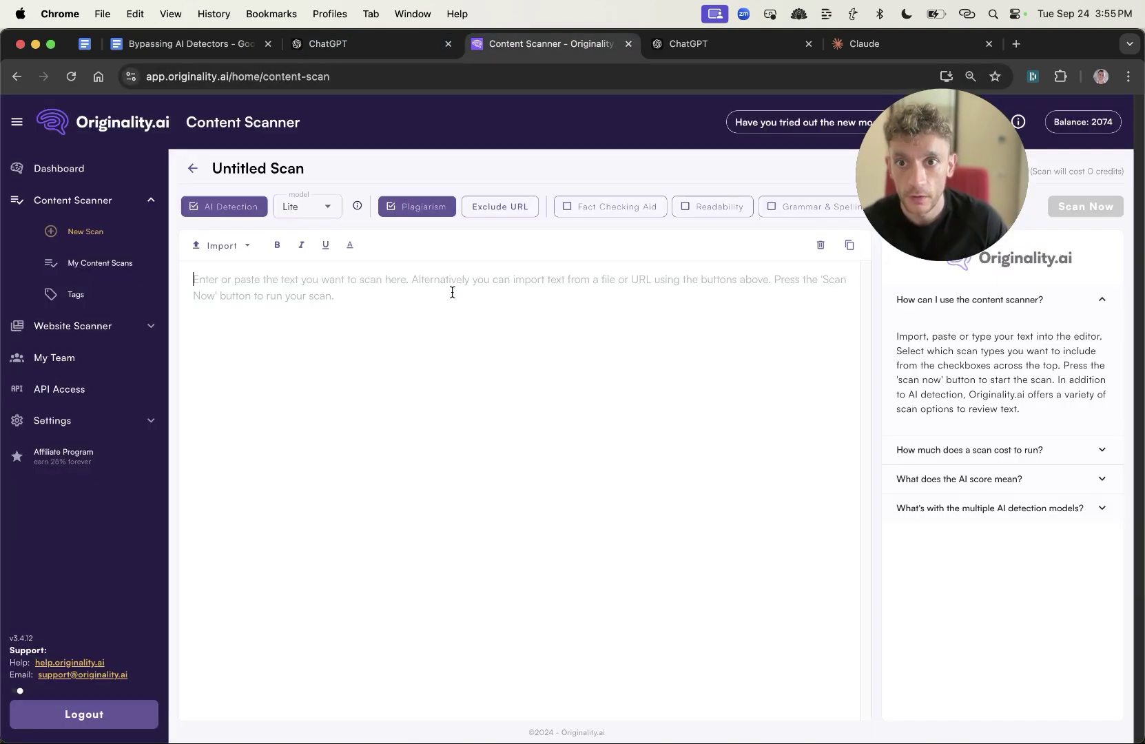
key(super+v)
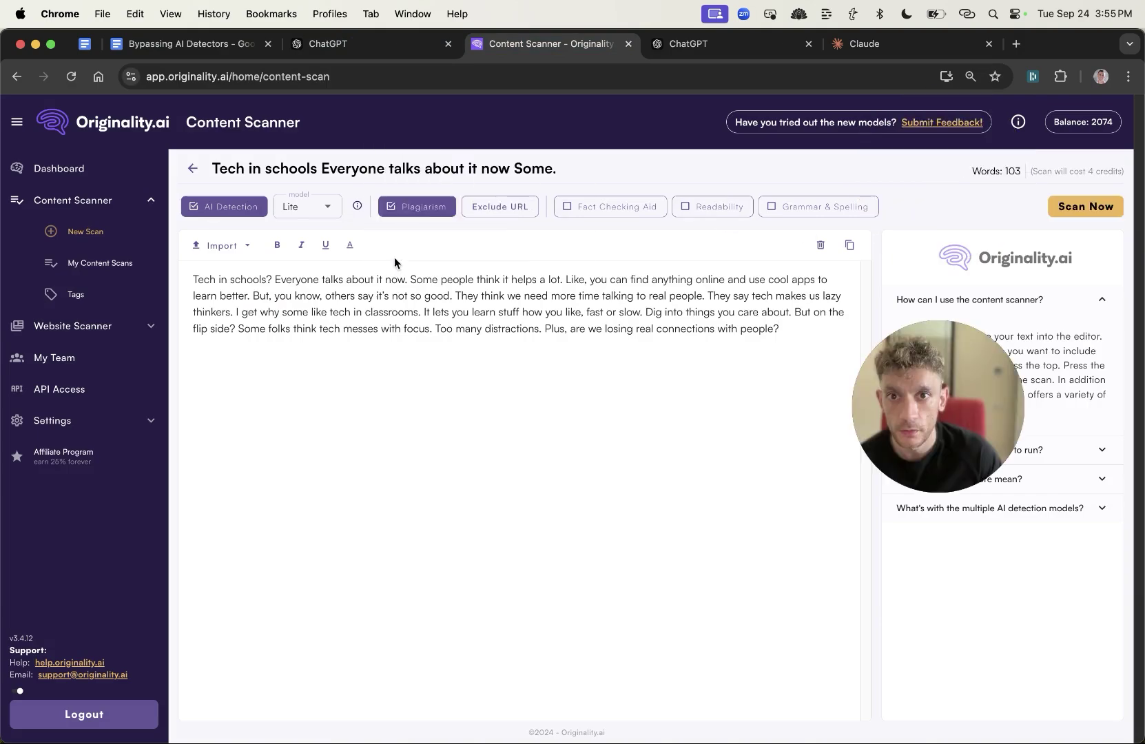
click(404, 216)
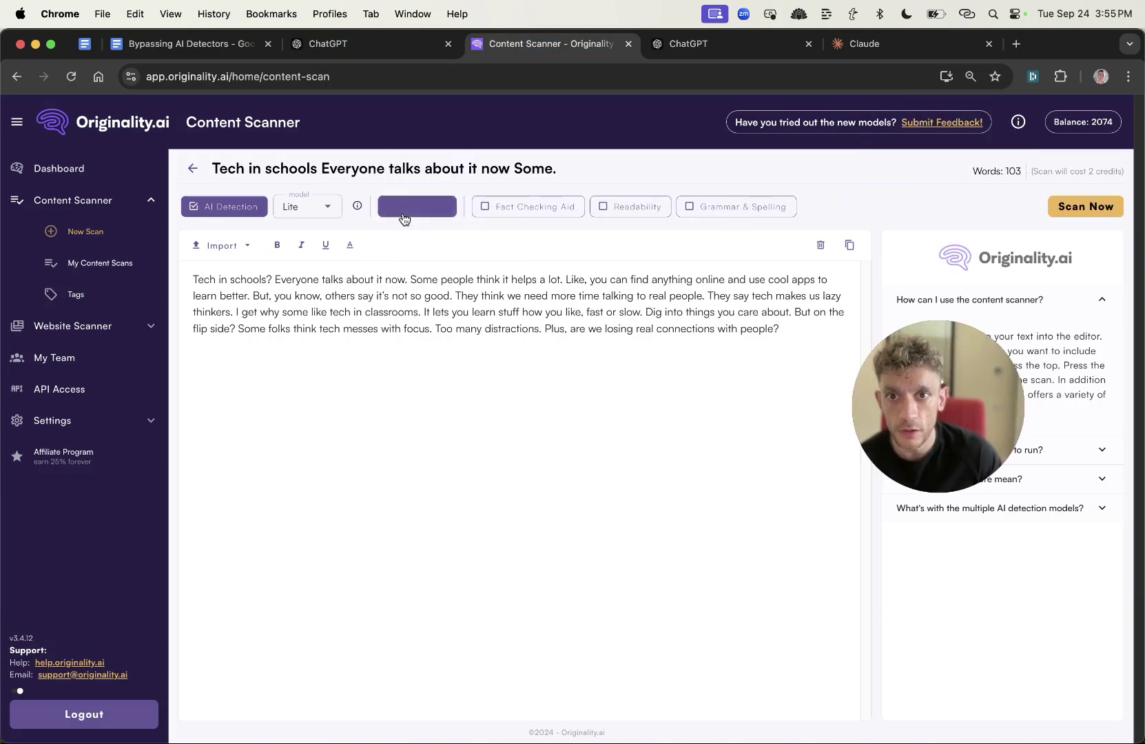
click(1101, 208)
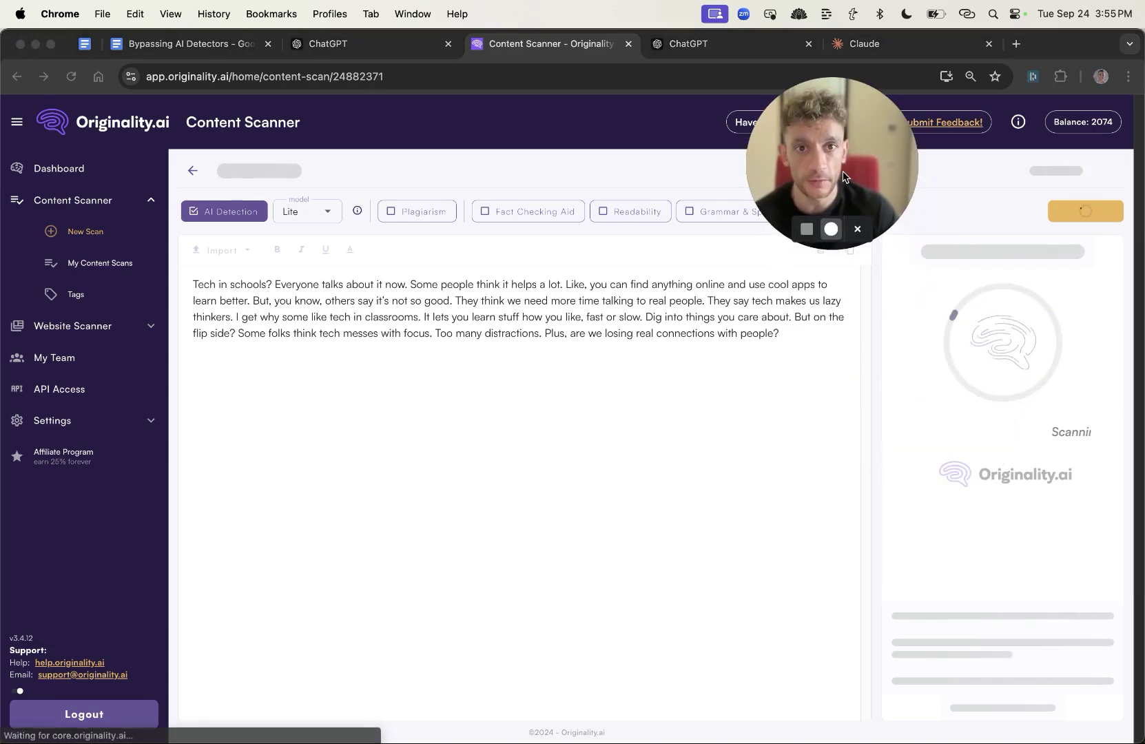
click(531, 554)
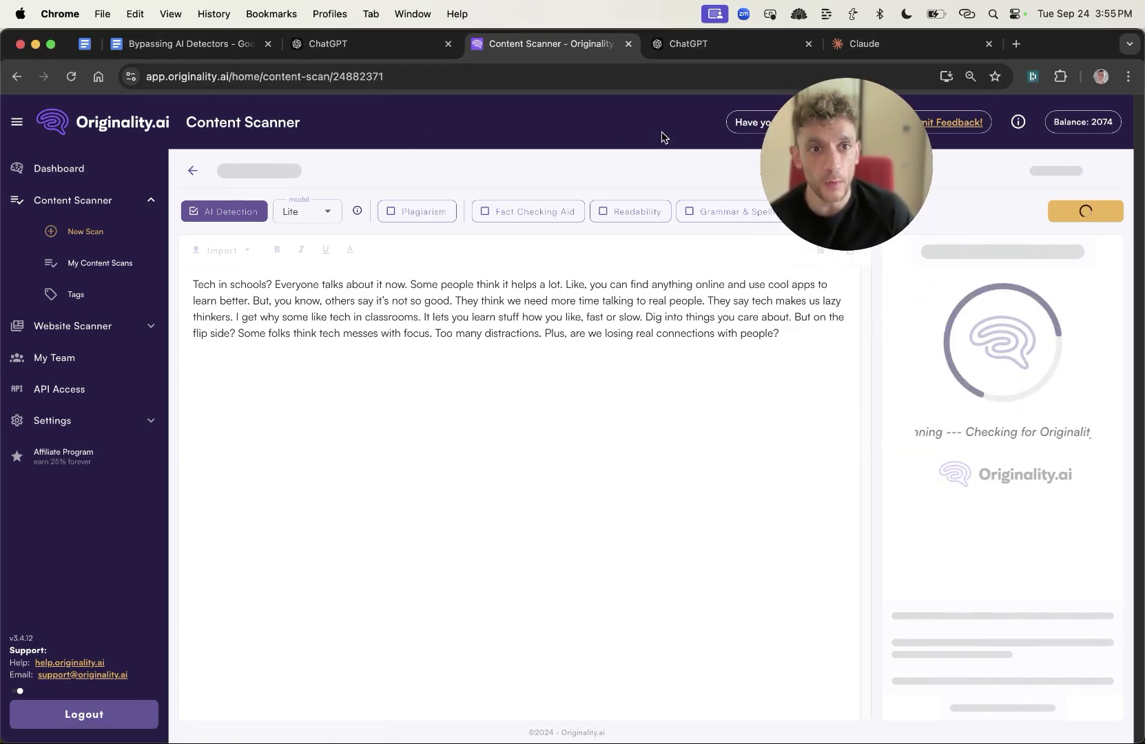
Move the o1-mini chat beside the GPT-4o chat and return to GPT-4o
mouse_move(837, 206)
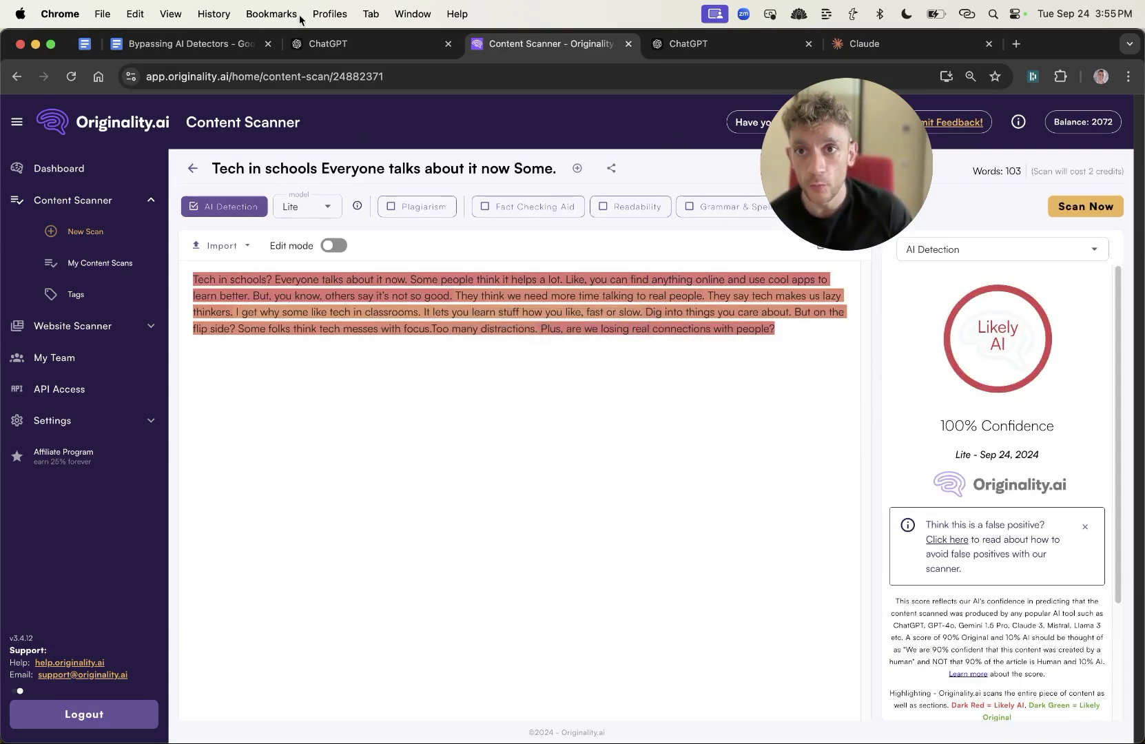
click(331, 45)
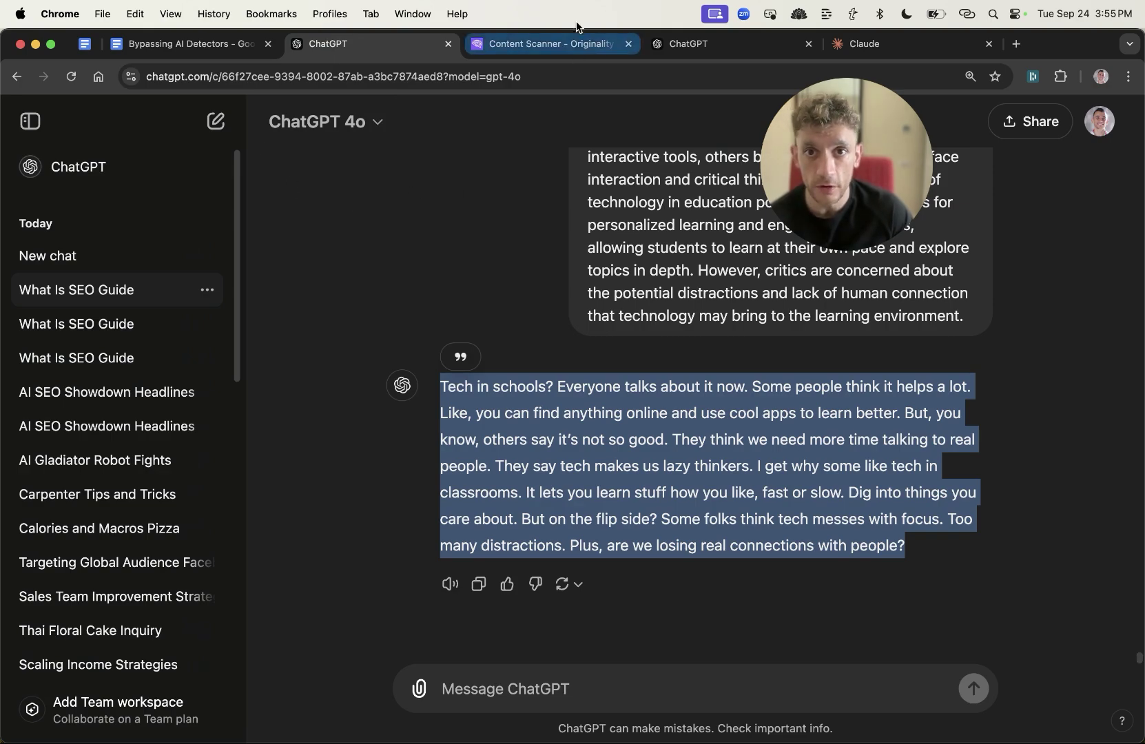
click(688, 45)
click(548, 44)
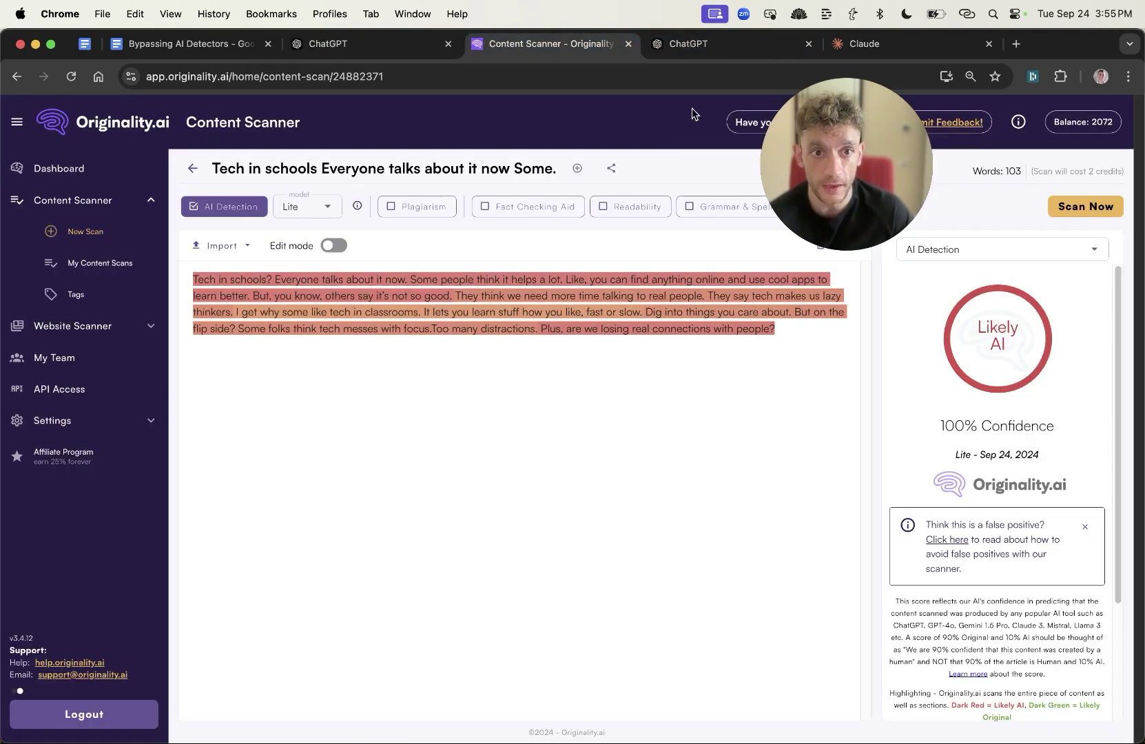
drag(696, 57, 523, 48)
click(379, 36)
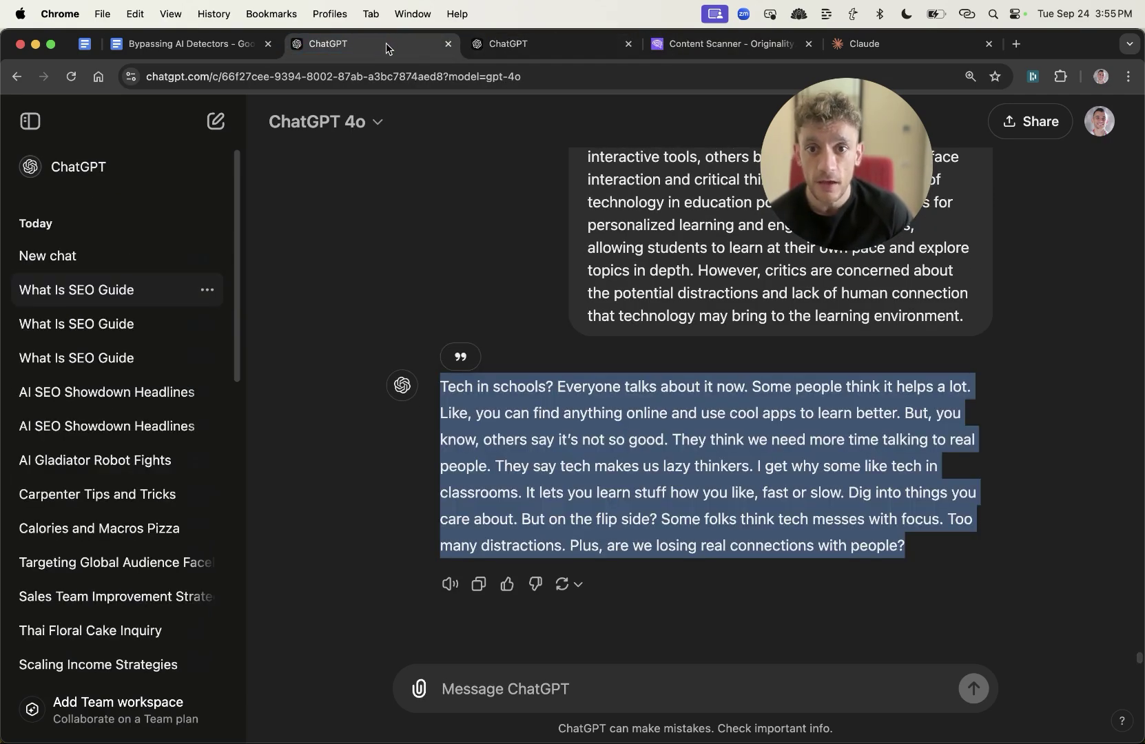
Ask o1-mini for a longer rewrite with 'Minimum 150 words'
click(524, 45)
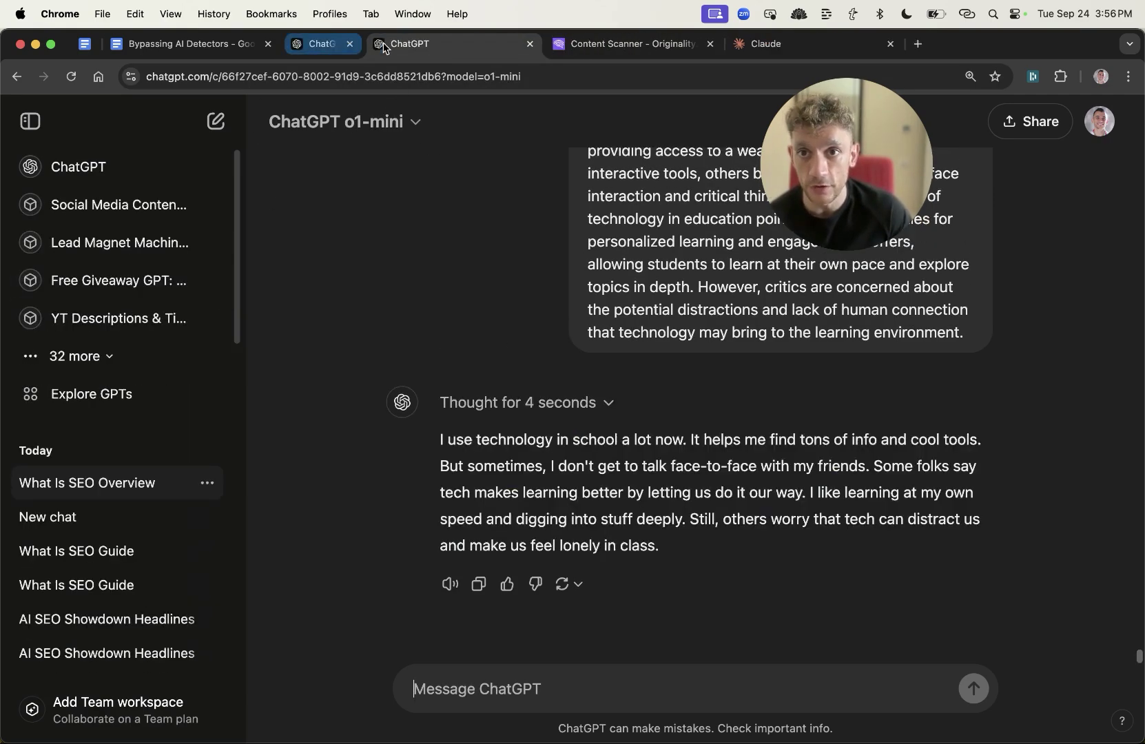
click(699, 36)
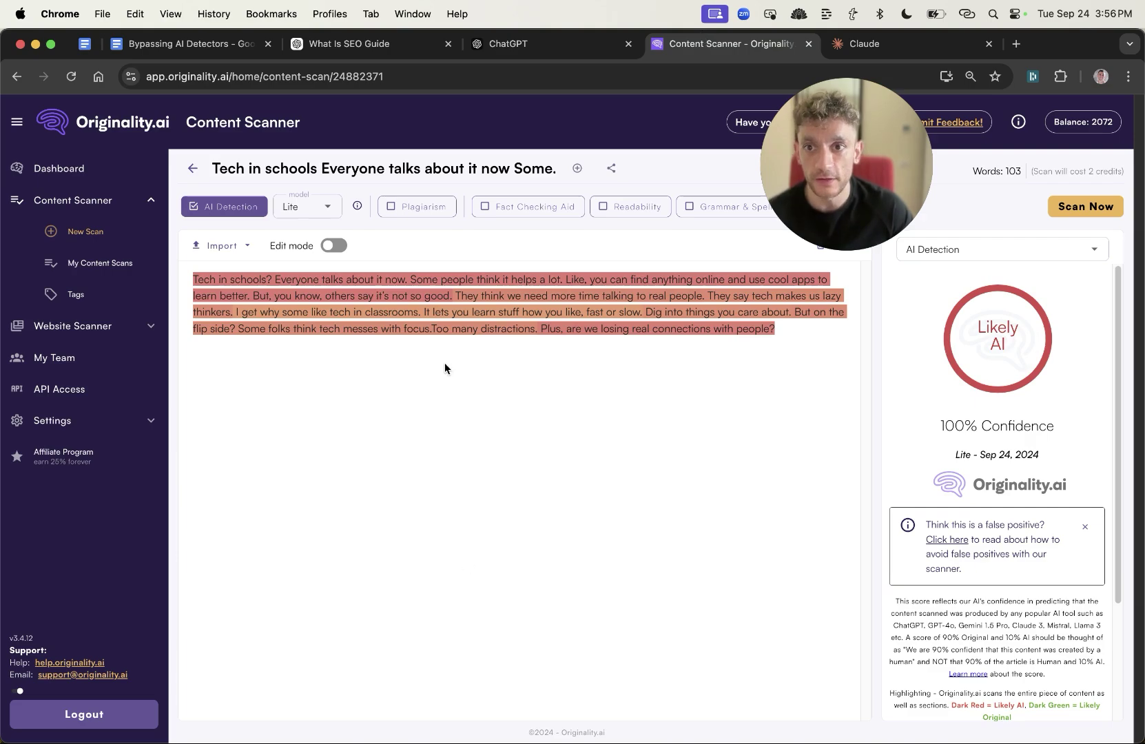
key(super+alt+Left)
text(M)
key(BackSpace)
text(Minimum 150)
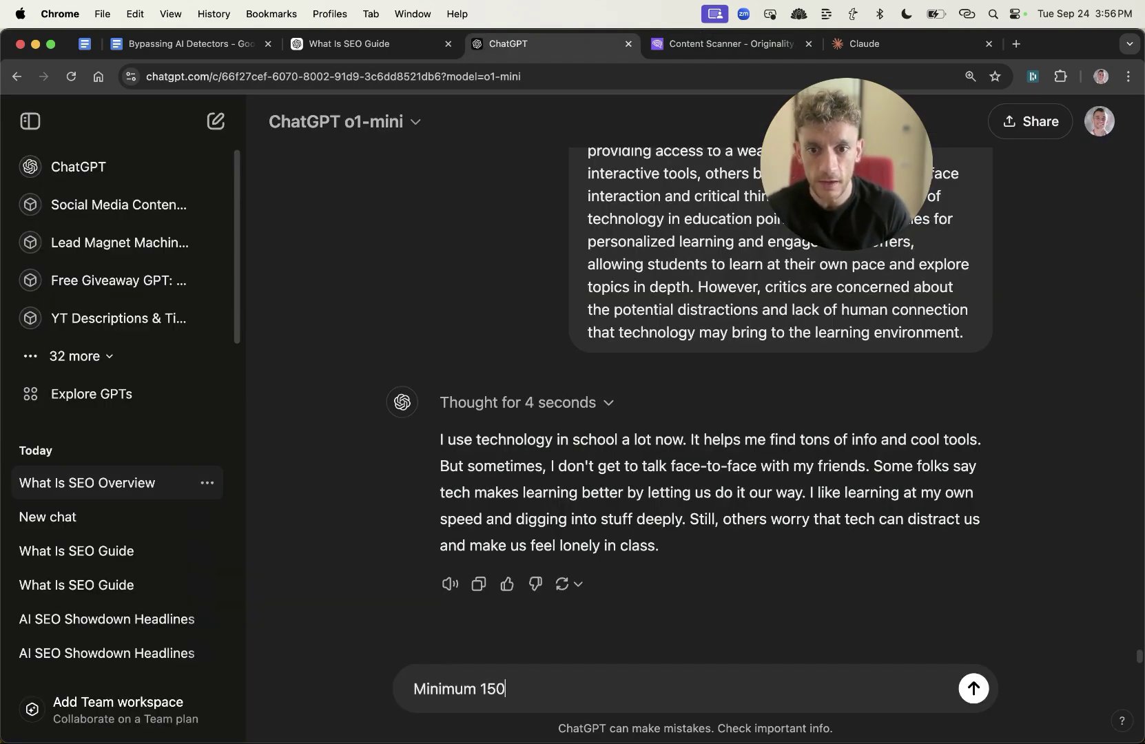
text( words)
key(Return)
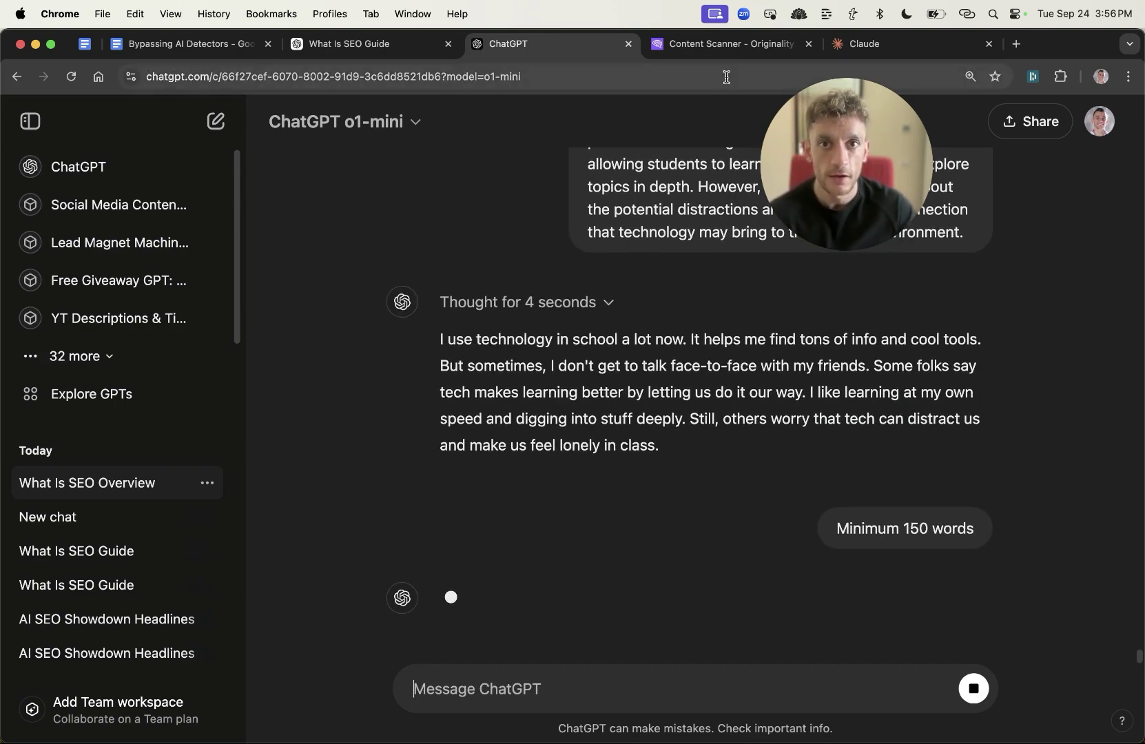
Scan o1-mini's 183-word rewrite in Originality.ai, which still rates Likely AI
click(720, 44)
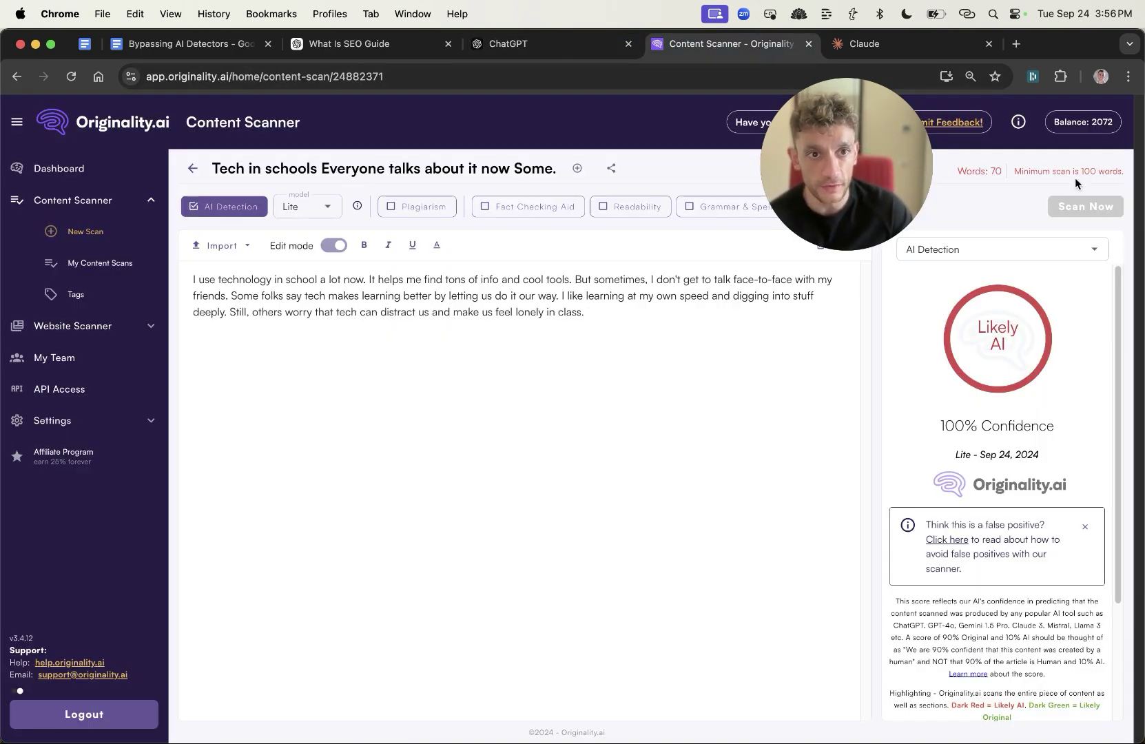
click(576, 41)
key(super+alt+Right)
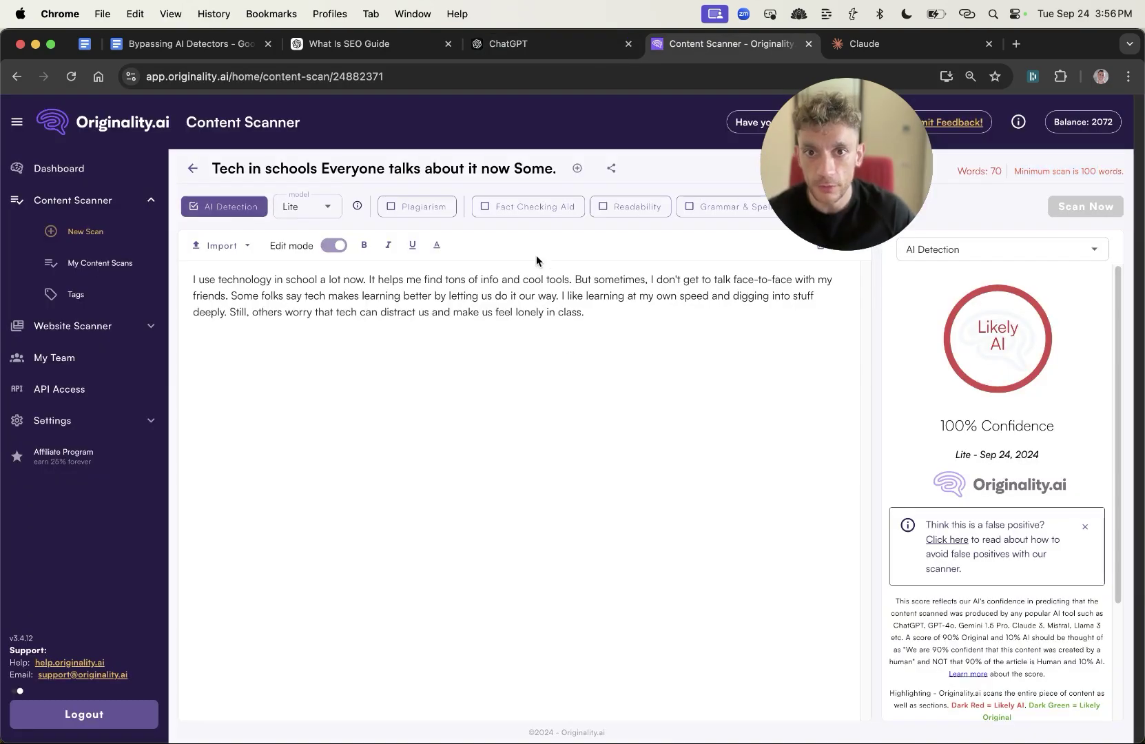
key(super+a)
text(I use computers a lot at school. They help me find pictures and stories. Sometimes, I miss talking with my friends in person. My teacher says technology is good for learning new things. I like to go slow and understand things better. But other times, the screen can make me look away from my friends. My mom thinks too much tech is bad for my brain. I think using tablets is fun and easy. But when I play games, I forget to listen in class. My dad says I need to balance tech and real life. I agree, sometimes I feel lonely with all the gadgets. Learning with technology can be cool and tricky. It helps me learn math and reading fast. But I also need to think by myself without the help of machines. Technology in school is like a big tool, sometimes helpful and sometimes not. I try to use it right, but it’s hard sometimes. Friends say tech is awesome for projects. I think it’s okay, but not always the best. School days are busy with tech and talk.)
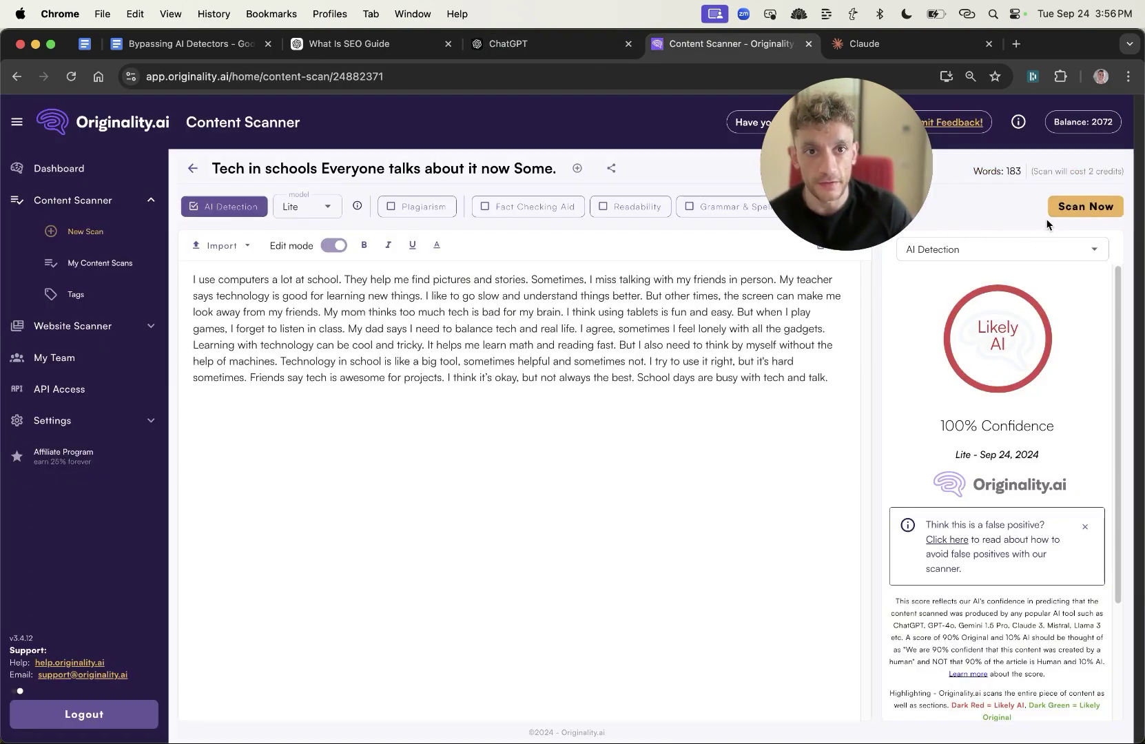
click(1061, 210)
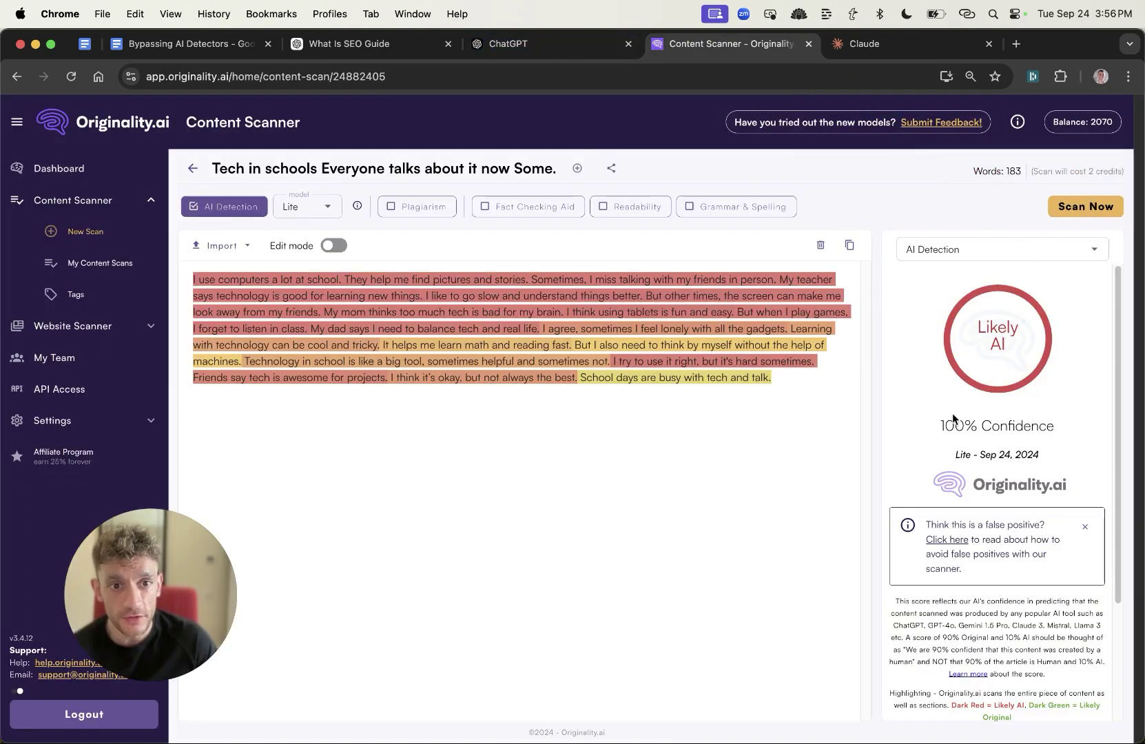
click(586, 30)
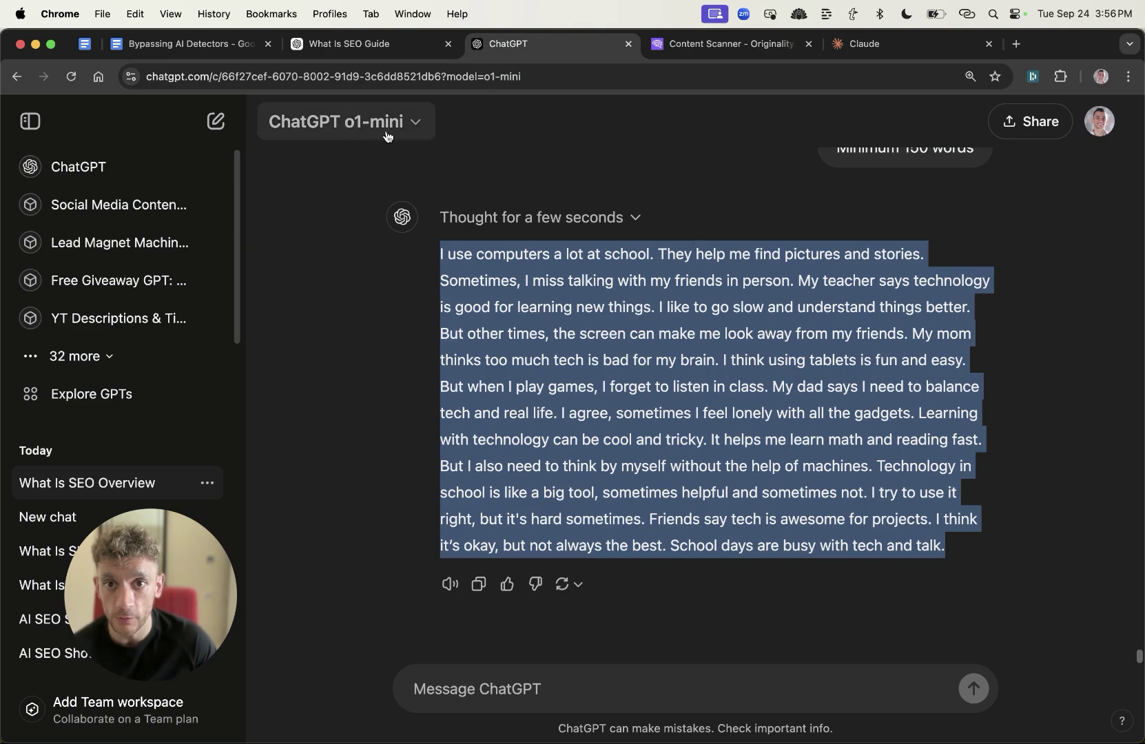
scroll(667, 339, up, 10)
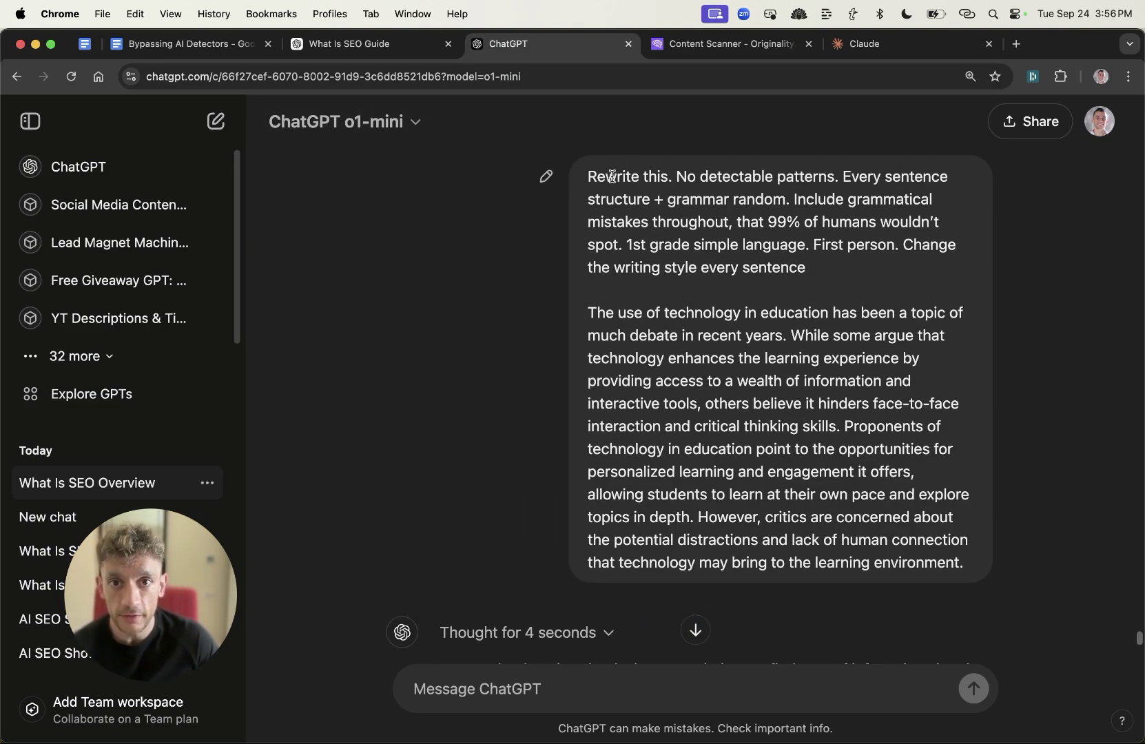
shift+click(981, 556)
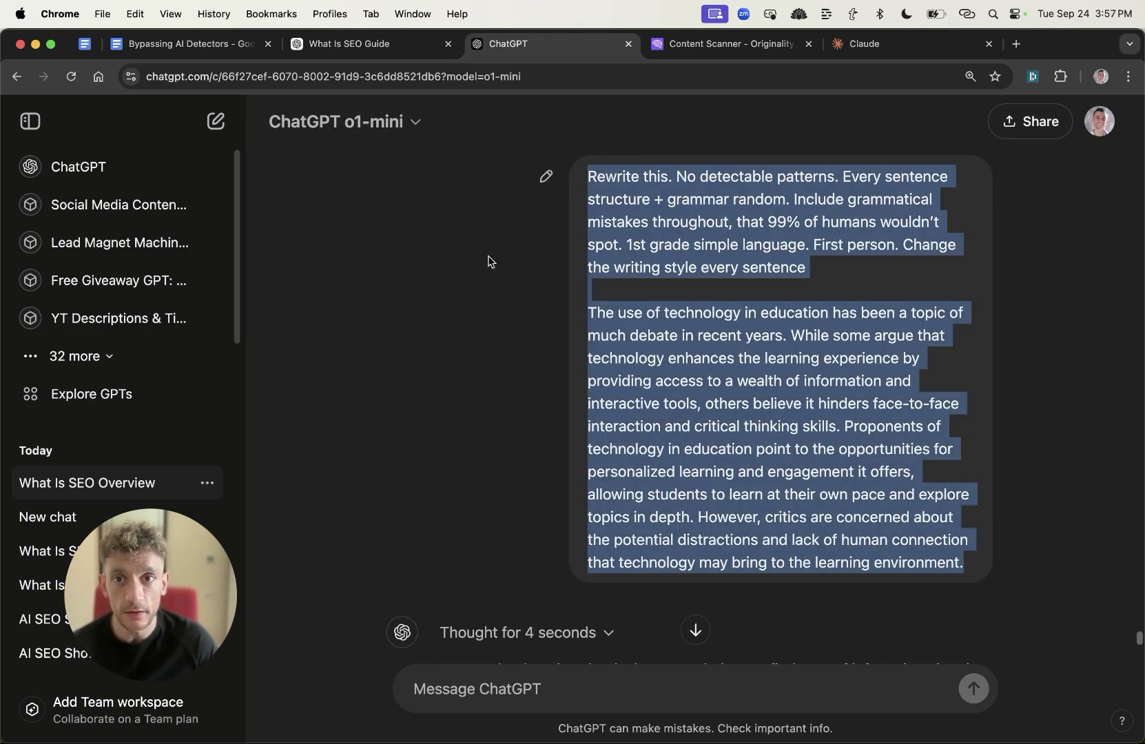
Paste Claude's broken-English rewrite over the scanner text and run Scan Now
click(386, 126)
click(929, 38)
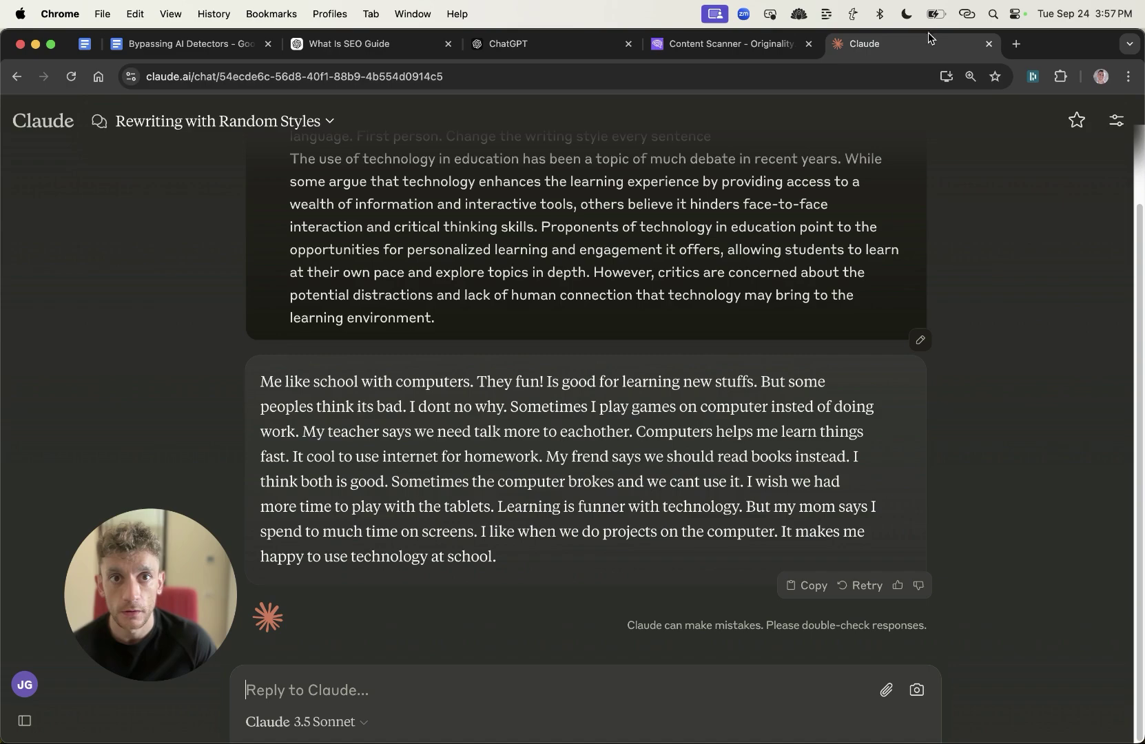
triple_click(560, 375)
key(super+c)
click(731, 44)
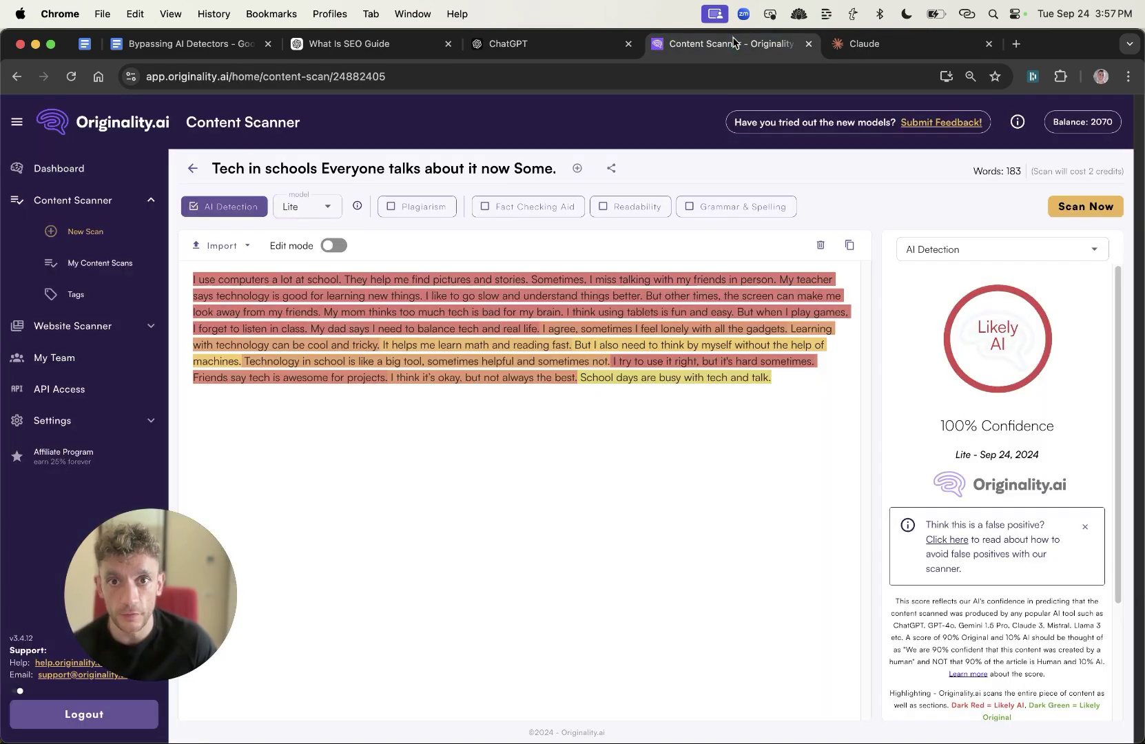
click(582, 345)
key(super+a)
key(super+v)
click(1085, 211)
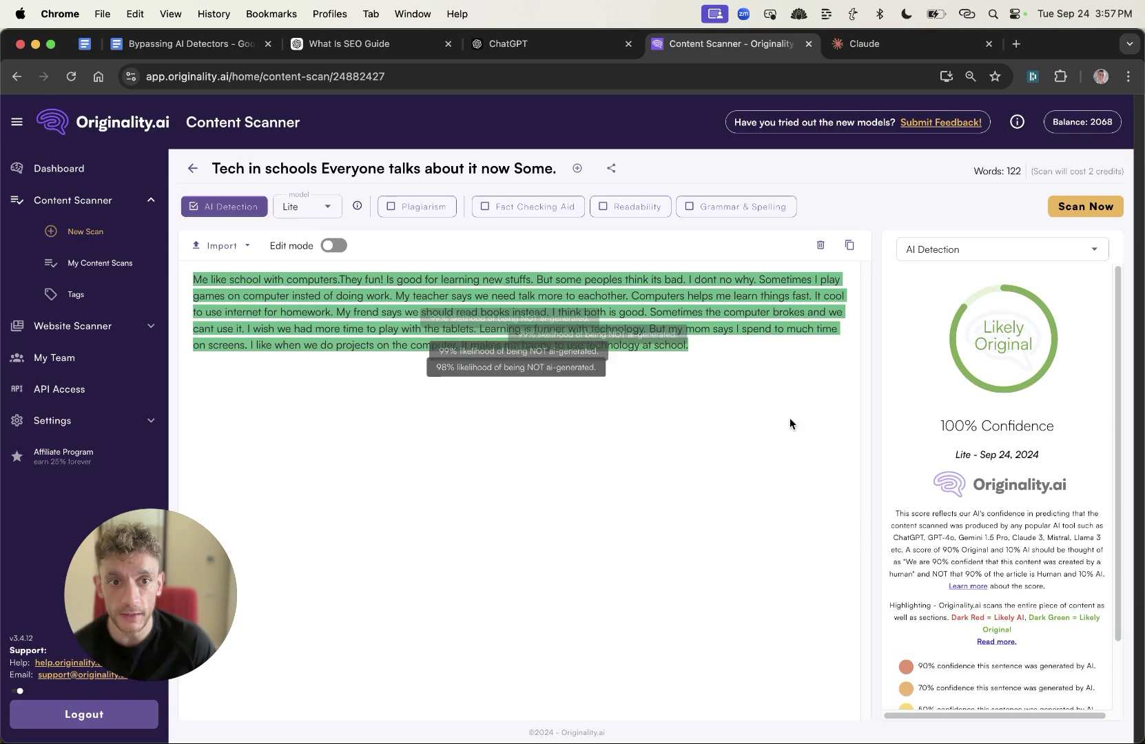
Review the Likely Original, 100% confidence result, zooming in on the scanned paragraph
click(916, 49)
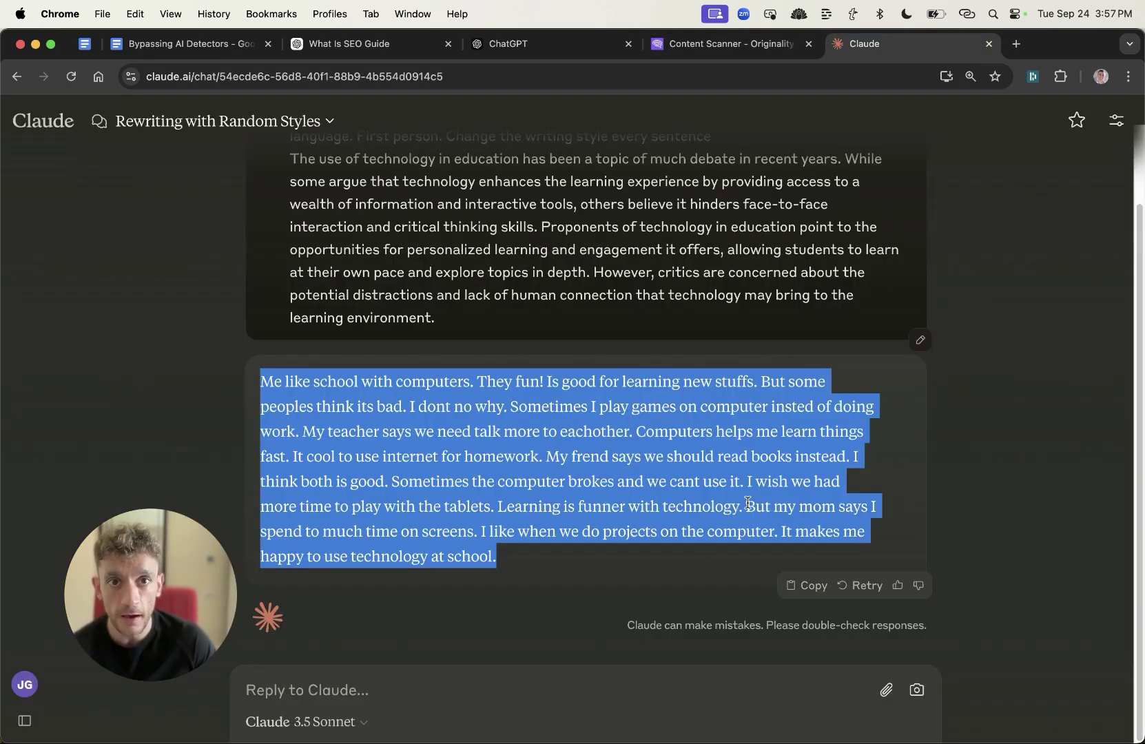
click(673, 51)
drag(942, 428, 1070, 435)
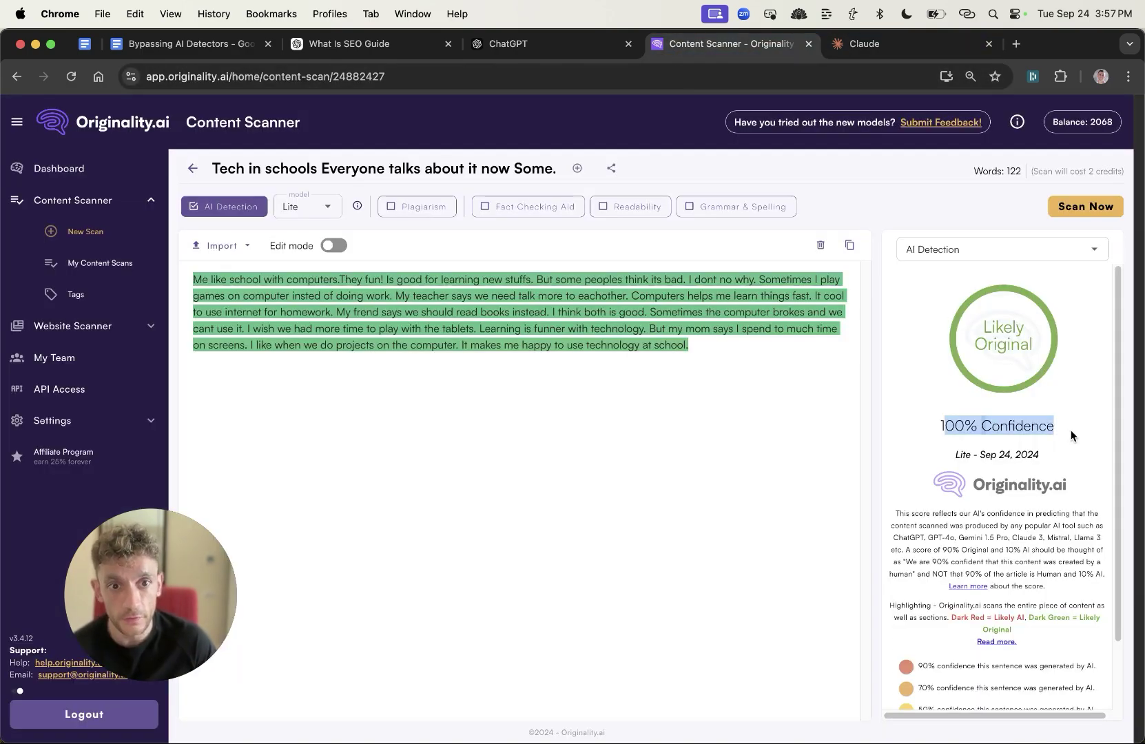
click(1066, 436)
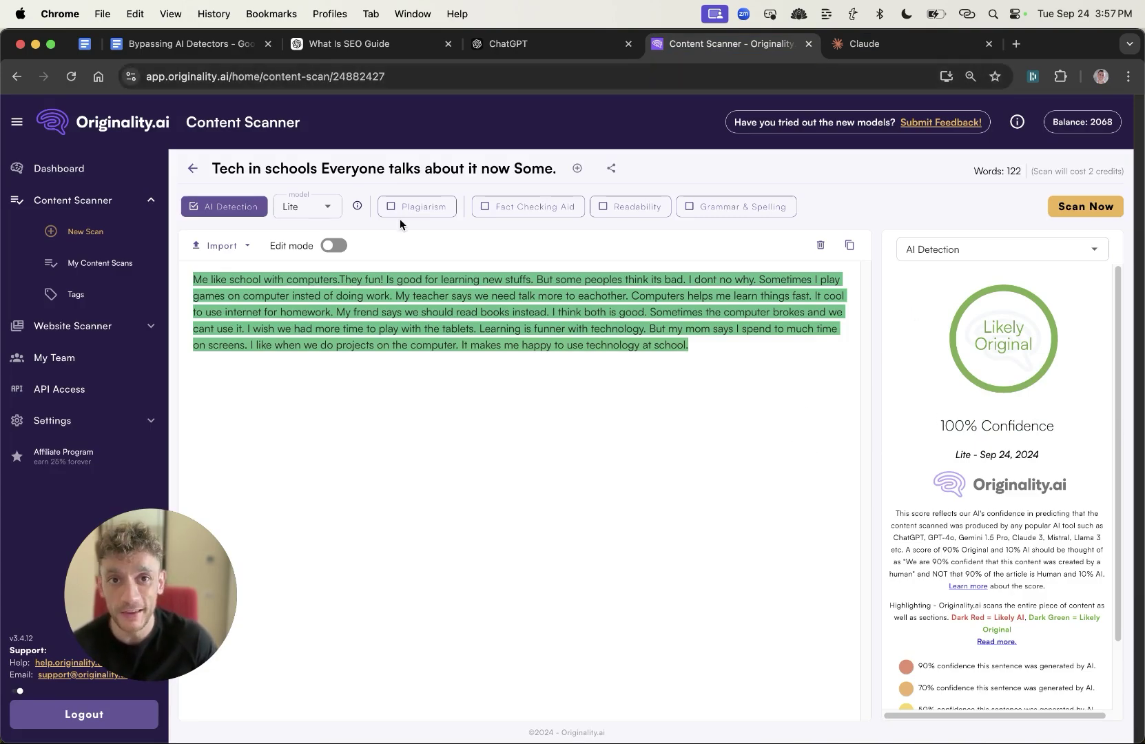
click(927, 45)
click(568, 466)
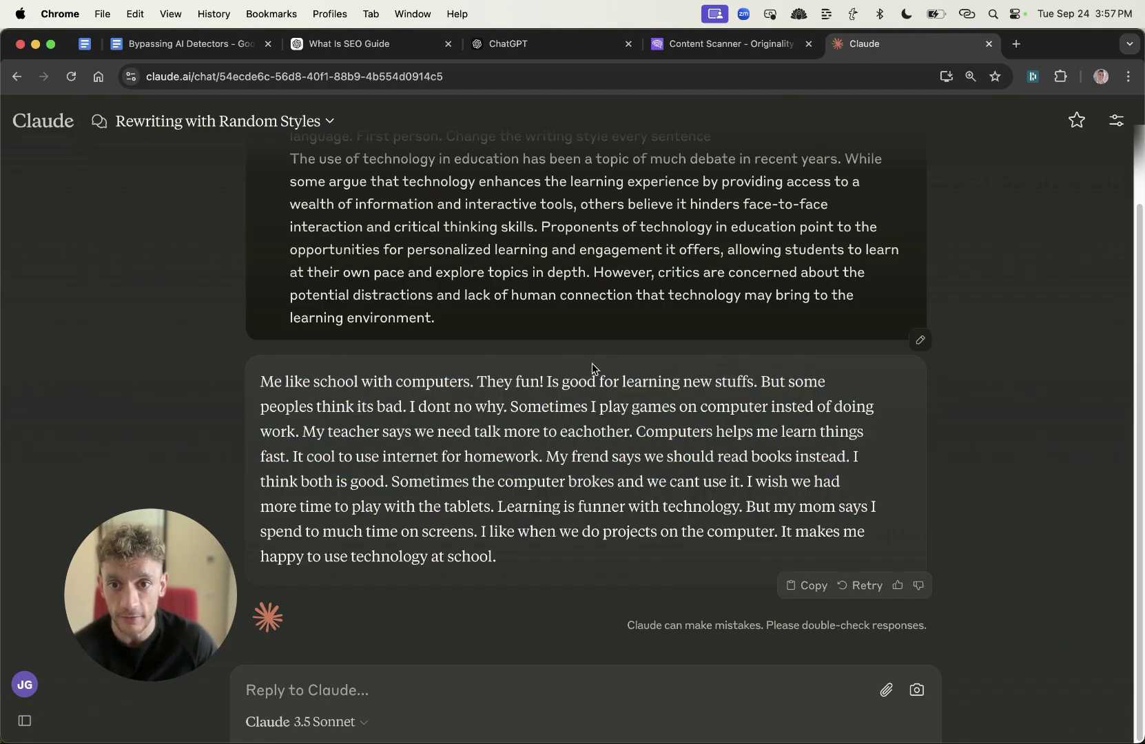
click(692, 45)
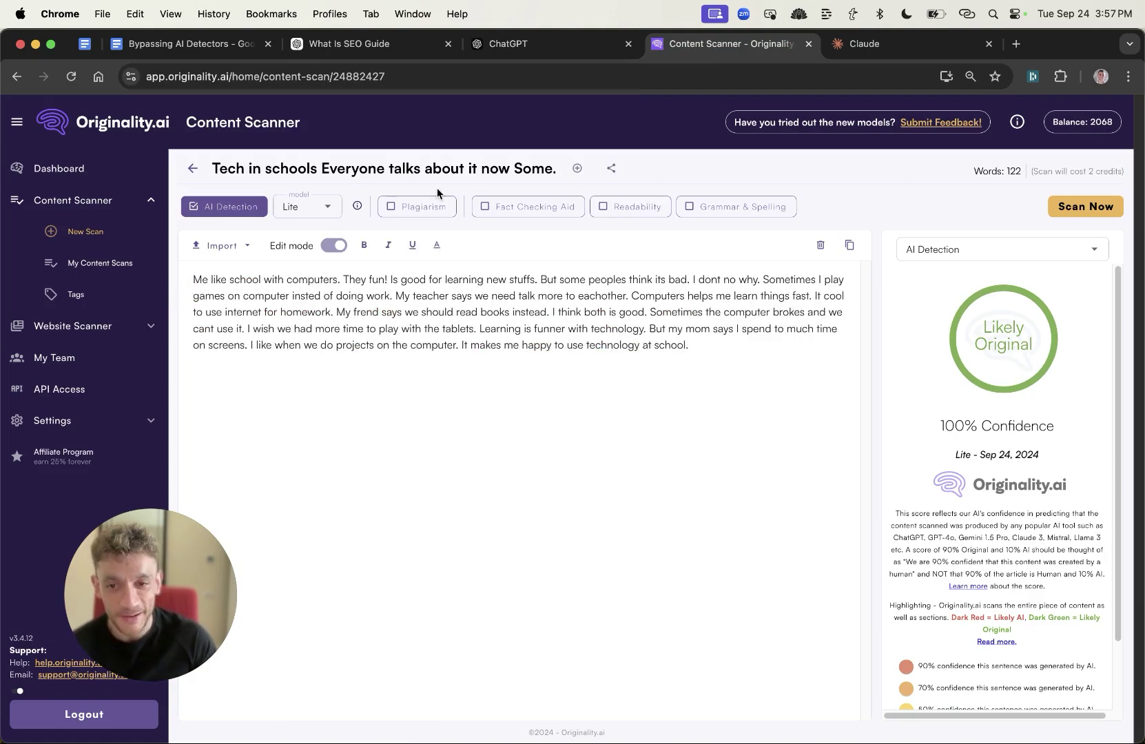
key(super+equal)
key(super+equal)
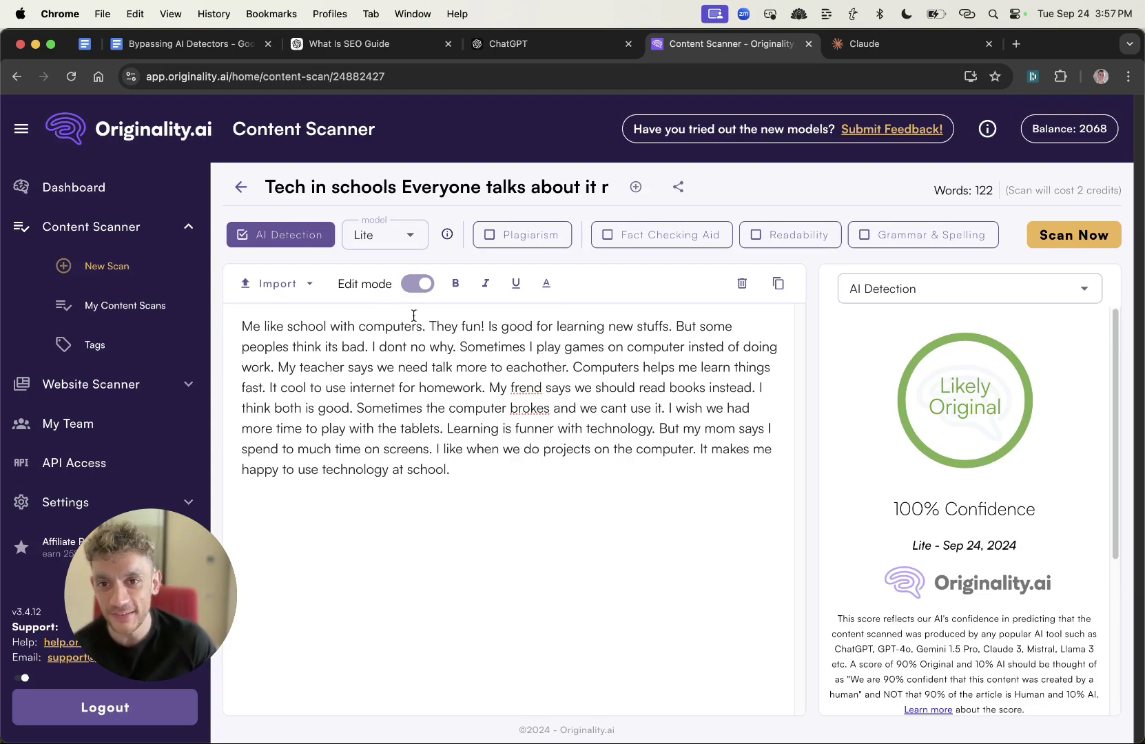
drag(428, 328, 617, 513)
click(615, 497)
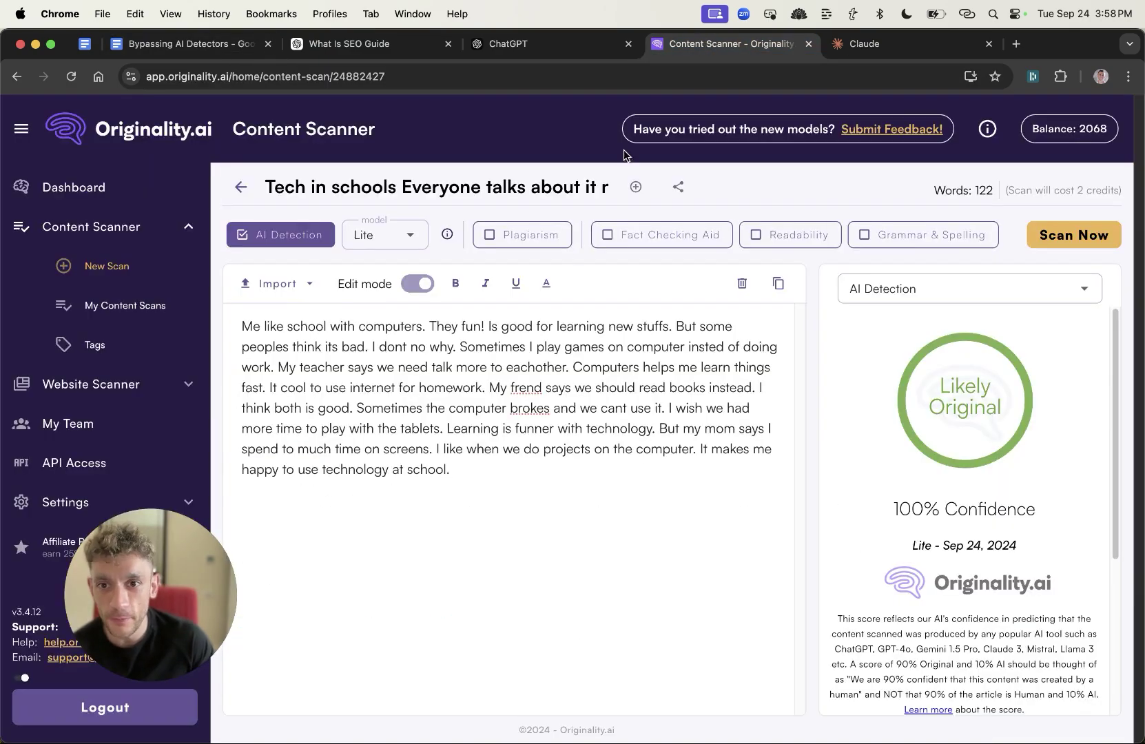
drag(344, 44, 537, 60)
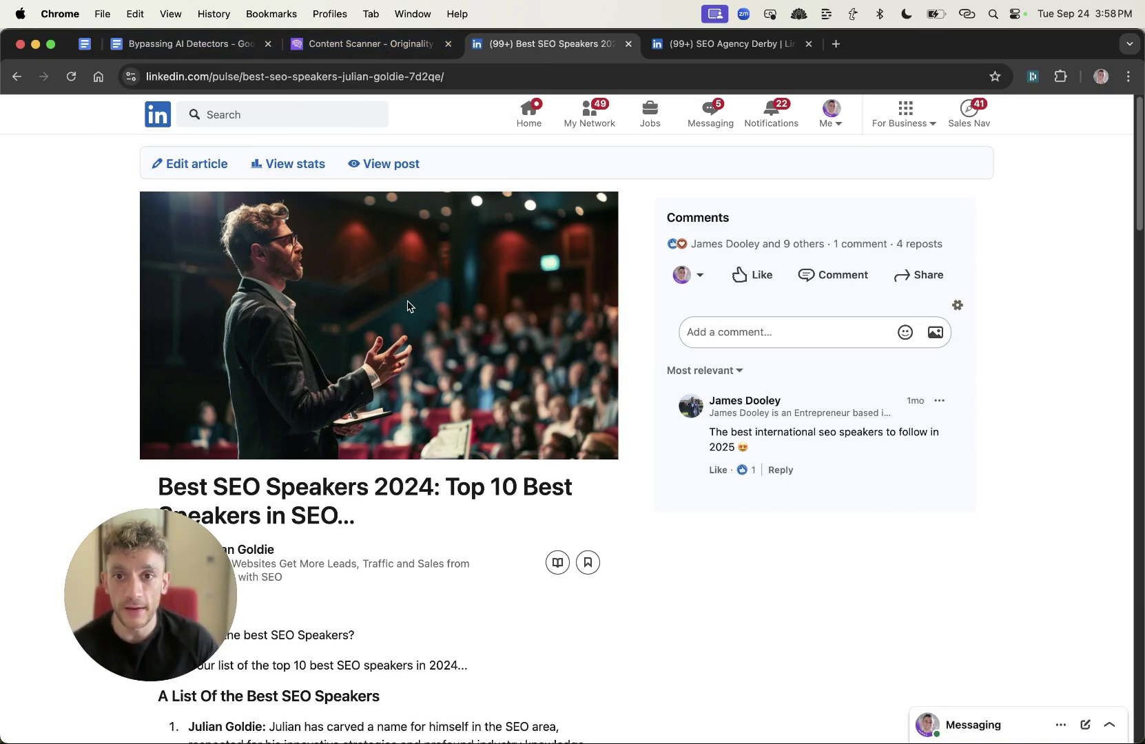
scroll(258, 258, down, 3)
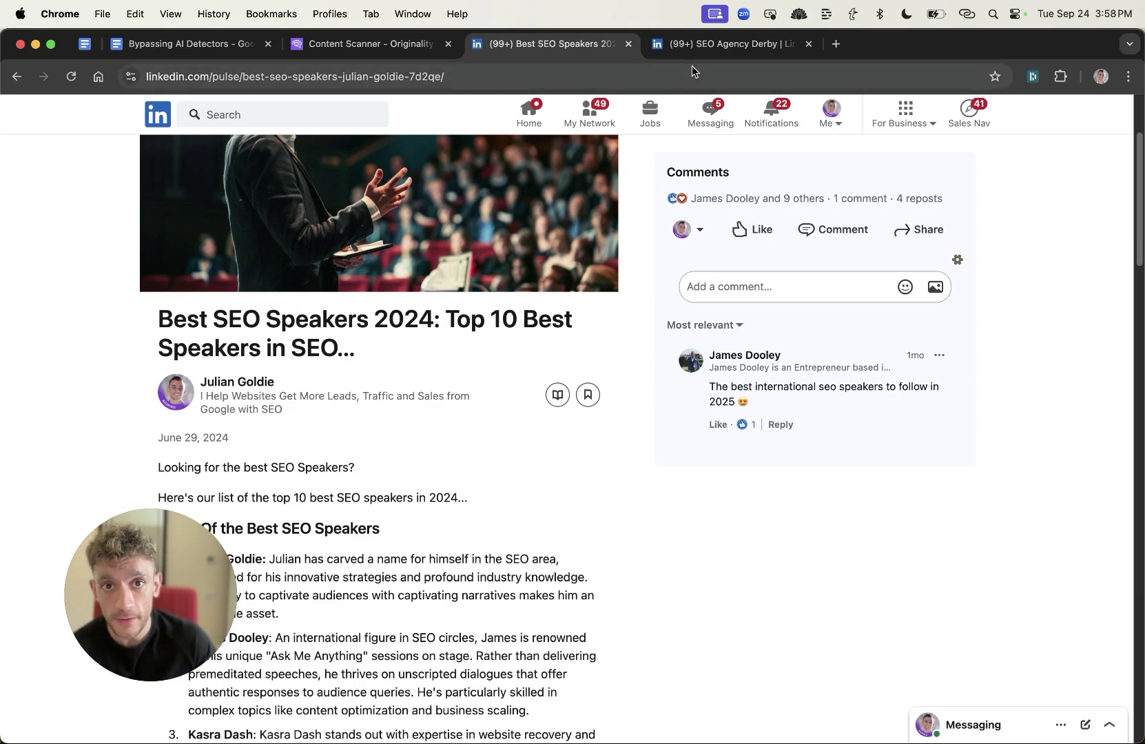
click(737, 53)
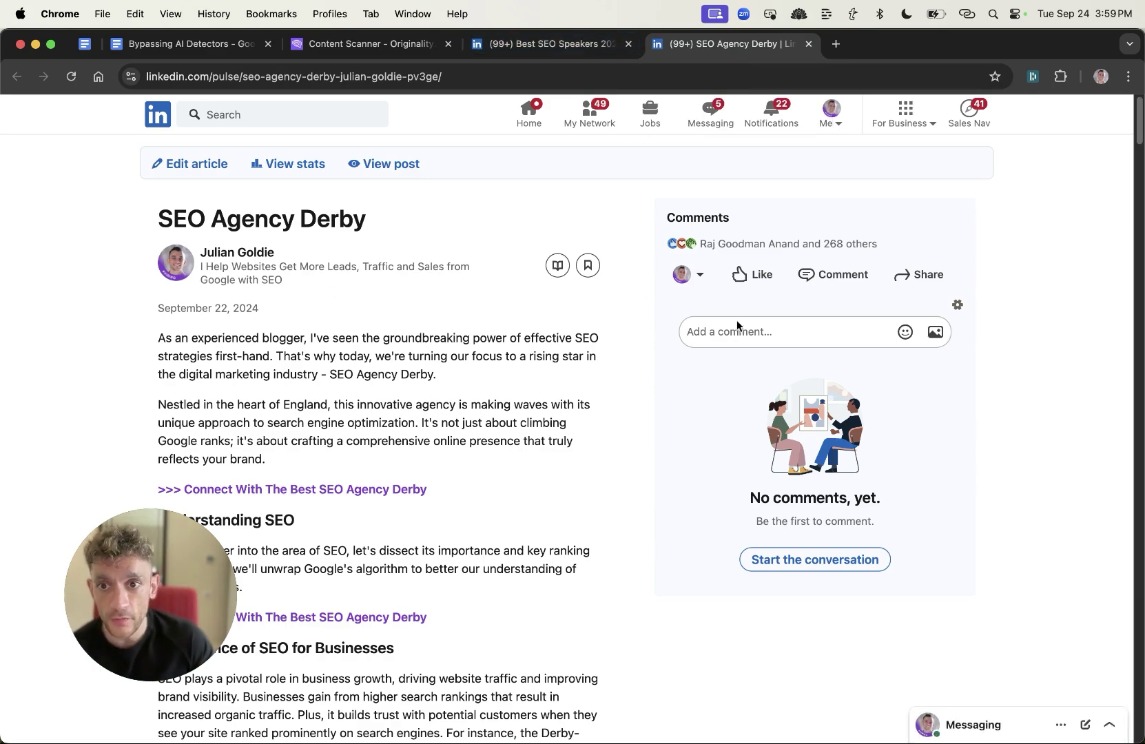
drag(219, 219, 388, 203)
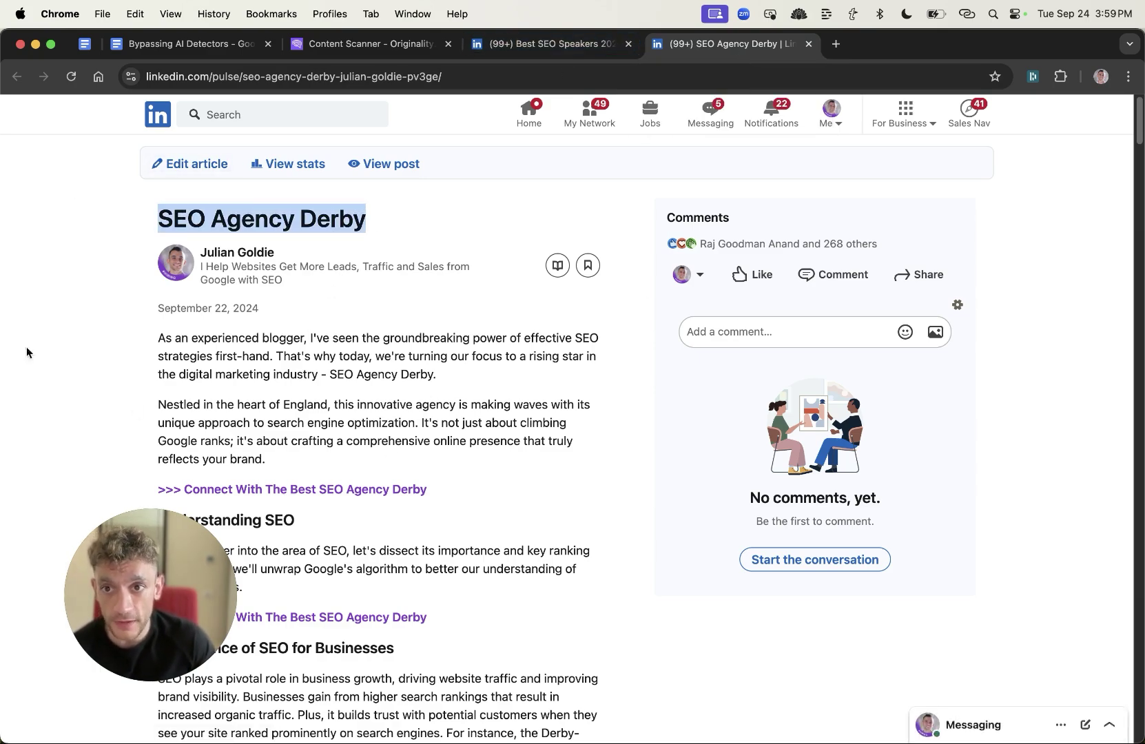
click(548, 49)
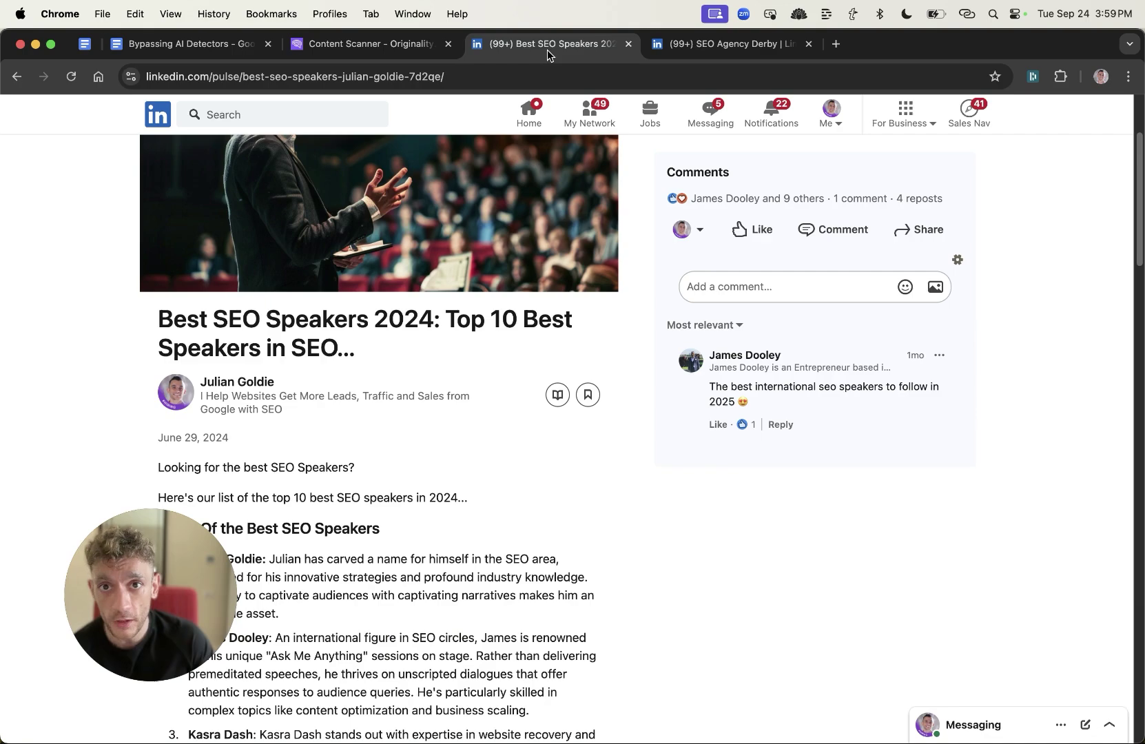
scroll(485, 313, up, 3)
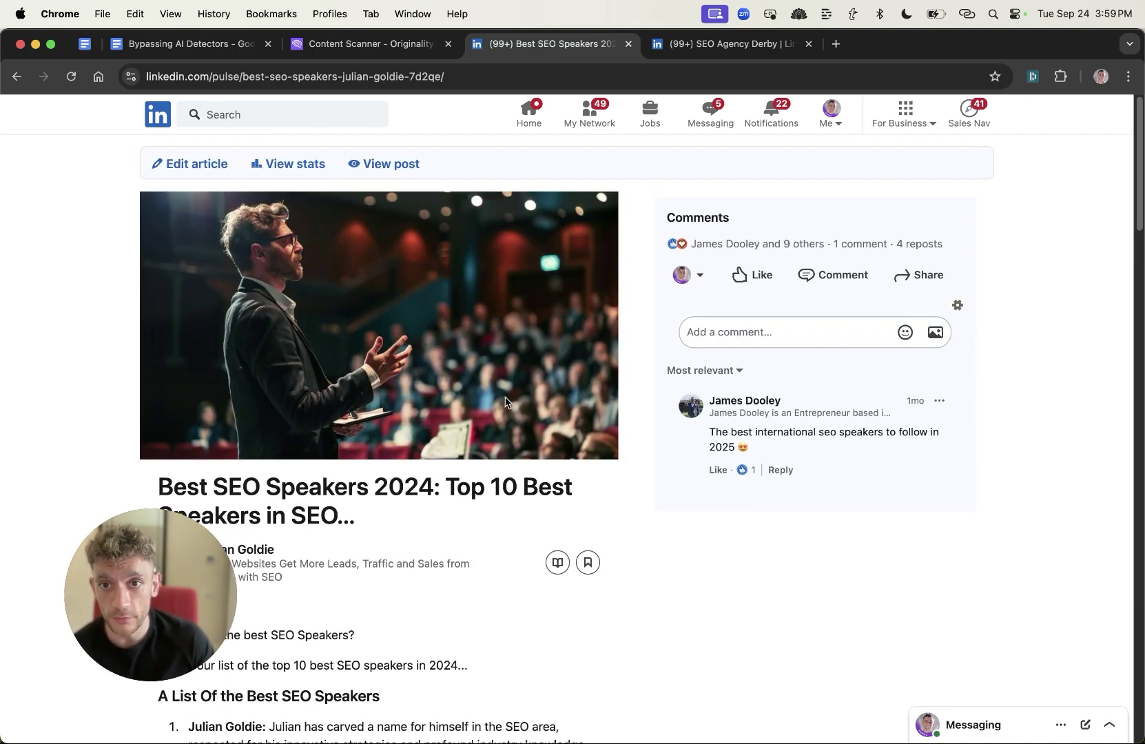
scroll(521, 508, down, 2)
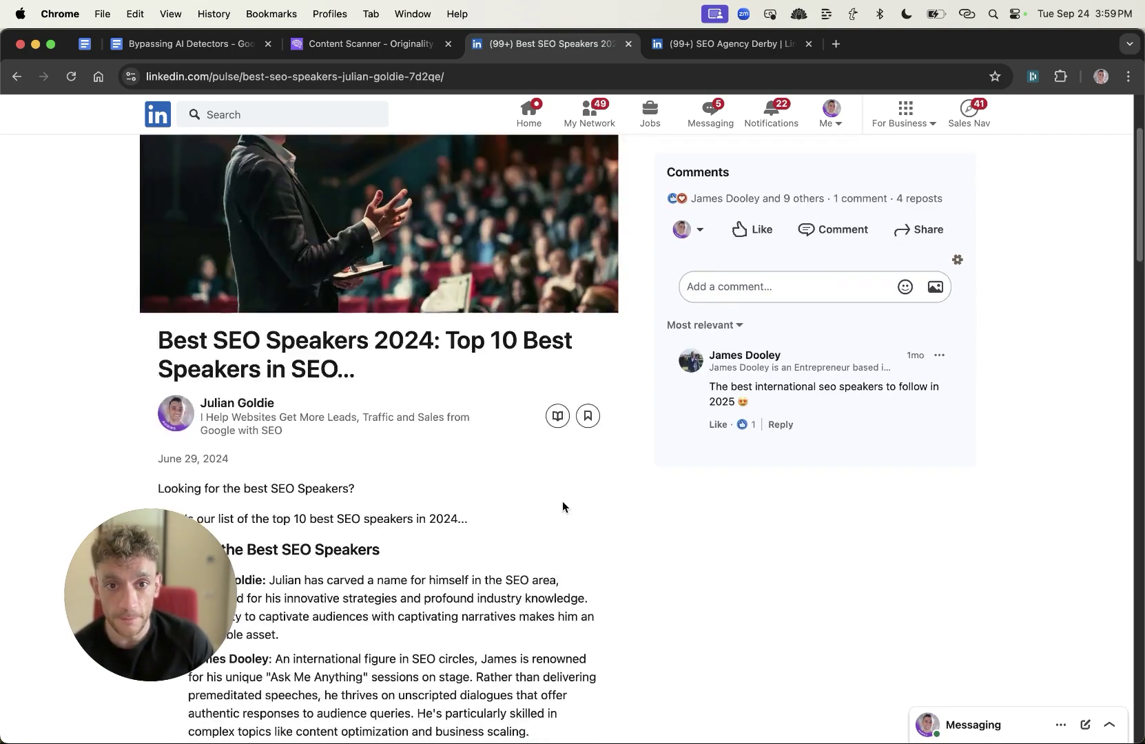
scroll(562, 506, up, 2)
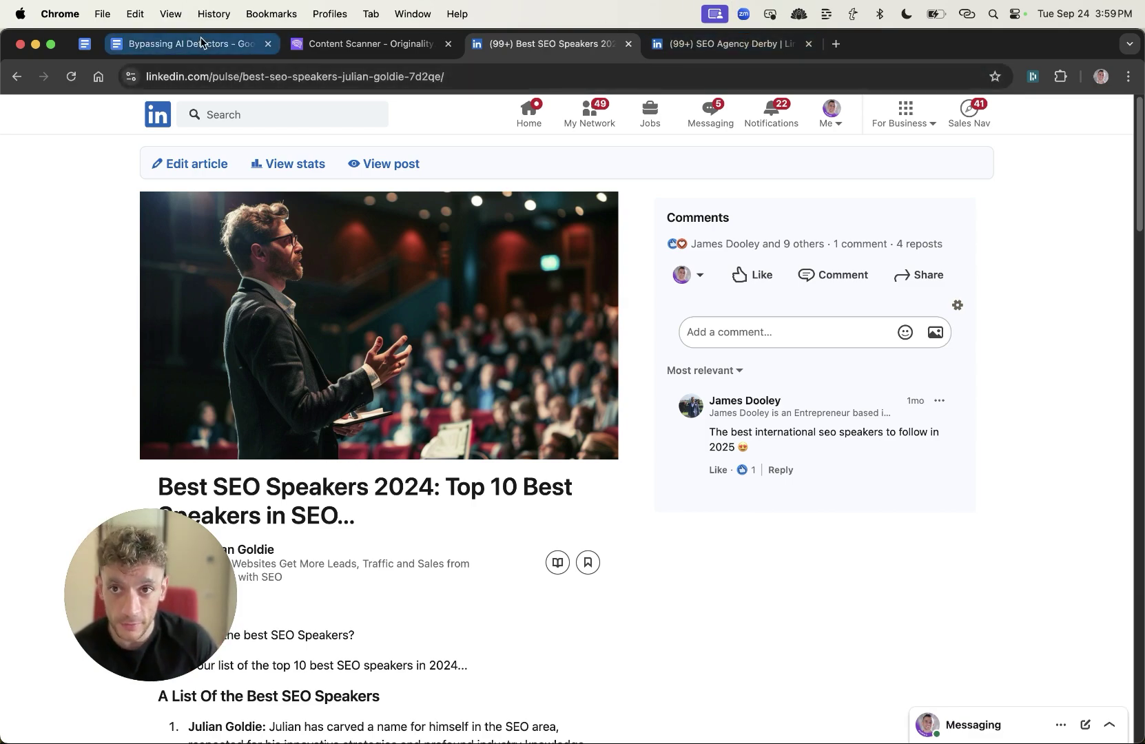
click(169, 43)
Bullet the four link lines under TO TEST: and name the document TO TEST:
middle_click(544, 43)
middle_click(544, 43)
scroll(608, 324, up, 6)
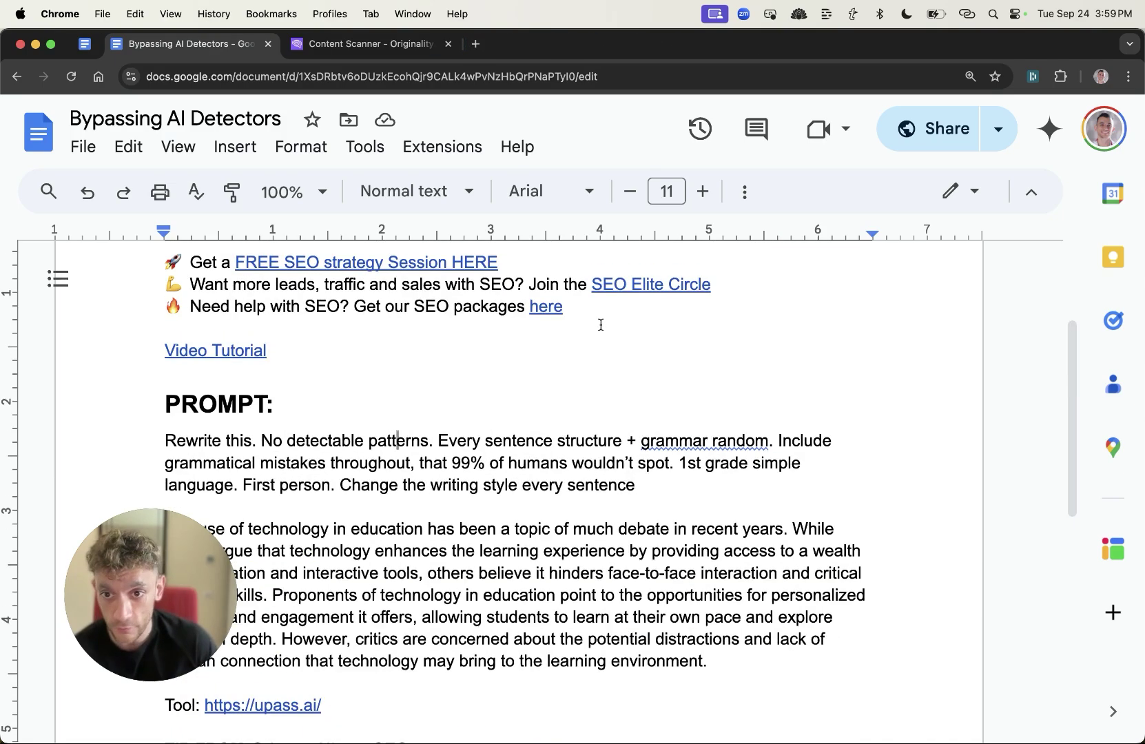
scroll(490, 386, down, 3)
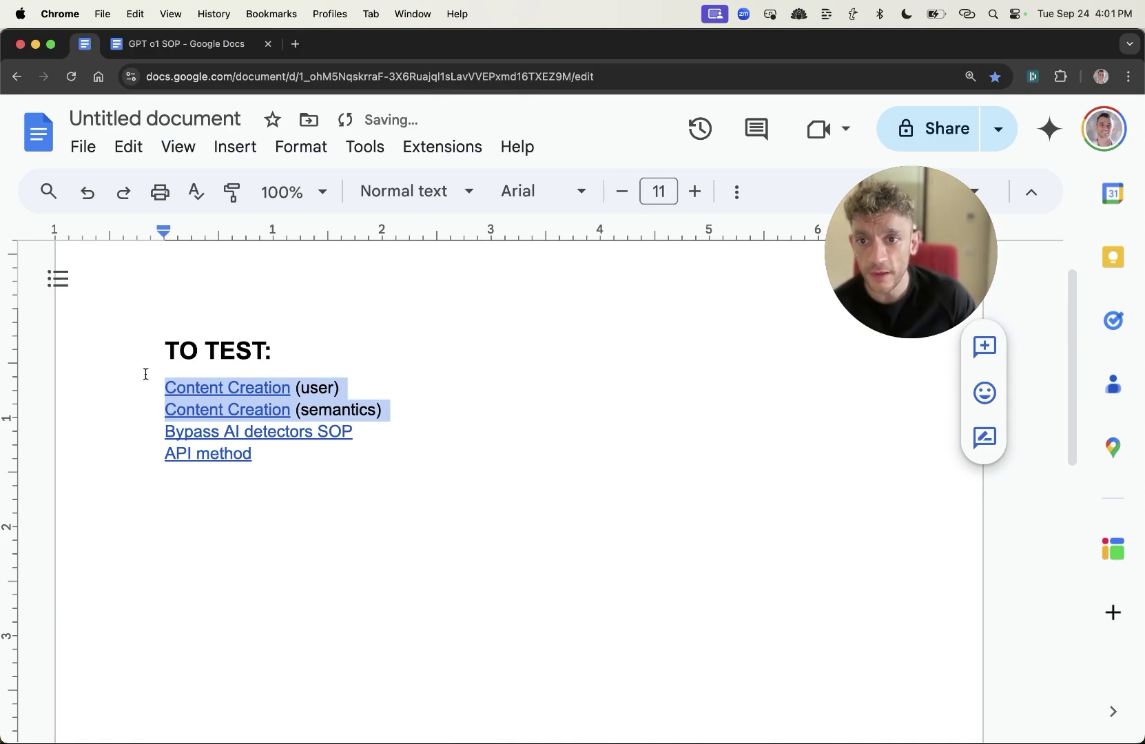
drag(398, 365, 417, 372)
key(super+z)
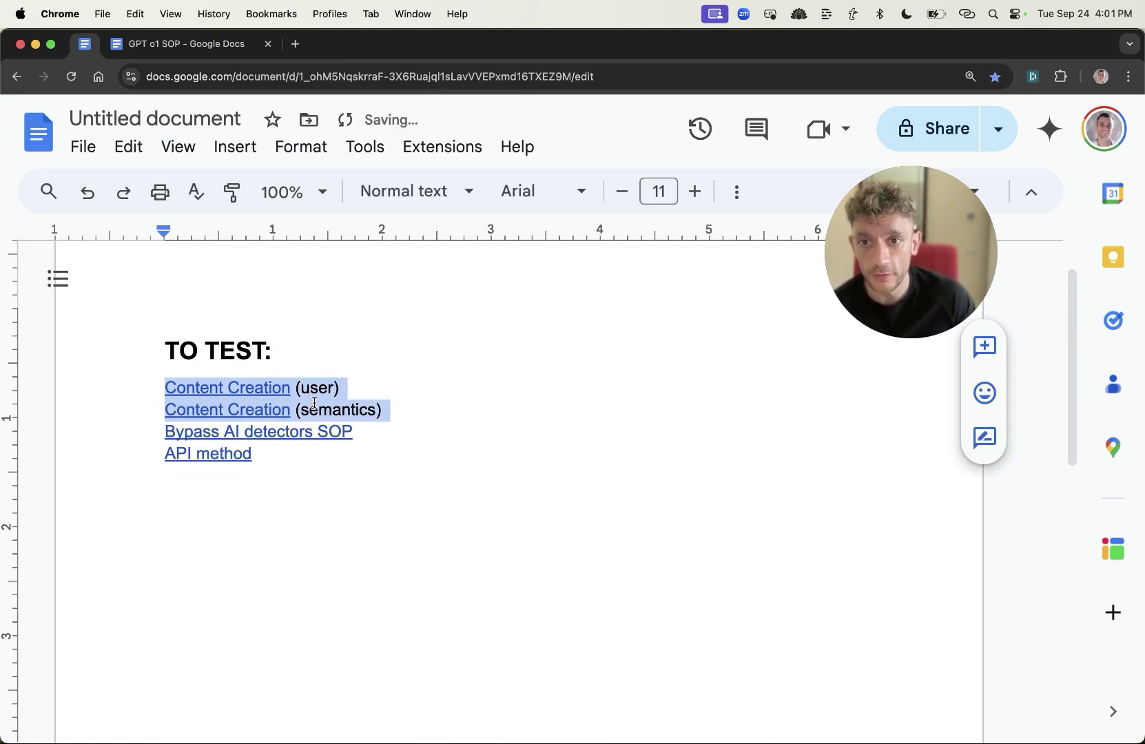
click(352, 409)
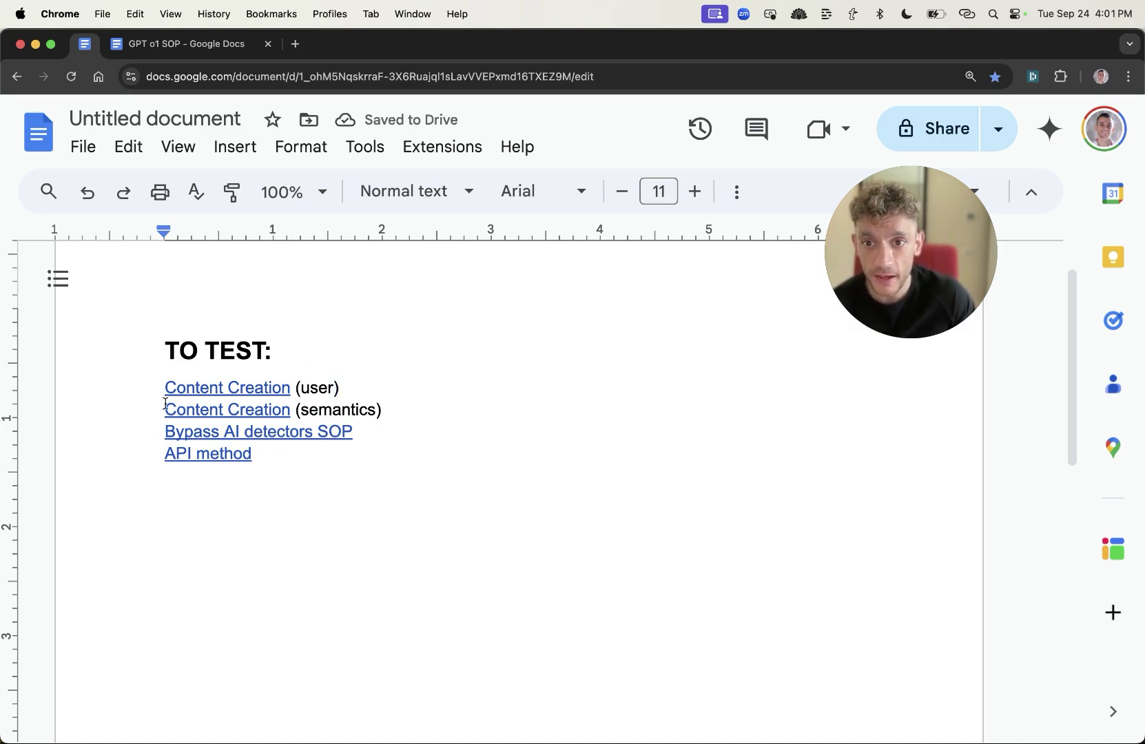
drag(166, 404, 502, 448)
key(super+shift+8)
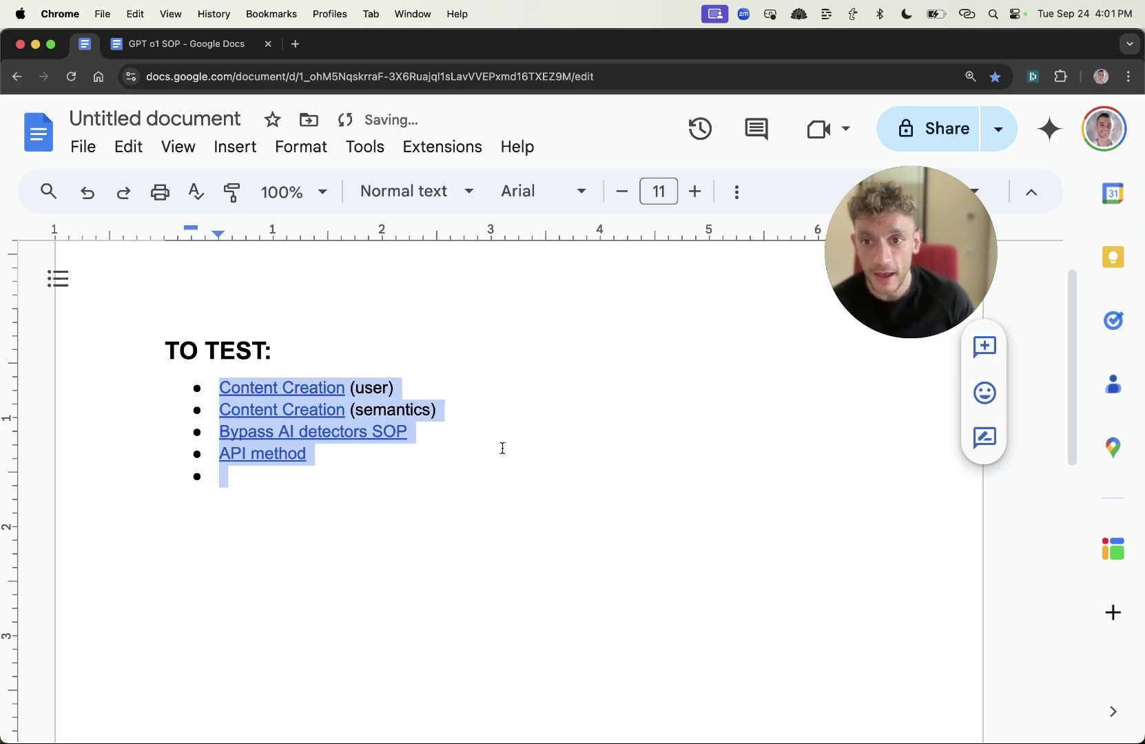
key(Right)
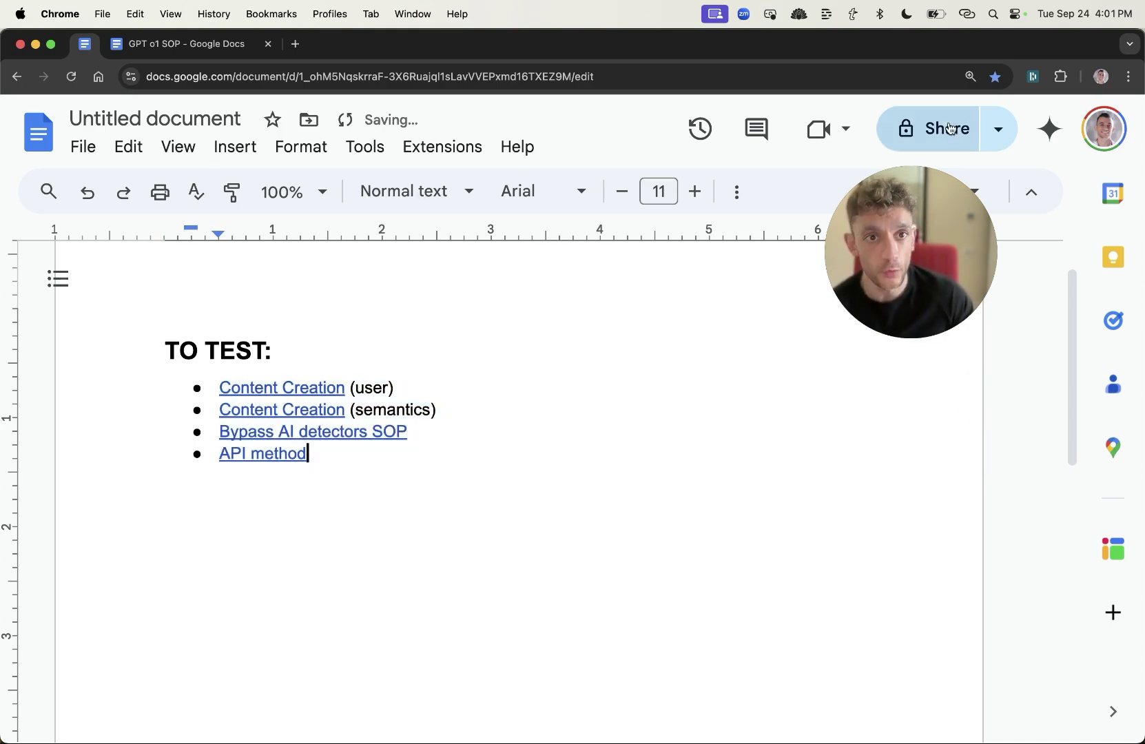
click(931, 128)
key(Return)
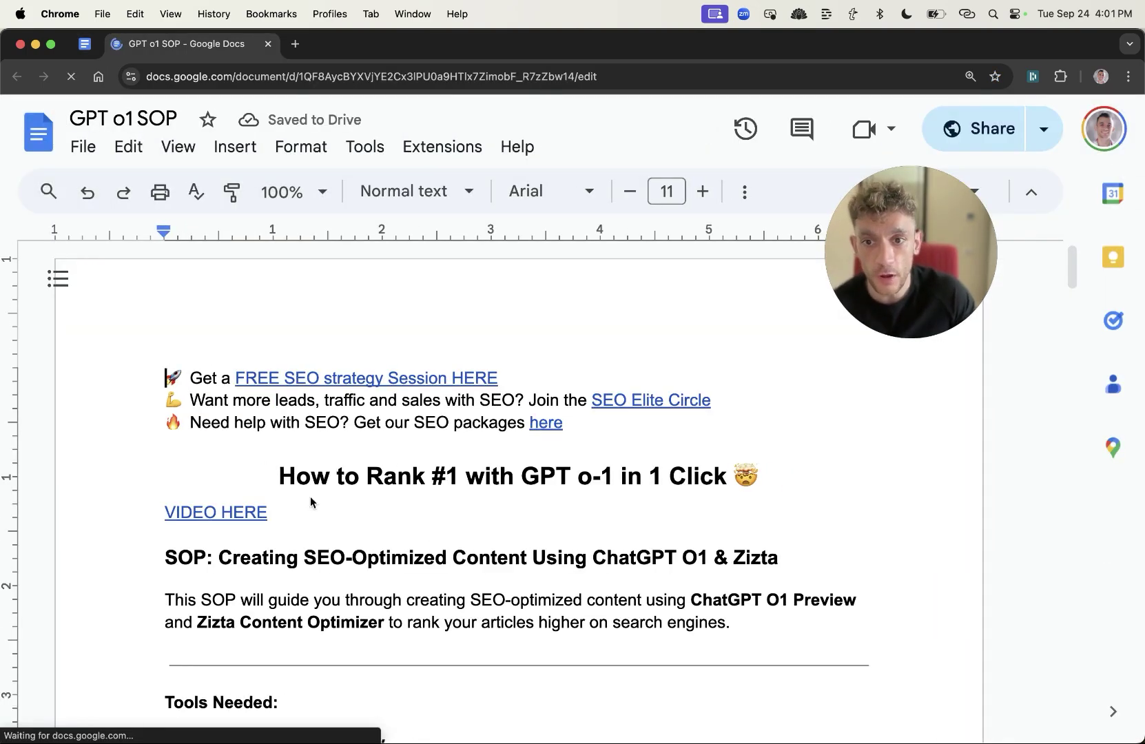
Look over the GPT o1 SOP document, then close it
scroll(311, 502, down, 6)
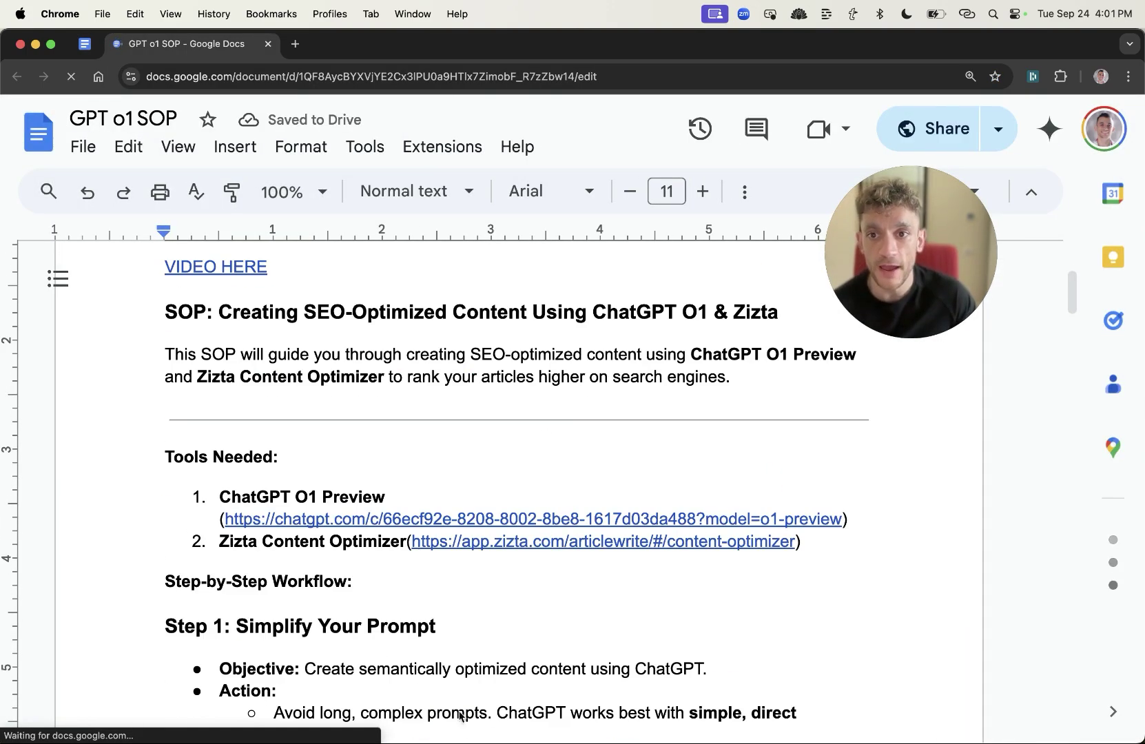
scroll(564, 559, down, 4)
scroll(563, 560, down, 4)
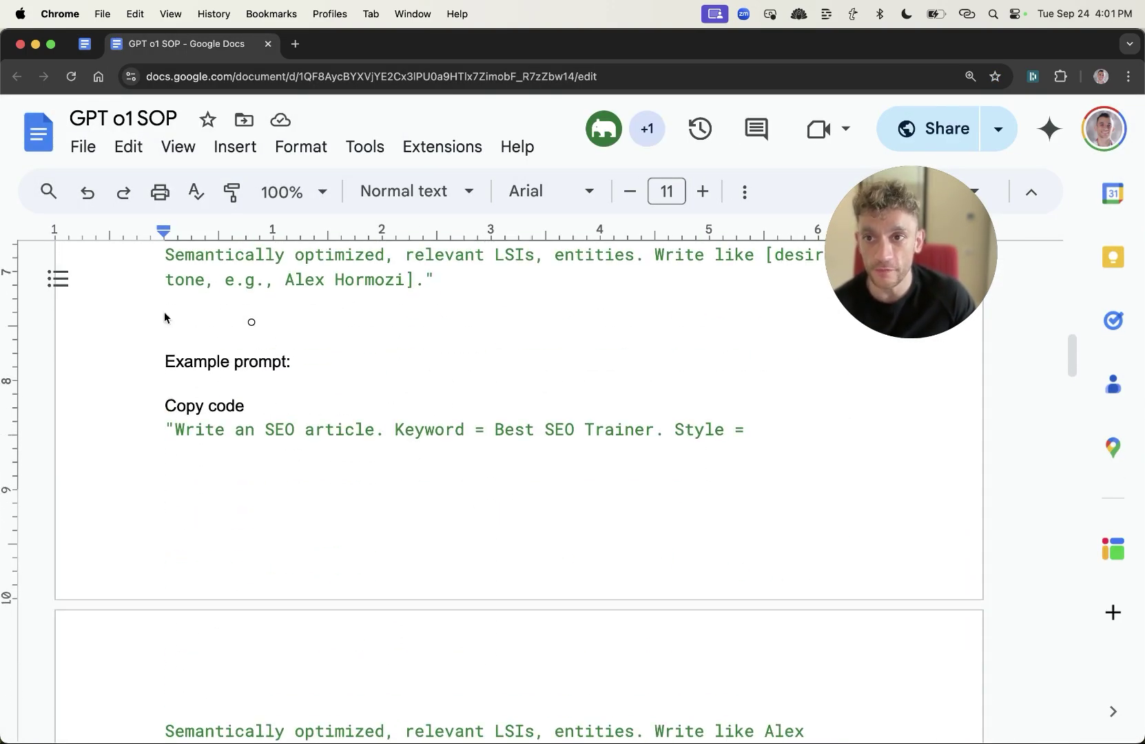
key(super+Up)
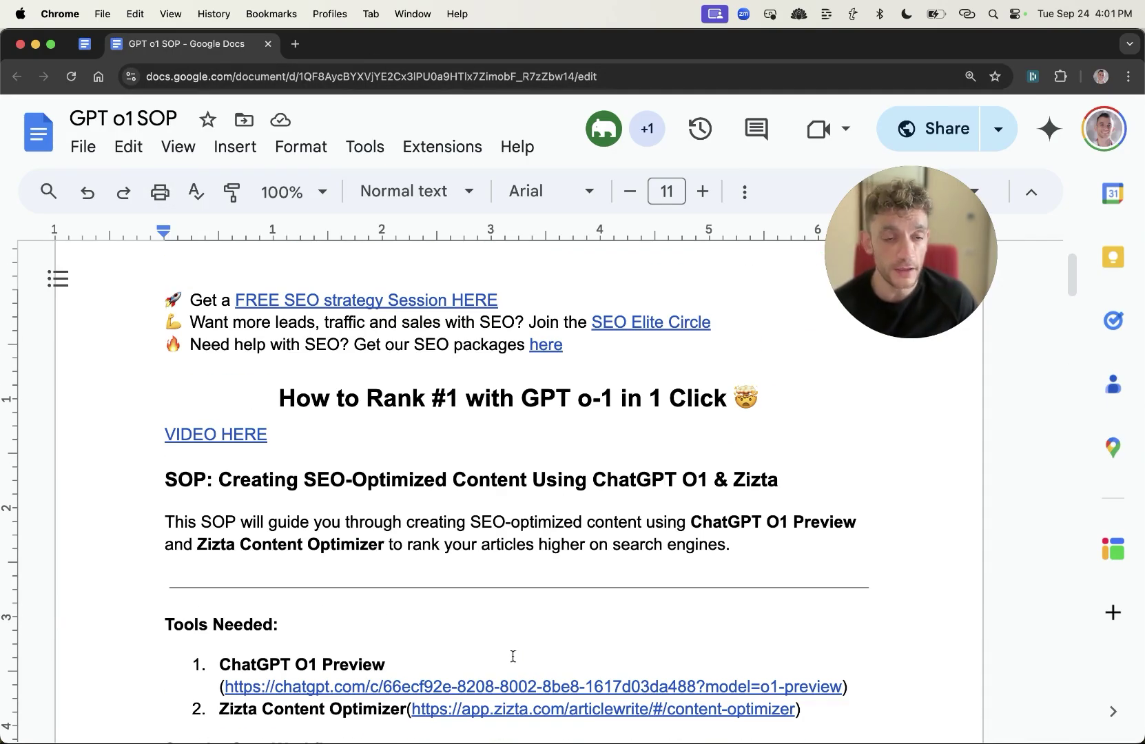
scroll(526, 626, down, 20)
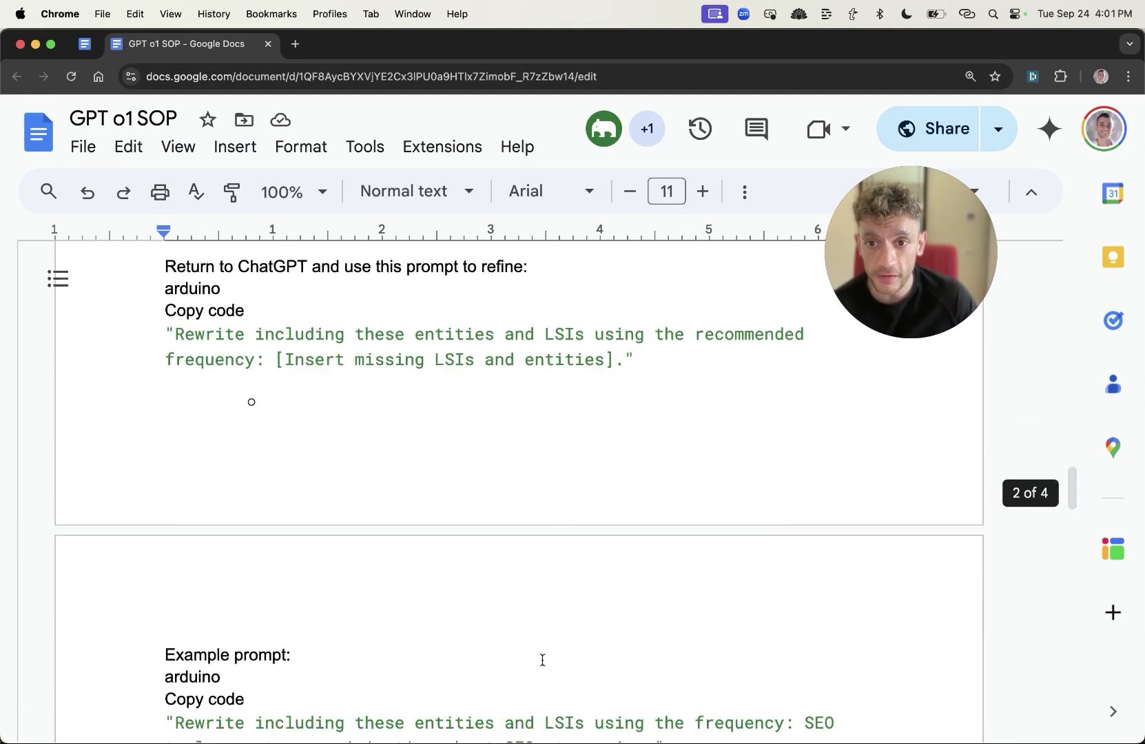
scroll(547, 665, down, 5)
key(super+Up)
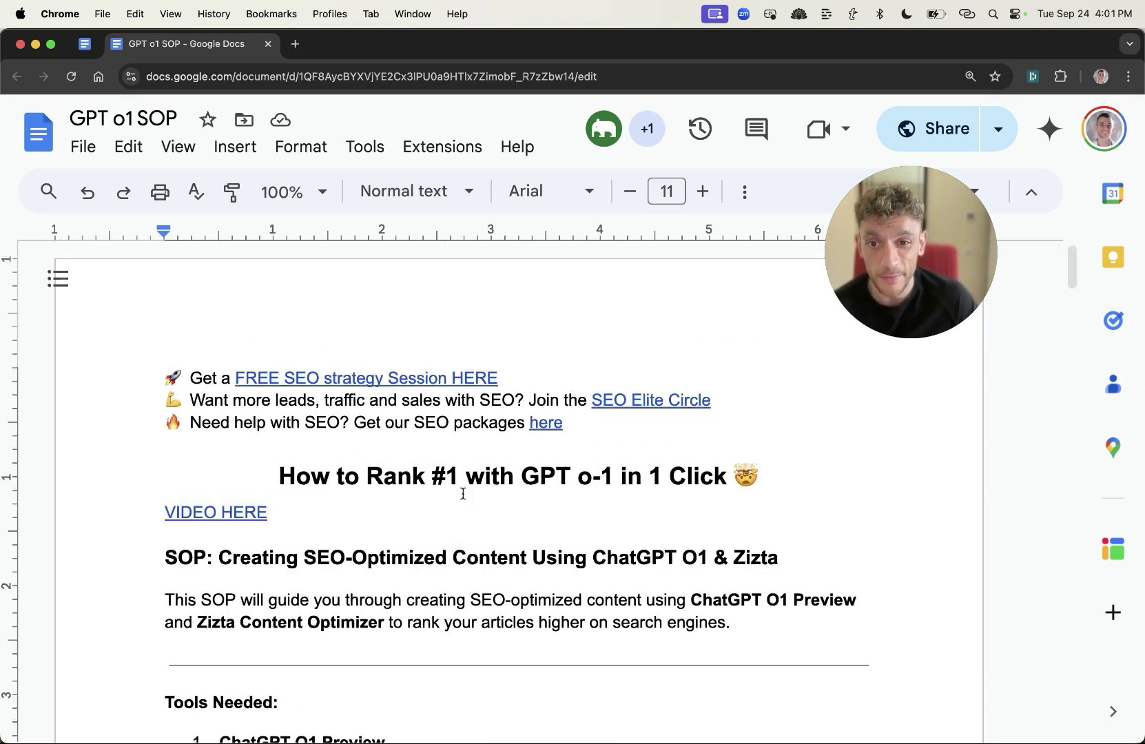
drag(253, 461, 780, 600)
click(780, 599)
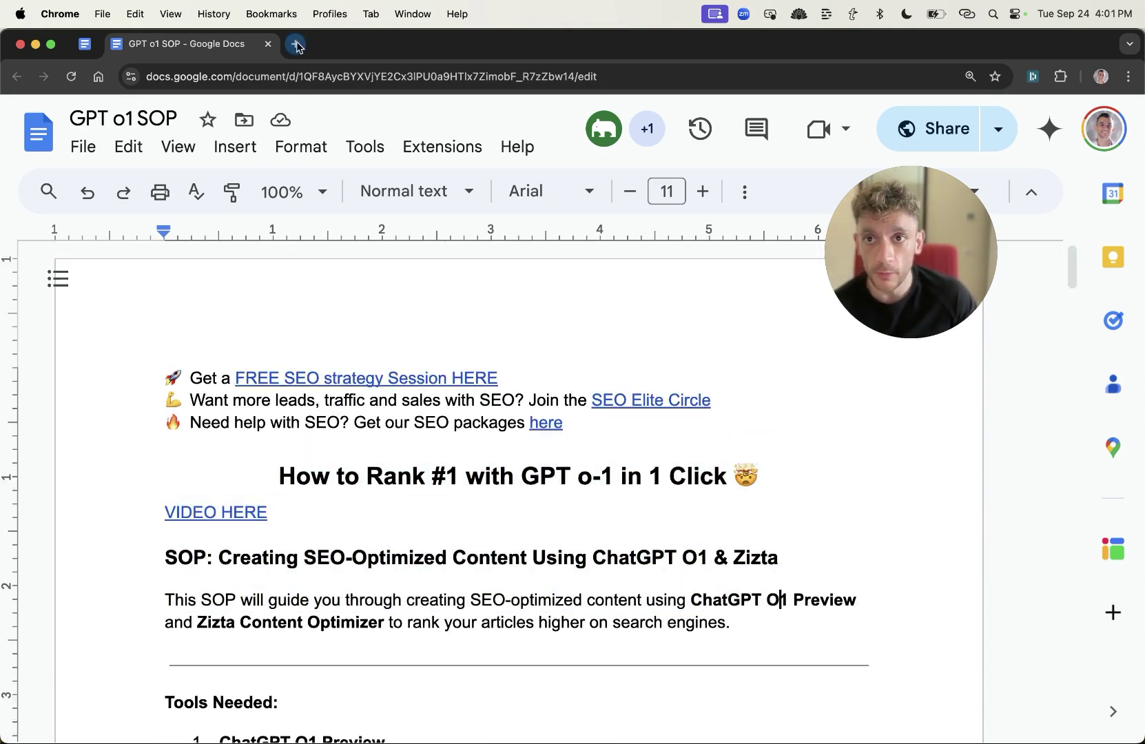
key(super+w)
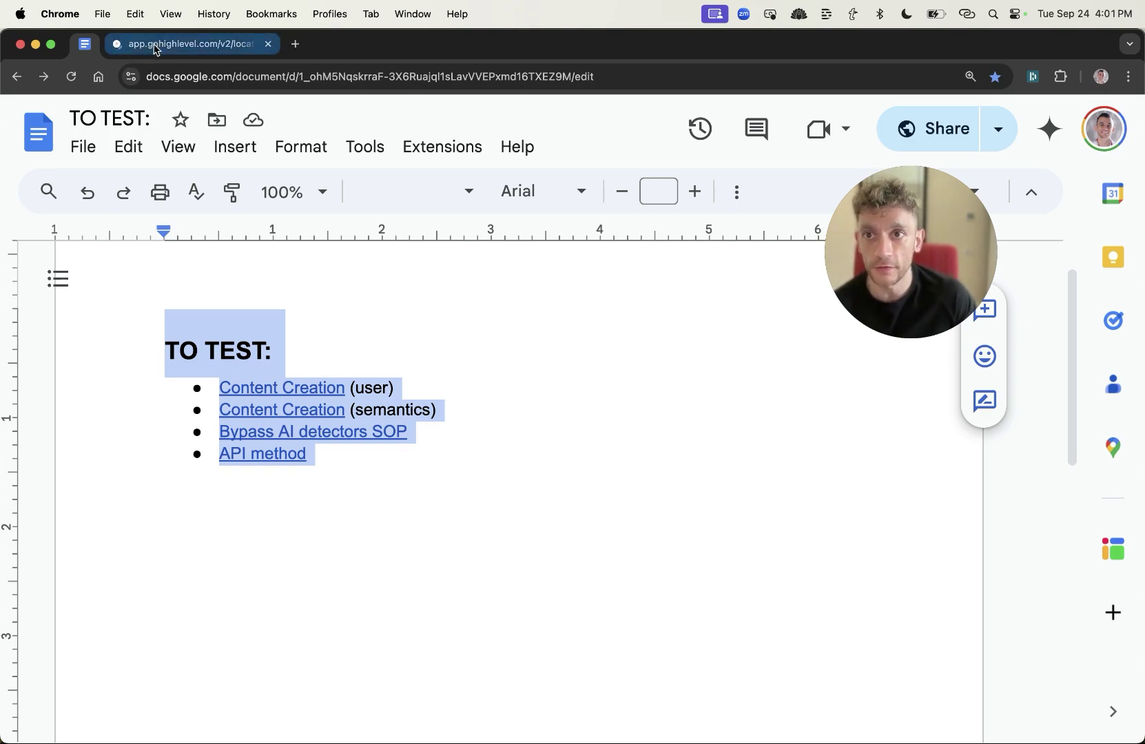
Add and save lesson 'ChatGPT 4 VS GPT o1 VS Claude AI' under SEO Systems, then open it for editing
click(155, 50)
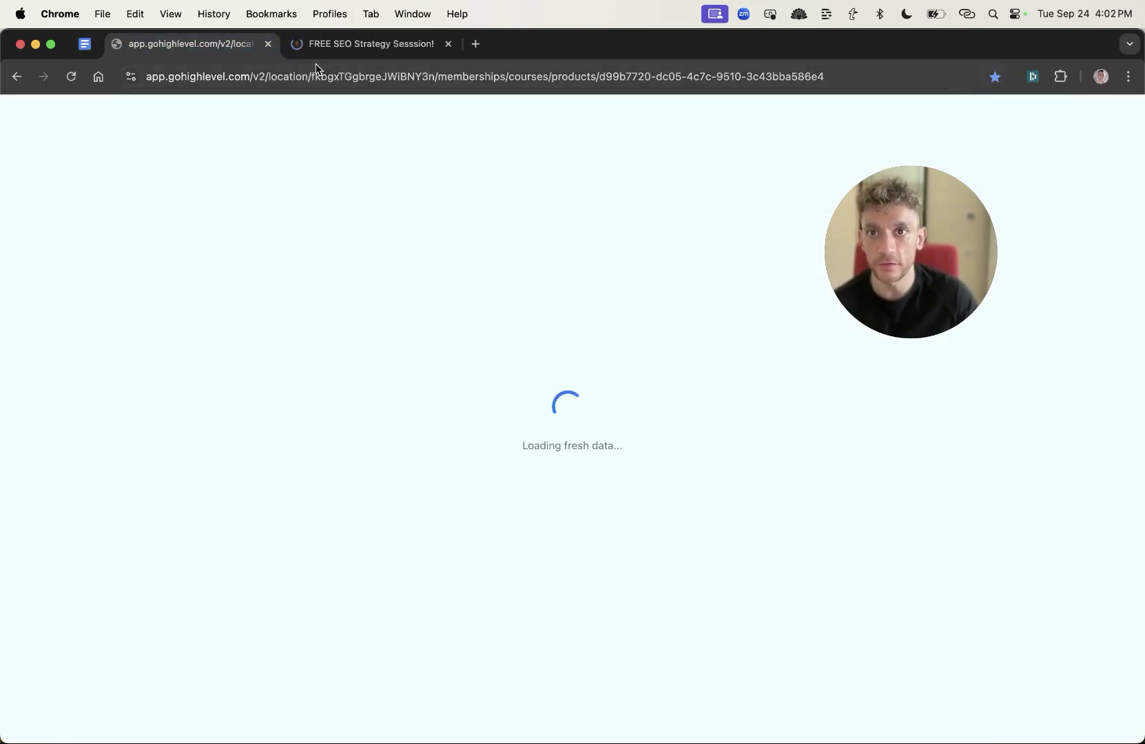
scroll(368, 309, up, 20)
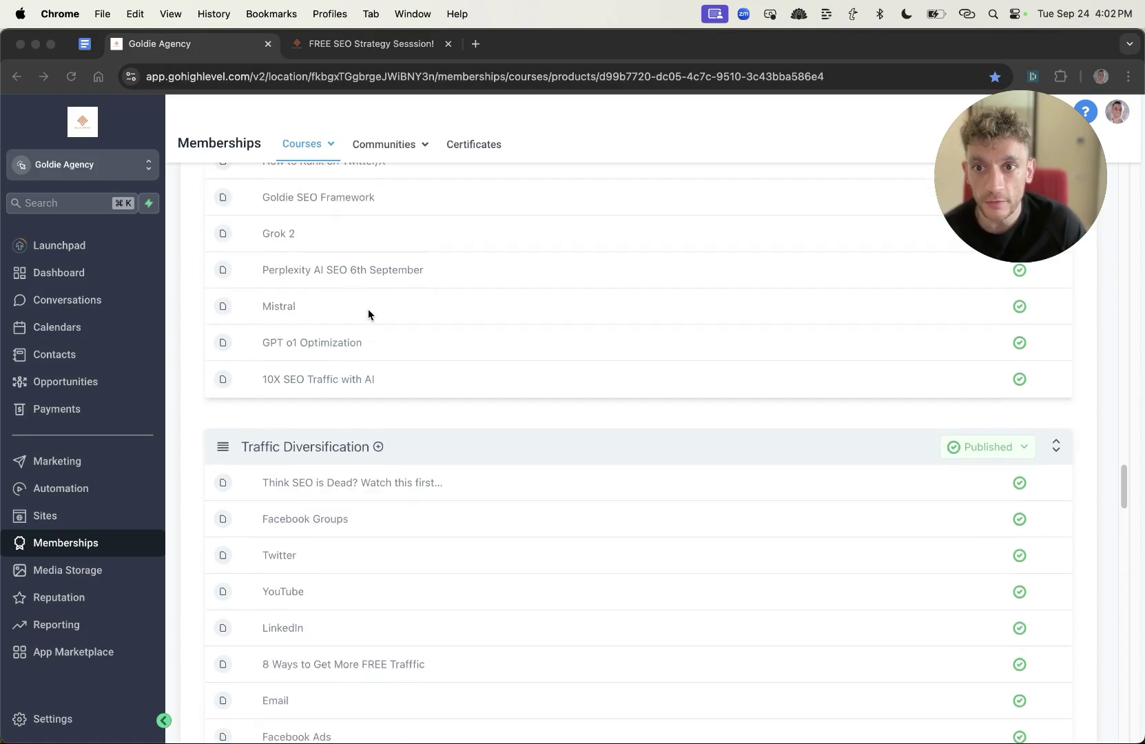
click(368, 334)
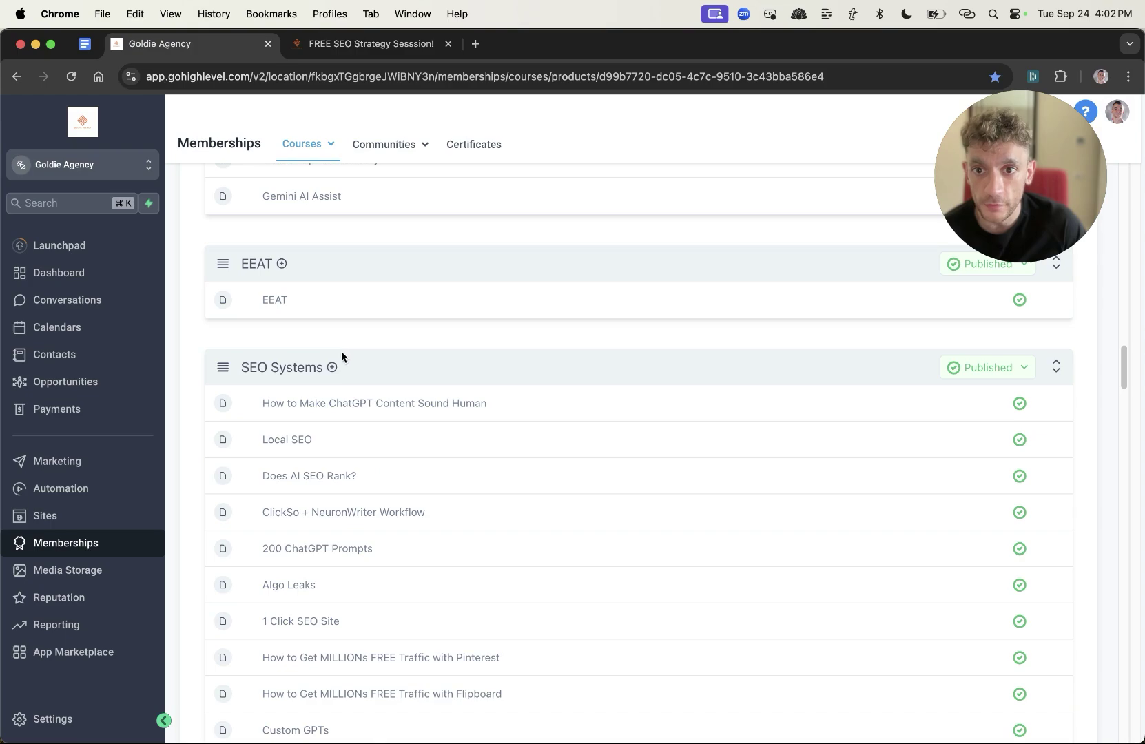
click(332, 367)
click(330, 395)
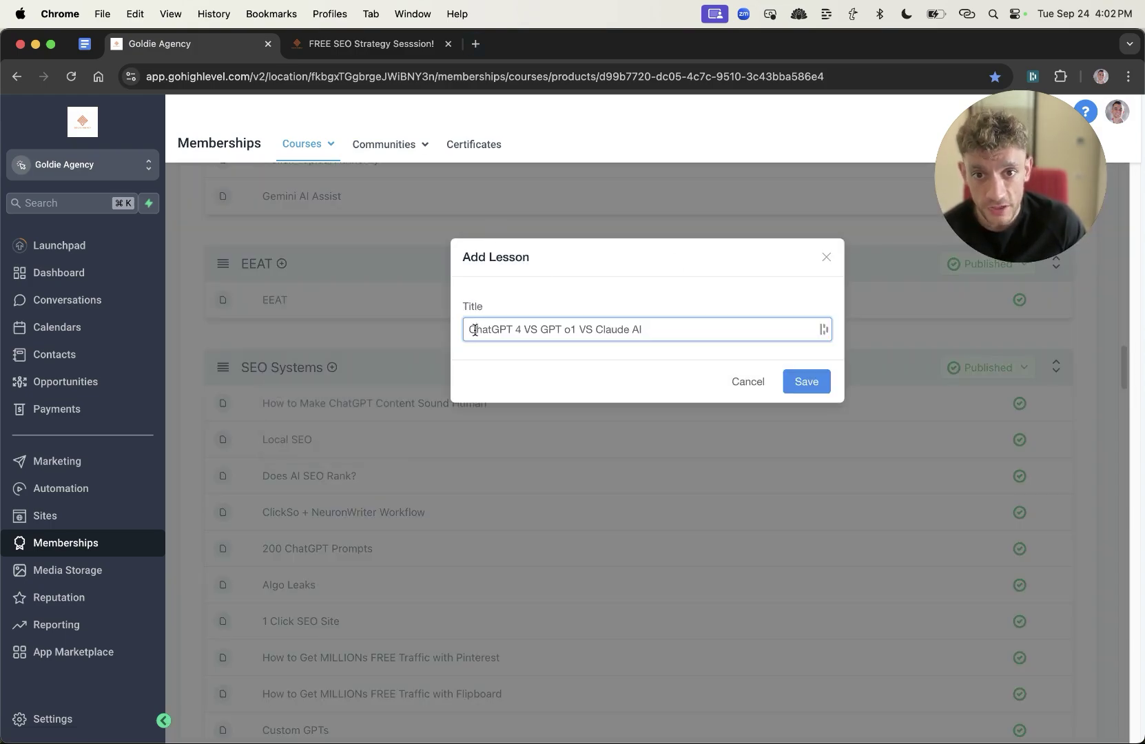
click(796, 383)
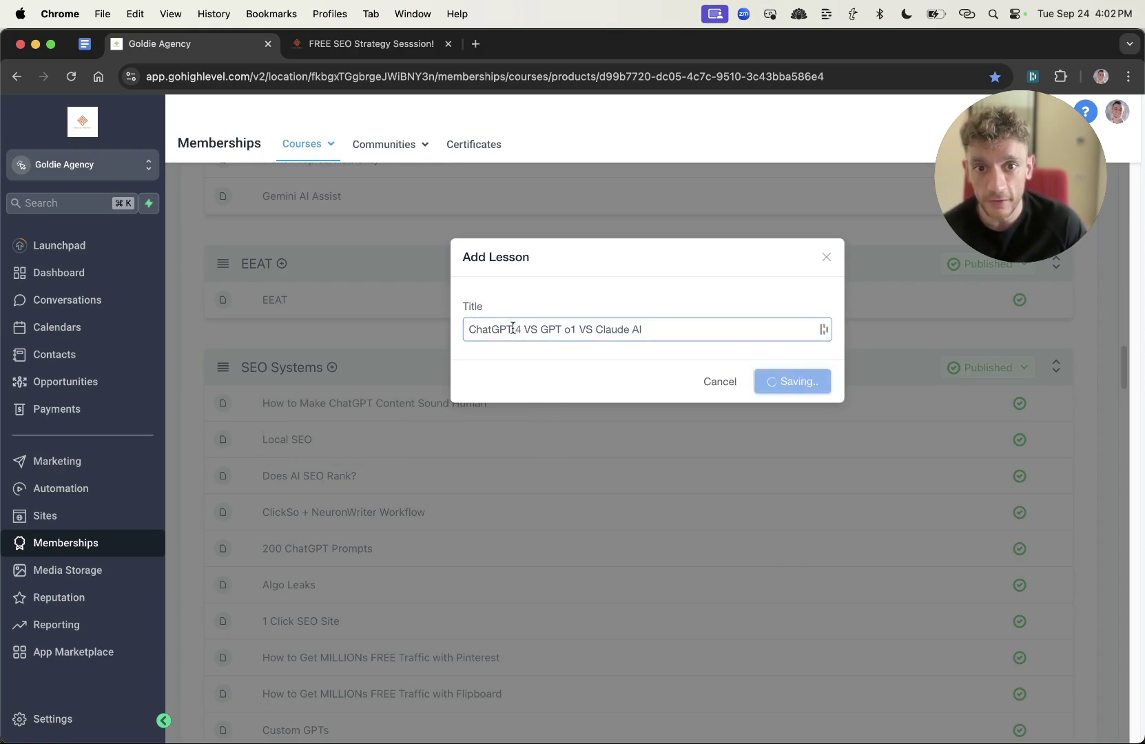
scroll(598, 455, down, 15)
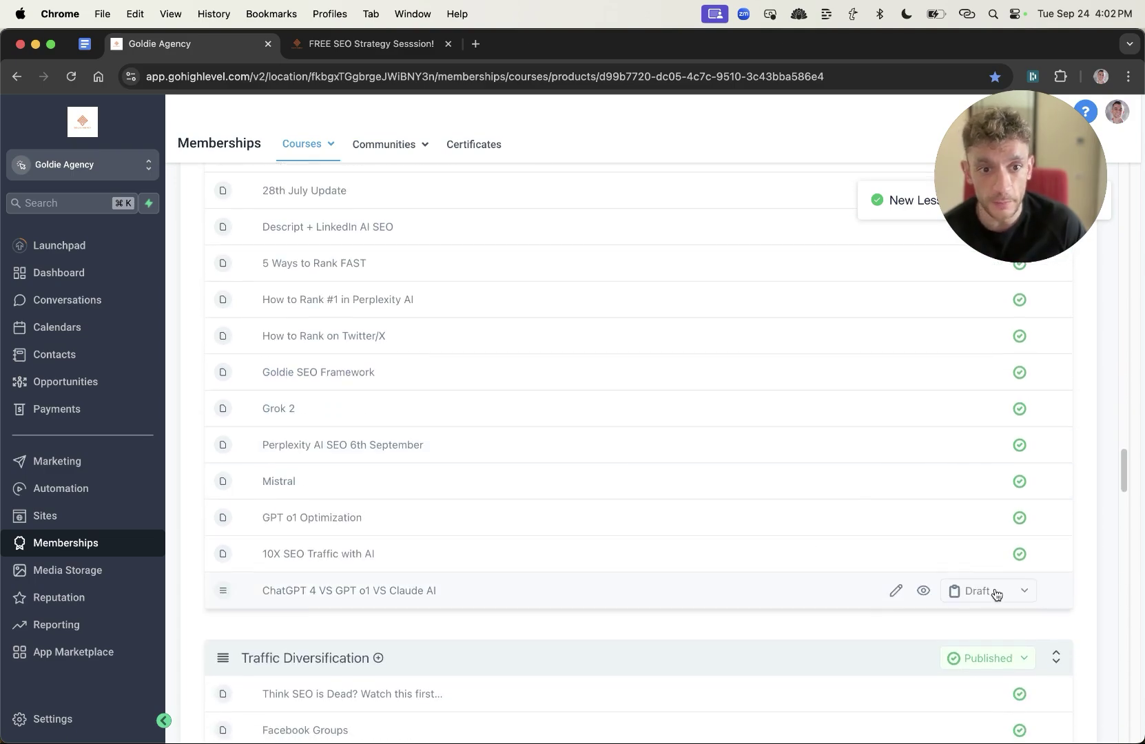
click(995, 591)
click(895, 591)
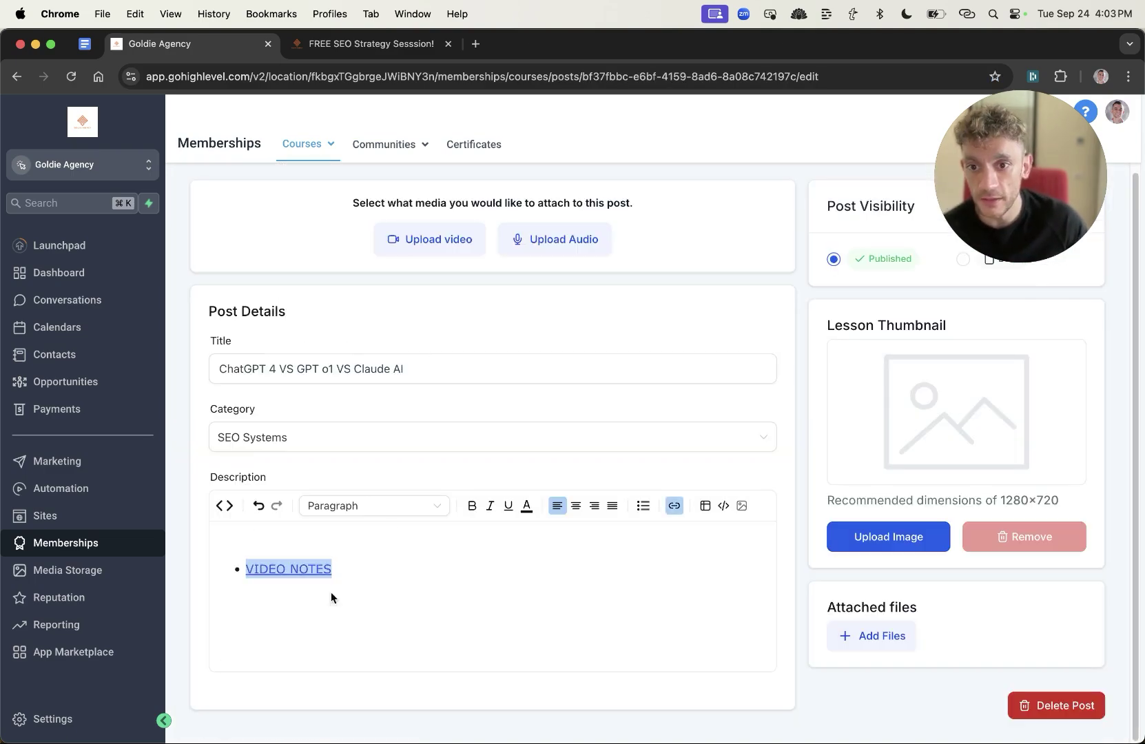
Switch to the FREE SEO Strategy Session tab and zoom the page out to 125%
key(ctrl+Tab)
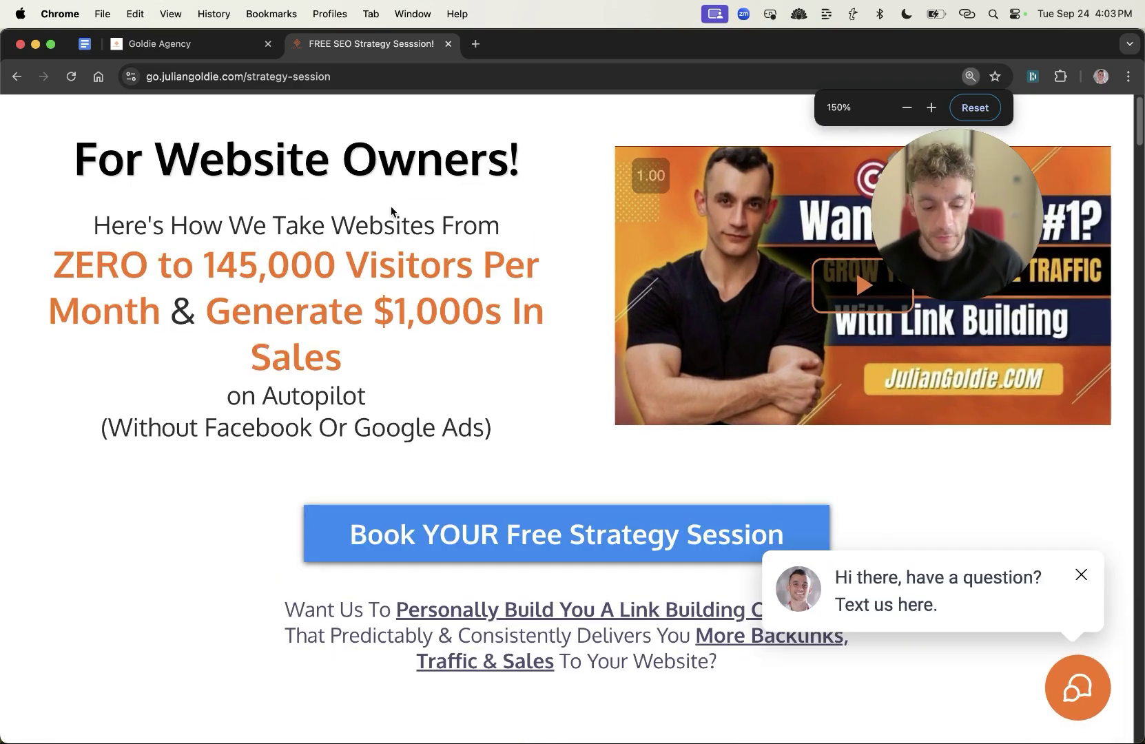
key(super+minus)
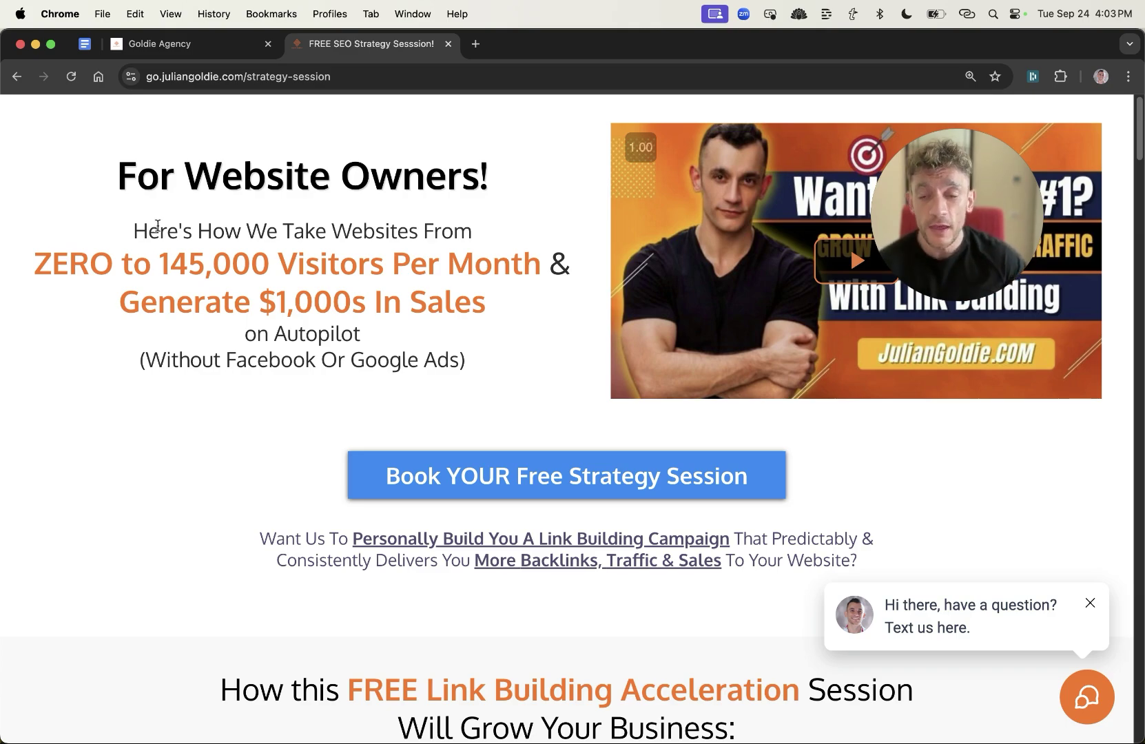
scroll(536, 376, down, 2)
scroll(536, 375, down, 10)
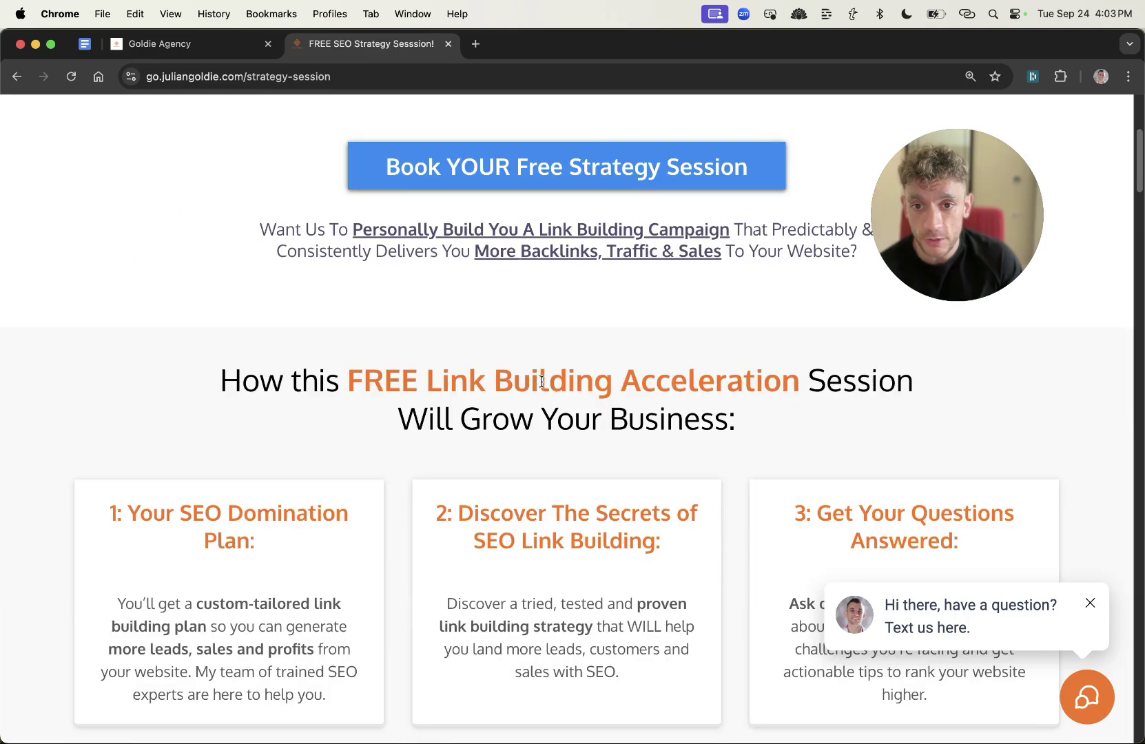
scroll(706, 247, down, 1)
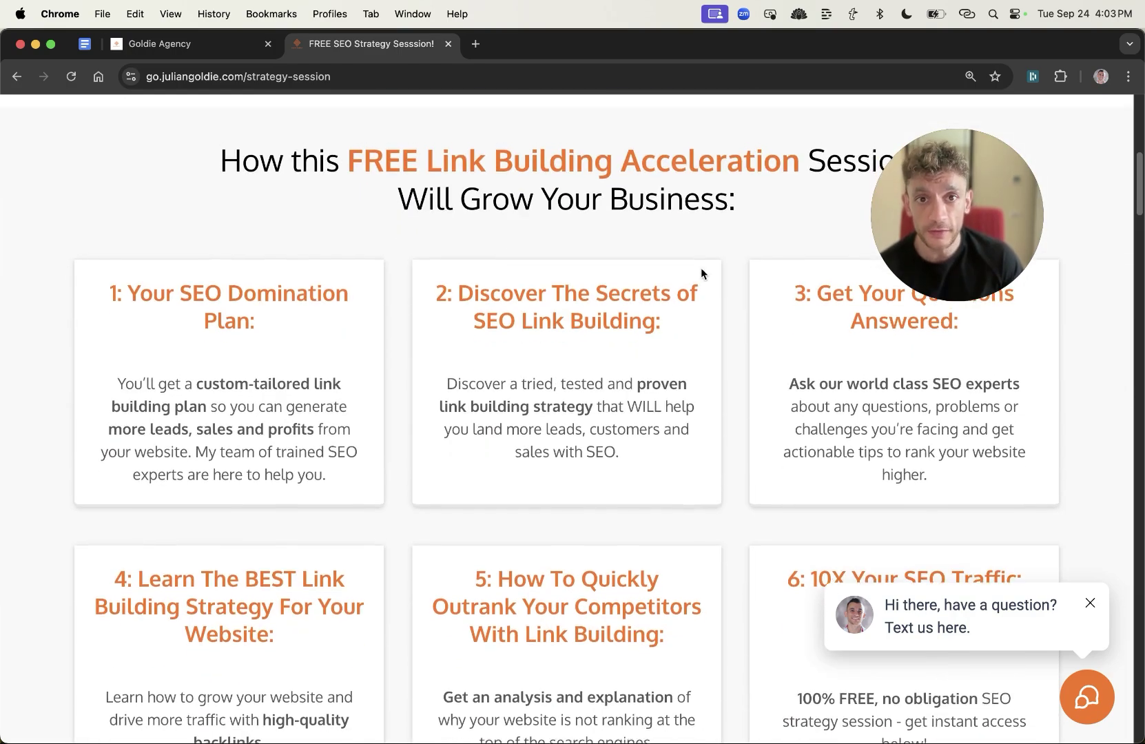
Highlight the headings of the first three session benefit cards
drag(89, 278, 289, 332)
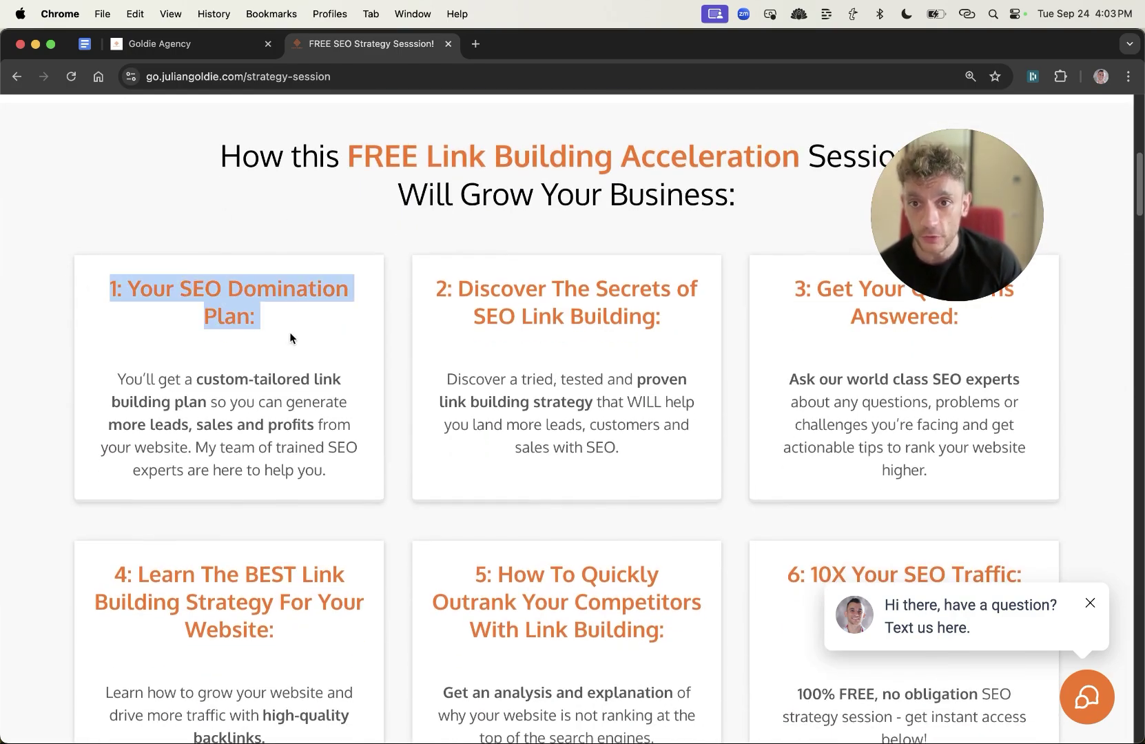
click(468, 288)
drag(434, 281, 656, 323)
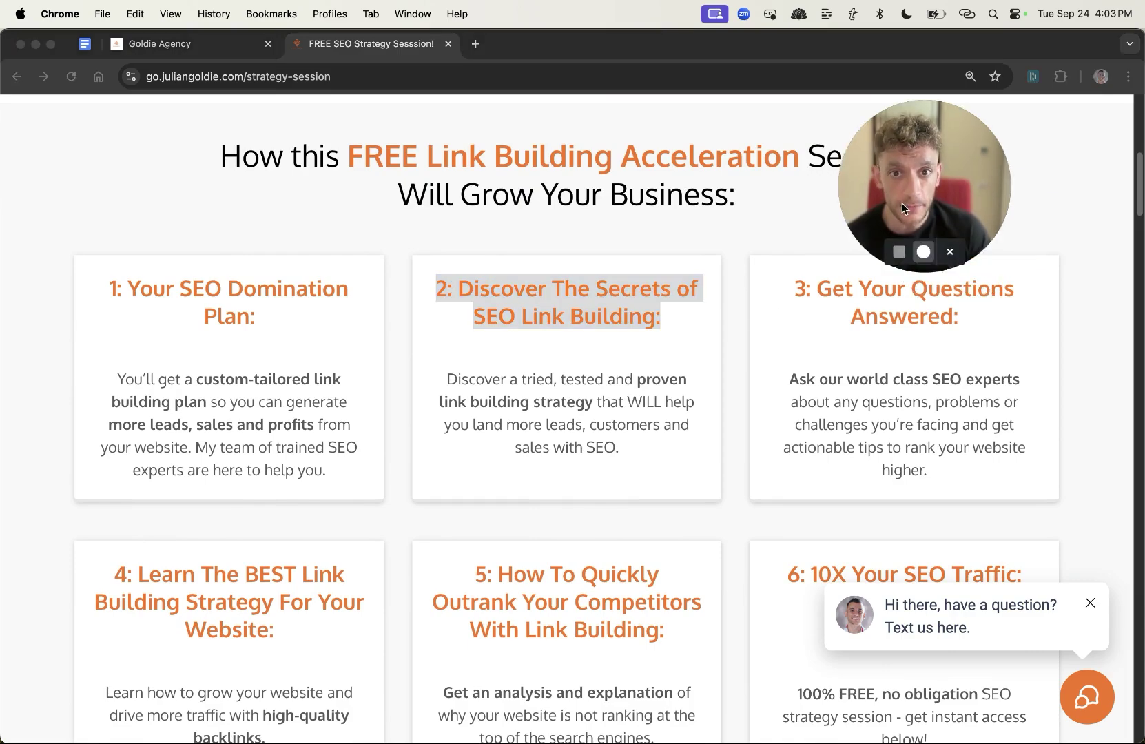
drag(786, 284, 960, 323)
mouse_move(919, 176)
mouse_down()
mouse_move(540, 191)
mouse_move(912, 182)
mouse_up()
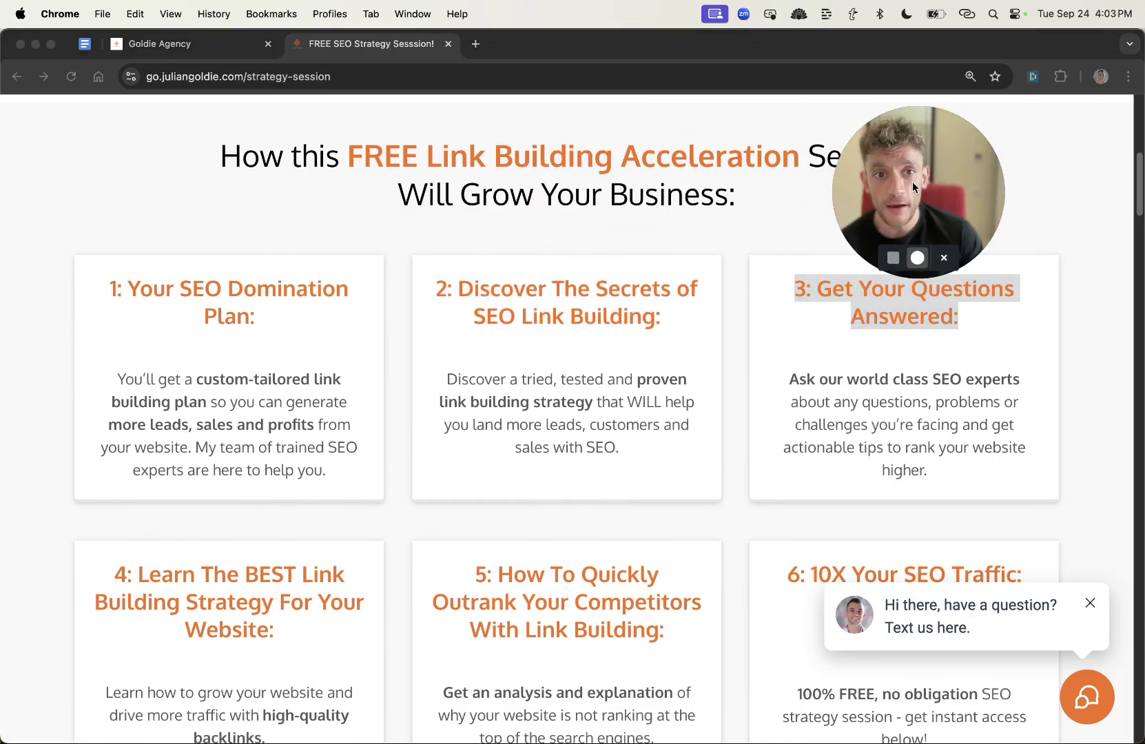
Highlight the fourth card's heading and the sixth, '10X Your SEO Traffic'
scroll(346, 492, down, 2)
drag(110, 523, 355, 602)
click(358, 603)
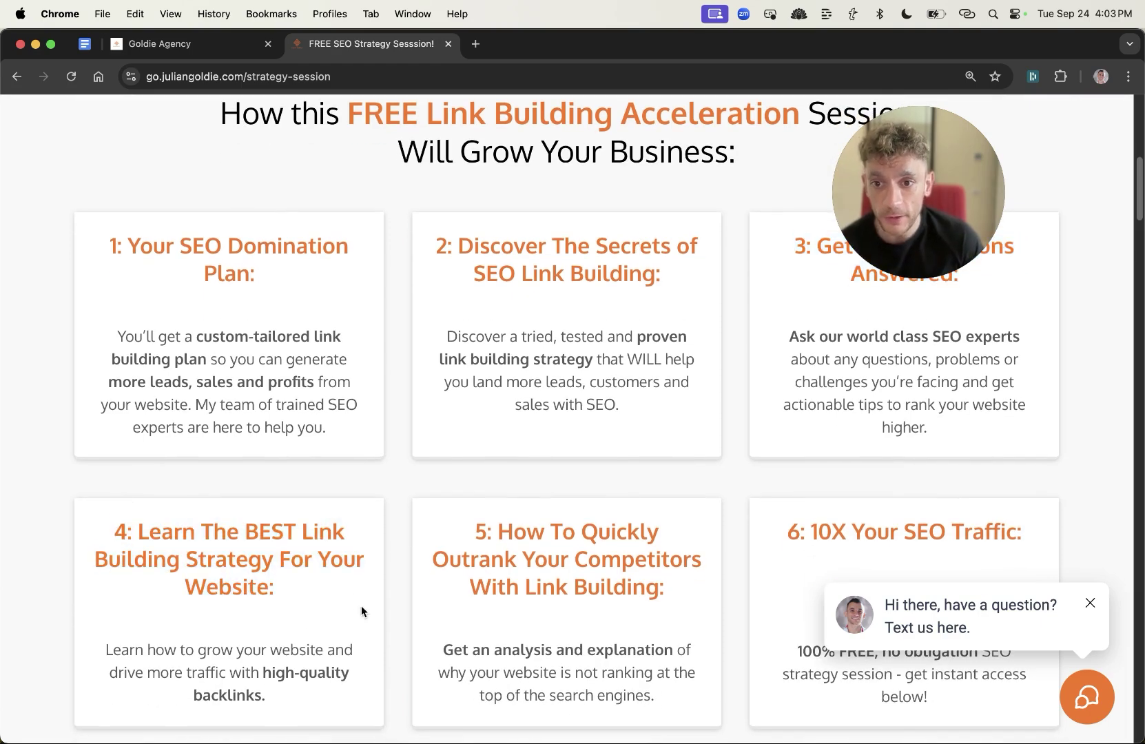
scroll(613, 585, down, 1)
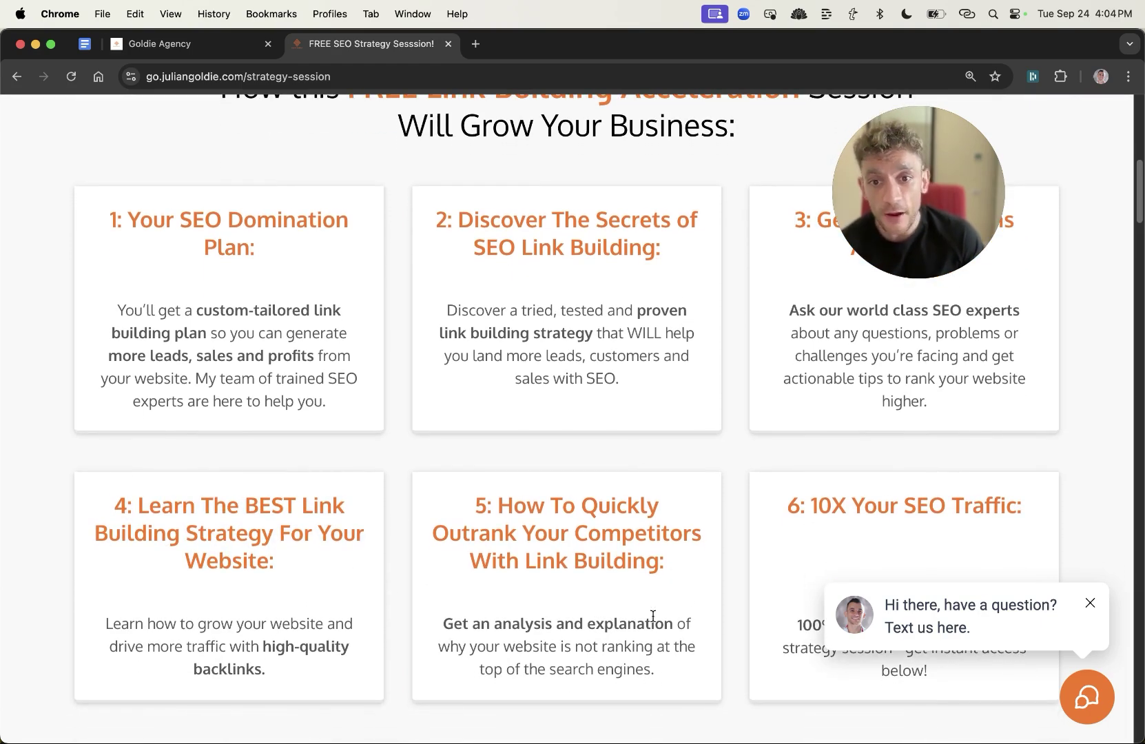
drag(785, 508, 1047, 502)
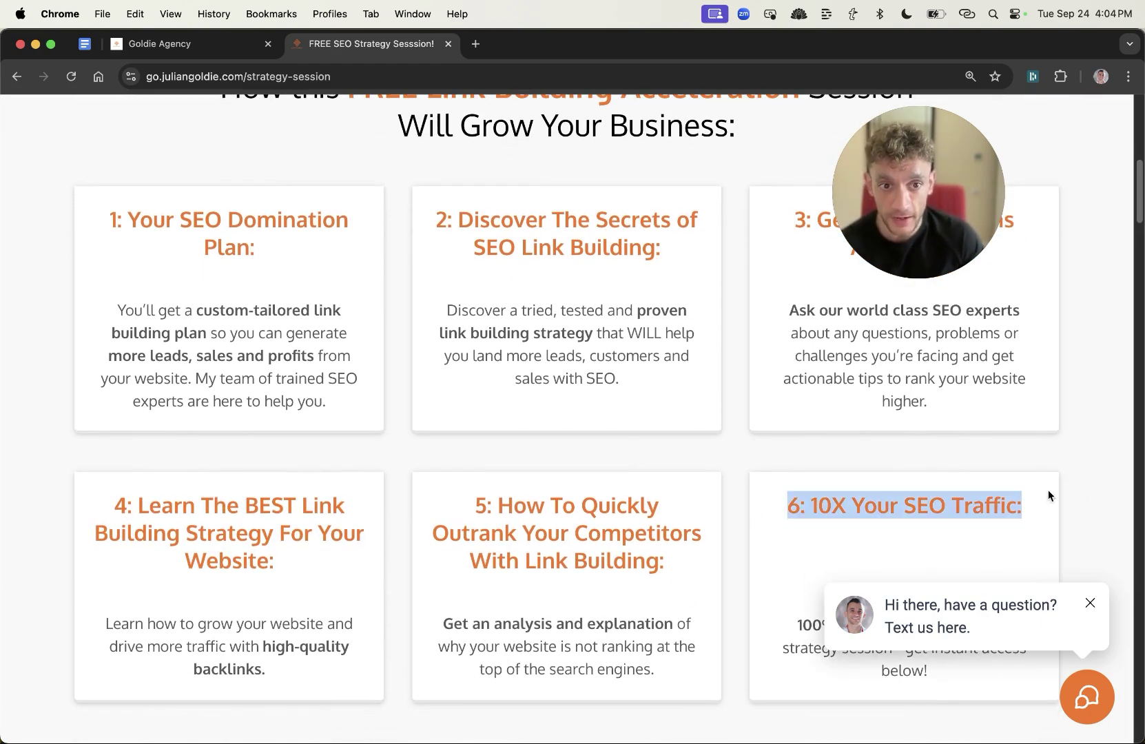
click(745, 462)
scroll(727, 431, up, 10)
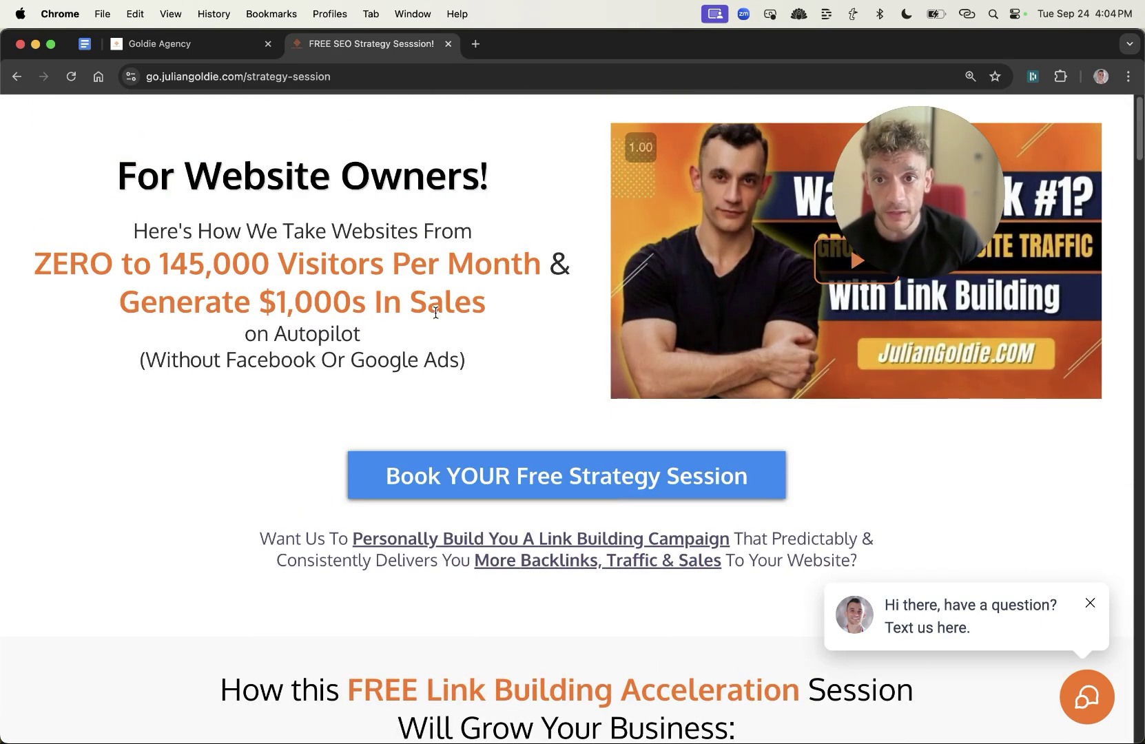